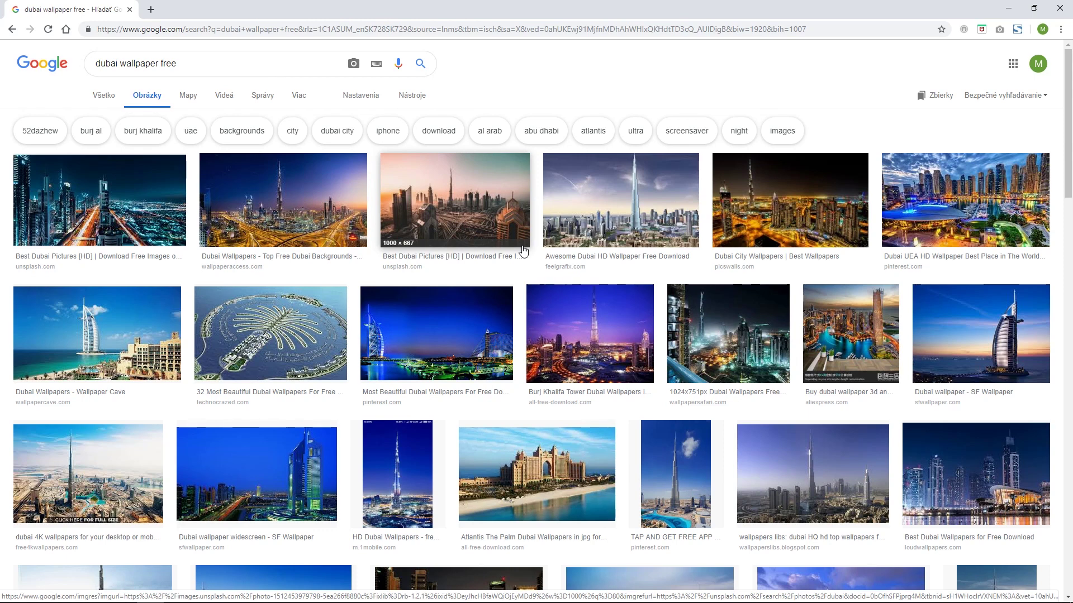
- Start saving the wallpaperaccess.com picture of Dubai's skyline at dusk and browse to the "project 1 dubai" folder inside "5 projects"
{"action": "left_click", "coordinate": [313, 205]}
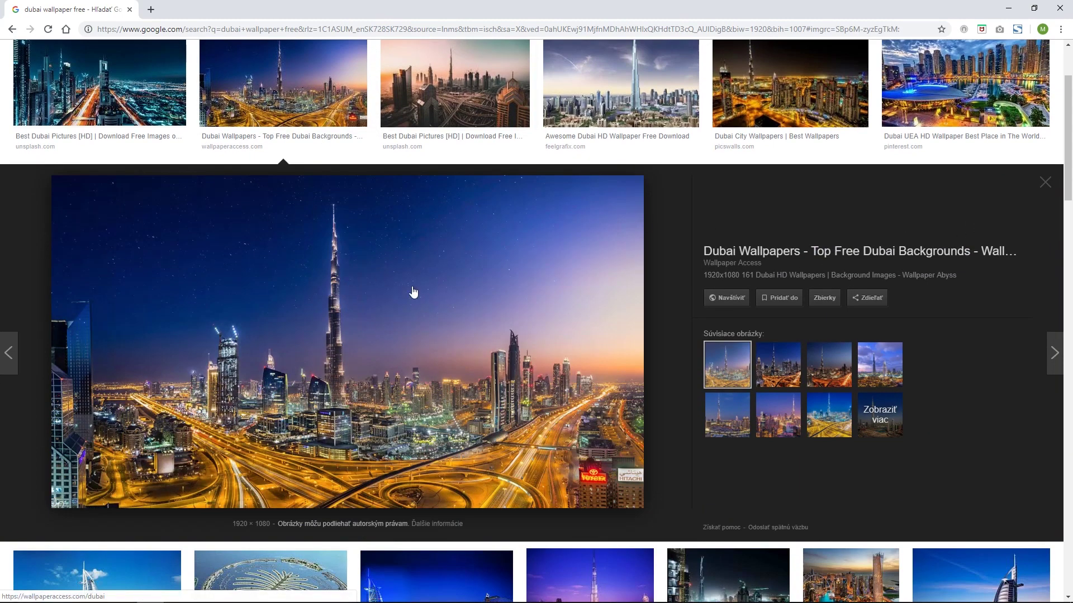
{"action": "right_click", "coordinate": [430, 283]}
{"action": "left_click", "coordinate": [490, 389]}
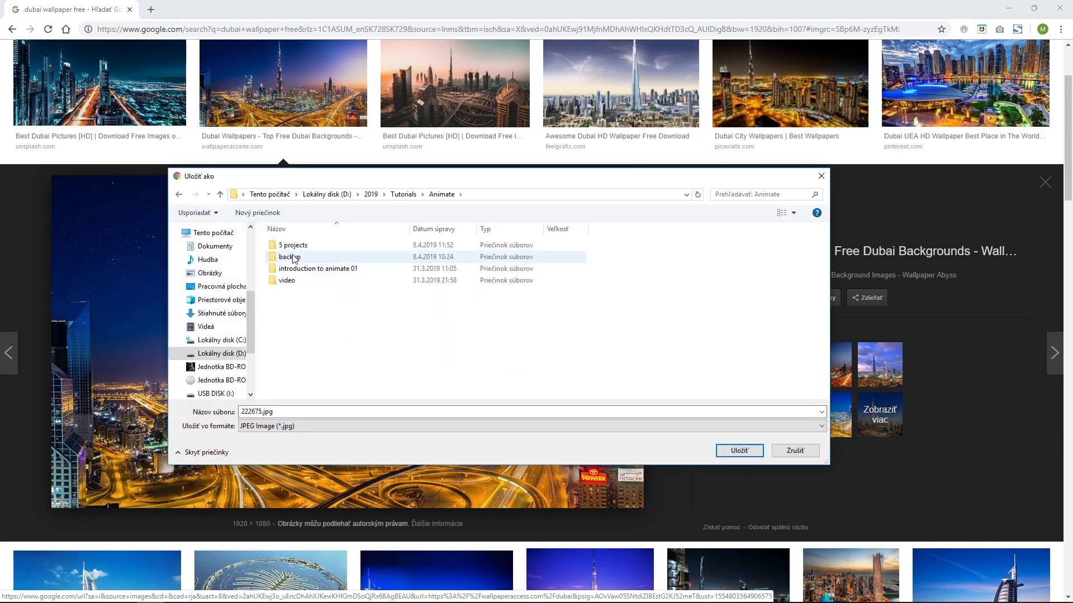
{"action": "double_click", "coordinate": [292, 247]}
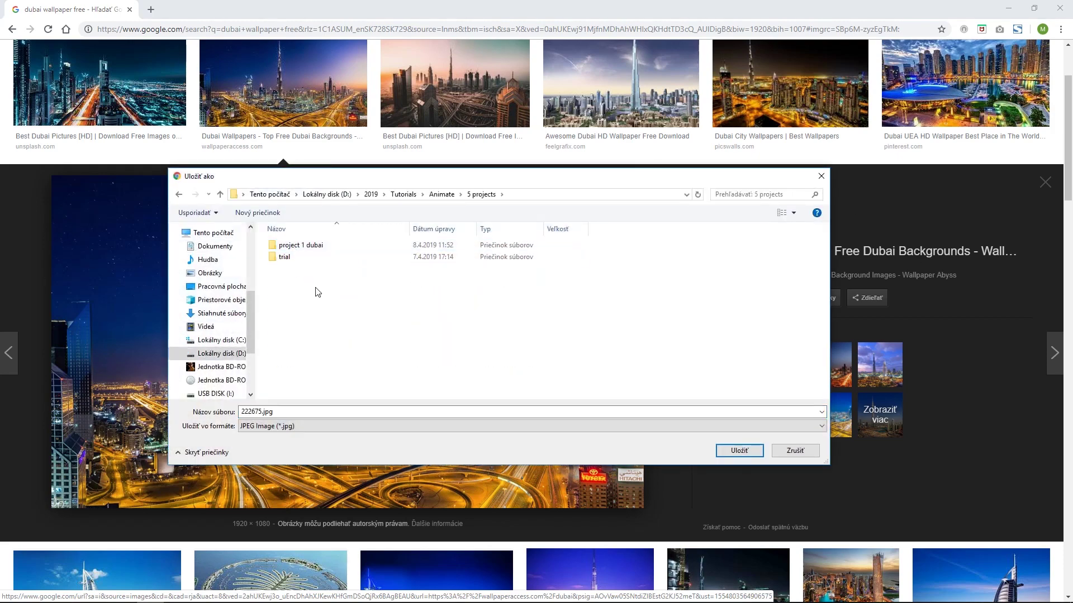
{"action": "double_click", "coordinate": [283, 248]}
- Create a folder named "images" inside "project 1 dubai" and open it as the save location
{"action": "right_click", "coordinate": [286, 260]}
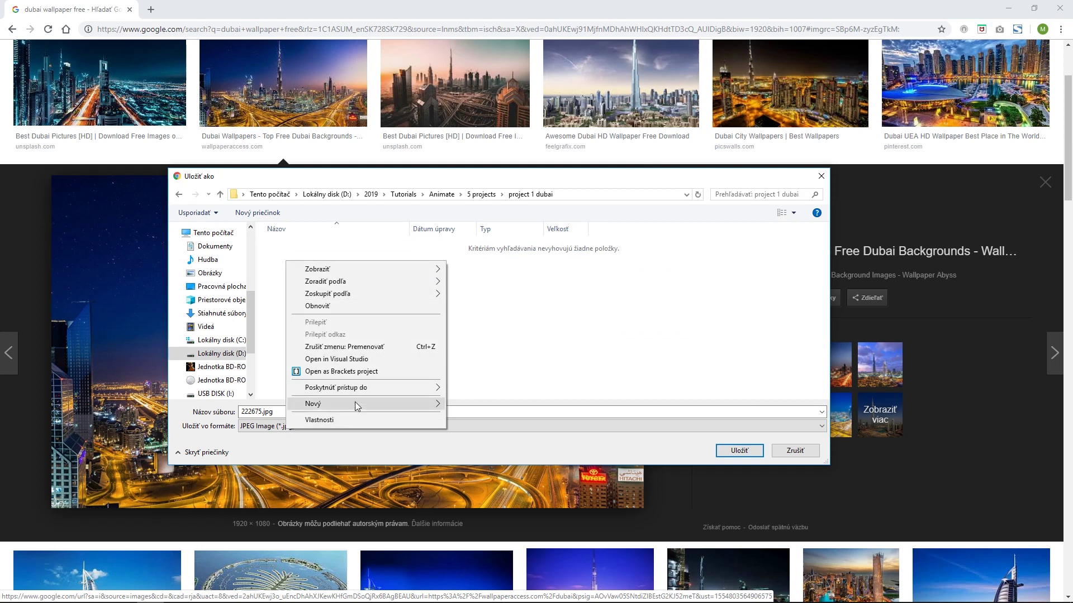
{"action": "mouse_move", "coordinate": [357, 407]}
{"action": "left_click", "coordinate": [476, 404]}
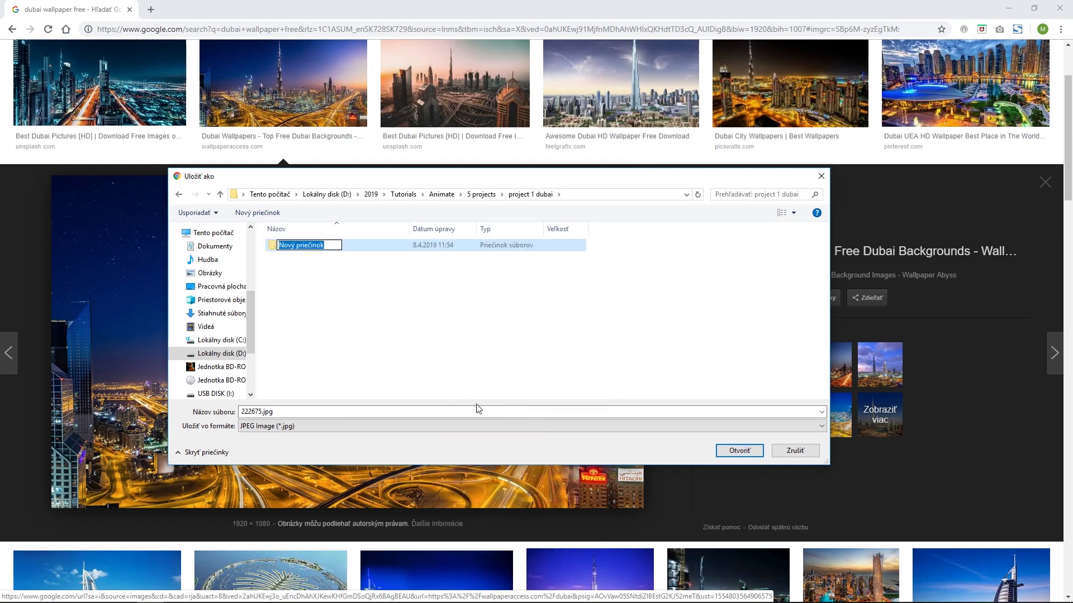
{"action": "type", "text": "images"}
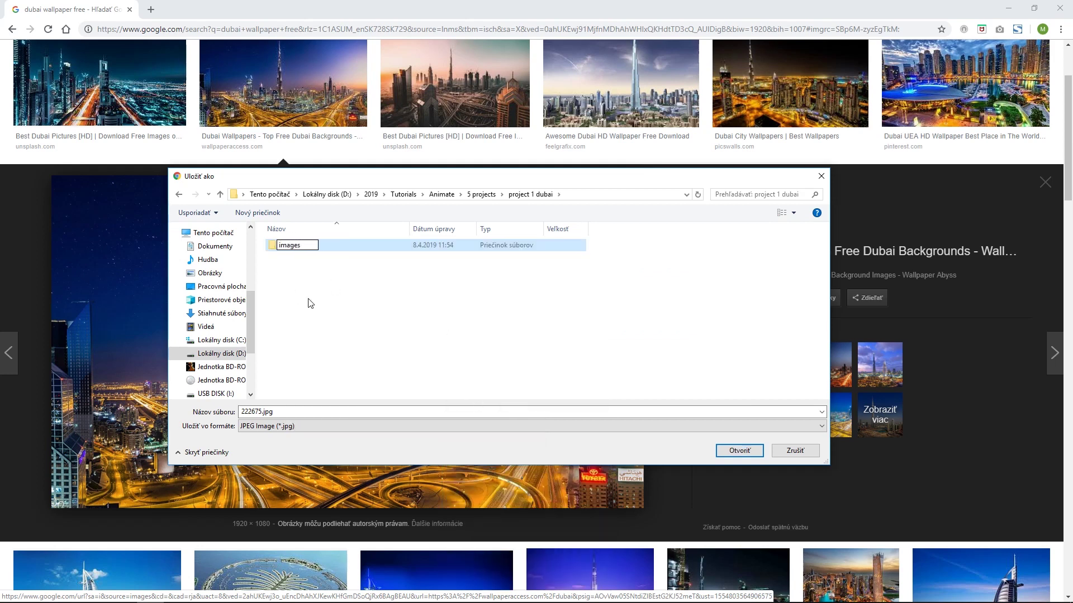
{"action": "key", "text": "Return"}
{"action": "double_click", "coordinate": [291, 247]}
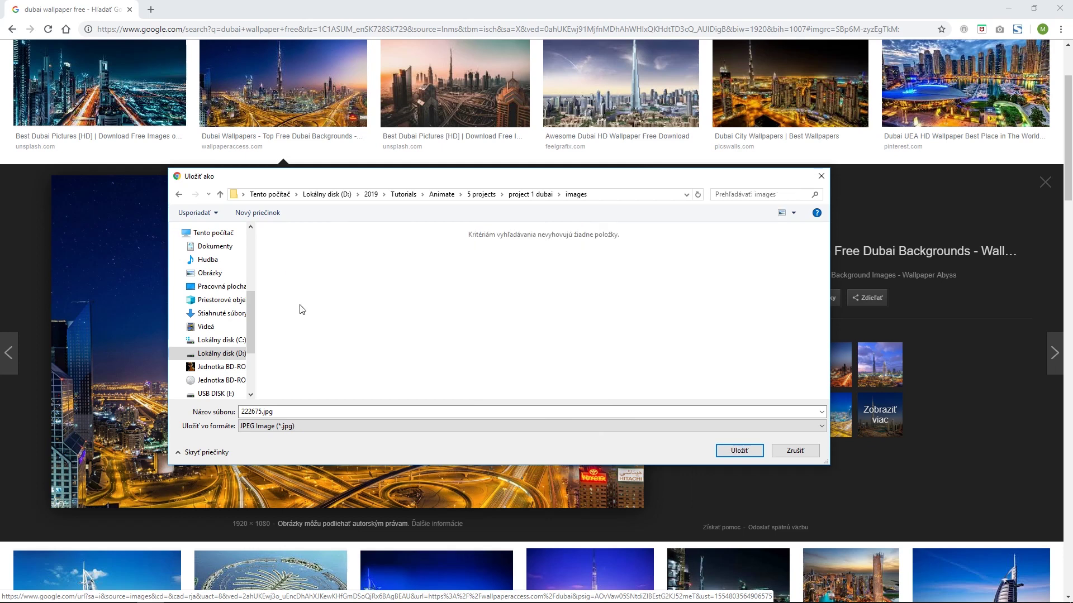
- Save the skyline picture as image1 in the images folder and close its preview
{"action": "left_click", "coordinate": [289, 414]}
{"action": "type", "text": "ima"}
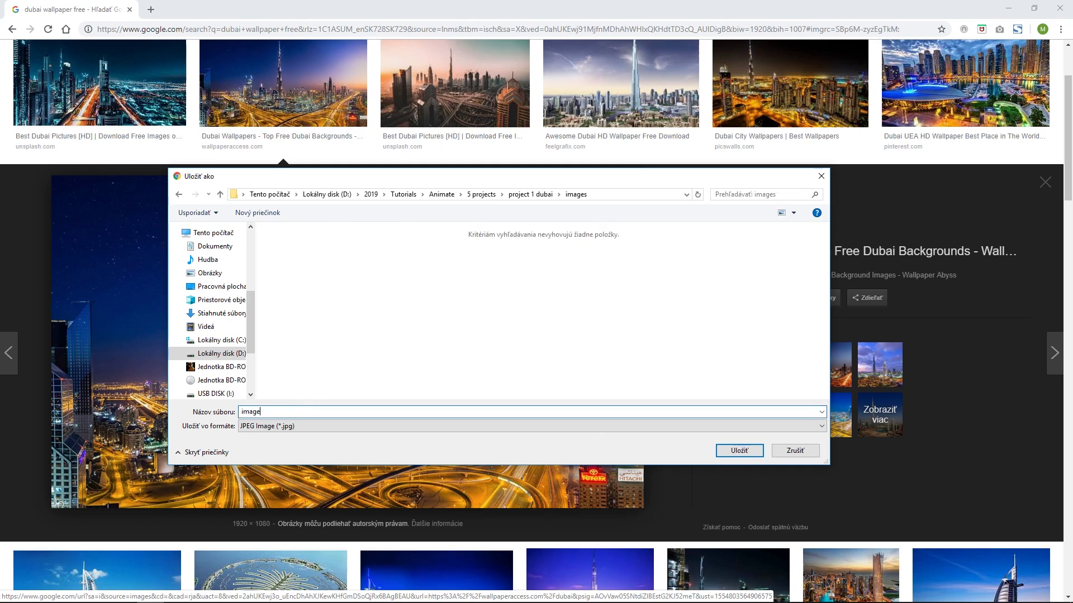
{"action": "type", "text": "ge1"}
{"action": "left_click", "coordinate": [735, 450]}
{"action": "left_click", "coordinate": [1044, 183]}
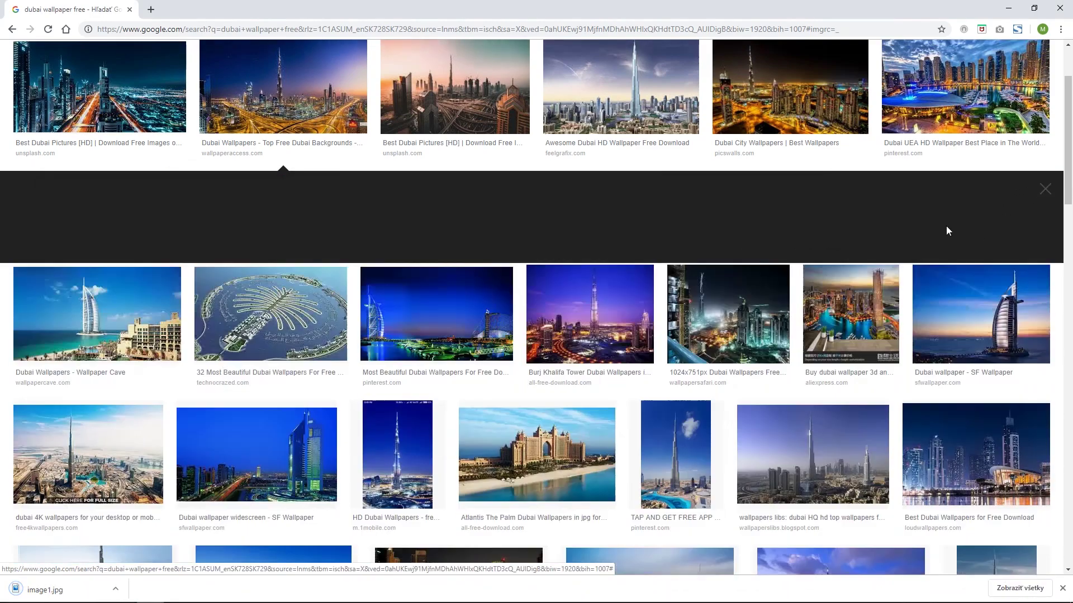
- Save the picswalls.com "Dubai City Wallpapers" night picture as image2 in the images folder and close its preview
{"action": "scroll", "coordinate": [796, 296], "scroll_direction": "up", "scroll_amount": 1}
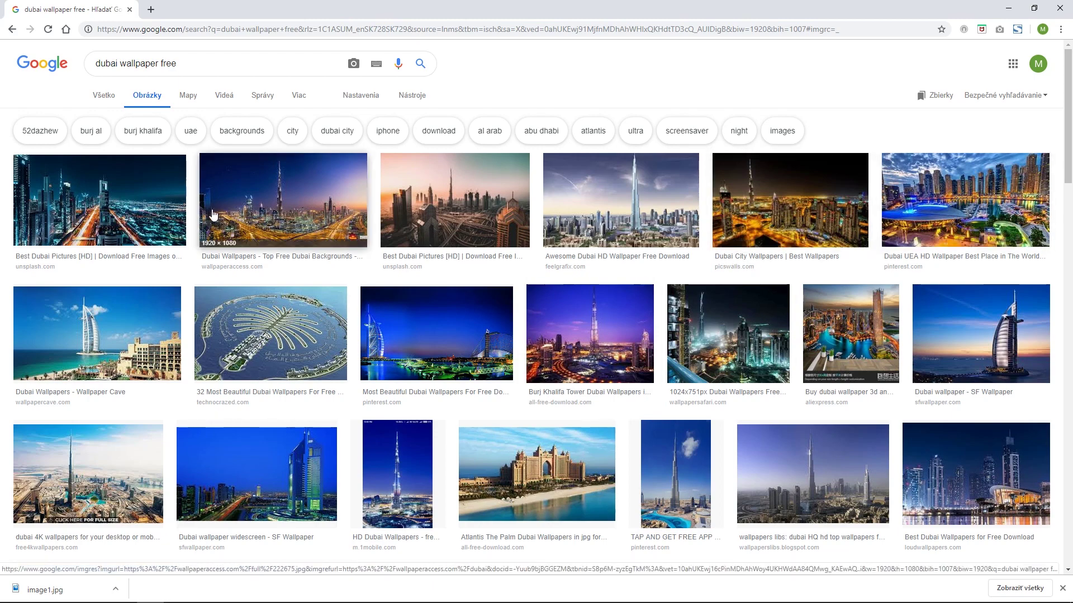
{"action": "left_click", "coordinate": [769, 204]}
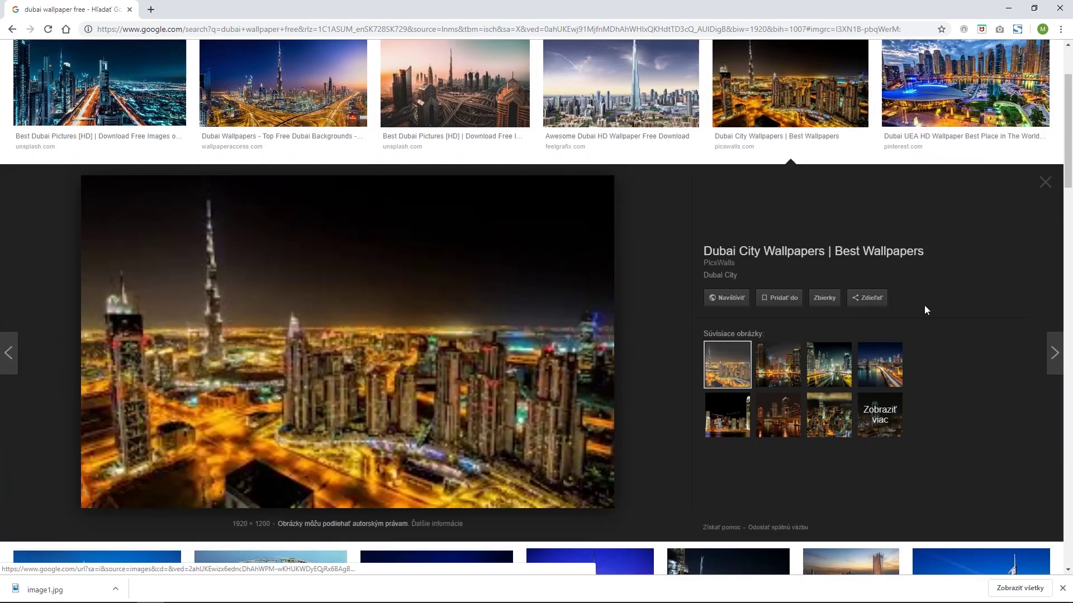
{"action": "right_click", "coordinate": [408, 315]}
{"action": "left_click", "coordinate": [493, 418]}
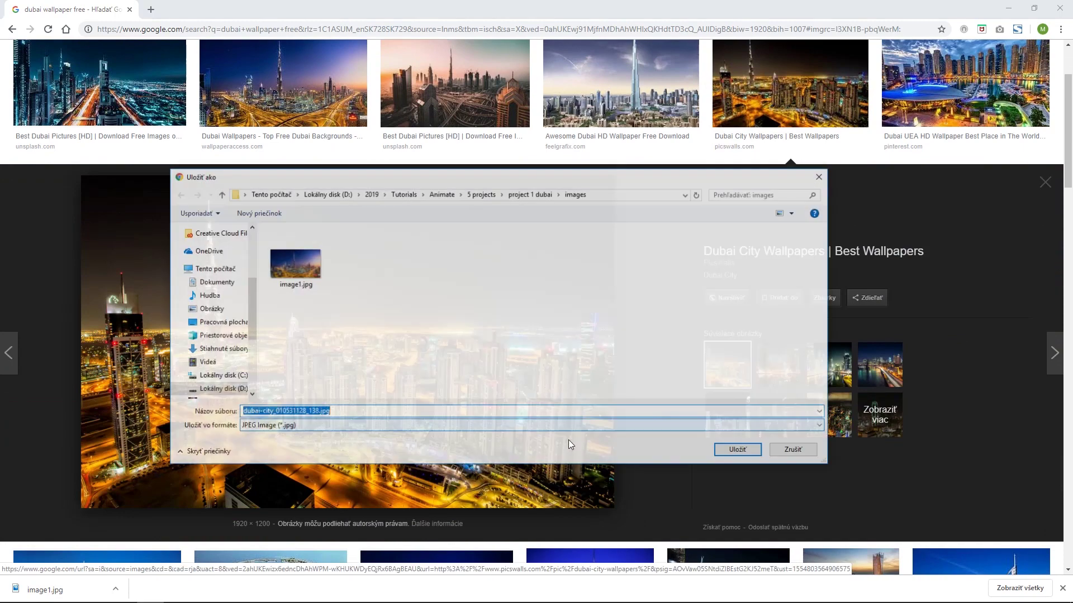
{"action": "type", "text": "image2"}
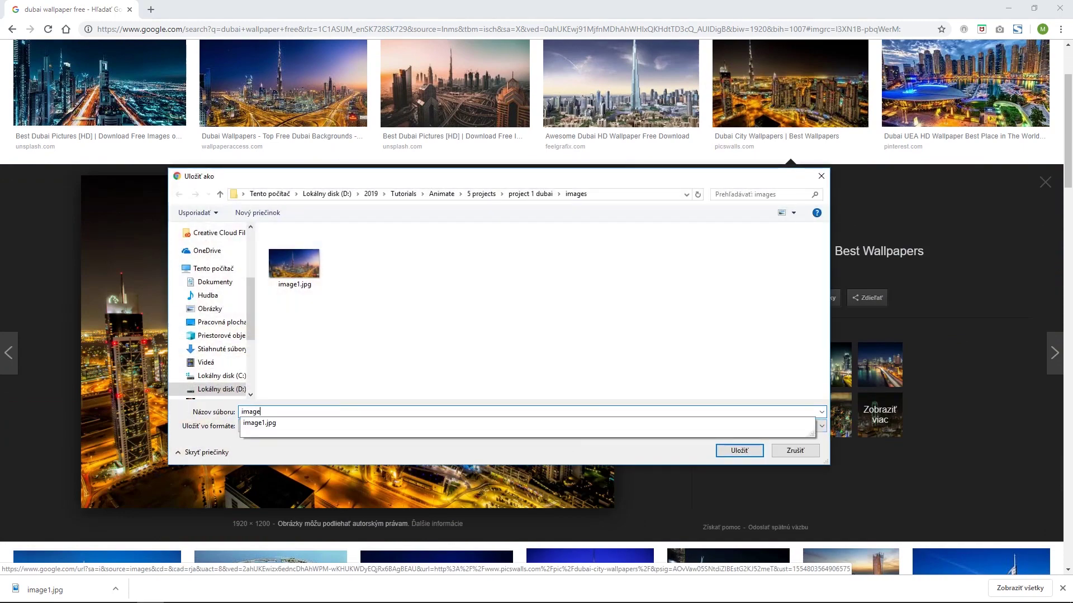
{"action": "left_click", "coordinate": [739, 451]}
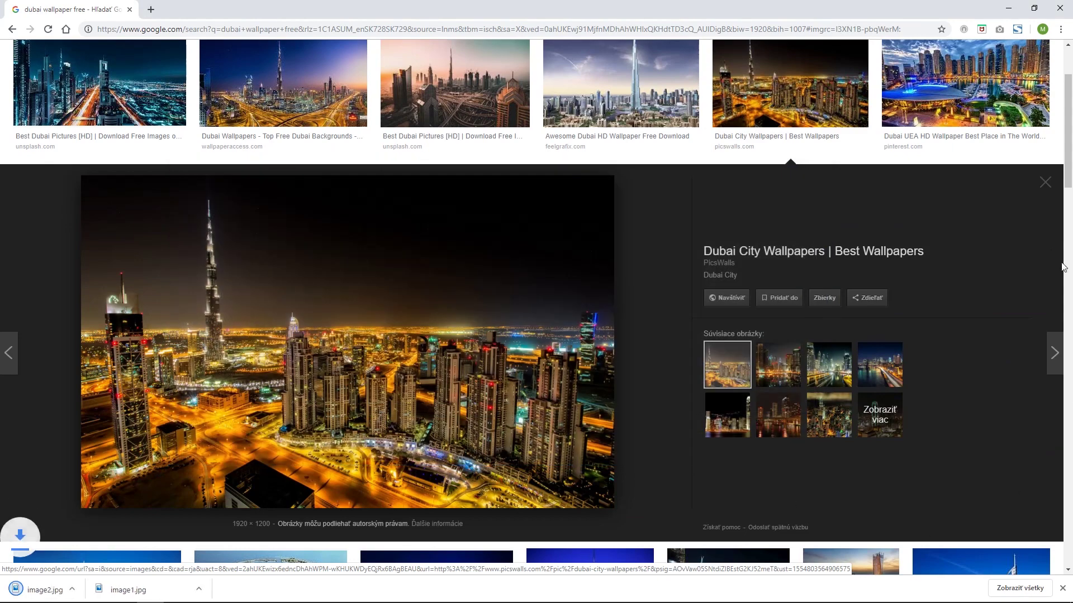
{"action": "left_click", "coordinate": [1046, 185]}
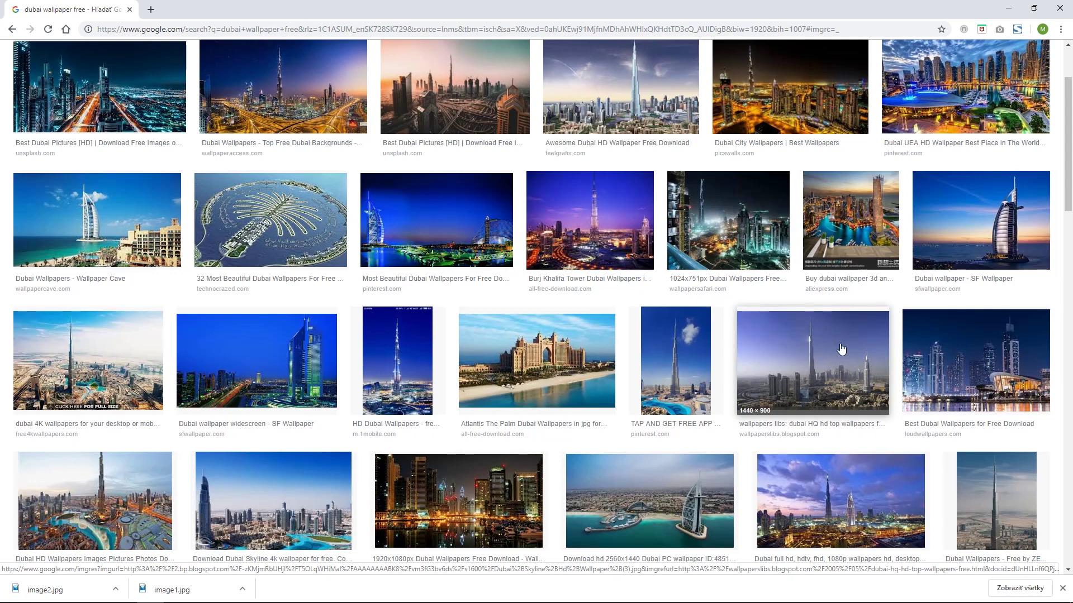
- Save the daytime Burj Khalifa picture from free4kwallpapers.com as image3 in the images folder and close its preview
{"action": "mouse_move", "coordinate": [1069, 199]}
{"action": "left_mouse_down"}
{"action": "mouse_move", "coordinate": [1069, 167]}
{"action": "mouse_move", "coordinate": [1069, 184]}
{"action": "left_mouse_up"}
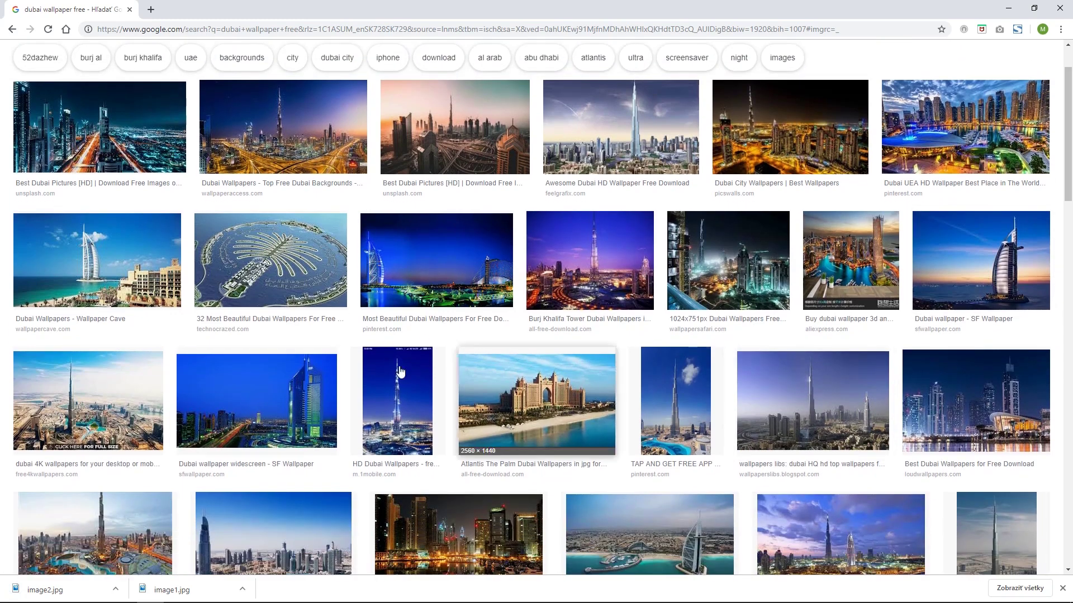
{"action": "left_click", "coordinate": [101, 420]}
{"action": "right_click", "coordinate": [374, 323]}
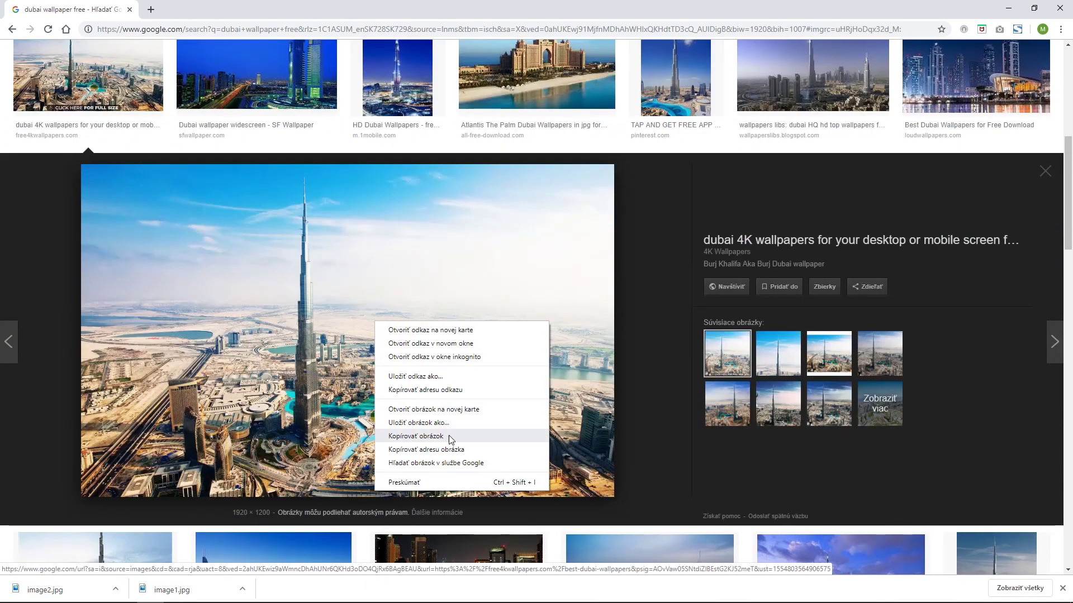
{"action": "left_click", "coordinate": [415, 423]}
{"action": "type", "text": "i"}
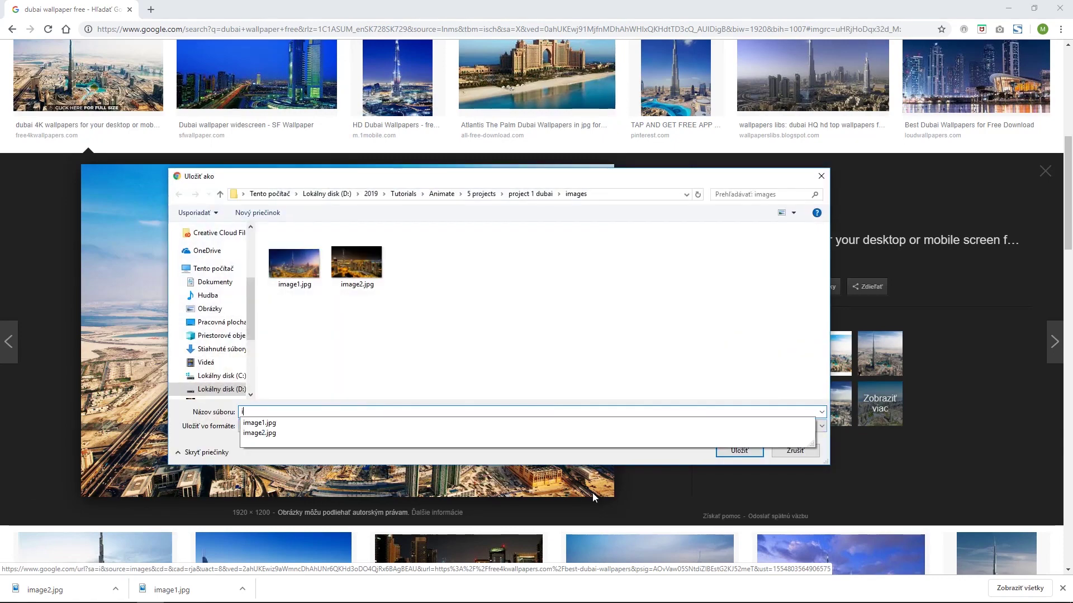
{"action": "type", "text": "mage3"}
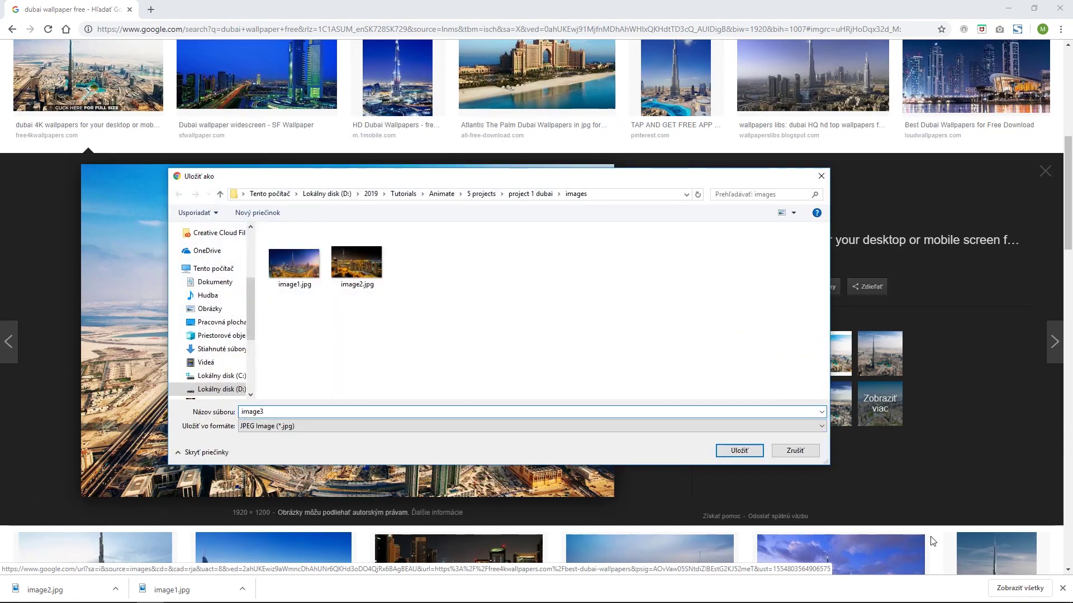
{"action": "key", "text": "Return"}
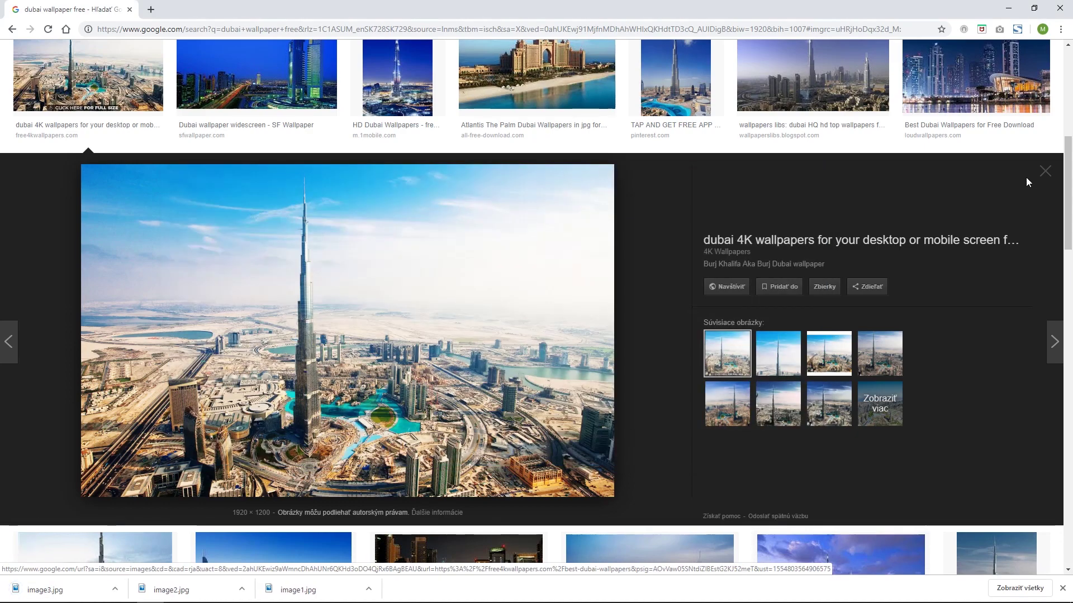
{"action": "left_click", "coordinate": [1044, 172]}
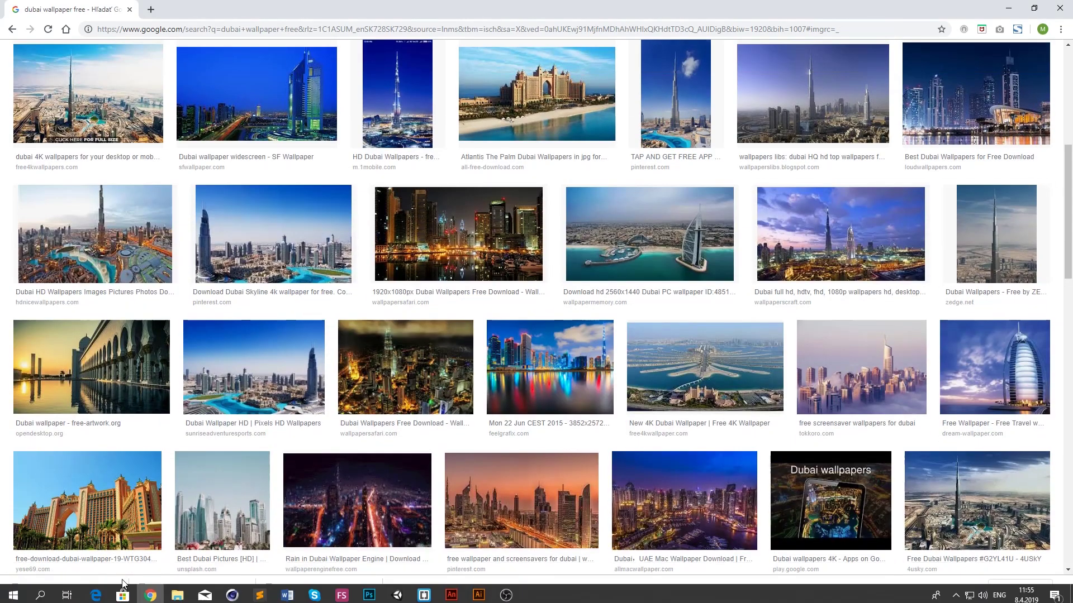
- Switch to File Explorer, check the saved pictures in the images folder of "project 1 dubai", and close the window
{"action": "left_click", "coordinate": [178, 596]}
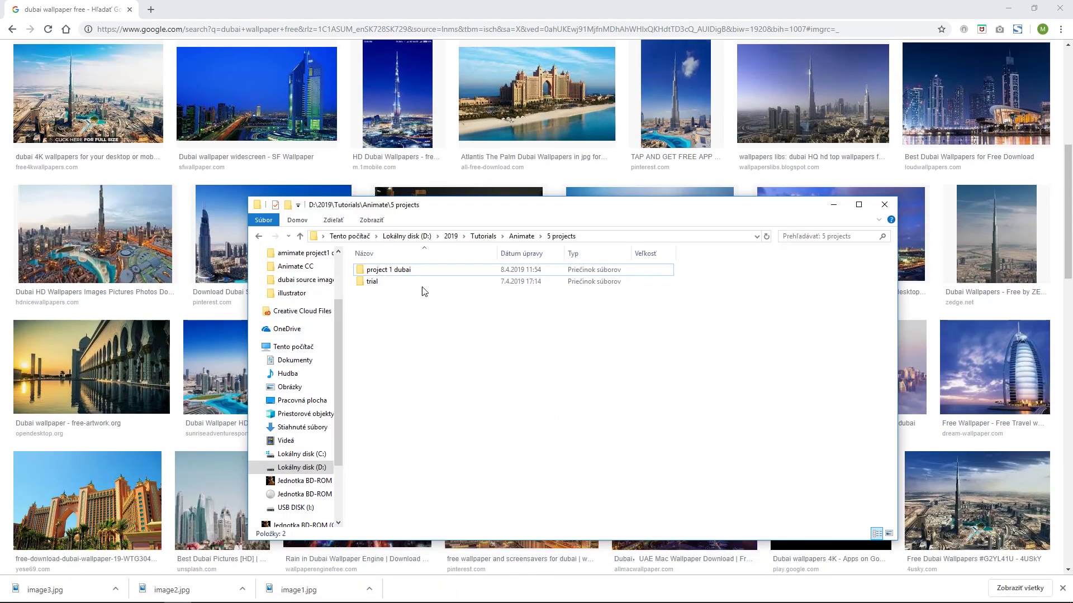
{"action": "double_click", "coordinate": [380, 270]}
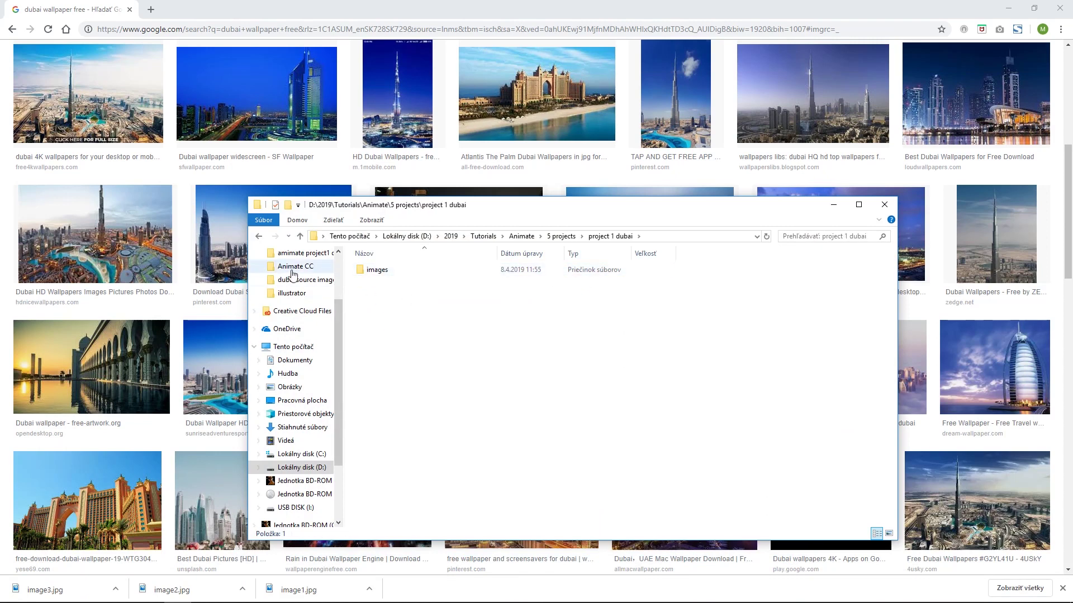
{"action": "double_click", "coordinate": [371, 273]}
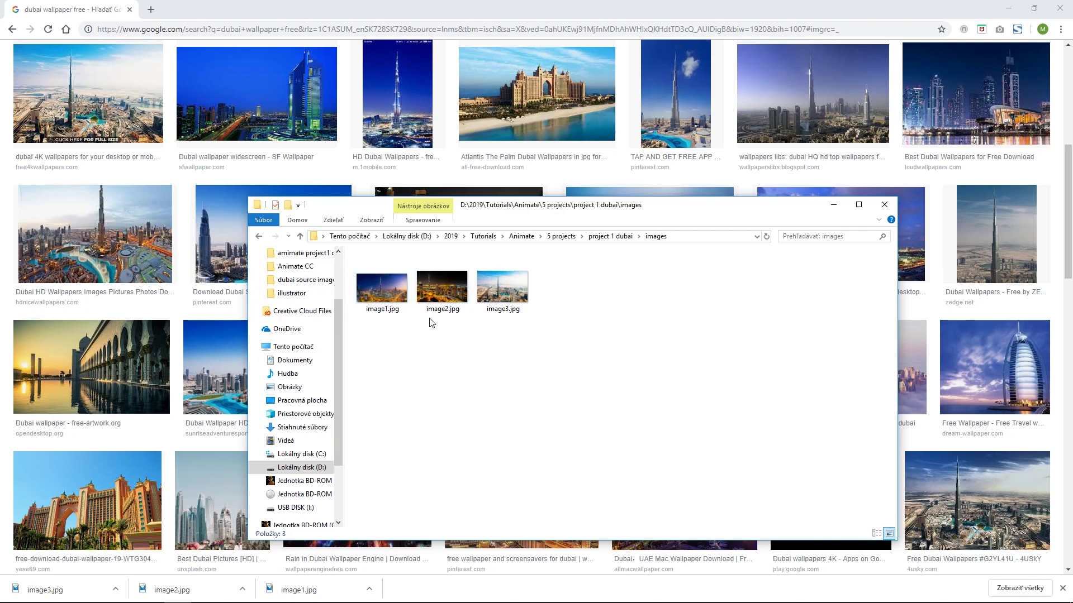
{"action": "left_click", "coordinate": [884, 205]}
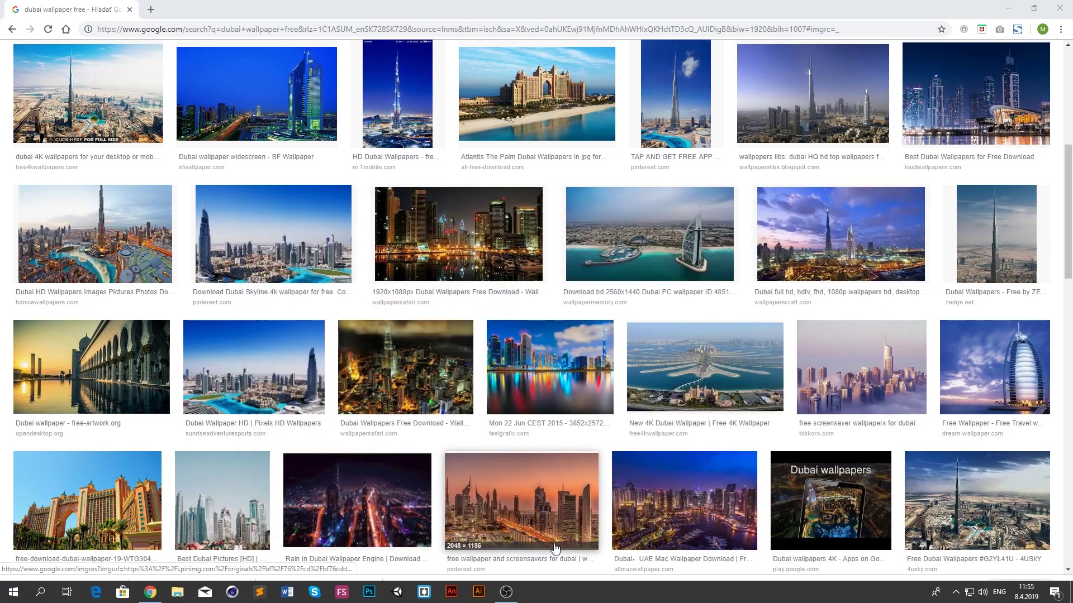
- Switch to Adobe Animate and create a 300 x 600 HTML5 Canvas document from the Half-page Ad preset
{"action": "left_click", "coordinate": [452, 593]}
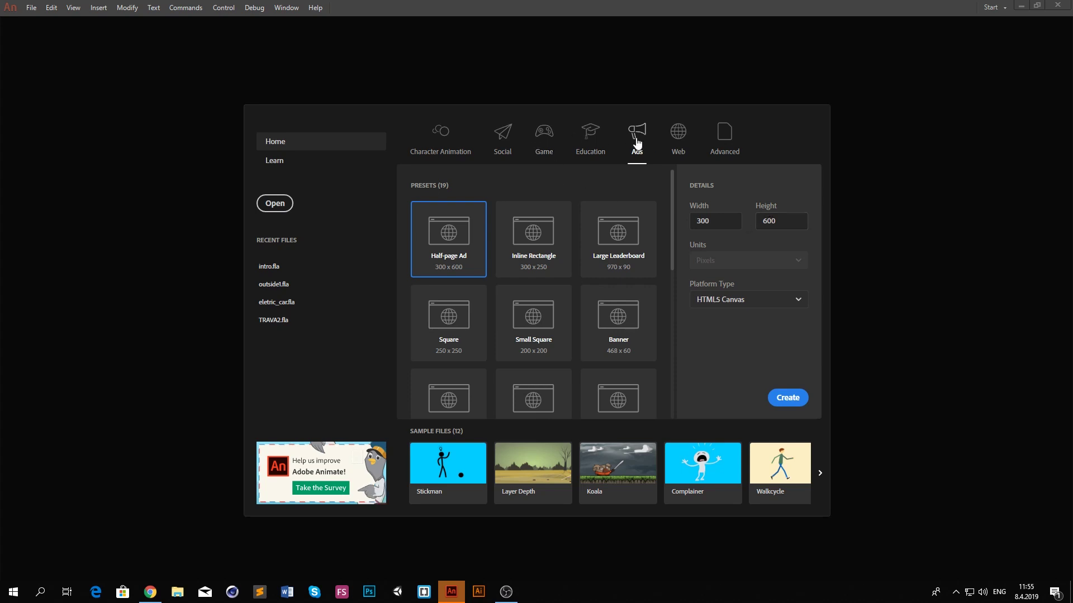
{"action": "scroll", "coordinate": [617, 312], "scroll_direction": "down", "scroll_amount": 5}
{"action": "scroll", "coordinate": [616, 311], "scroll_direction": "up", "scroll_amount": 5}
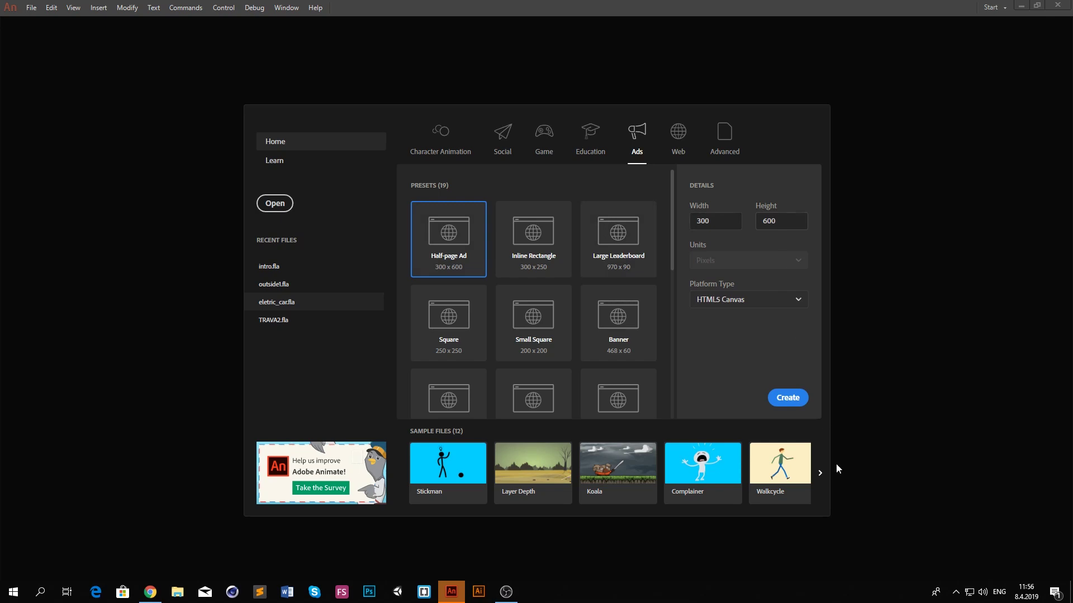
{"action": "left_click", "coordinate": [788, 405]}
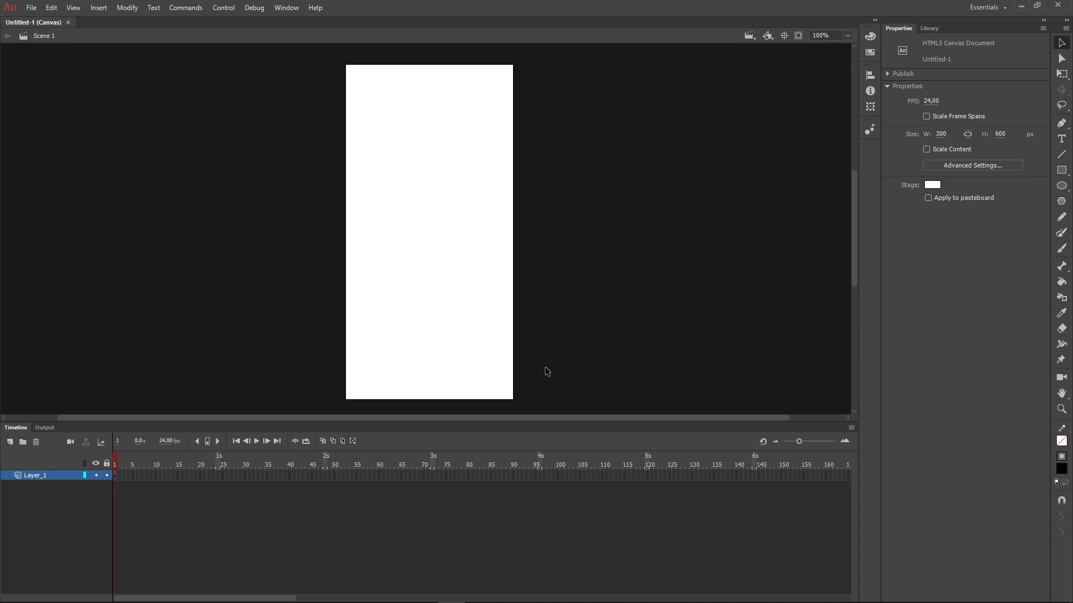
- Start saving the new document and browse to the folder D:\2019\Tutorials\Animate\5 projects\project 1 dubai
{"action": "key", "text": "ctrl+s"}
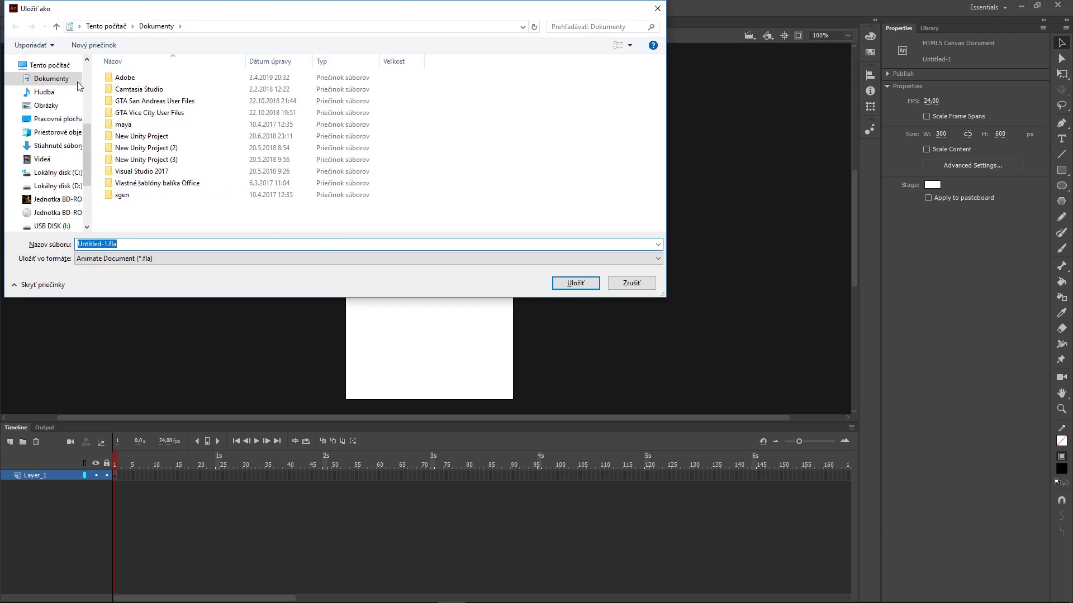
{"action": "left_click", "coordinate": [55, 67]}
{"action": "double_click", "coordinate": [294, 217]}
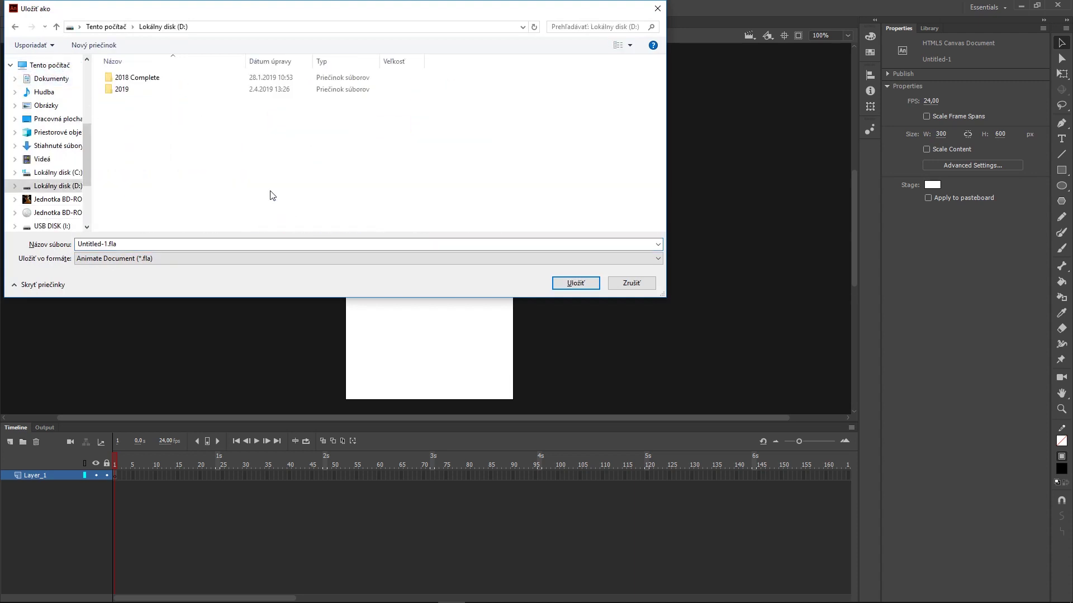
{"action": "double_click", "coordinate": [136, 90]}
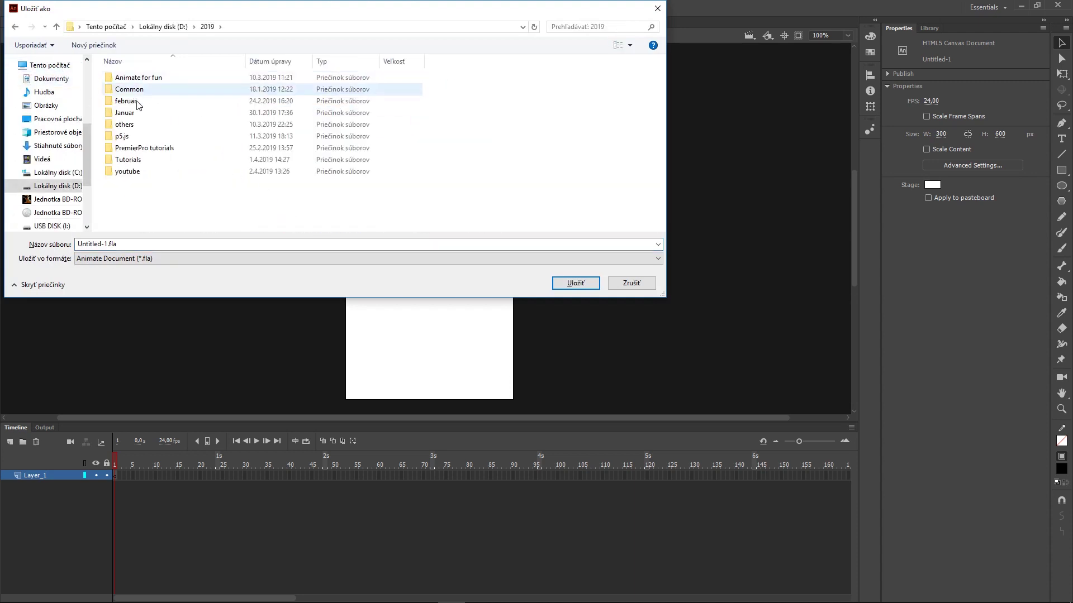
{"action": "double_click", "coordinate": [132, 160]}
{"action": "double_click", "coordinate": [134, 78]}
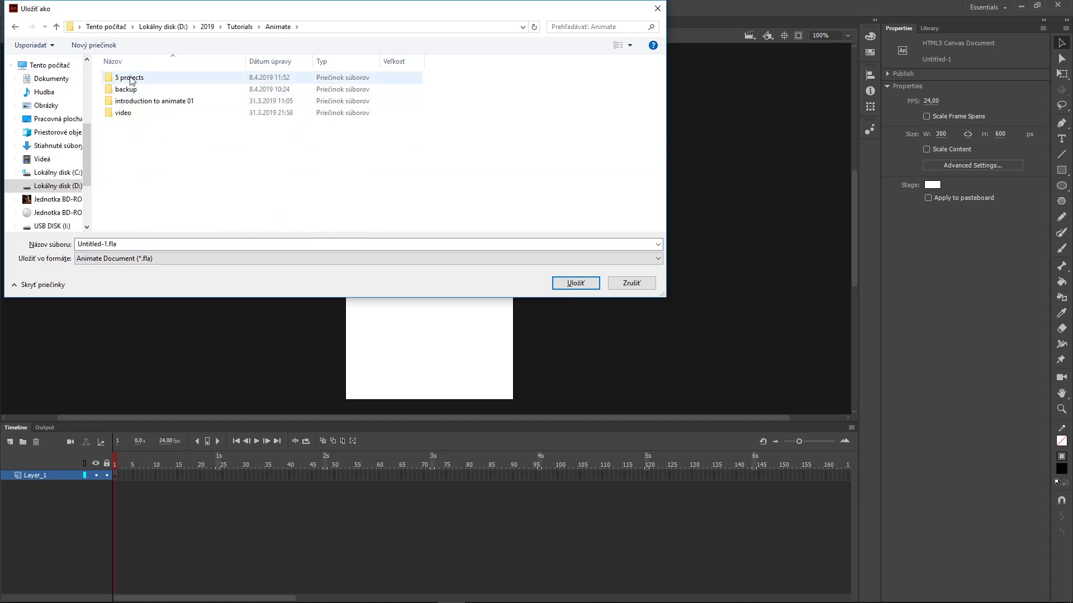
{"action": "double_click", "coordinate": [137, 78]}
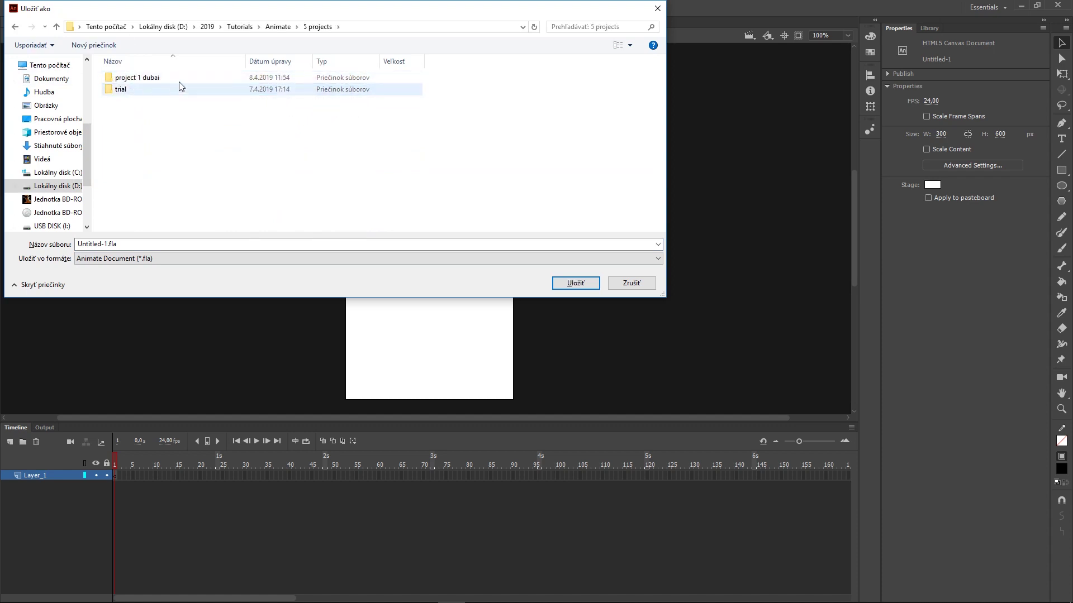
{"action": "double_click", "coordinate": [120, 79]}
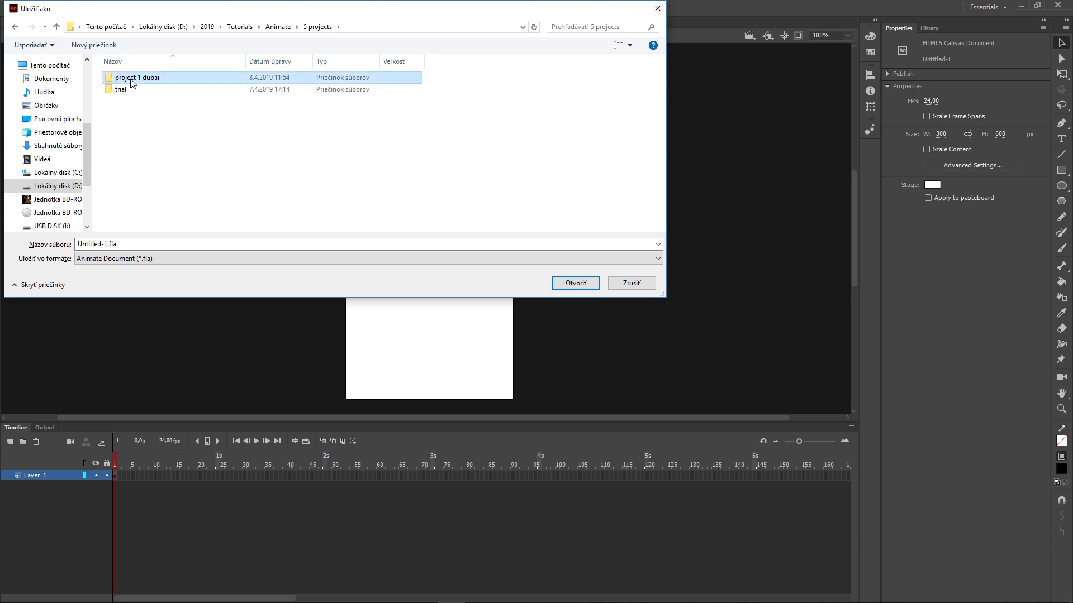
- Create a folder named banner inside "project 1 dubai" and save the document in it as dubai in Animate Document format
{"action": "right_click", "coordinate": [117, 112]}
{"action": "mouse_move", "coordinate": [192, 255]}
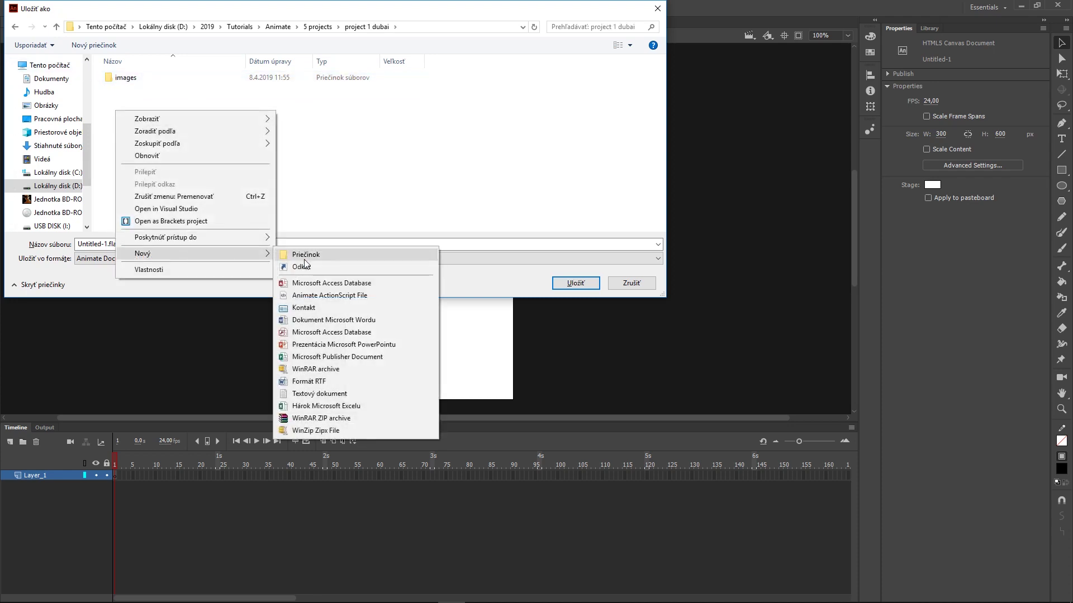
{"action": "left_click", "coordinate": [335, 256]}
{"action": "type", "text": "banner"}
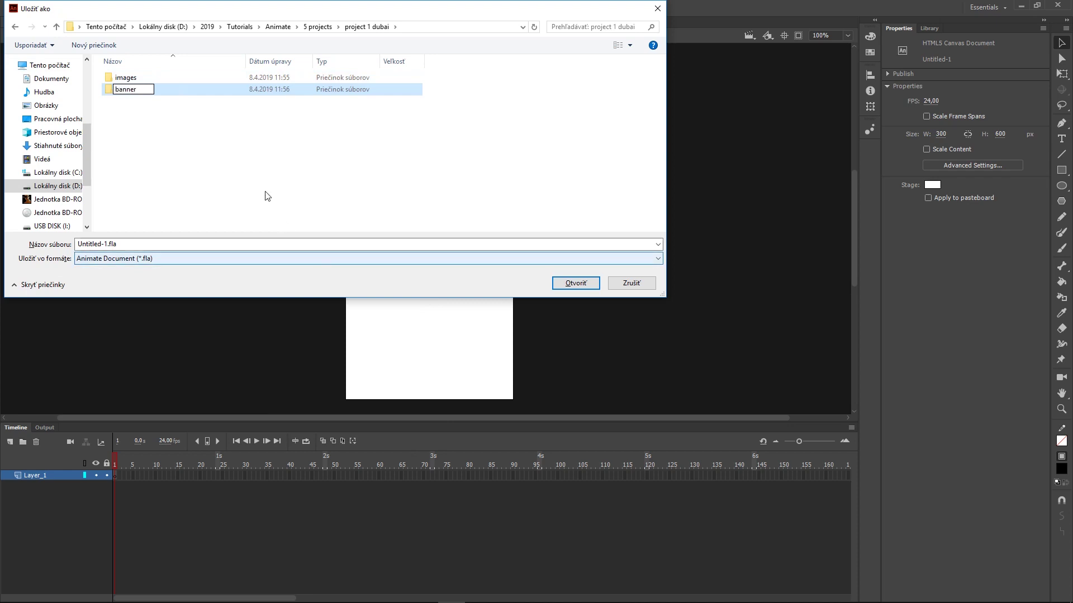
{"action": "left_click", "coordinate": [198, 140]}
{"action": "double_click", "coordinate": [125, 78]}
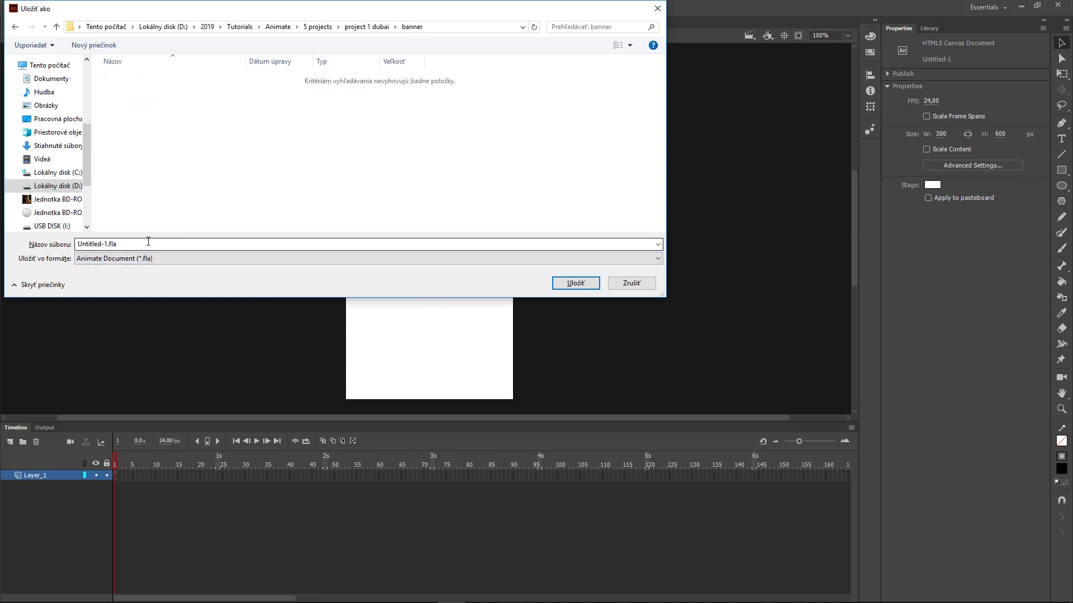
{"action": "type", "text": "dubai"}
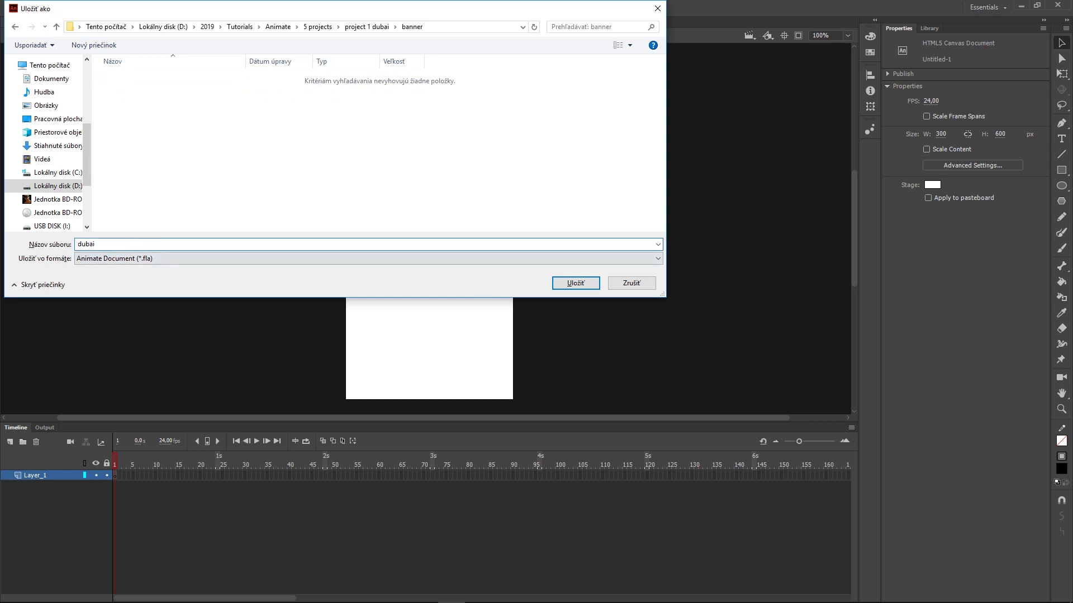
{"action": "key", "text": "Return"}
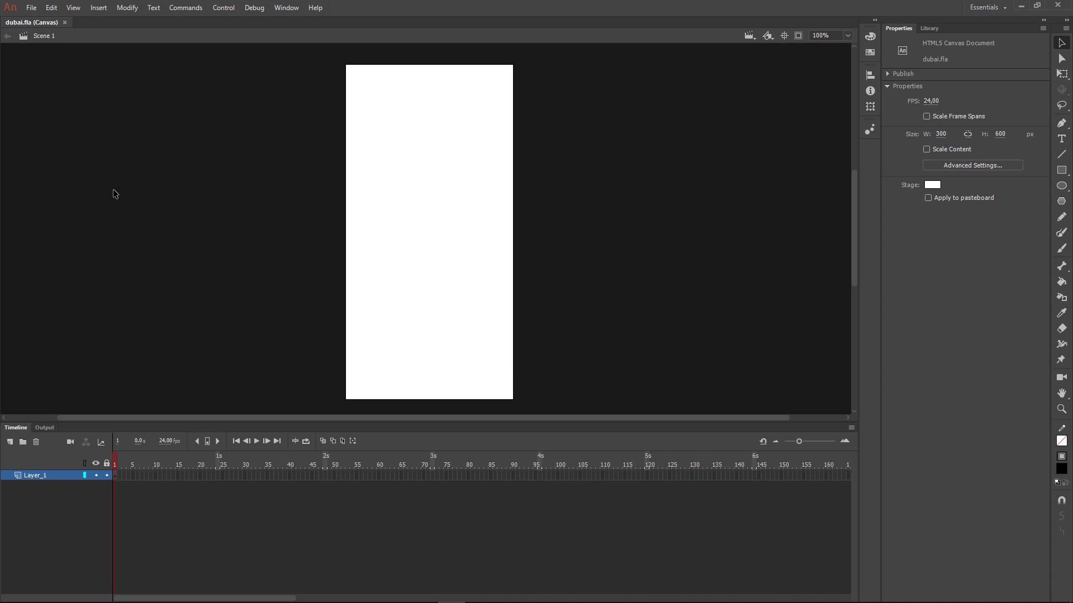
- Open the Publish Settings and browse the publish destination to D:\2019\Tutorials\Animate\5 projects\project 1 dubai\banner
{"action": "left_click", "coordinate": [31, 9]}
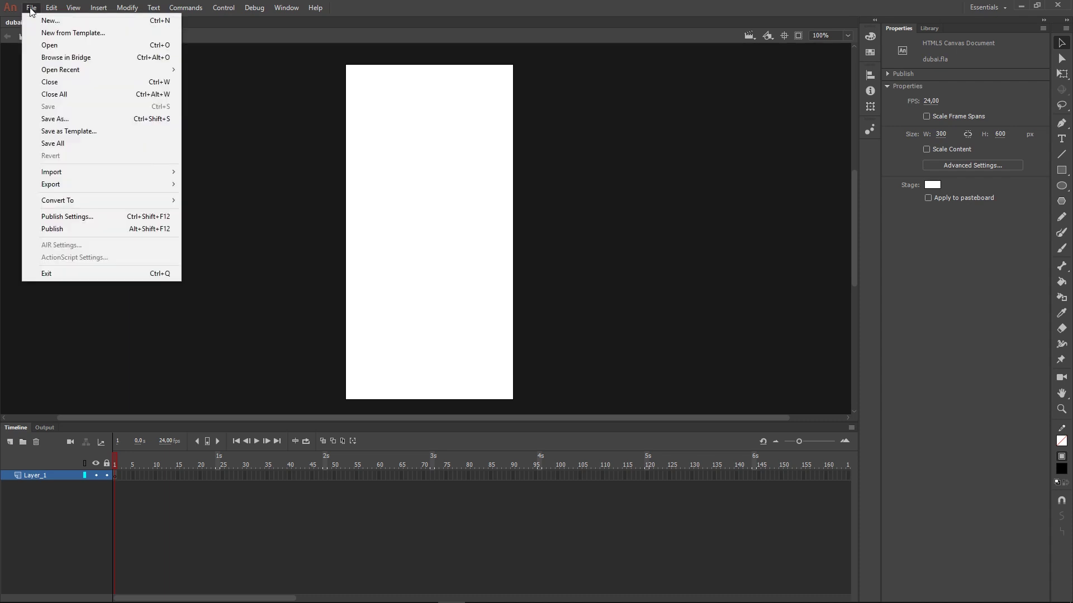
{"action": "left_click", "coordinate": [85, 216]}
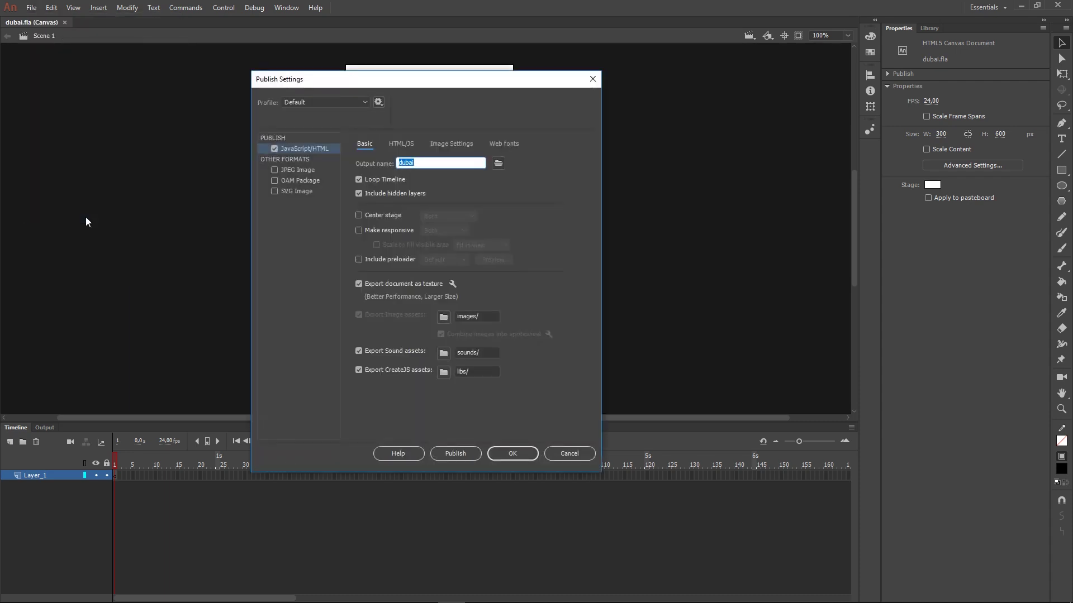
{"action": "left_click", "coordinate": [497, 163]}
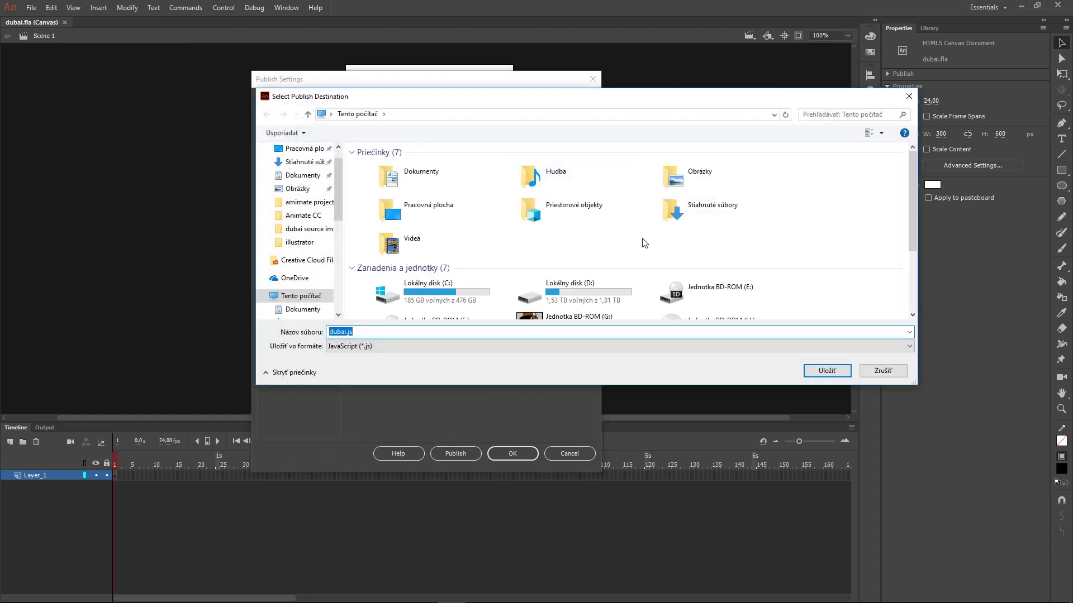
{"action": "double_click", "coordinate": [537, 293]}
{"action": "double_click", "coordinate": [367, 182]}
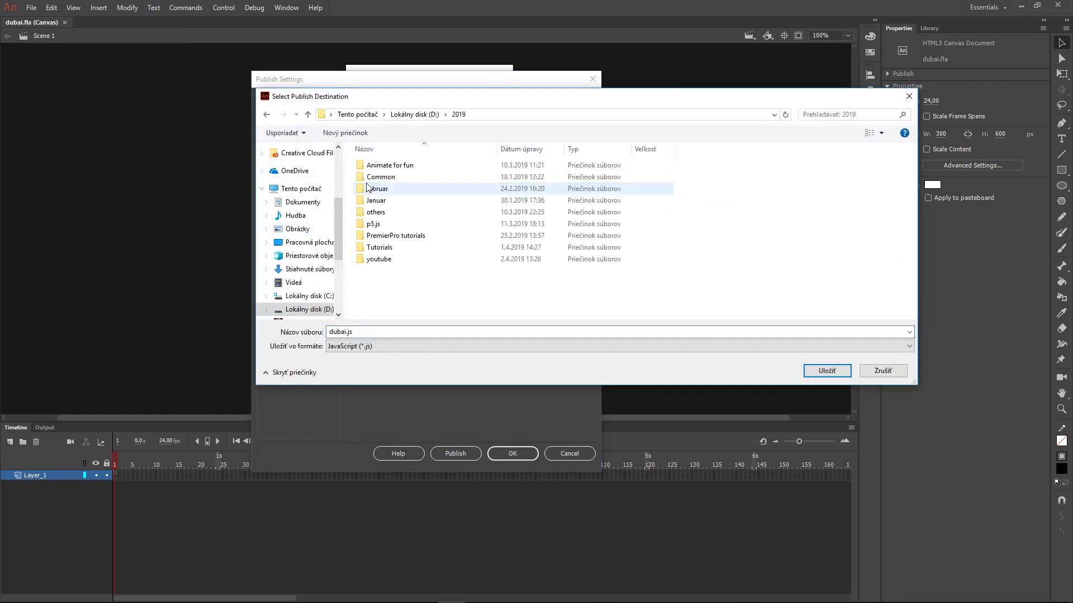
{"action": "double_click", "coordinate": [380, 248]}
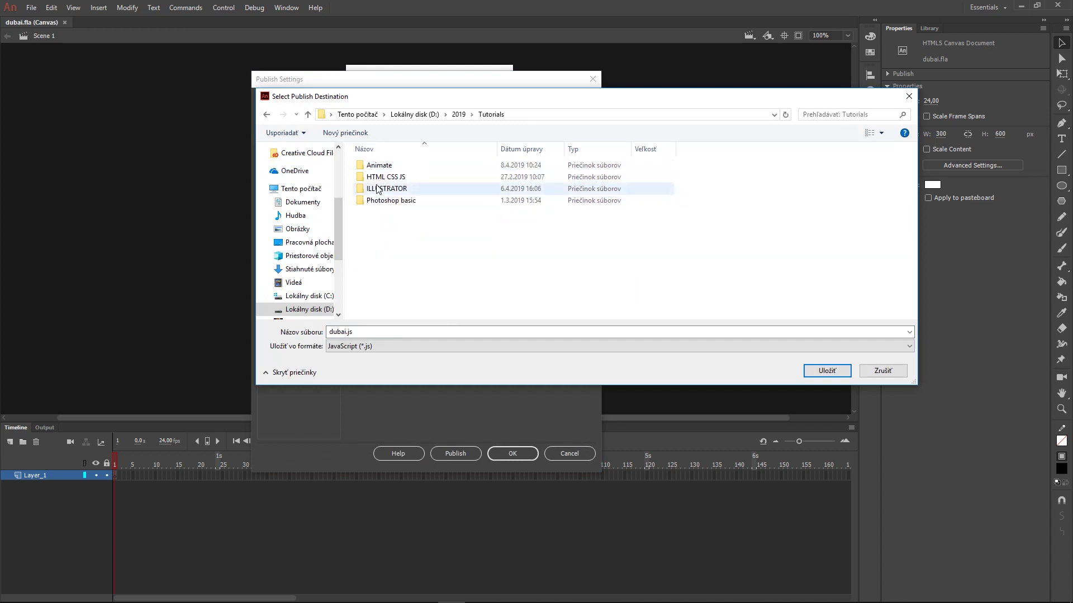
{"action": "double_click", "coordinate": [379, 165]}
{"action": "double_click", "coordinate": [380, 165]}
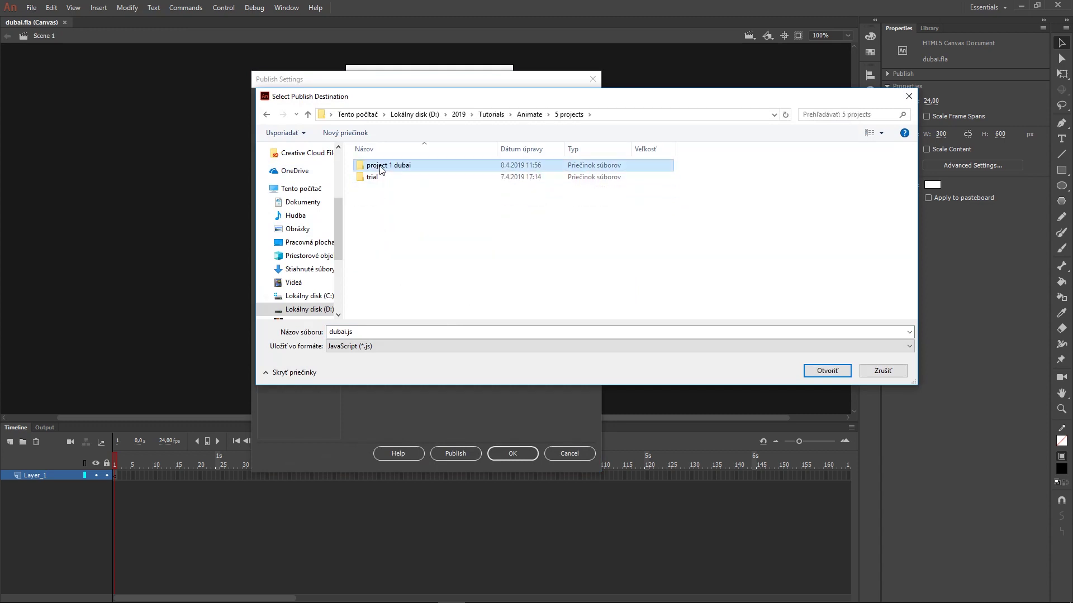
{"action": "double_click", "coordinate": [380, 167]}
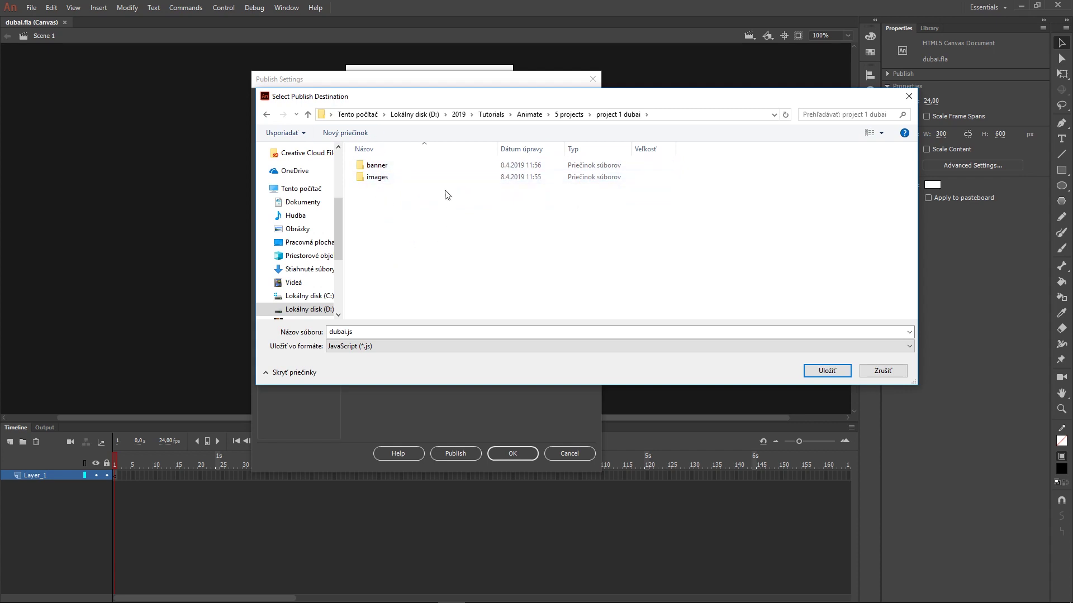
{"action": "double_click", "coordinate": [377, 170]}
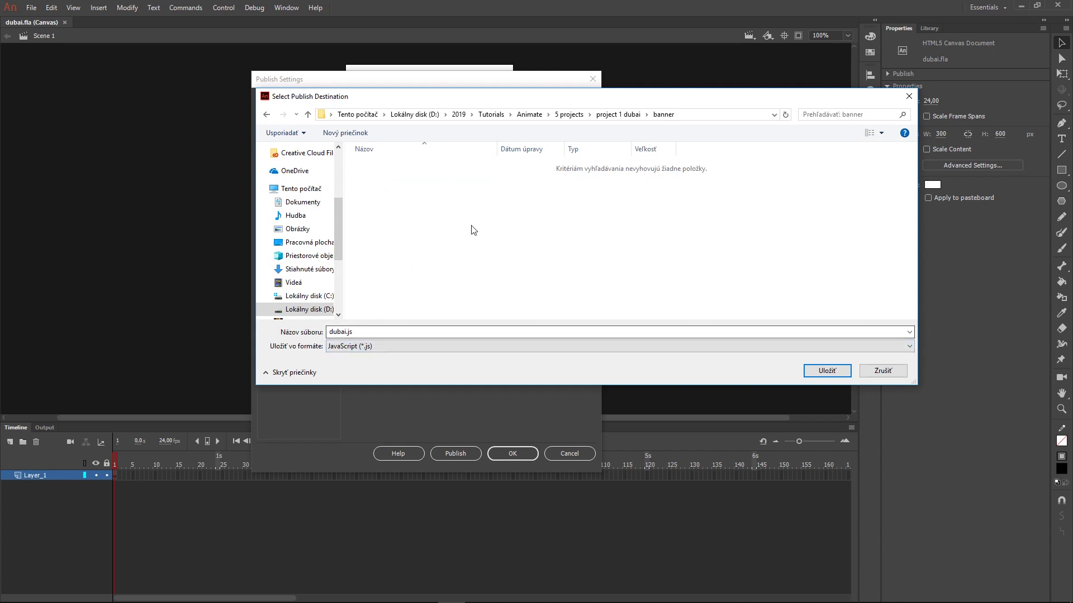
- Create a new folder named exported inside the banner folder
{"action": "right_click", "coordinate": [394, 185]}
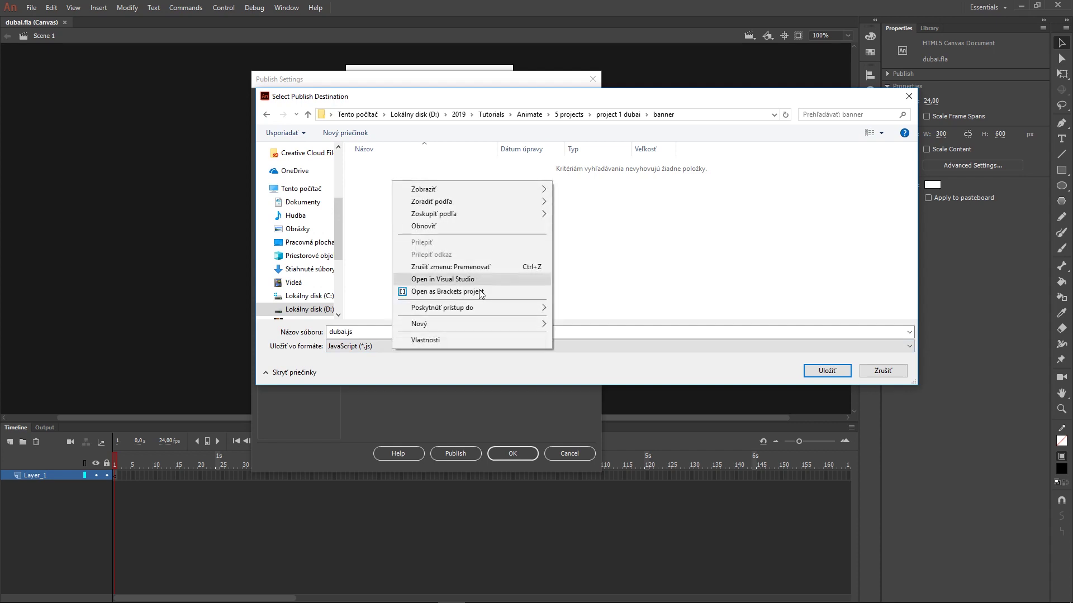
{"action": "mouse_move", "coordinate": [496, 324]}
{"action": "left_click", "coordinate": [581, 324]}
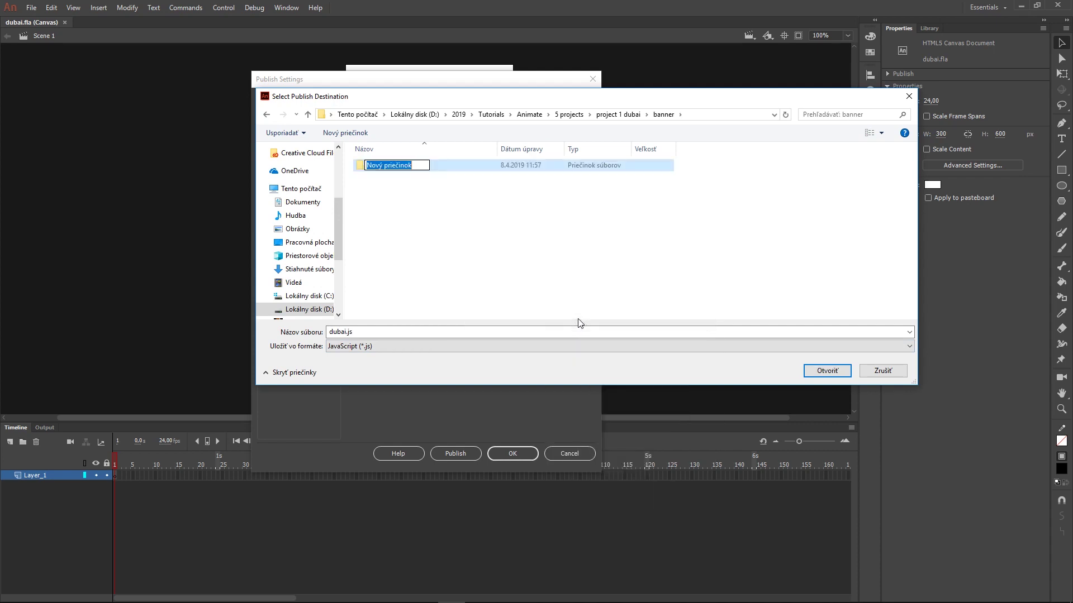
{"action": "type", "text": "exported"}
{"action": "left_click", "coordinate": [406, 210]}
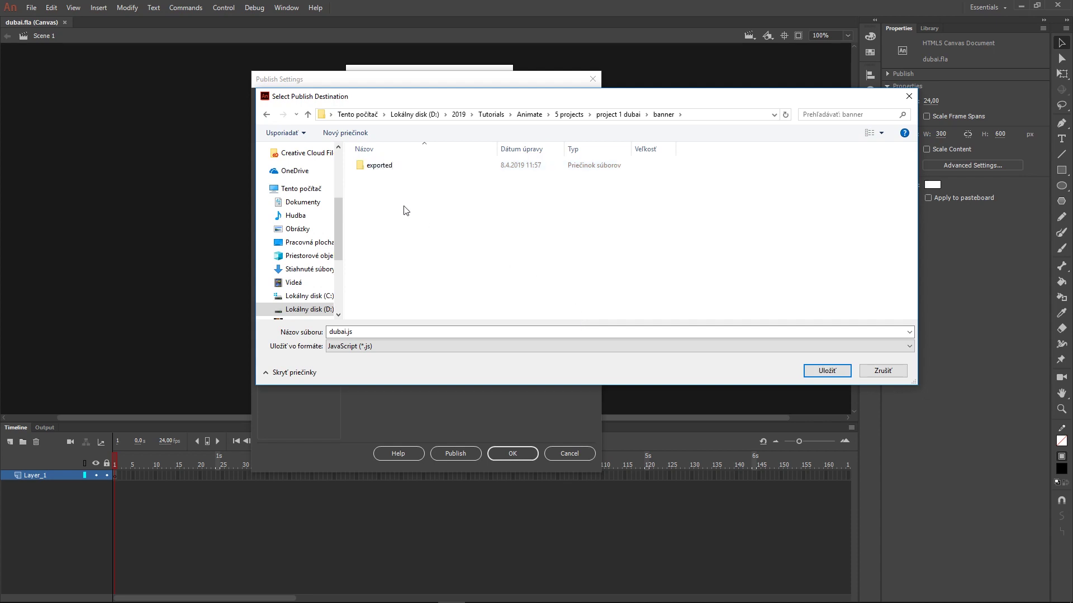
- Set the publish output to a JavaScript file named index in the exported folder and accept the publish settings
{"action": "double_click", "coordinate": [369, 167]}
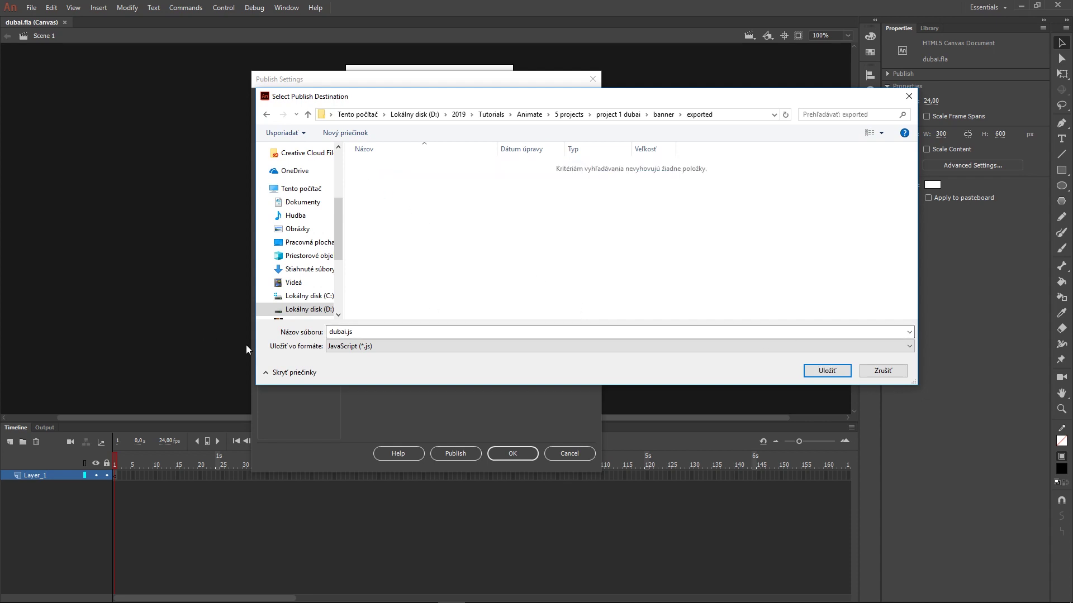
{"action": "left_click", "coordinate": [361, 331]}
{"action": "type", "text": "index"}
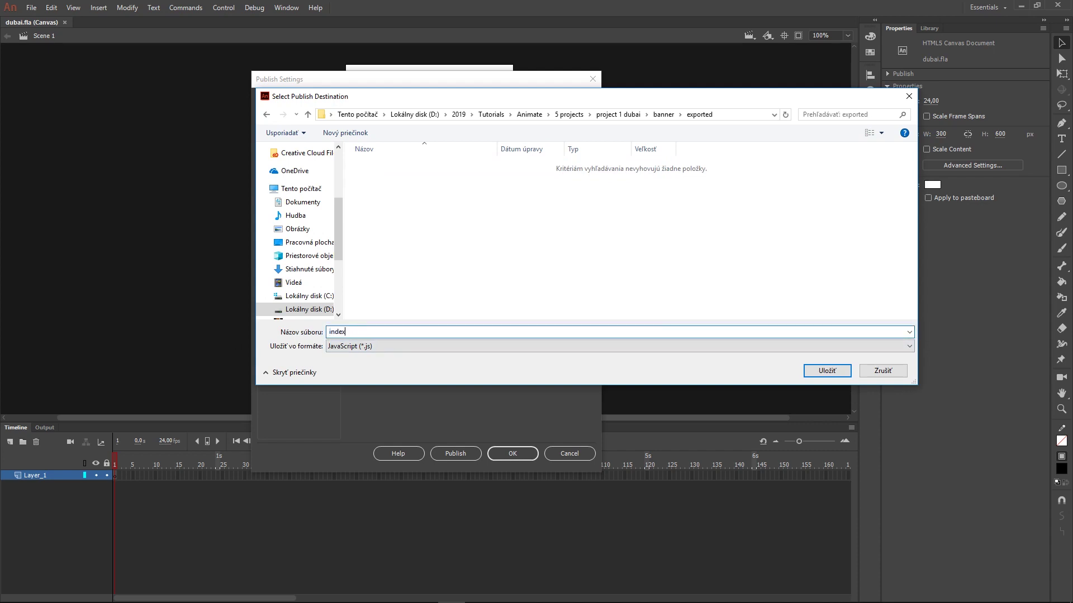
{"action": "left_click", "coordinate": [826, 371]}
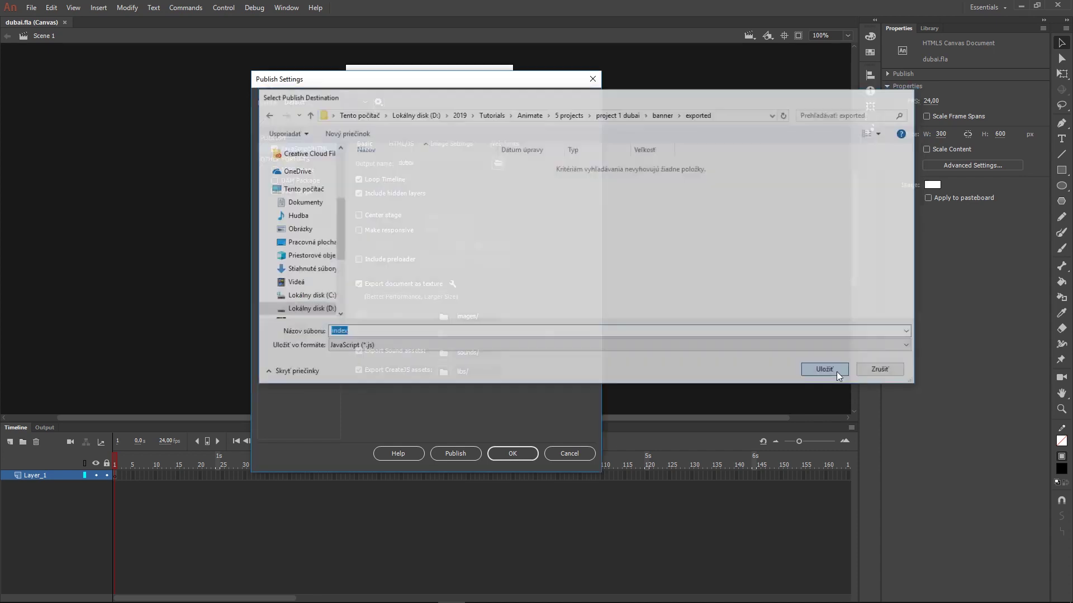
{"action": "left_click", "coordinate": [525, 459]}
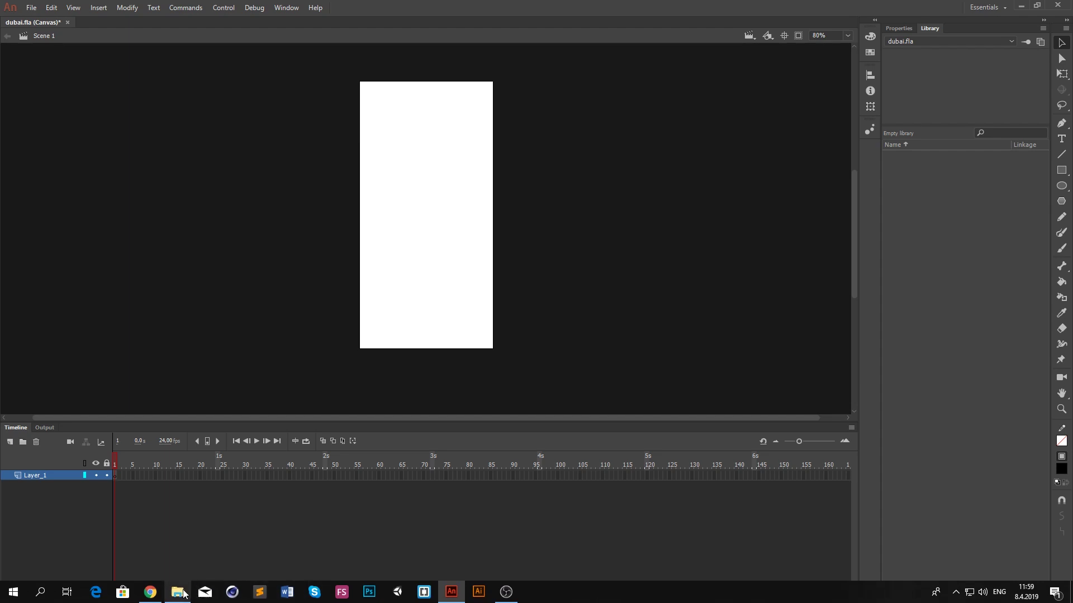
- Place image1.jpg from the project's images folder in File Explorer onto the Animate stage and minimize the Explorer window
{"action": "left_click", "coordinate": [177, 592]}
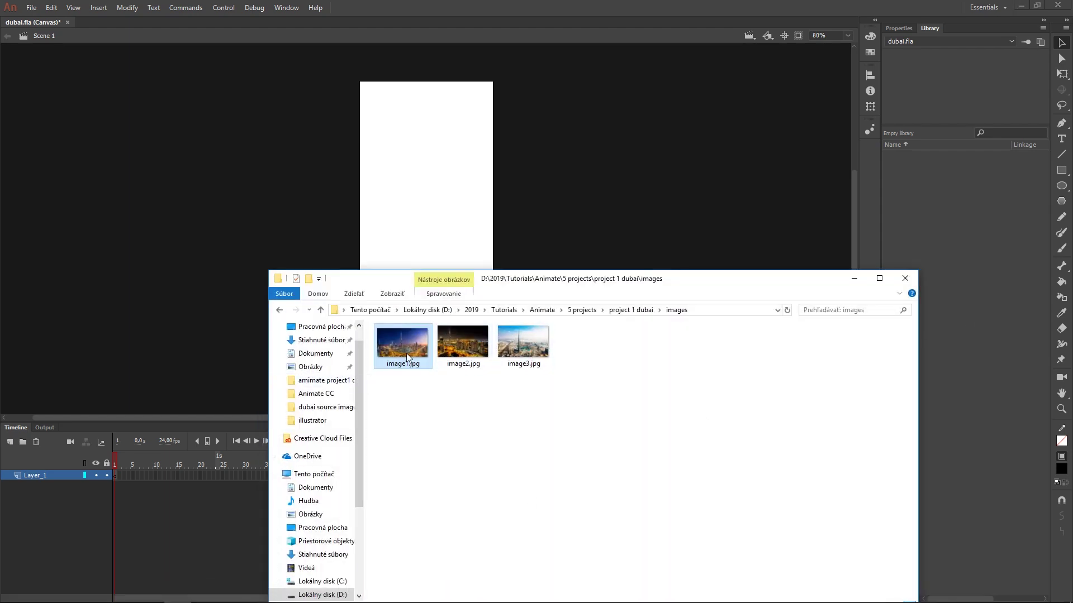
{"action": "left_click_drag", "start_coordinate": [399, 347], "coordinate": [415, 186]}
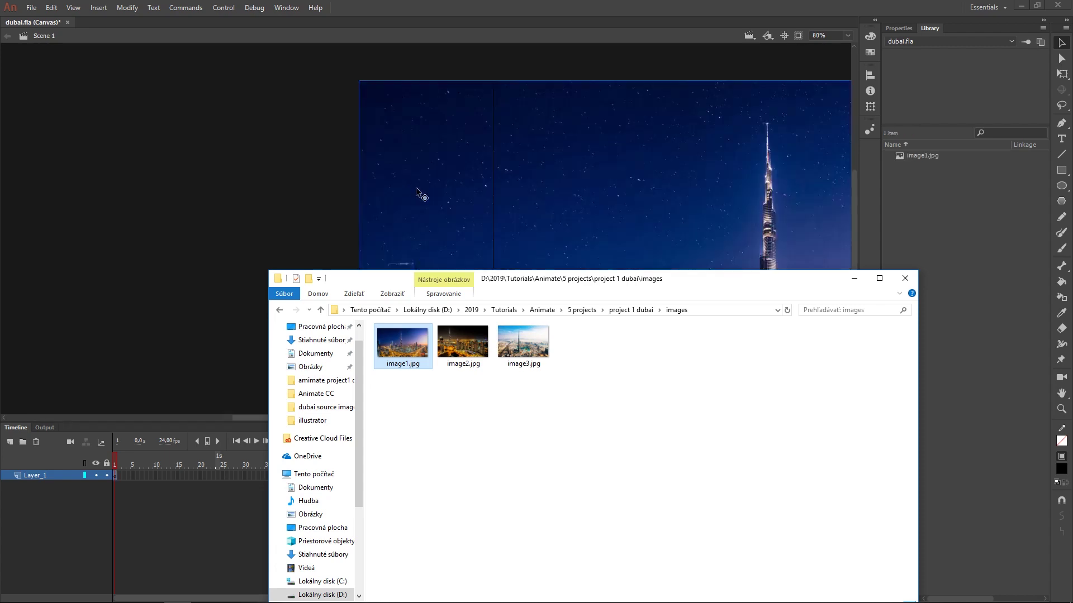
{"action": "left_click", "coordinate": [854, 278]}
- Reposition the image1 picture so the Burj Khalifa tower lies within the stage outline
{"action": "scroll", "coordinate": [520, 237], "scroll_direction": "down", "scroll_amount": 3}
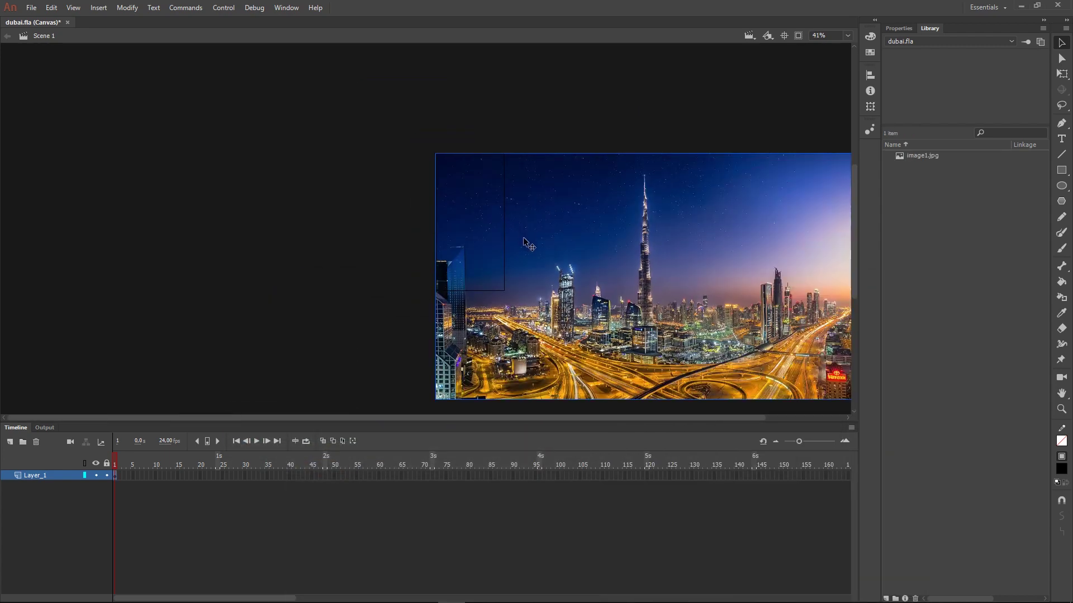
{"action": "scroll", "coordinate": [534, 235], "scroll_direction": "down", "scroll_amount": 1}
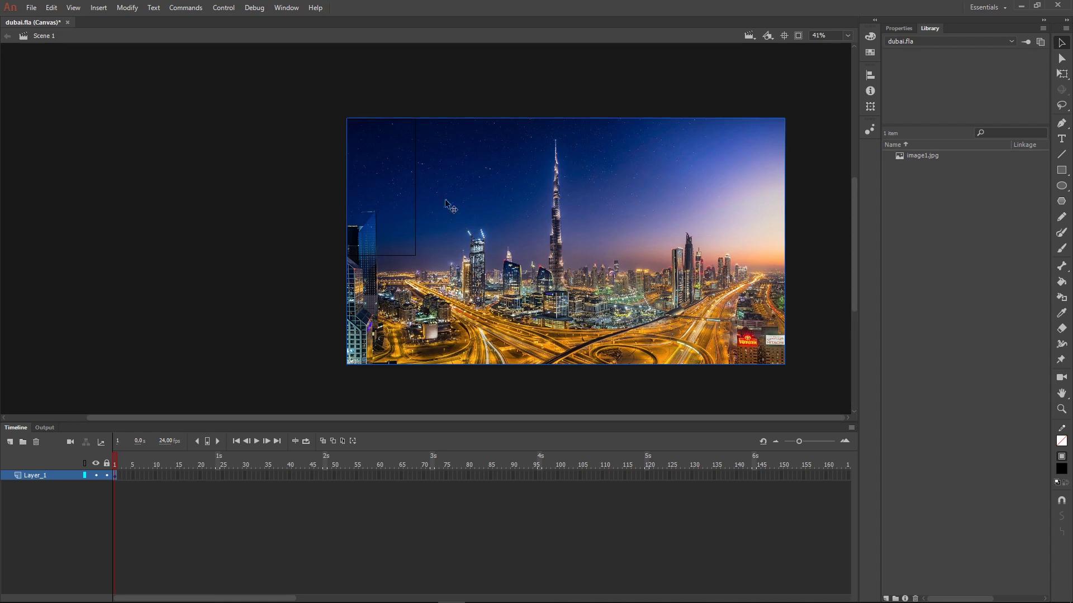
{"action": "left_click_drag", "start_coordinate": [606, 290], "coordinate": [450, 264]}
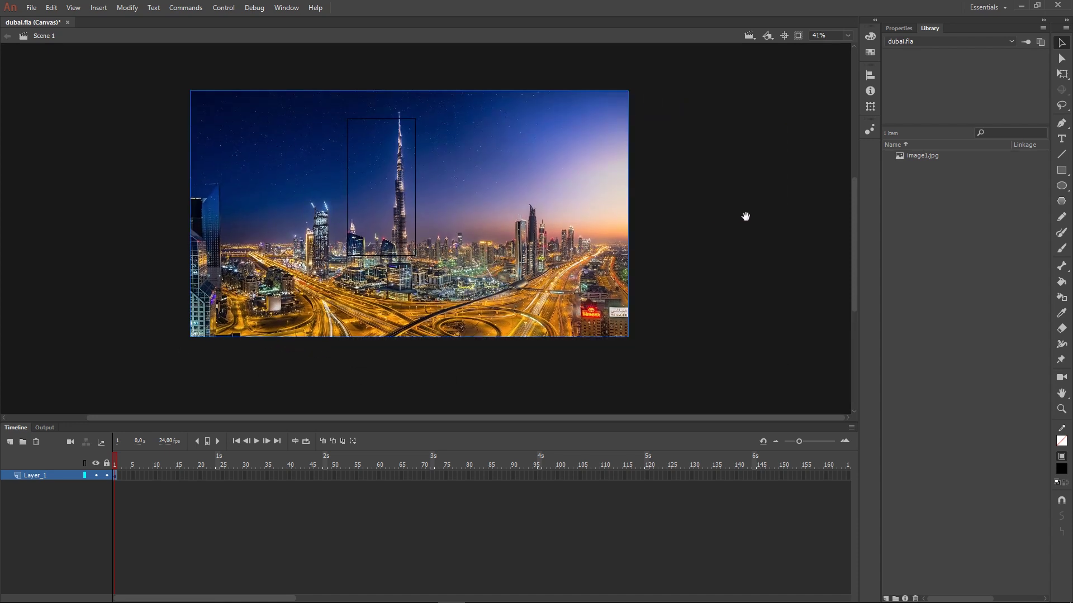
{"action": "left_click_drag", "start_coordinate": [855, 200], "coordinate": [855, 185]}
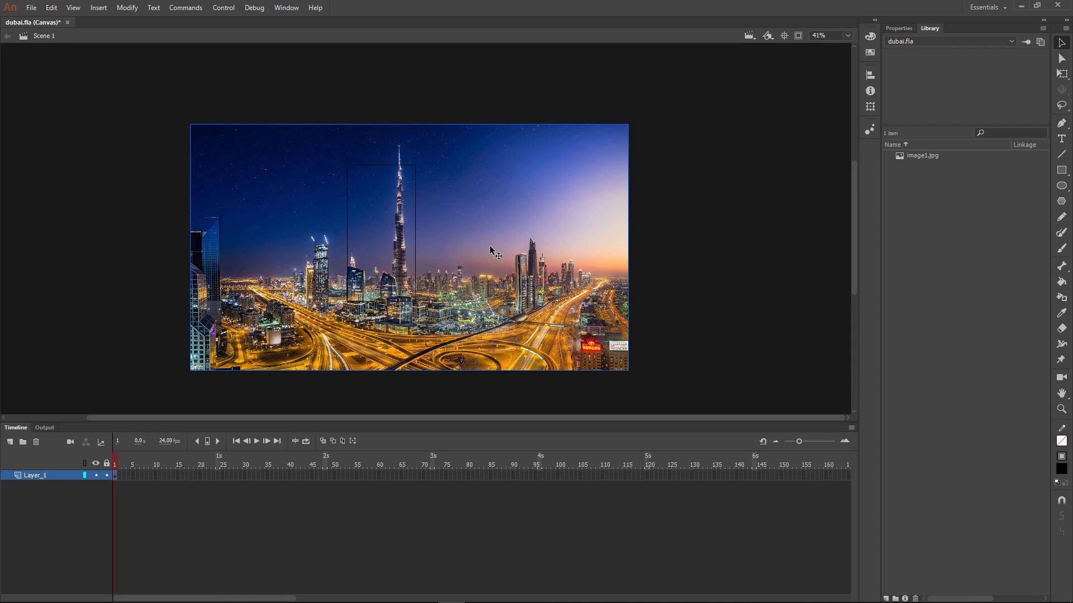
- Convert the picture on the stage to a Movie Clip symbol named image1
{"action": "left_click", "coordinate": [128, 8]}
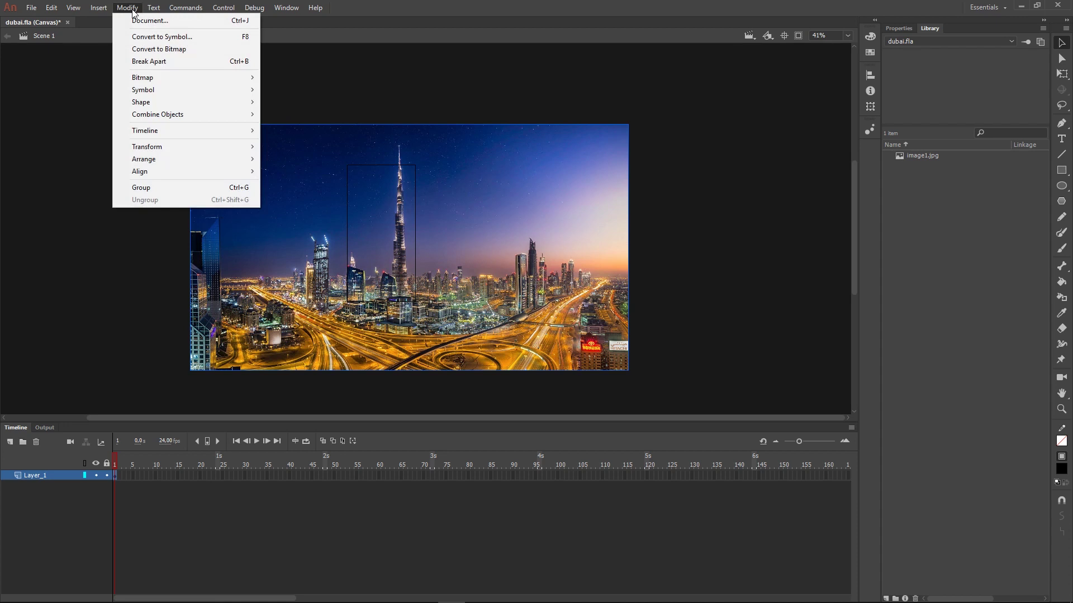
{"action": "left_click", "coordinate": [148, 39]}
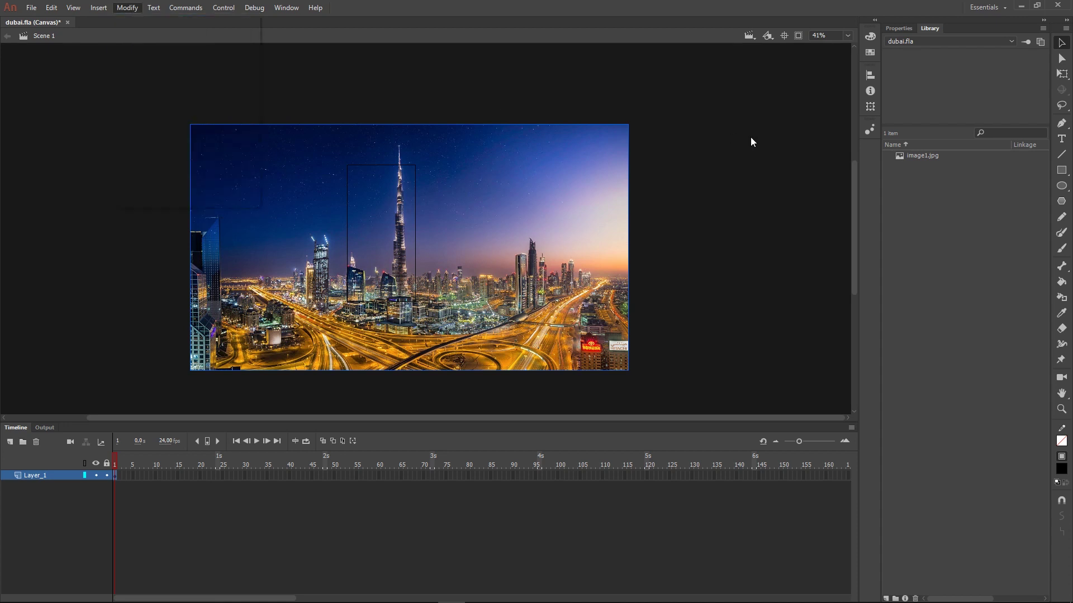
{"action": "left_click", "coordinate": [501, 238]}
{"action": "key", "text": "F8"}
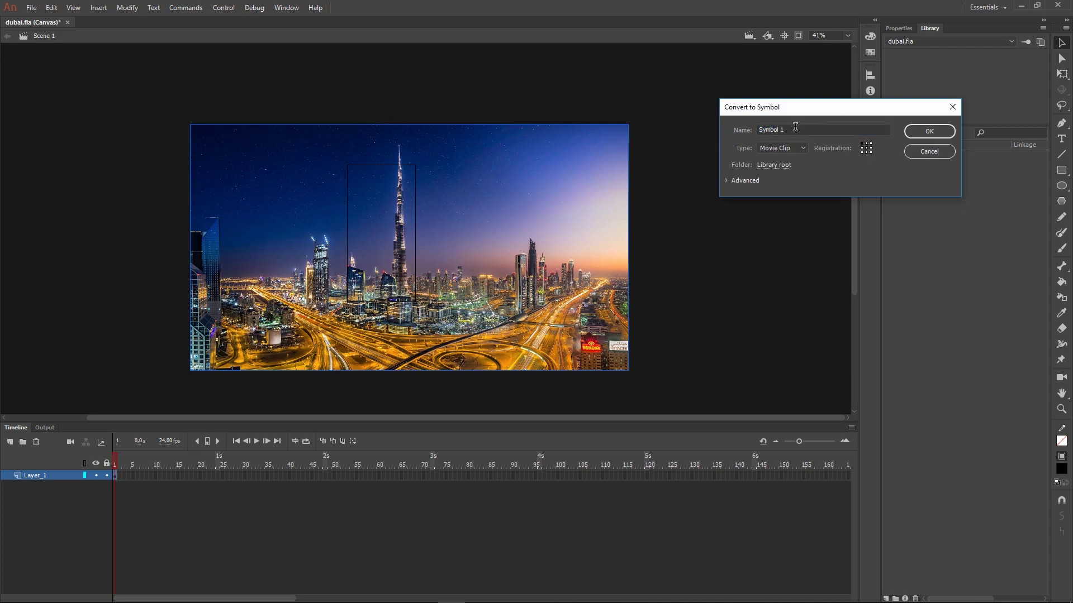
{"action": "type", "text": "imag"}
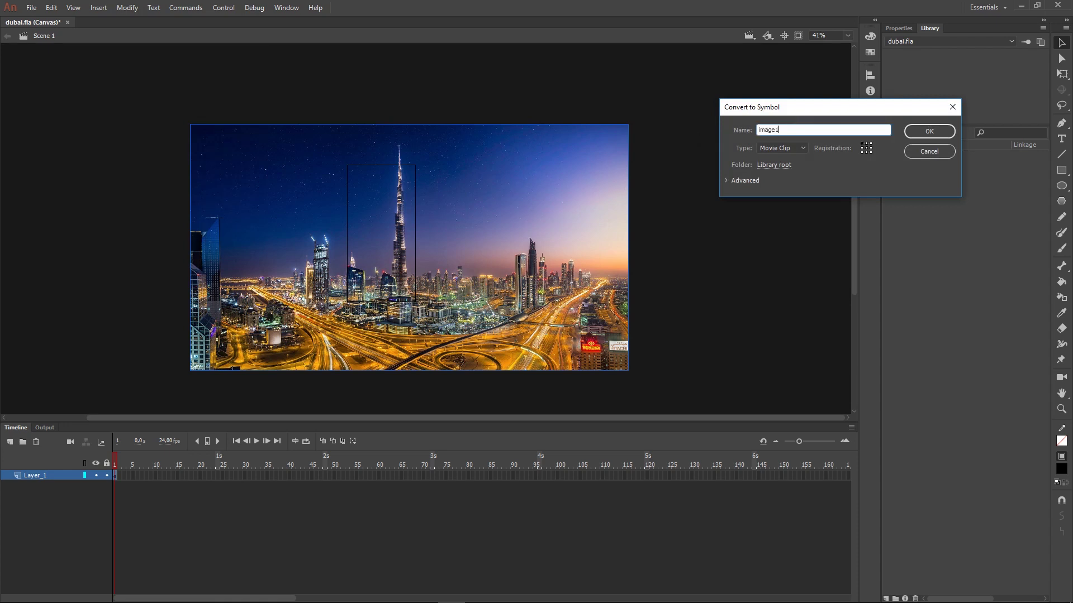
{"action": "type", "text": "e1"}
{"action": "left_click", "coordinate": [929, 131]}
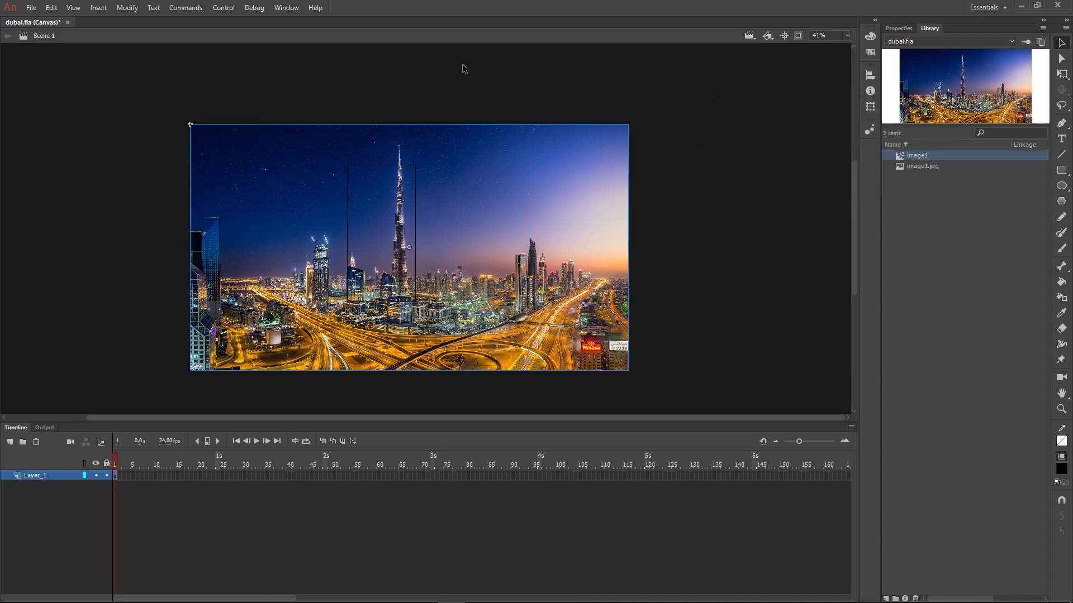
- Move the image1 movie clip slightly upward and, with width and height linked, scale it down to about 61 %
{"action": "left_click", "coordinate": [898, 28]}
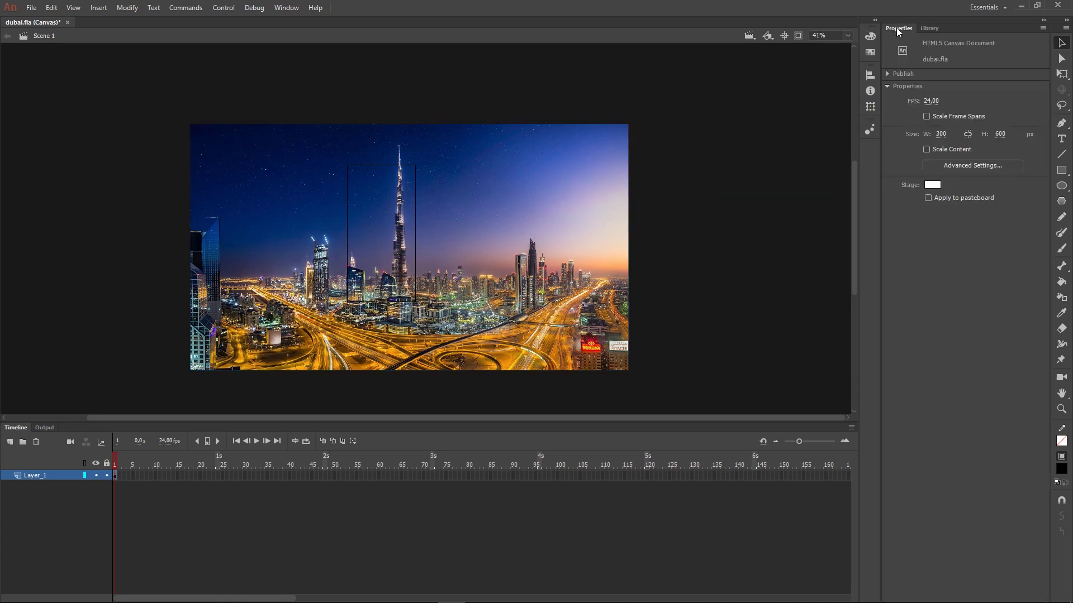
{"action": "left_click_drag", "start_coordinate": [492, 286], "coordinate": [489, 272]}
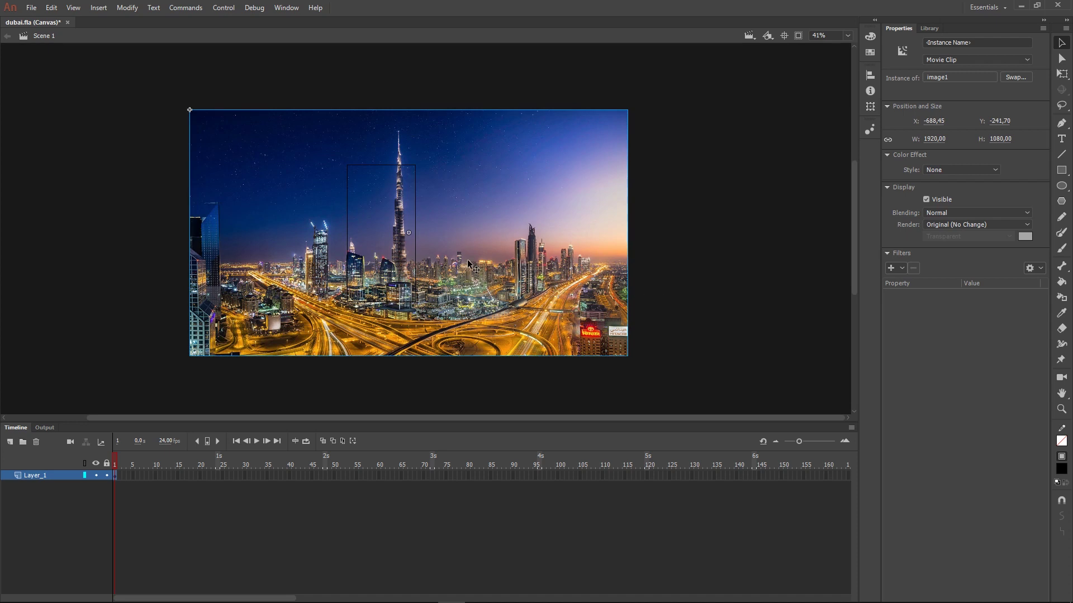
{"action": "left_click", "coordinate": [871, 107]}
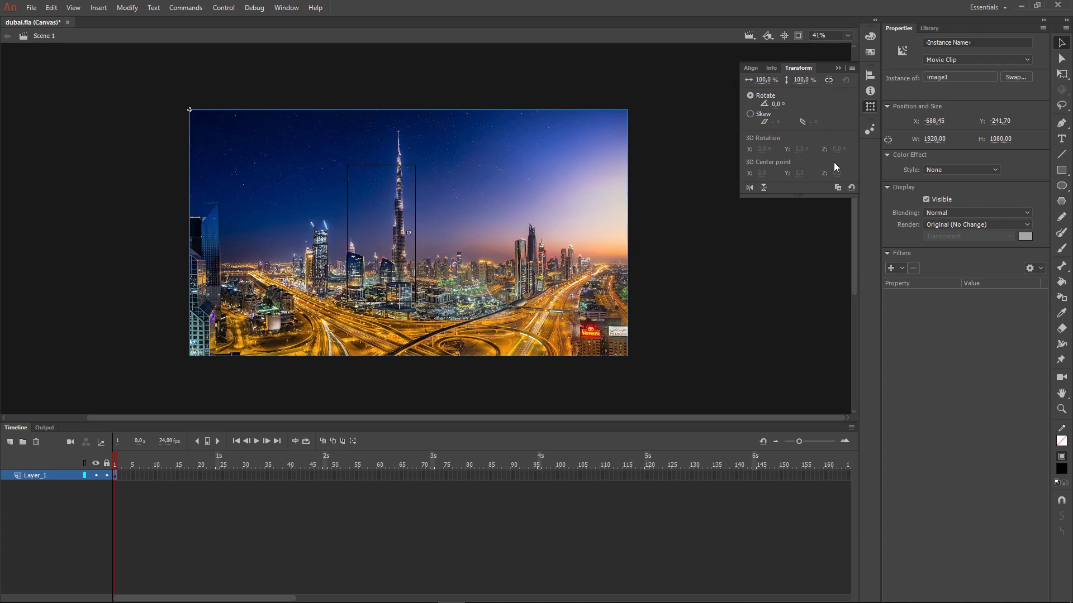
{"action": "left_click_drag", "start_coordinate": [801, 80], "coordinate": [784, 86]}
{"action": "key", "text": "ctrl+z"}
{"action": "left_click", "coordinate": [828, 81]}
{"action": "left_click_drag", "start_coordinate": [804, 79], "coordinate": [782, 80]}
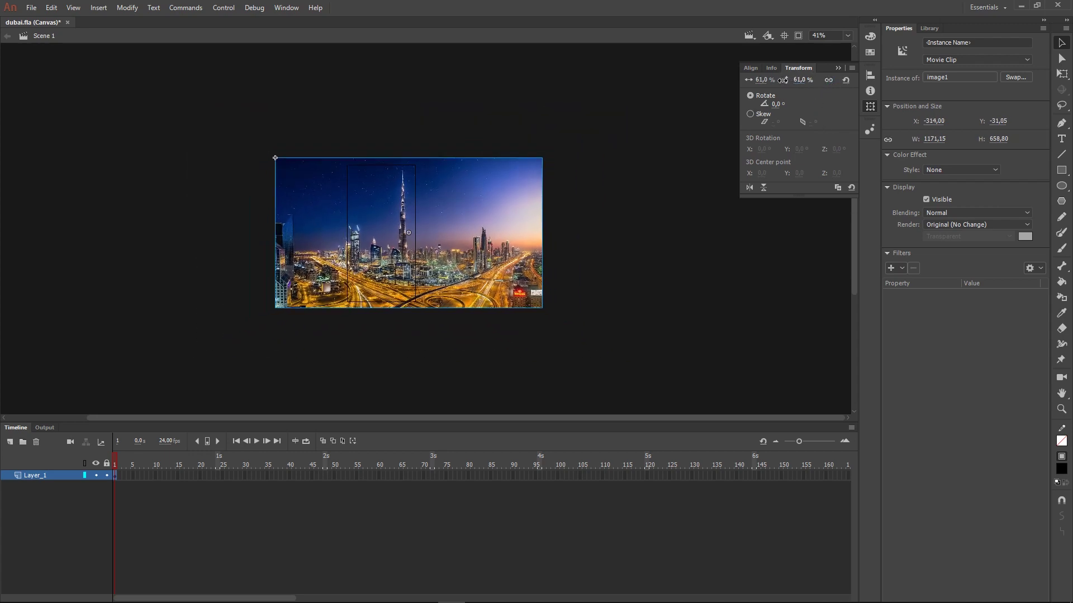
- Clip the content outside the stage so only the part of the picture within the banner area shows
{"action": "left_click", "coordinate": [838, 68]}
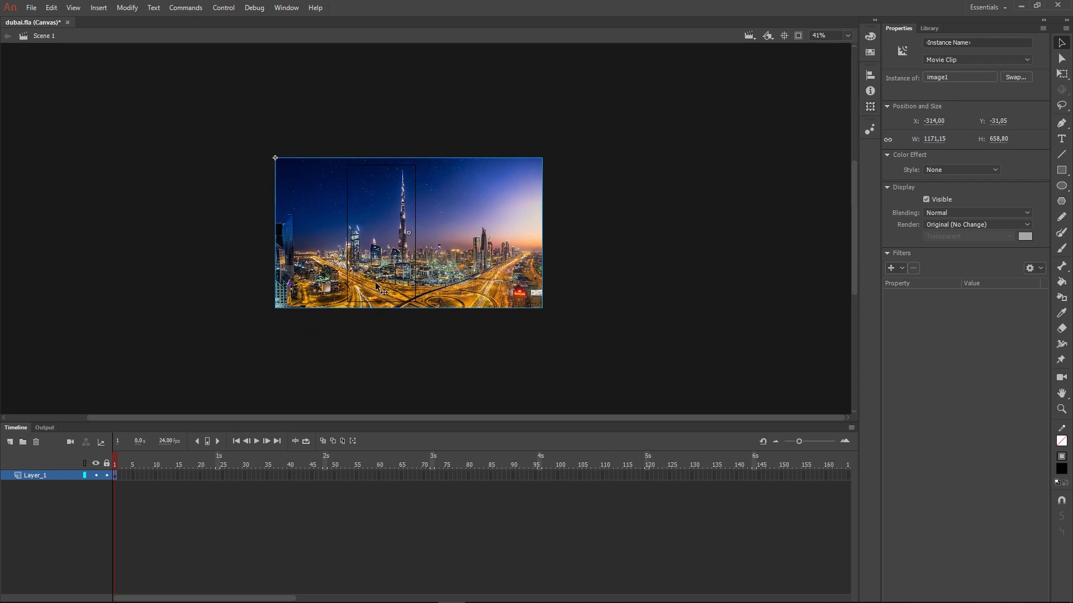
{"action": "scroll", "coordinate": [383, 279], "scroll_direction": "up", "scroll_amount": 2}
{"action": "scroll", "coordinate": [384, 278], "scroll_direction": "up", "scroll_amount": 1}
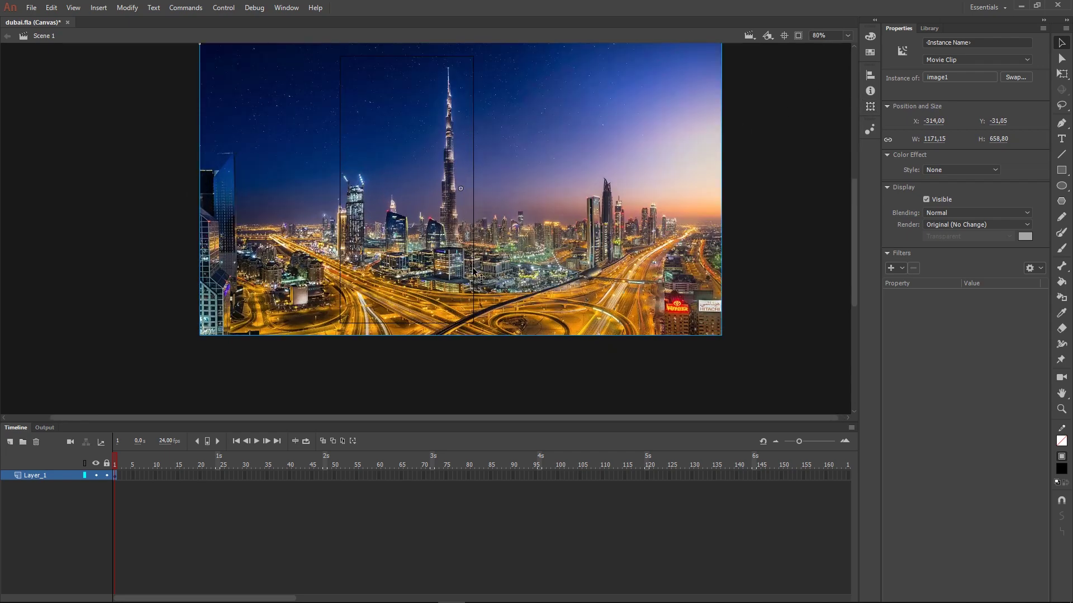
{"action": "scroll", "coordinate": [503, 263], "scroll_direction": "up", "scroll_amount": 1}
{"action": "left_click_drag", "start_coordinate": [502, 263], "coordinate": [502, 277]}
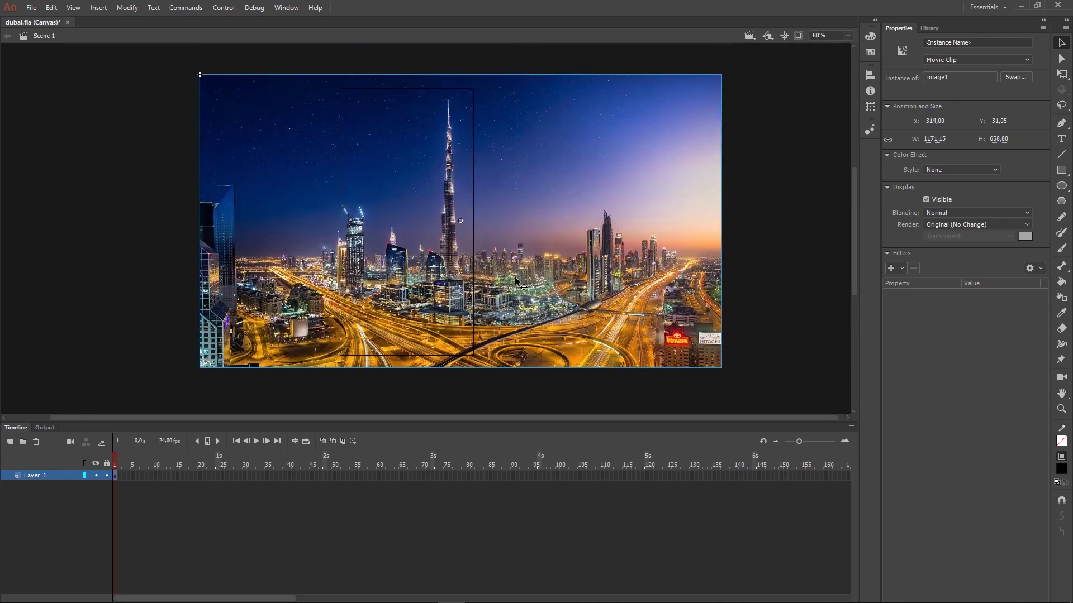
{"action": "left_click", "coordinate": [798, 37]}
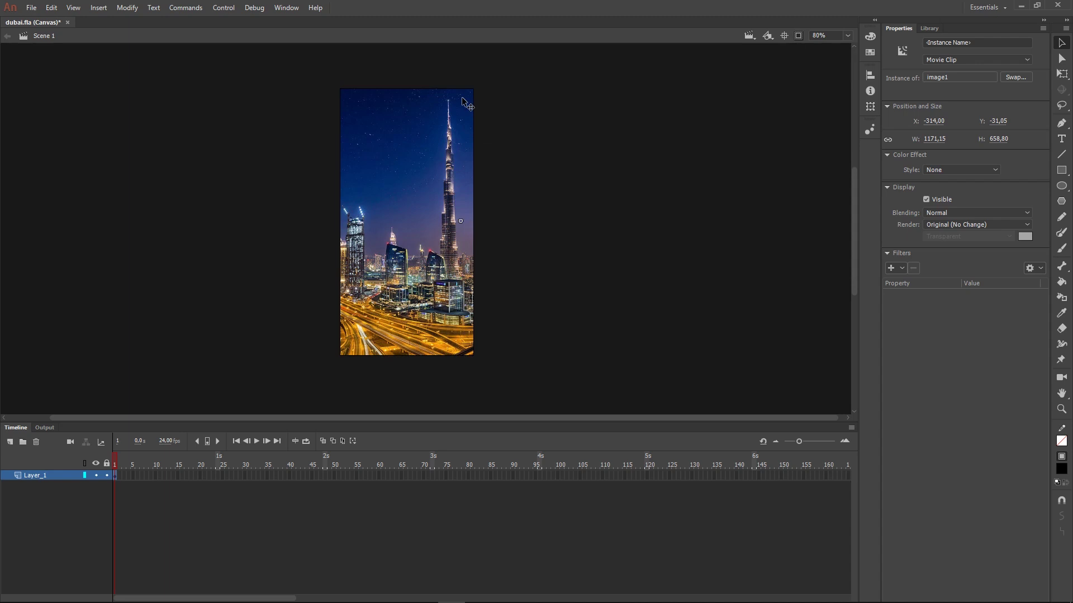
{"action": "left_click", "coordinate": [798, 36]}
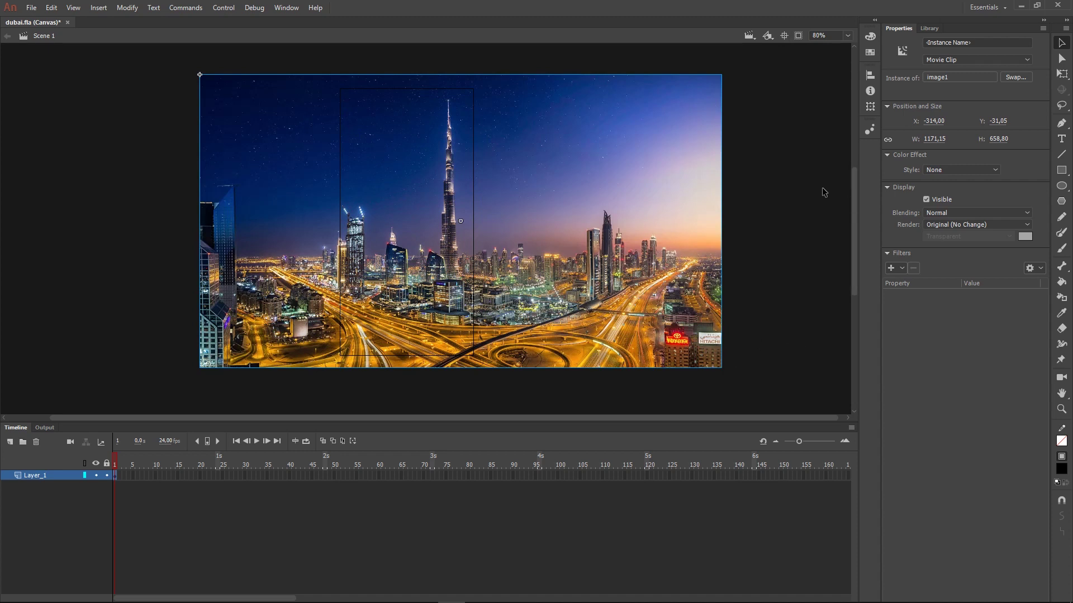
{"action": "left_click", "coordinate": [798, 36]}
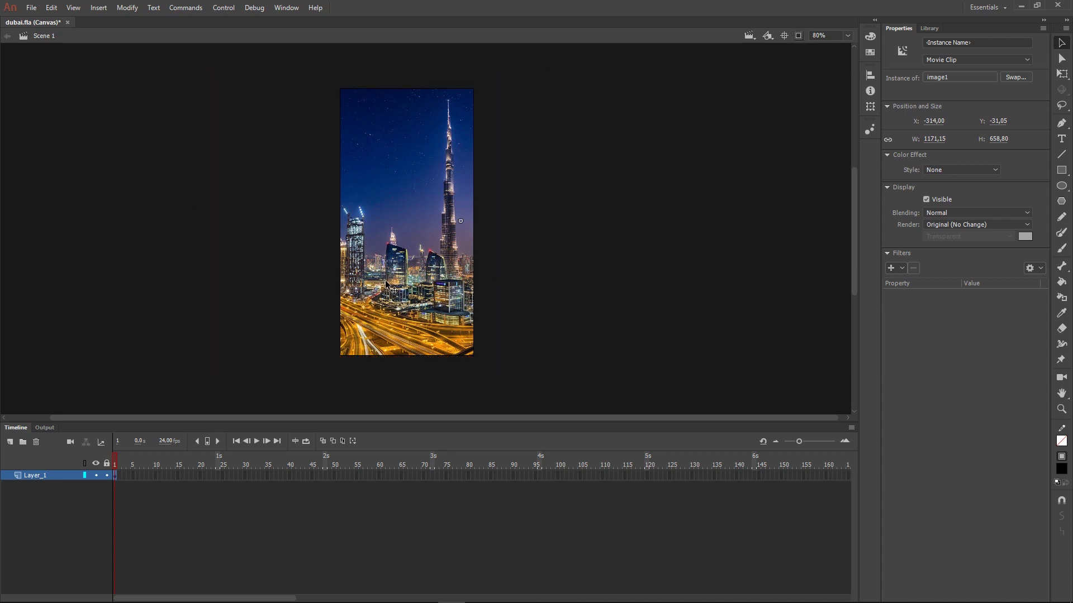
- Move the image1 movie clip horizontally to about X -118 and insert a keyframe at frame 140 of Layer_1
{"action": "mouse_move", "coordinate": [391, 271]}
{"action": "left_mouse_down"}
{"action": "mouse_move", "coordinate": [411, 271]}
{"action": "mouse_move", "coordinate": [384, 264]}
{"action": "mouse_move", "coordinate": [400, 257]}
{"action": "left_mouse_up"}
{"action": "left_click_drag", "start_coordinate": [383, 257], "coordinate": [421, 279]}
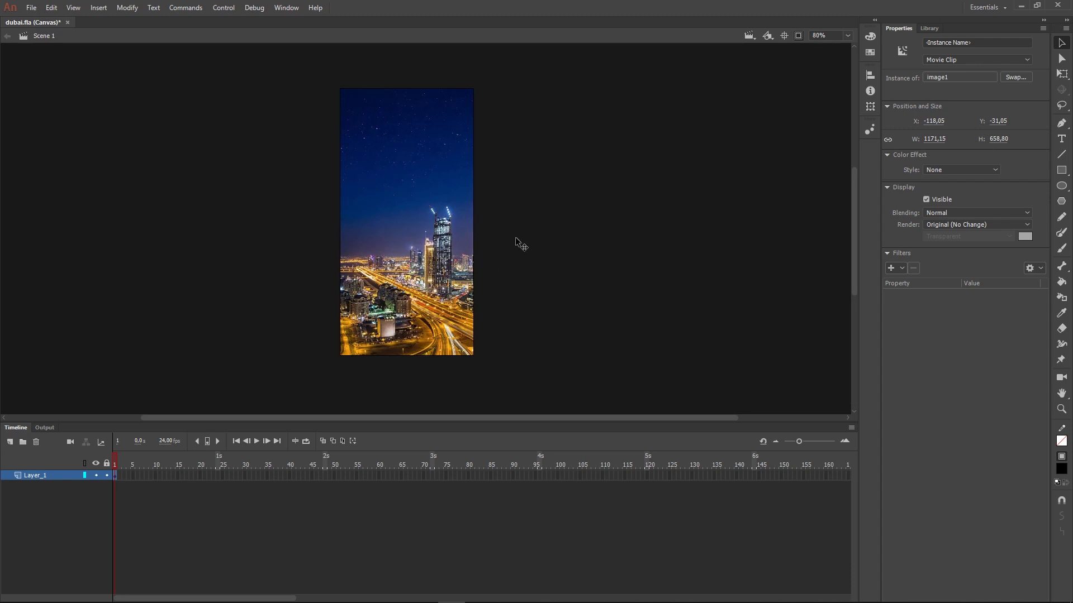
{"action": "left_click", "coordinate": [736, 475]}
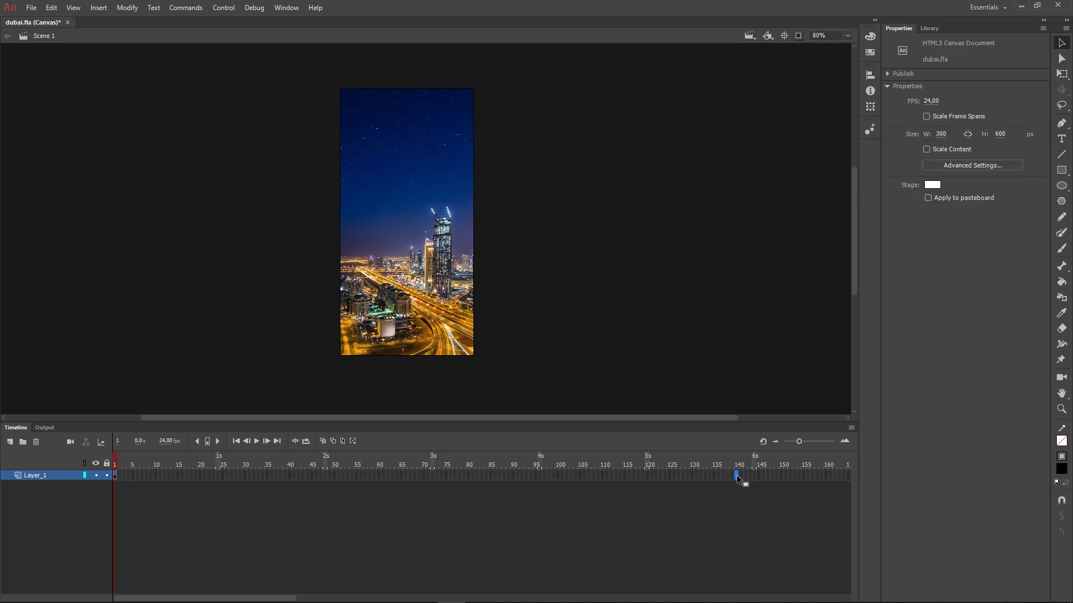
{"action": "key", "text": "F5"}
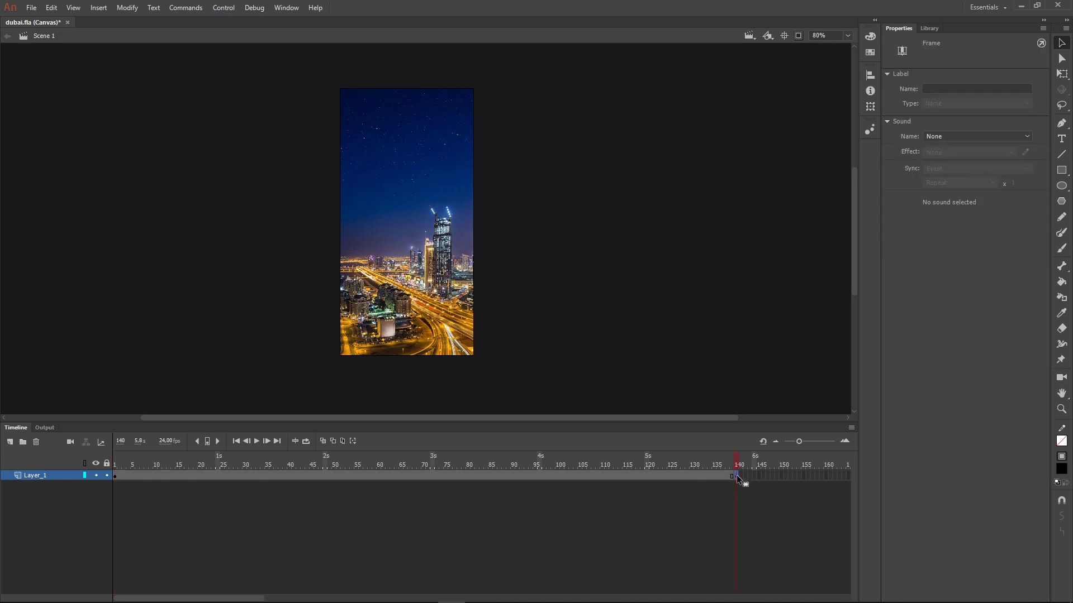
- Scrub through the layer's frames, and on the frame 140 keyframe move image1 leftward until the Burj Khalifa tower stands inside the stage
{"action": "left_click", "coordinate": [757, 476]}
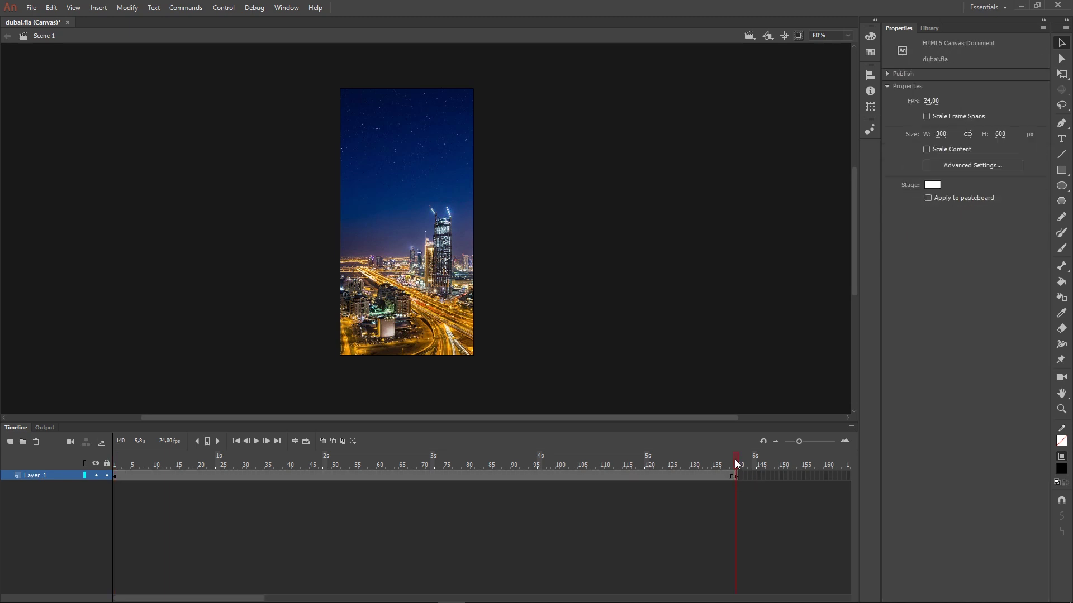
{"action": "left_click", "coordinate": [393, 475]}
{"action": "left_click_drag", "start_coordinate": [114, 463], "coordinate": [648, 457]}
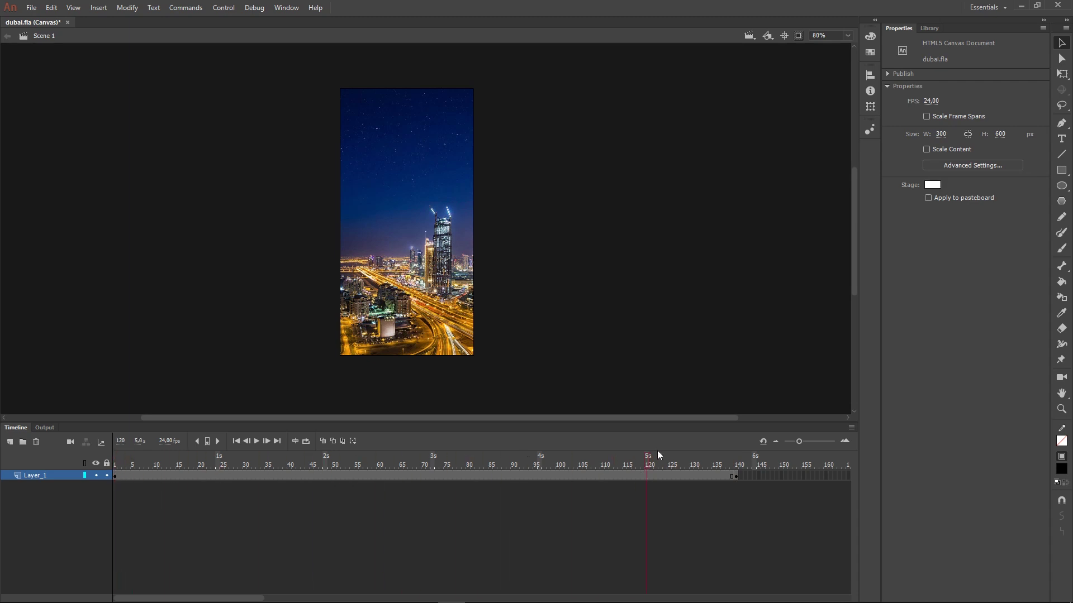
{"action": "left_click", "coordinate": [738, 476]}
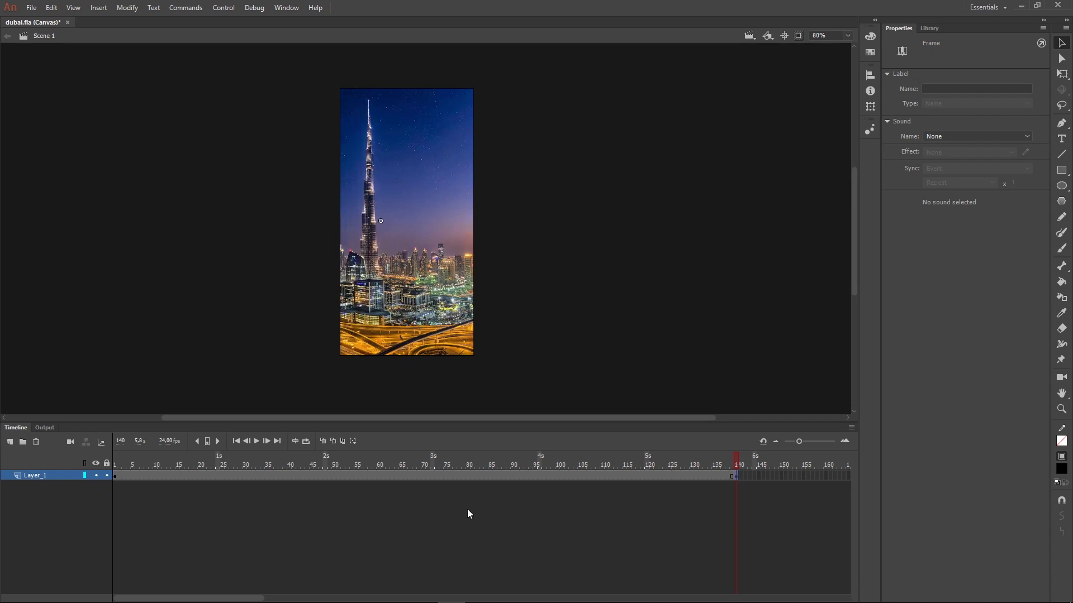
- Create a classic tween between the keyframes at frames 1 and 140 of Layer_1 and scrub through the resulting motion
{"action": "left_click", "coordinate": [352, 476]}
{"action": "right_click", "coordinate": [379, 476]}
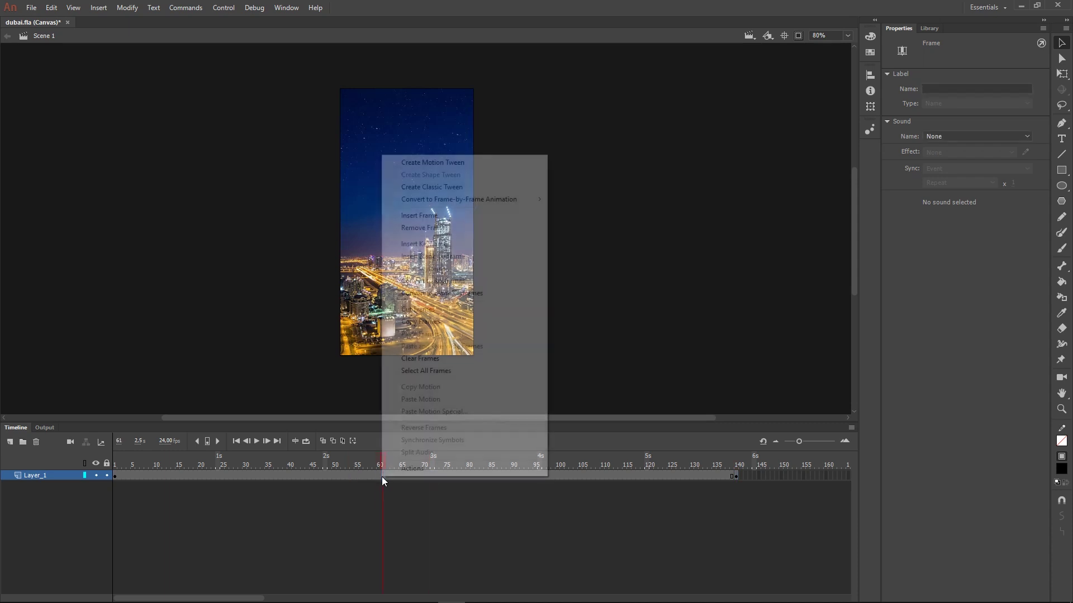
{"action": "left_click", "coordinate": [423, 188]}
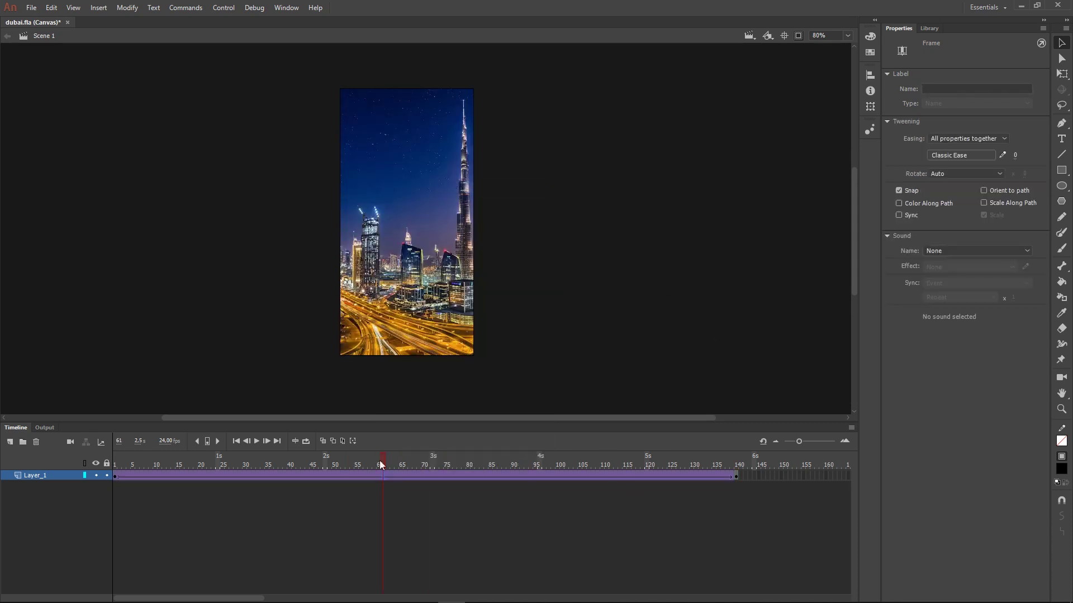
{"action": "left_click_drag", "start_coordinate": [384, 460], "coordinate": [777, 469]}
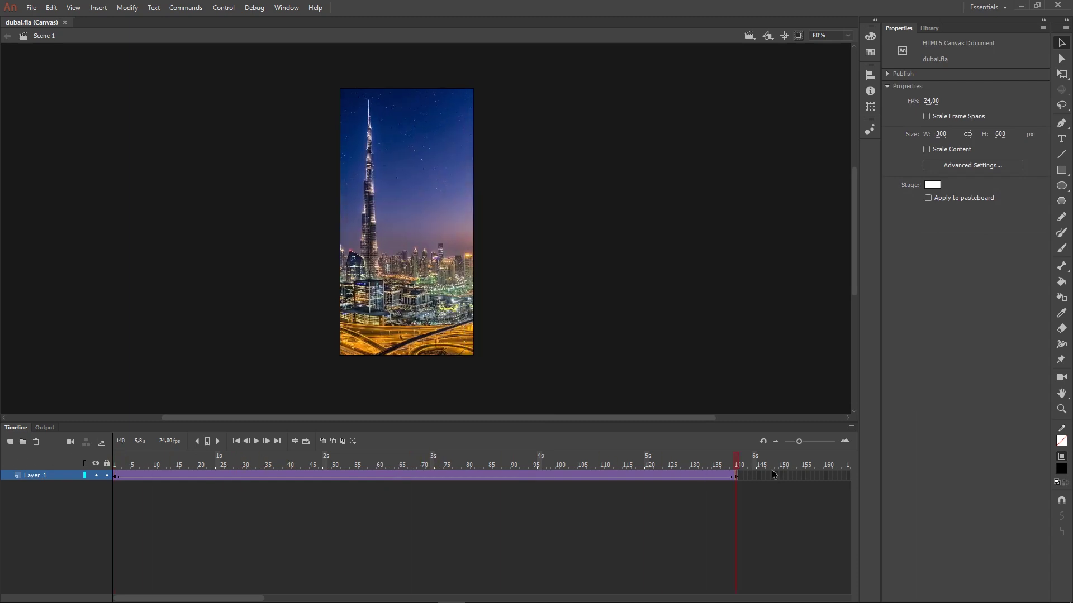
- Test the banner animation in the browser, close the preview and return to the timeline
{"action": "key", "text": "ctrl+Return"}
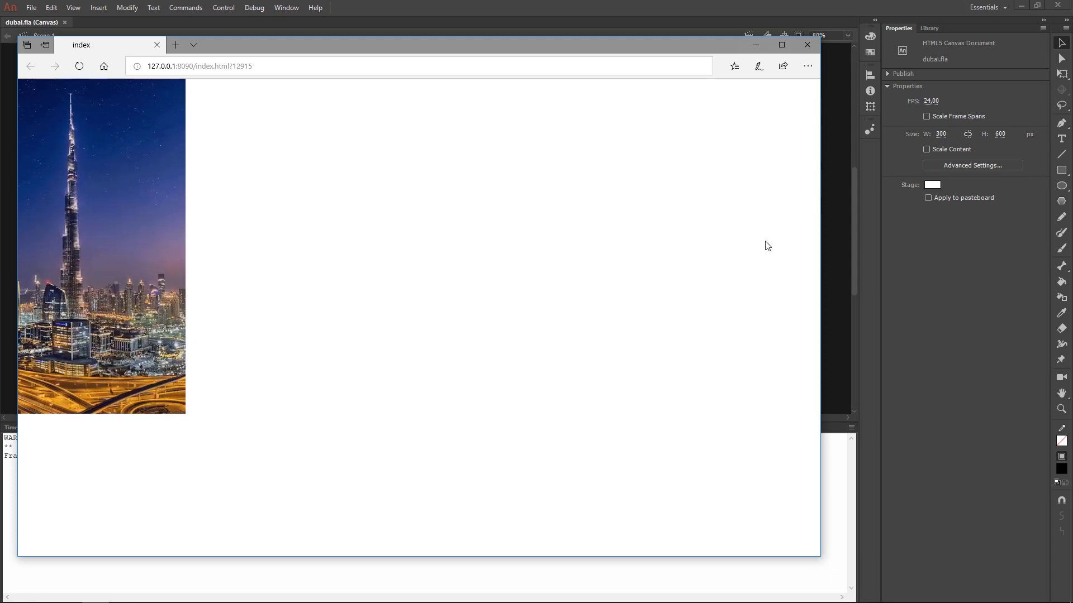
{"action": "left_click", "coordinate": [808, 44]}
{"action": "left_click", "coordinate": [17, 428]}
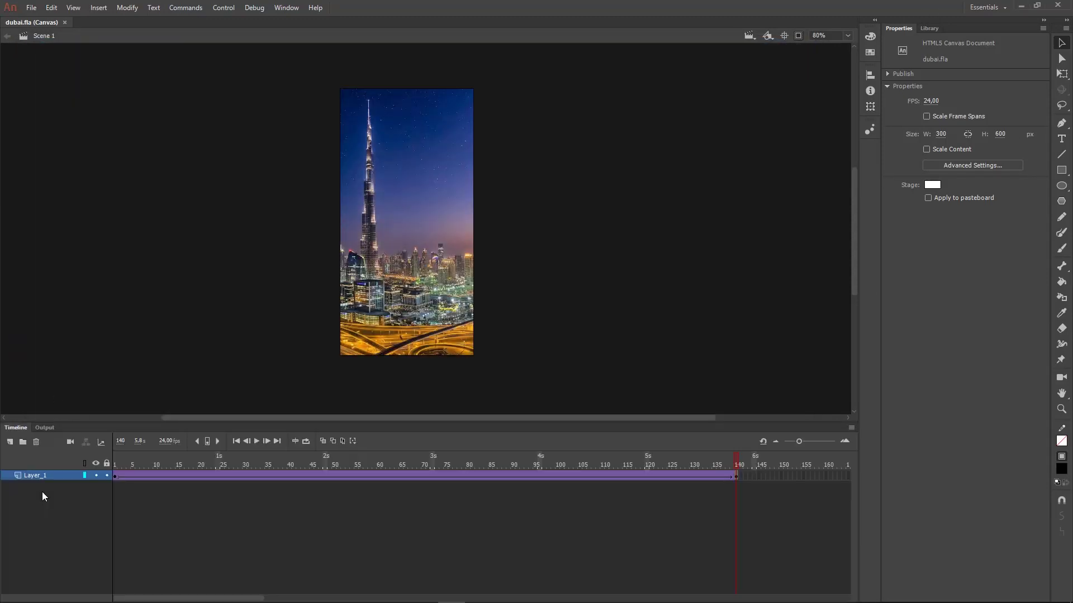
- Add a new layer above Layer_1, place image2.jpg from the project's images folder on the stage and minimize File Explorer
{"action": "left_click", "coordinate": [10, 442]}
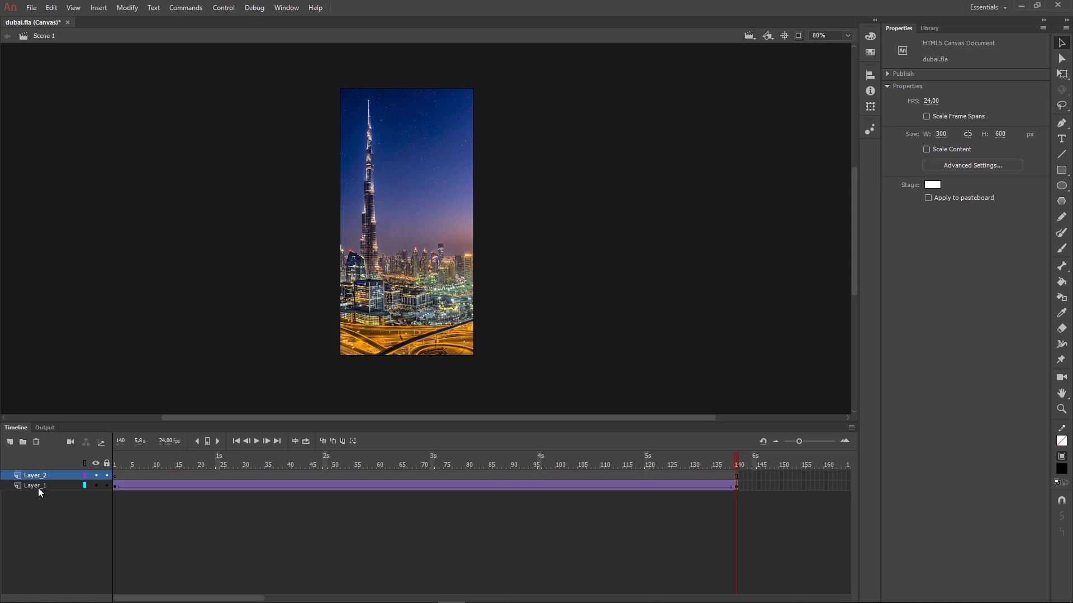
{"action": "left_click", "coordinate": [178, 594]}
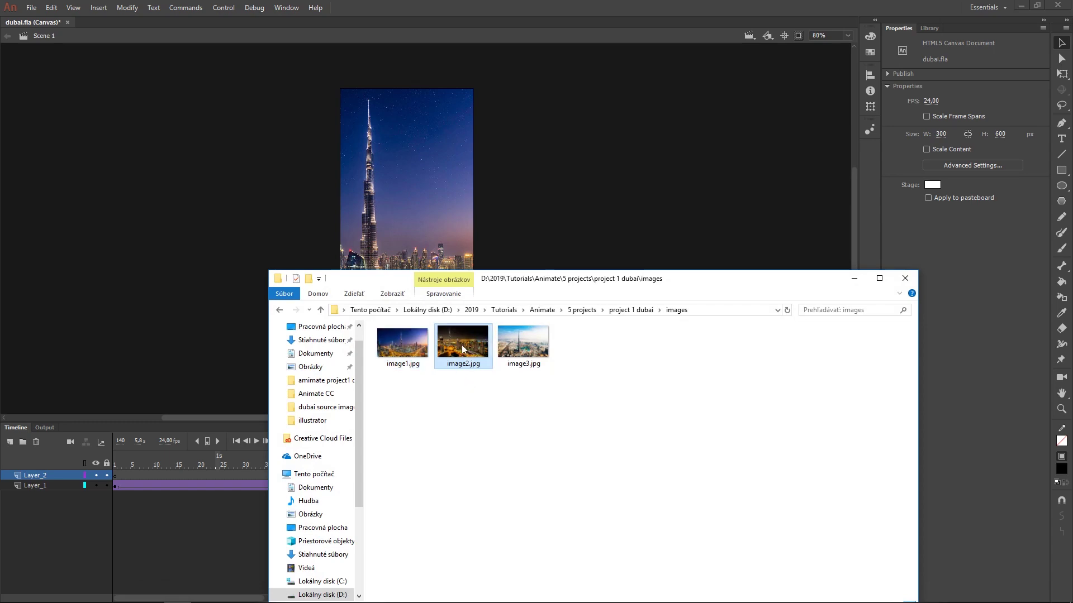
{"action": "left_click_drag", "start_coordinate": [461, 344], "coordinate": [430, 245]}
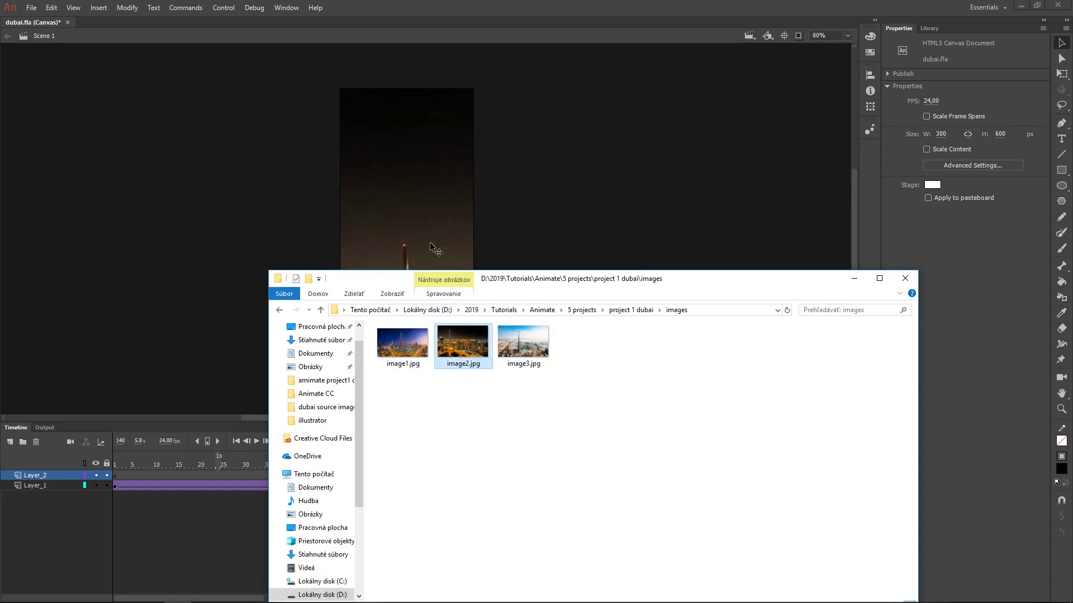
{"action": "left_click", "coordinate": [853, 279]}
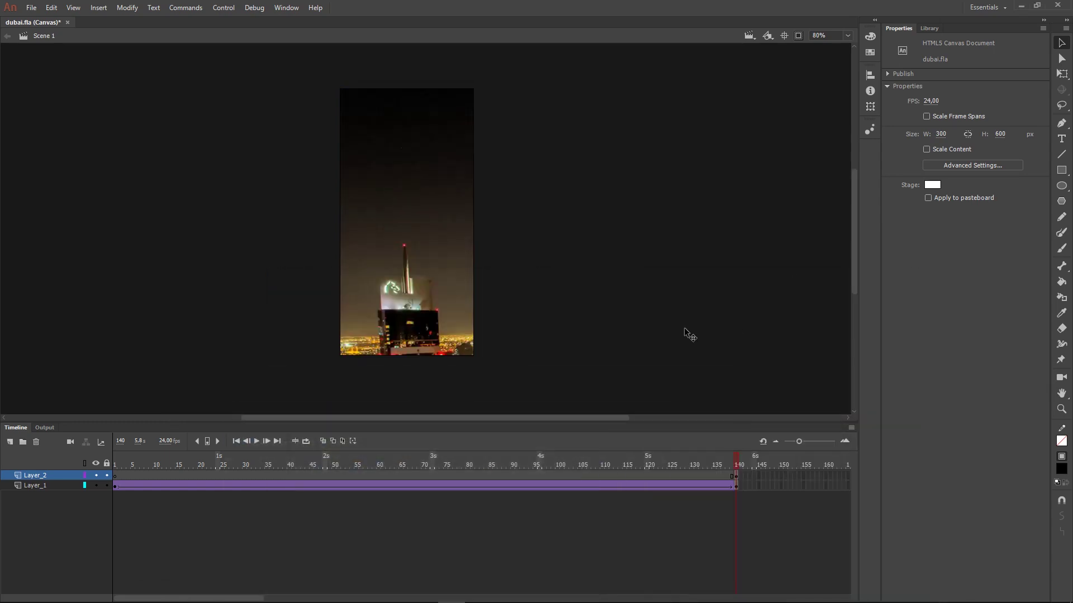
- Show the content outside the stage and move the image2 picture over the stage to X -525, Y -313
{"action": "left_click", "coordinate": [798, 36]}
{"action": "scroll", "coordinate": [519, 309], "scroll_direction": "down", "scroll_amount": 4}
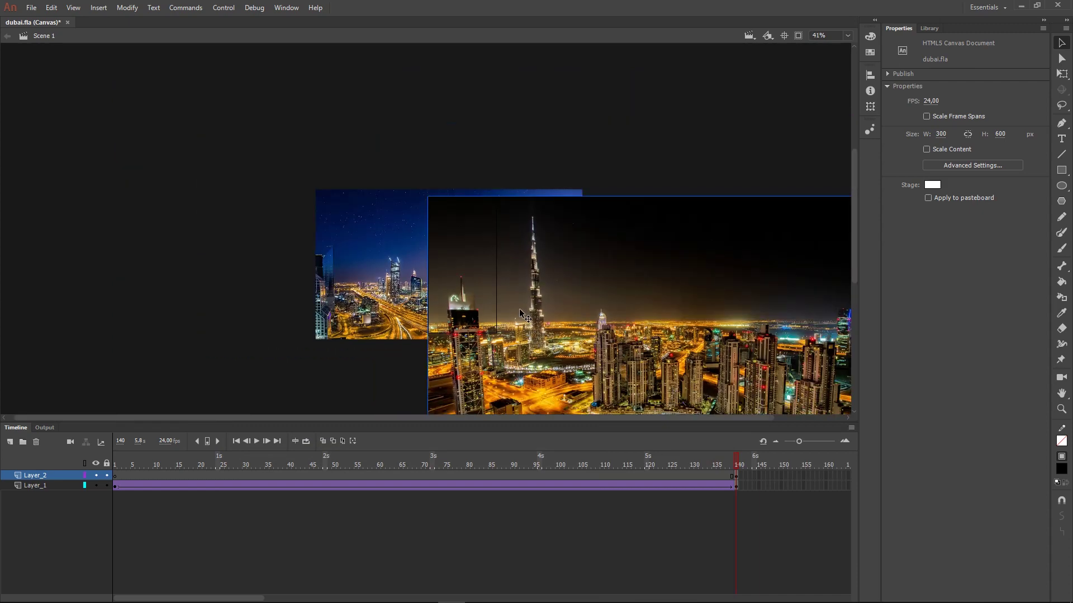
{"action": "left_click_drag", "start_coordinate": [742, 306], "coordinate": [646, 249]}
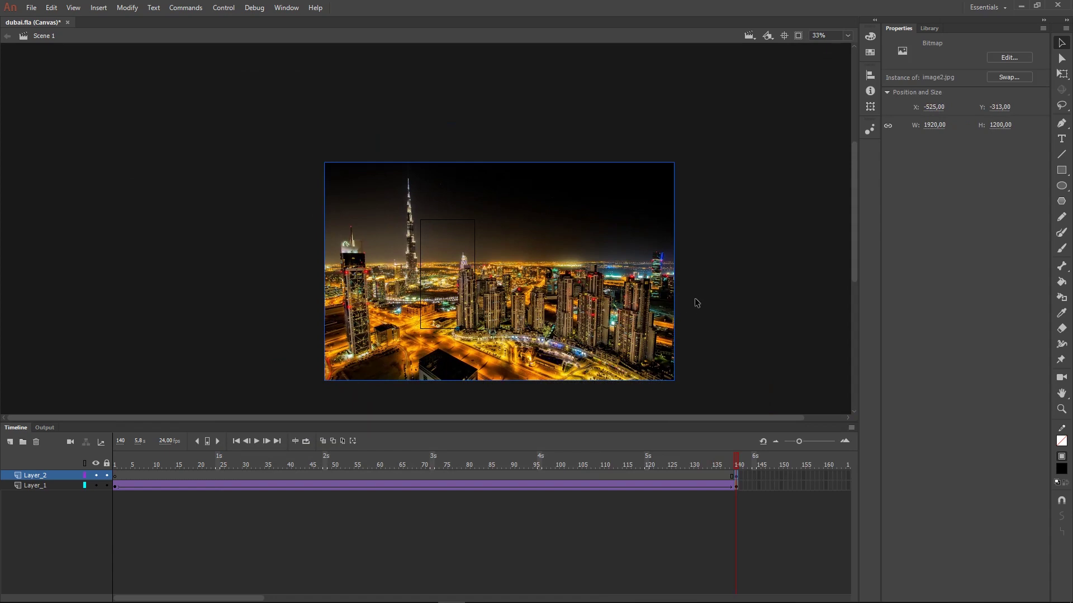
- Try scaling the image2 picture down to 80 % and set its scale back to 100 %
{"action": "left_click", "coordinate": [868, 107]}
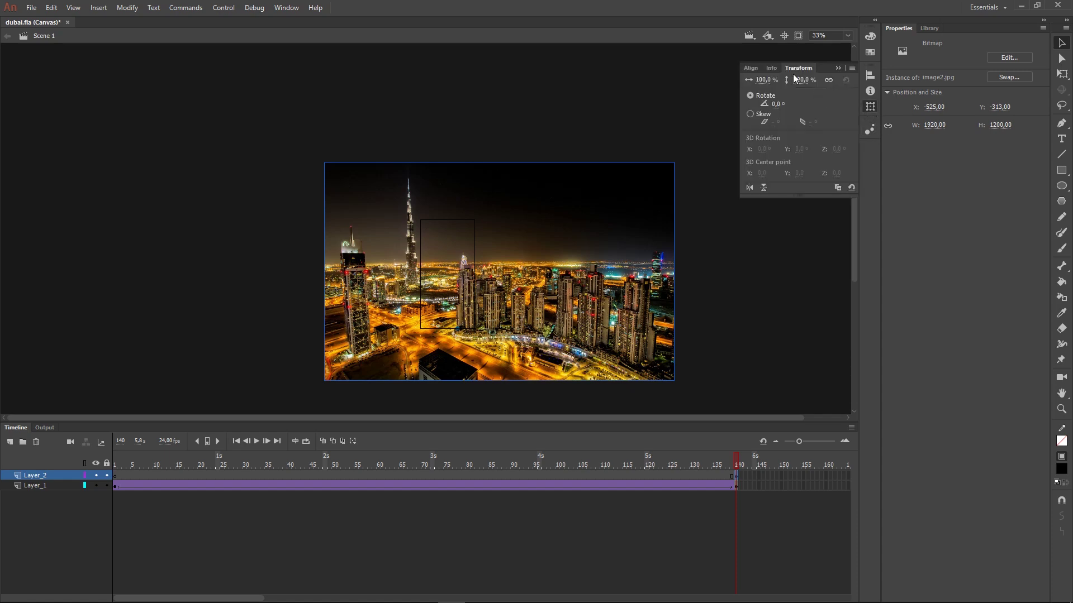
{"action": "mouse_move", "coordinate": [800, 80]}
{"action": "left_mouse_down"}
{"action": "mouse_move", "coordinate": [771, 81]}
{"action": "mouse_move", "coordinate": [820, 80]}
{"action": "left_mouse_up"}
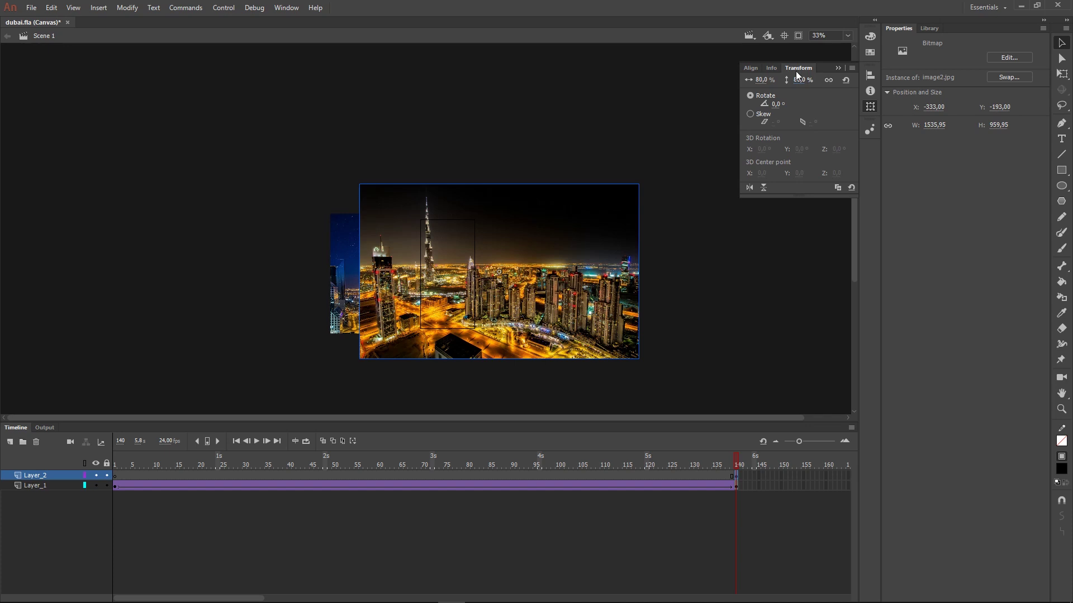
{"action": "type", "text": "100"}
{"action": "key", "text": "Return"}
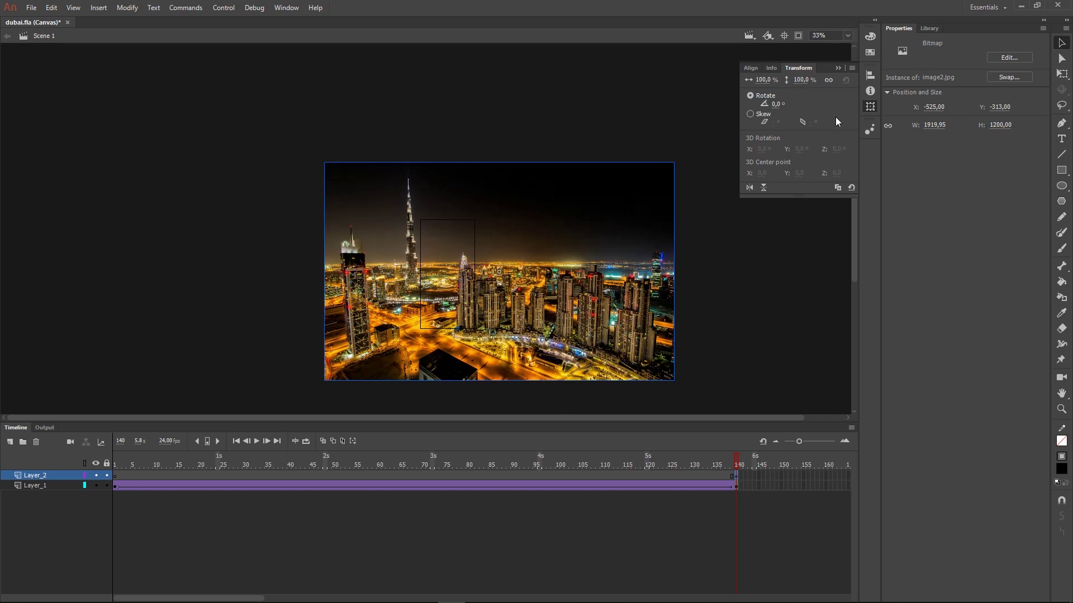
{"action": "left_click", "coordinate": [838, 68]}
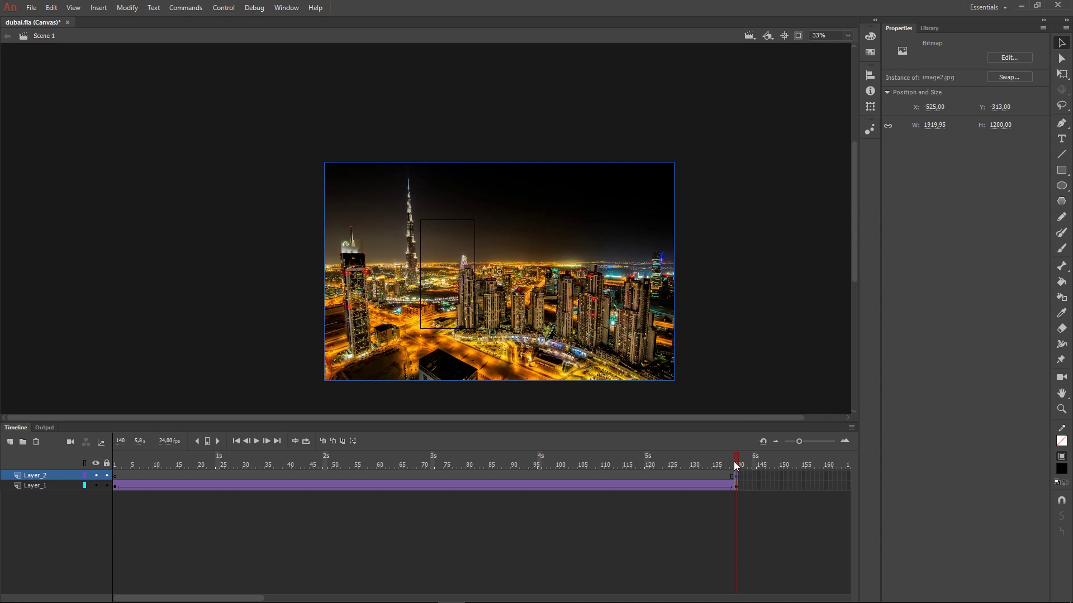
- Scrub the timeline between frames 1 and 140 to check on which frames the image1 and image2 pictures appear
{"action": "left_click_drag", "start_coordinate": [733, 461], "coordinate": [76, 479]}
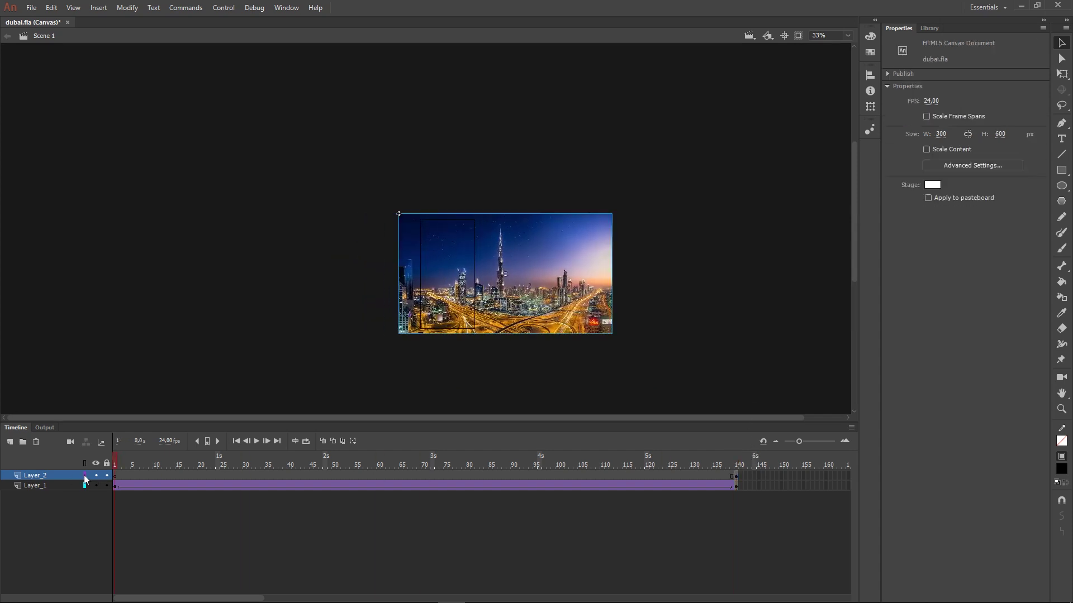
{"action": "key", "text": "Return"}
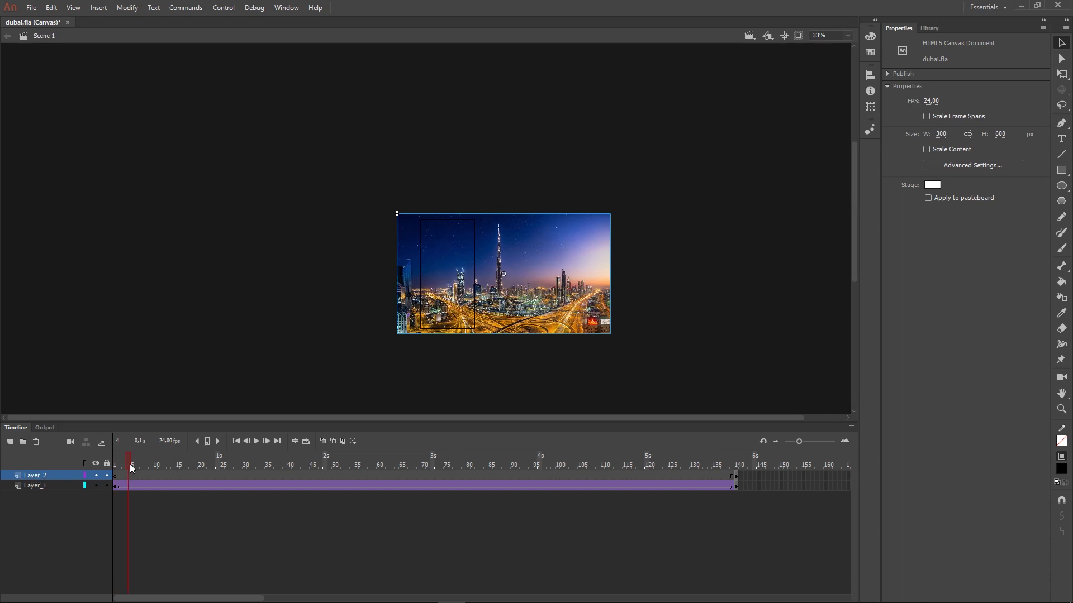
{"action": "left_click_drag", "start_coordinate": [130, 464], "coordinate": [650, 467]}
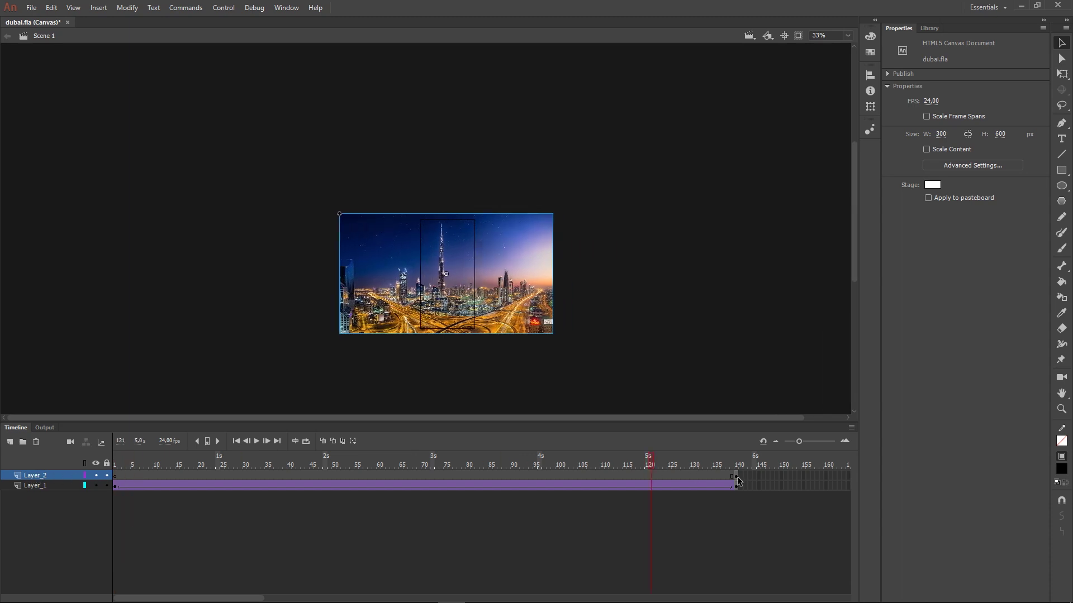
{"action": "left_click", "coordinate": [736, 477]}
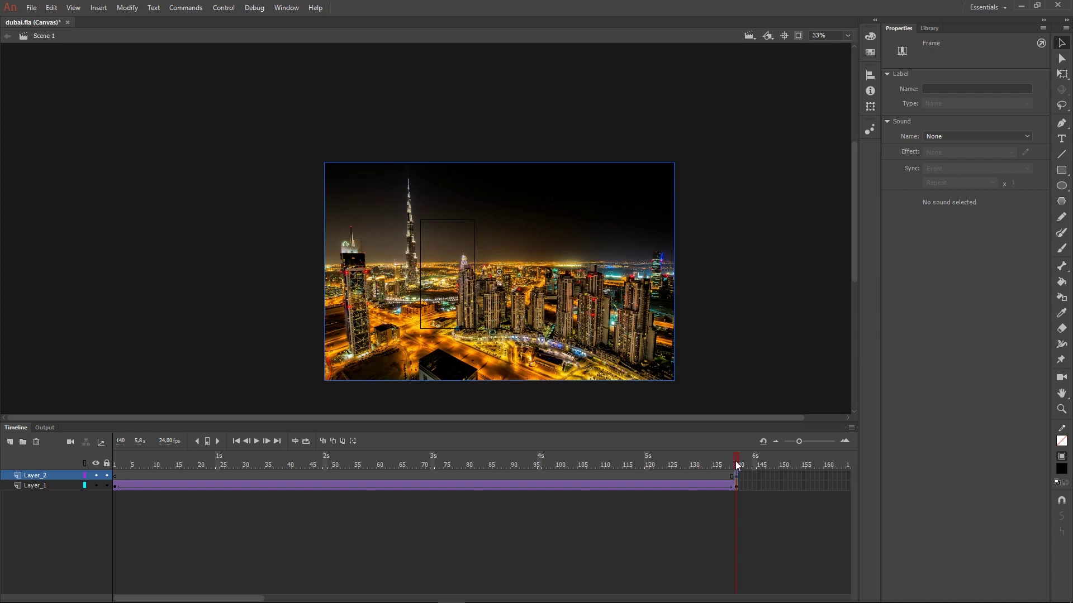
{"action": "left_click_drag", "start_coordinate": [736, 466], "coordinate": [202, 467]}
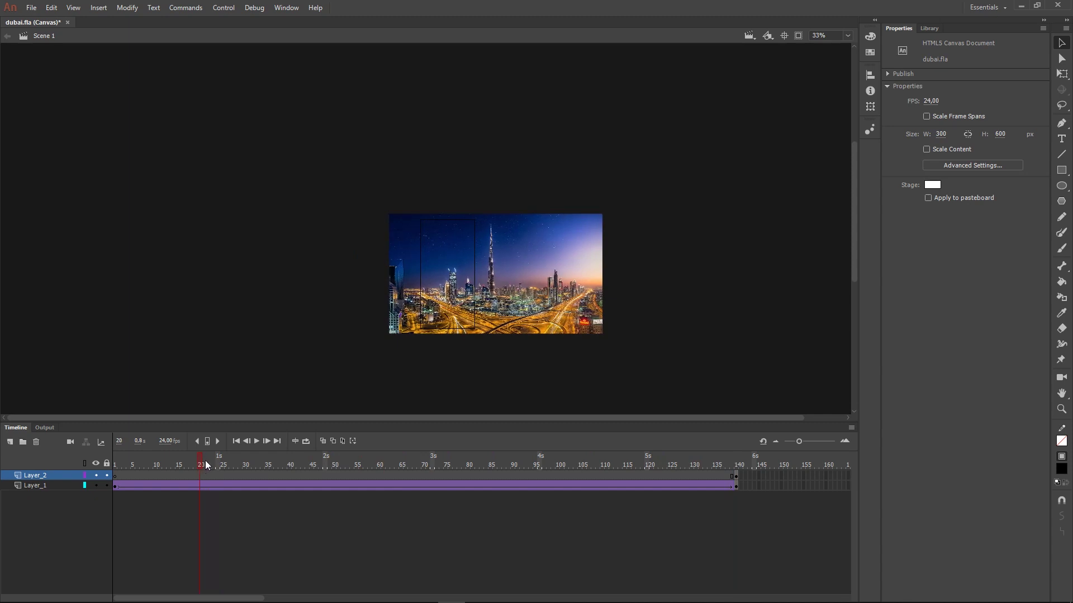
{"action": "left_click_drag", "start_coordinate": [203, 460], "coordinate": [110, 460]}
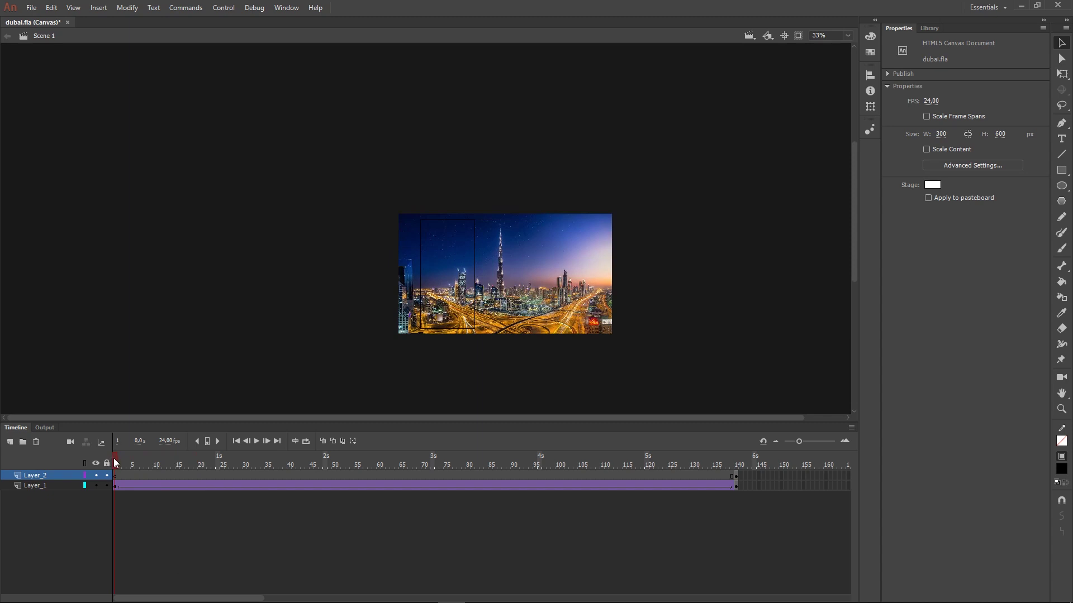
- Move the image2 keyframe on Layer_2 from frame 140 to frame 1
{"action": "left_click", "coordinate": [735, 482]}
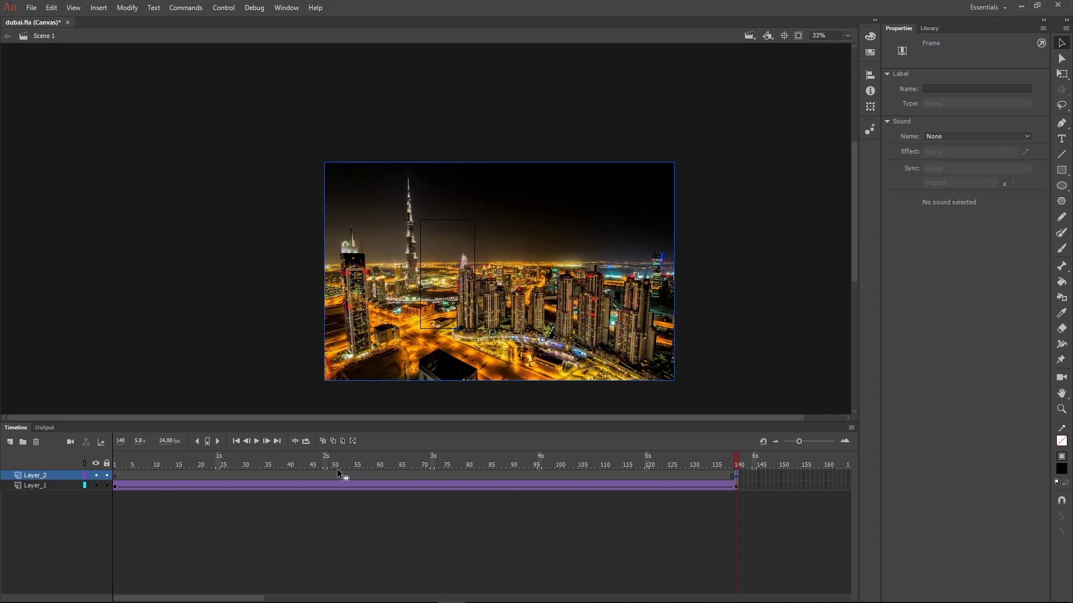
{"action": "left_click", "coordinate": [115, 475]}
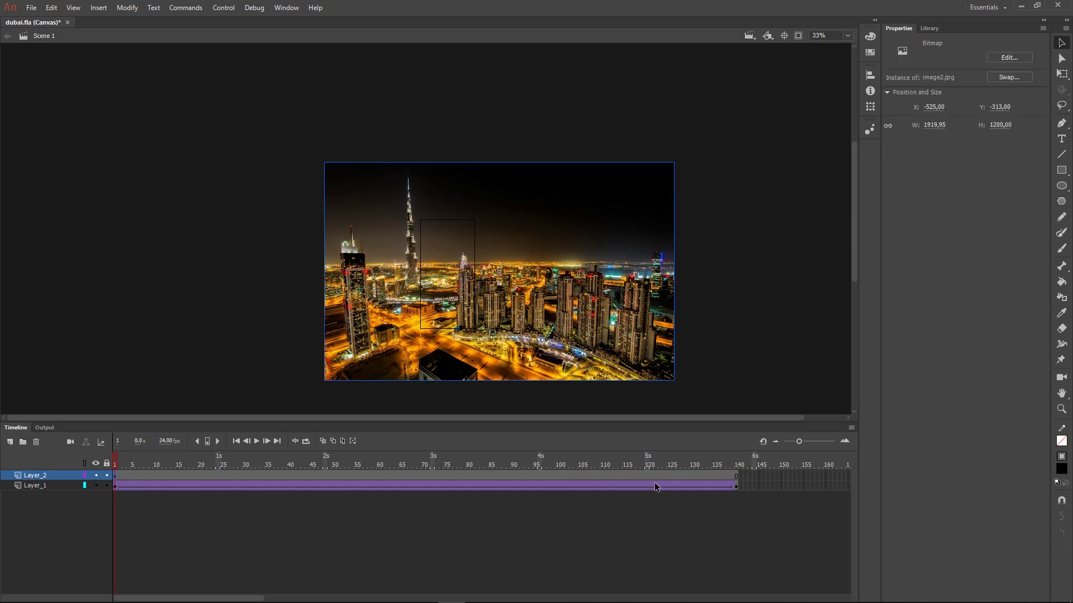
- Convert the image2 picture on Layer_2 to a movie clip symbol named image2
{"action": "key", "text": "F8"}
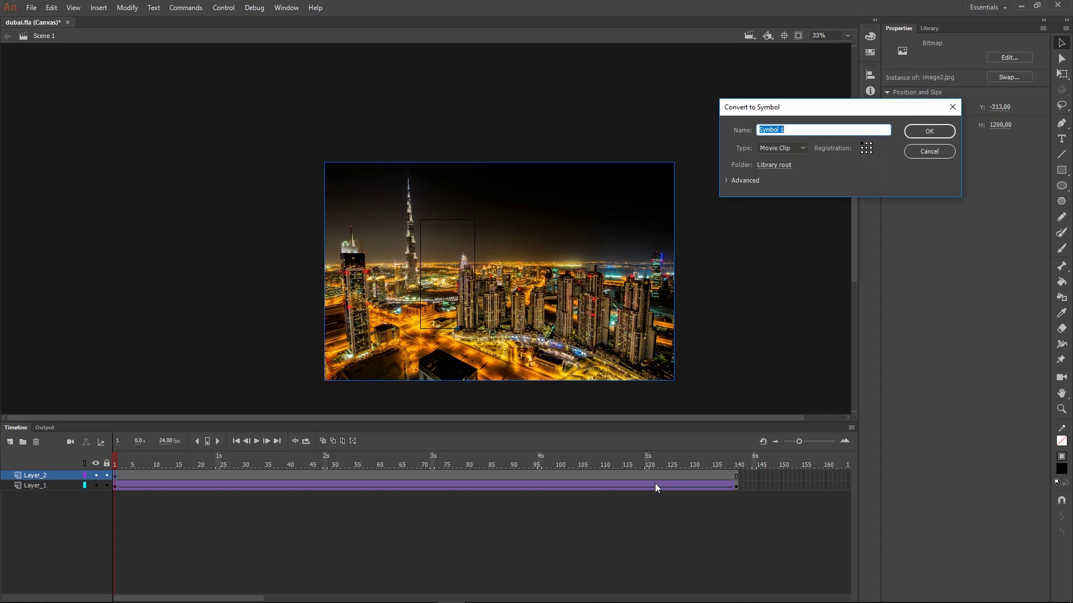
{"action": "type", "text": "image2"}
{"action": "left_click", "coordinate": [940, 133]}
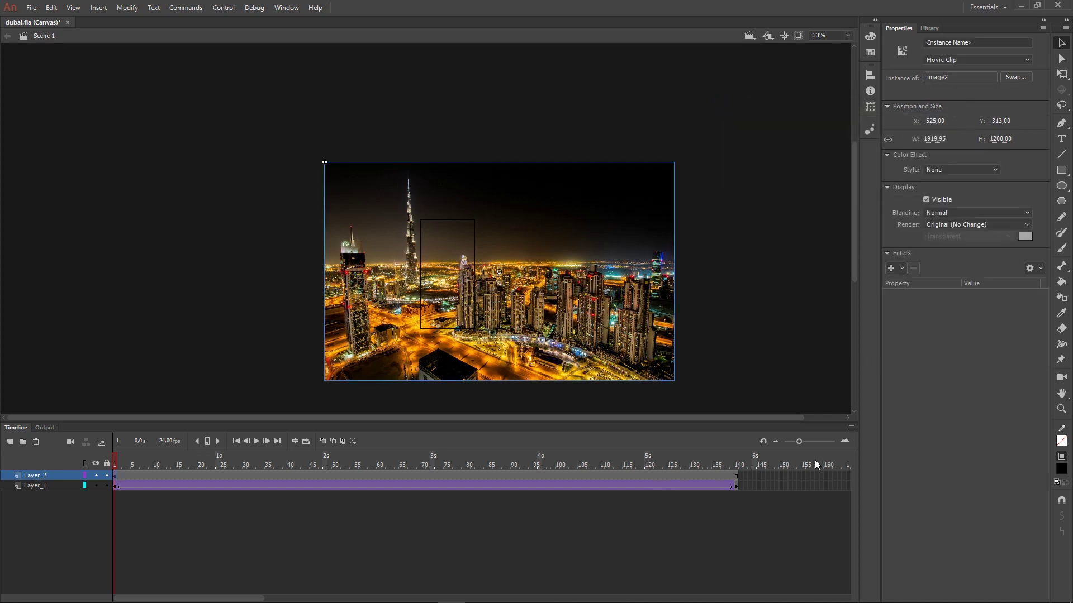
- Scale the image2 movie clip to 56 % and hide the content outside the stage
{"action": "left_click", "coordinate": [869, 108]}
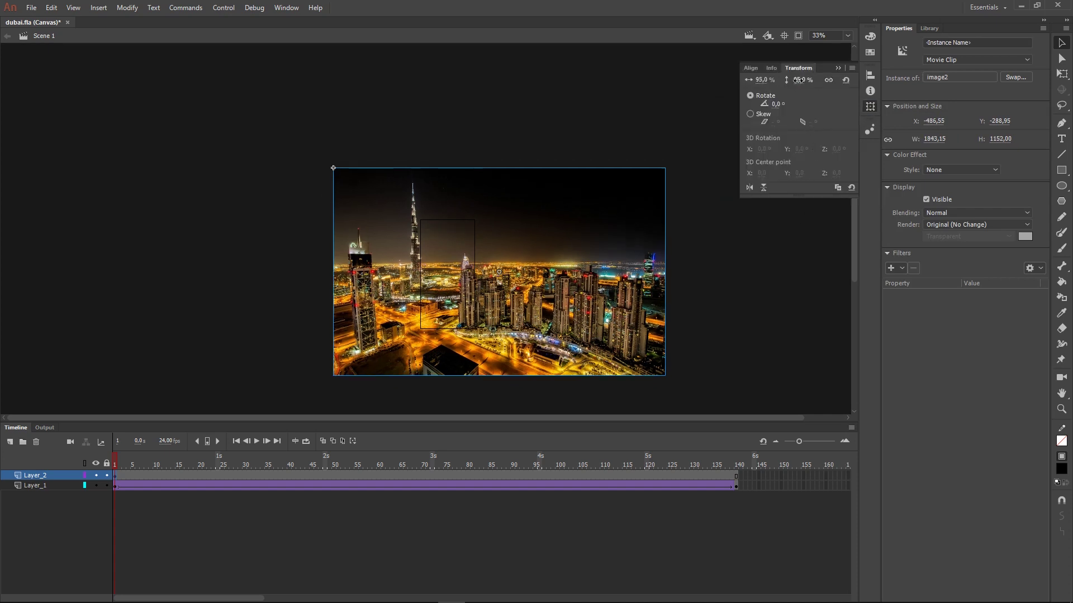
{"action": "left_click_drag", "start_coordinate": [801, 80], "coordinate": [778, 82]}
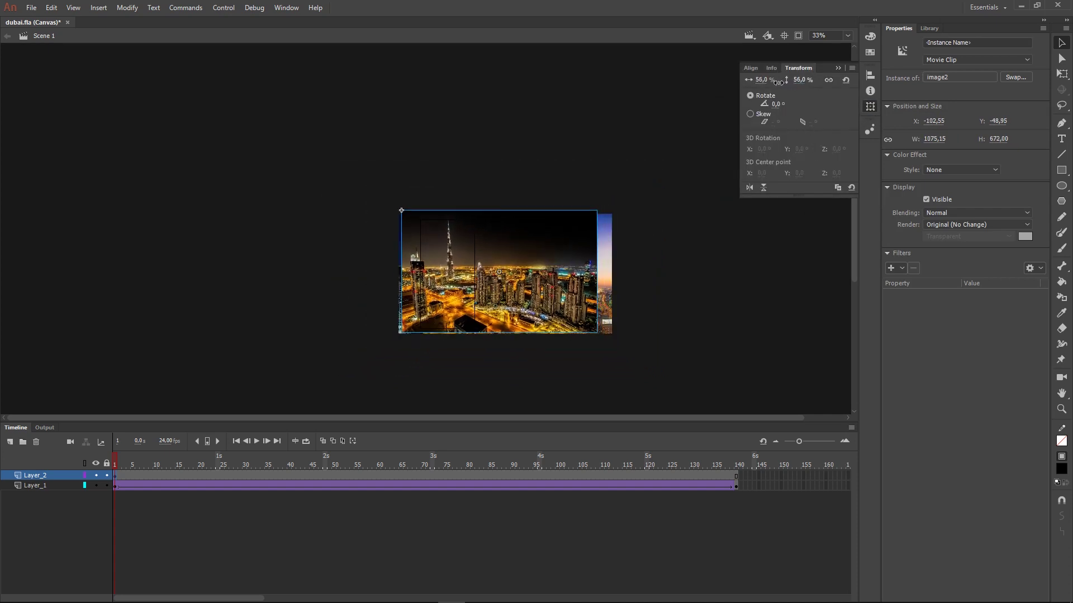
{"action": "scroll", "coordinate": [481, 301], "scroll_direction": "up", "scroll_amount": 2}
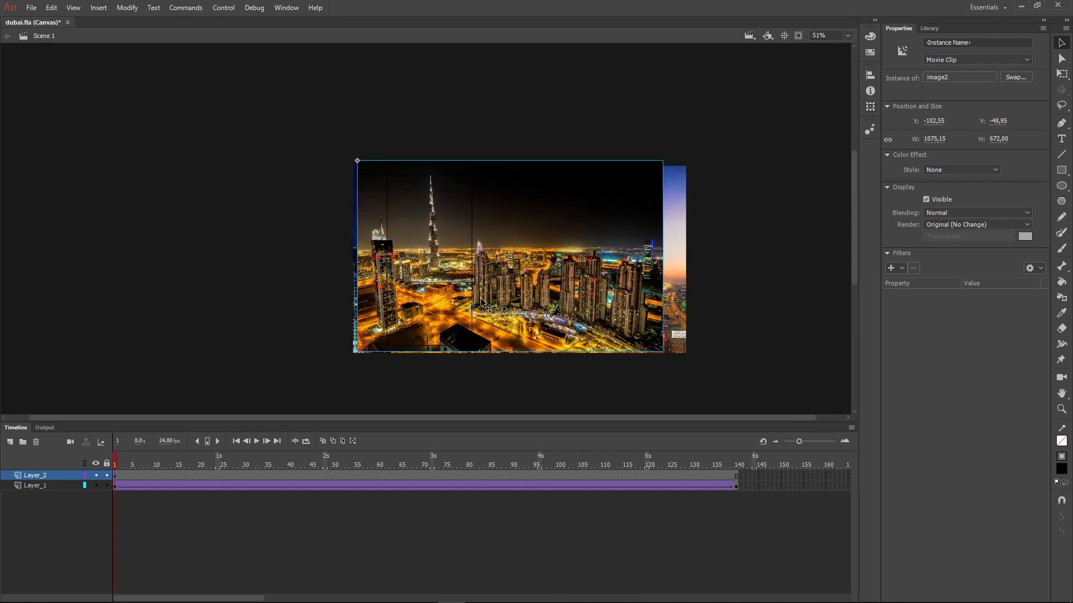
{"action": "scroll", "coordinate": [482, 302], "scroll_direction": "up", "scroll_amount": 1}
{"action": "left_click", "coordinate": [798, 36]}
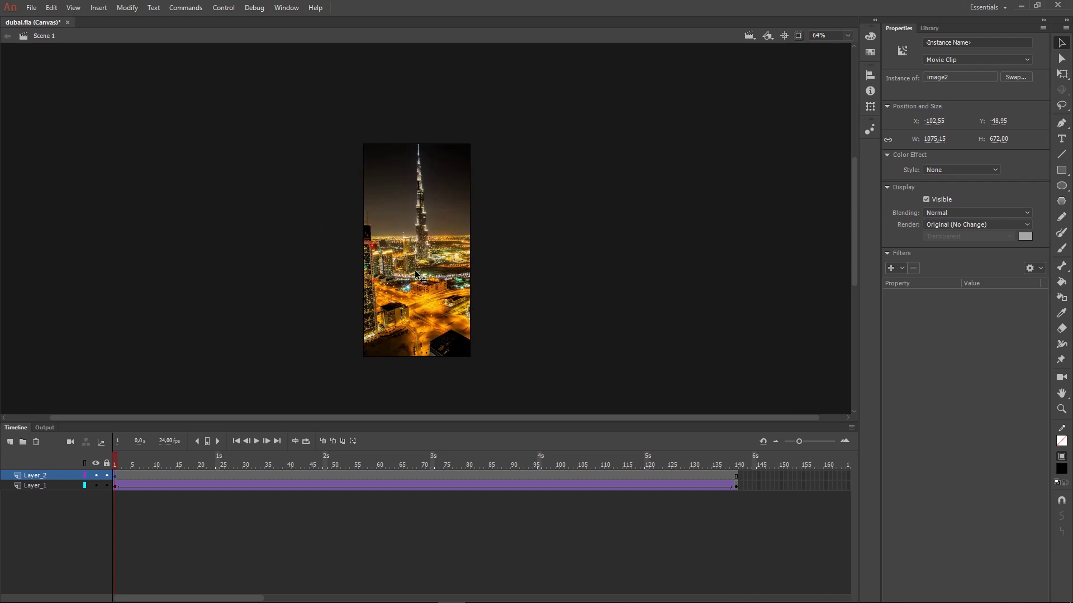
- Shift the image2 clip to X -87,05, Y -17,95 so the tall tower stands inside the stage on frame 1
{"action": "key", "text": "shift+Right"}
{"action": "key", "text": "shift+Right"}
{"action": "key", "text": "shift+Right"}
{"action": "key", "text": "shift+Right"}
{"action": "key", "text": "shift+Right"}
{"action": "key", "text": "shift+Right"}
{"action": "key", "text": "shift+Right"}
{"action": "key", "text": "shift+Right"}
{"action": "key", "text": "shift+Right"}
{"action": "key", "text": "shift+Right"}
{"action": "key", "text": "shift+Right"}
{"action": "key", "text": "shift+Right"}
{"action": "key", "text": "shift+Right"}
{"action": "key", "text": "shift+Right"}
{"action": "key", "text": "shift+Right"}
{"action": "key", "text": "shift+Right"}
{"action": "key", "text": "shift+Right"}
{"action": "key", "text": "shift+Right"}
{"action": "key", "text": "shift+Right"}
{"action": "key", "text": "shift+Right"}
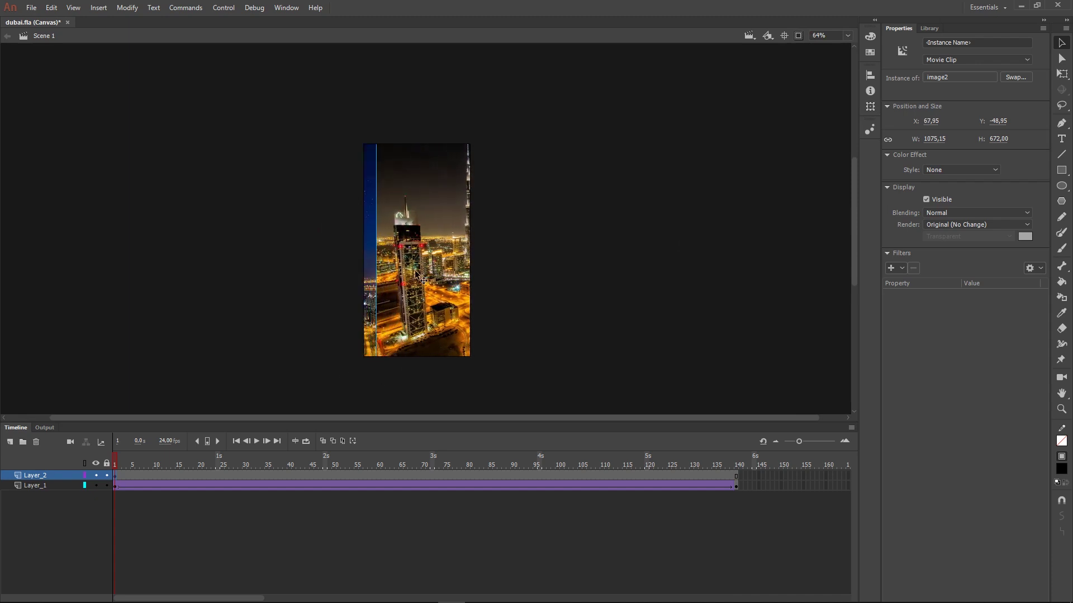
{"action": "key", "text": "shift+Left"}
{"action": "key", "text": "shift+Left"}
{"action": "key", "text": "shift+Left"}
{"action": "key", "text": "shift+Left"}
{"action": "key", "text": "shift+Left"}
{"action": "key", "text": "shift+Left"}
{"action": "key", "text": "shift+Left"}
{"action": "key", "text": "shift+Left"}
{"action": "key", "text": "shift+Left"}
{"action": "key", "text": "shift+Left"}
{"action": "key", "text": "shift+Left"}
{"action": "key", "text": "shift+Left"}
{"action": "key", "text": "shift+Left"}
{"action": "key", "text": "shift+Left"}
{"action": "key", "text": "shift+Left"}
{"action": "key", "text": "shift+Left"}
{"action": "key", "text": "shift+Left"}
{"action": "key", "text": "shift+Left"}
{"action": "key", "text": "shift+Left"}
{"action": "key", "text": "shift+Left"}
{"action": "key", "text": "shift+Left"}
{"action": "key", "text": "shift+Left"}
{"action": "key", "text": "shift+Left"}
{"action": "key", "text": "shift+Left"}
{"action": "key", "text": "shift+Left"}
{"action": "key", "text": "shift+Left"}
{"action": "key", "text": "shift+Left"}
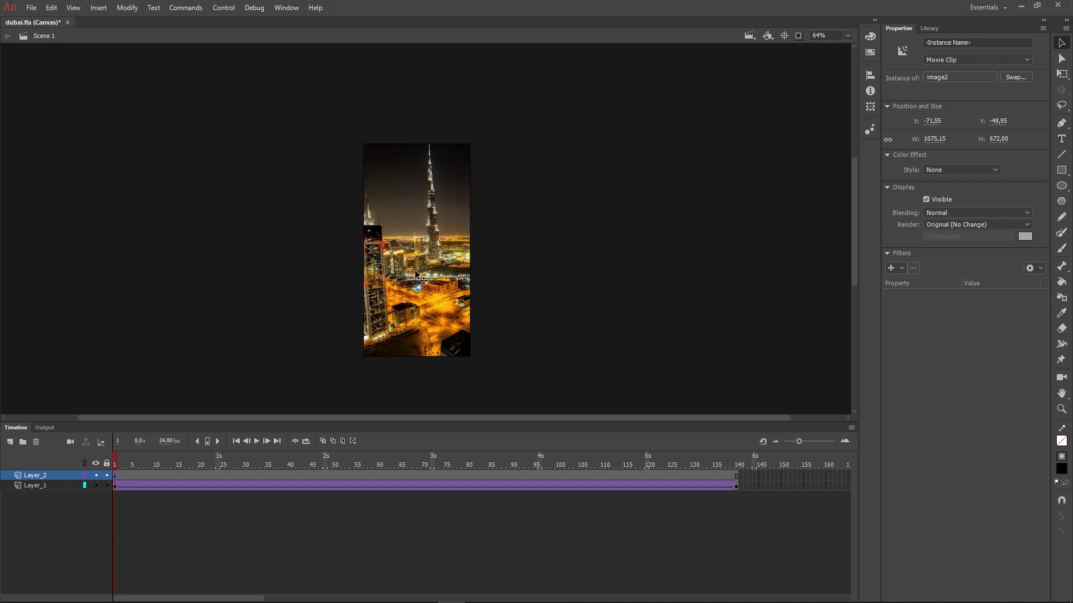
{"action": "key", "text": "shift+Down"}
{"action": "key", "text": "shift+Down"}
{"action": "key", "text": "shift+Left"}
{"action": "key", "text": "shift+Left"}
{"action": "key", "text": "shift+Down"}
{"action": "key", "text": "shift+Down"}
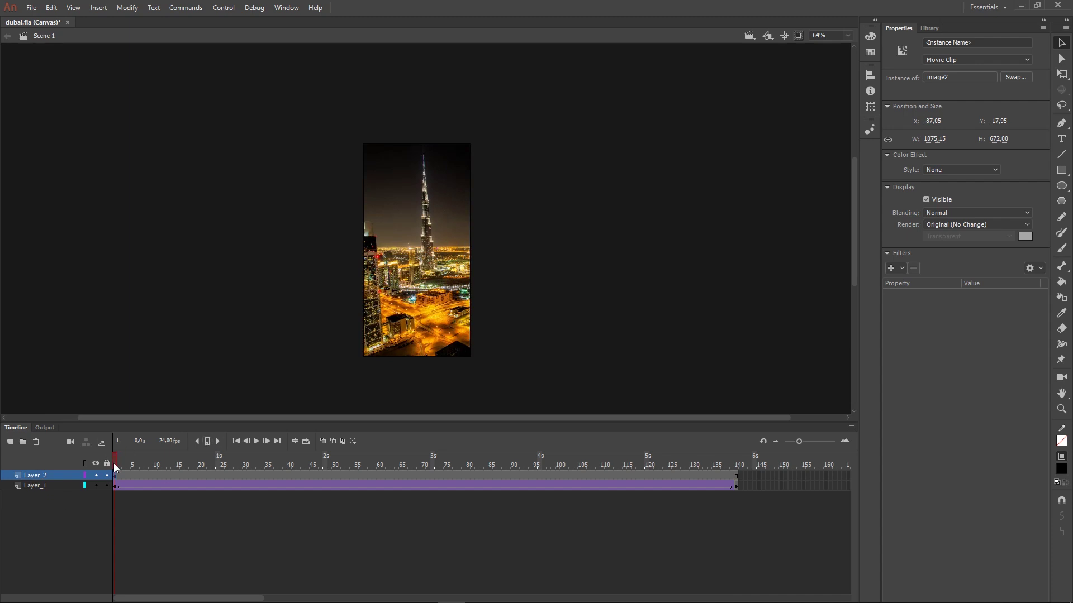
- Insert a keyframe at frame 140 of Layer_2 and move image2 horizontally there so the cluster of high-rises fills the stage
{"action": "left_click_drag", "start_coordinate": [114, 463], "coordinate": [147, 462]}
{"action": "left_click_drag", "start_coordinate": [516, 461], "coordinate": [727, 473]}
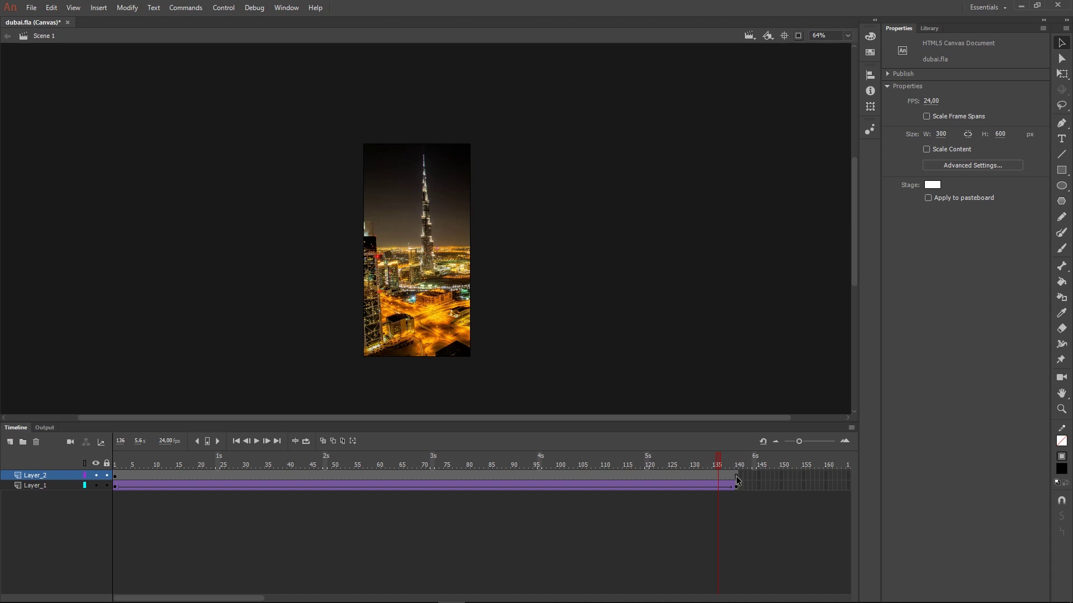
{"action": "left_click", "coordinate": [737, 476]}
{"action": "mouse_move", "coordinate": [760, 601]}
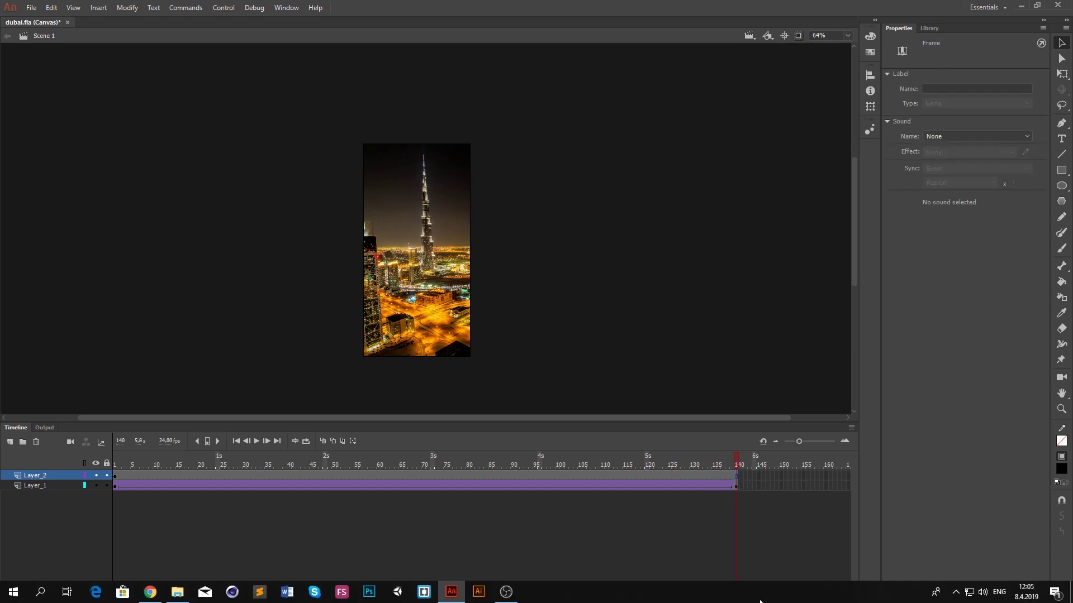
{"action": "right_click", "coordinate": [736, 474]}
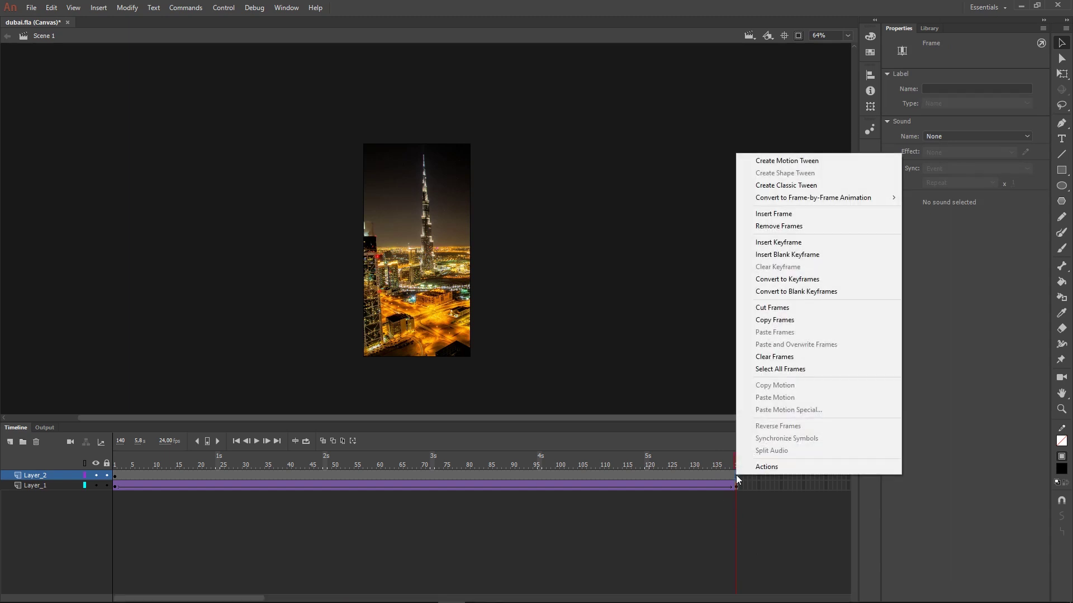
{"action": "left_click", "coordinate": [779, 244]}
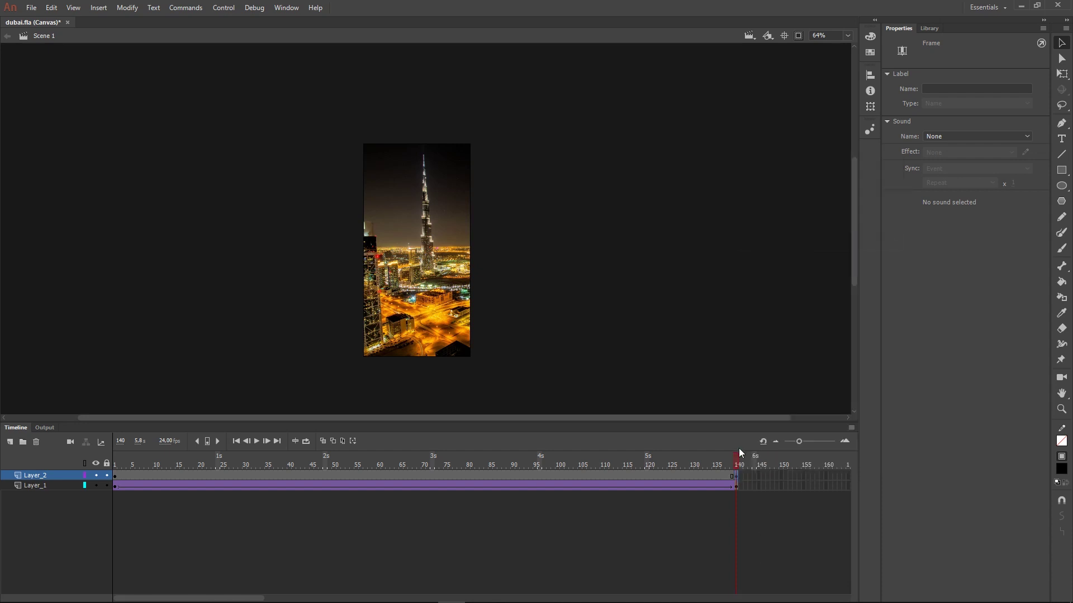
{"action": "left_click", "coordinate": [735, 474]}
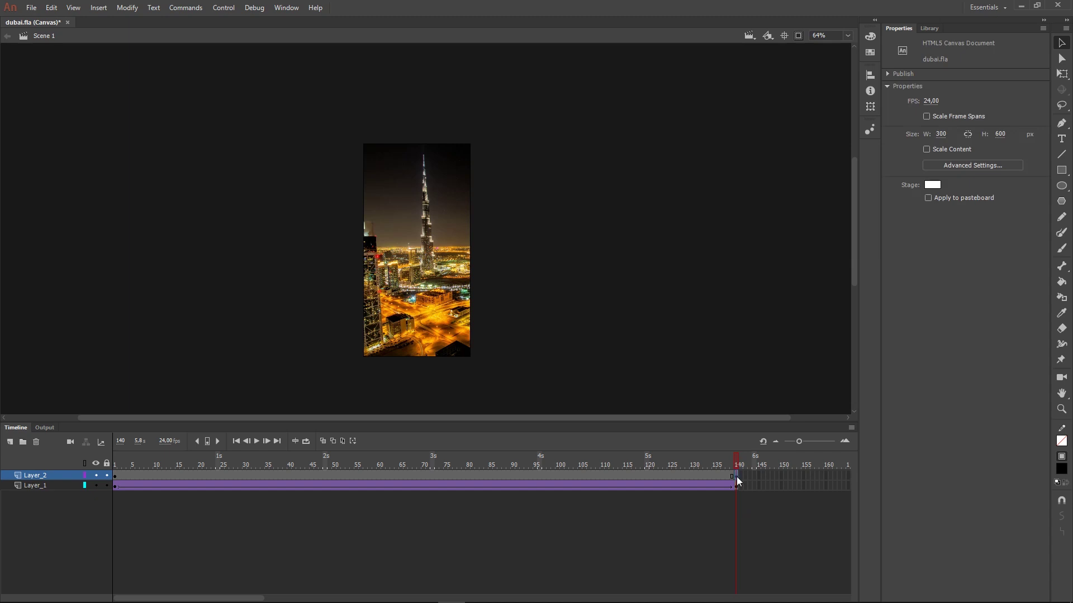
{"action": "left_click", "coordinate": [736, 477]}
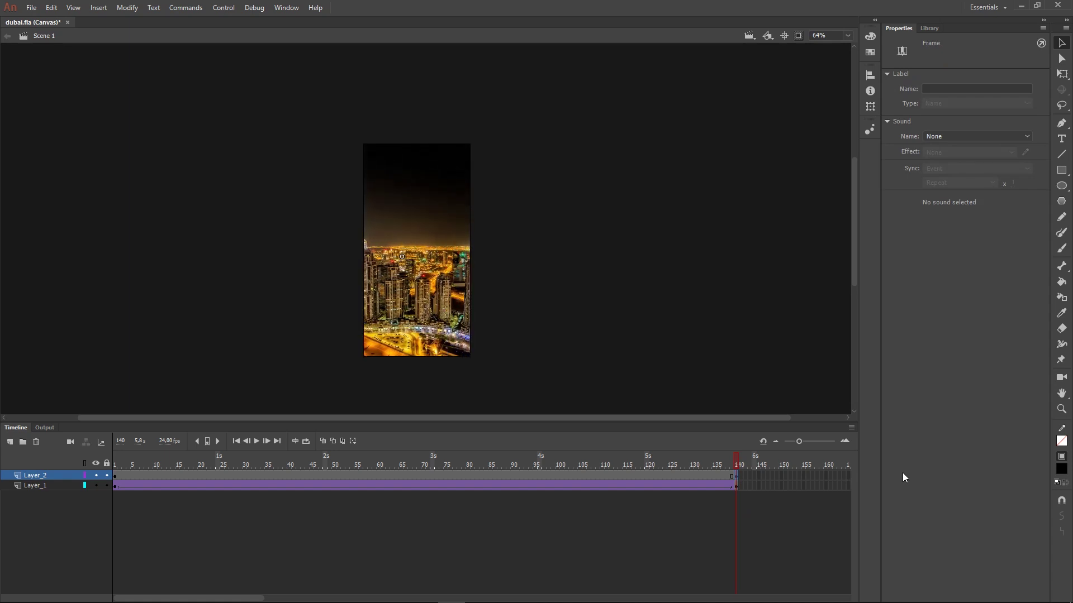
- Create a classic tween between the two Layer_2 keyframes
{"action": "left_click", "coordinate": [406, 477]}
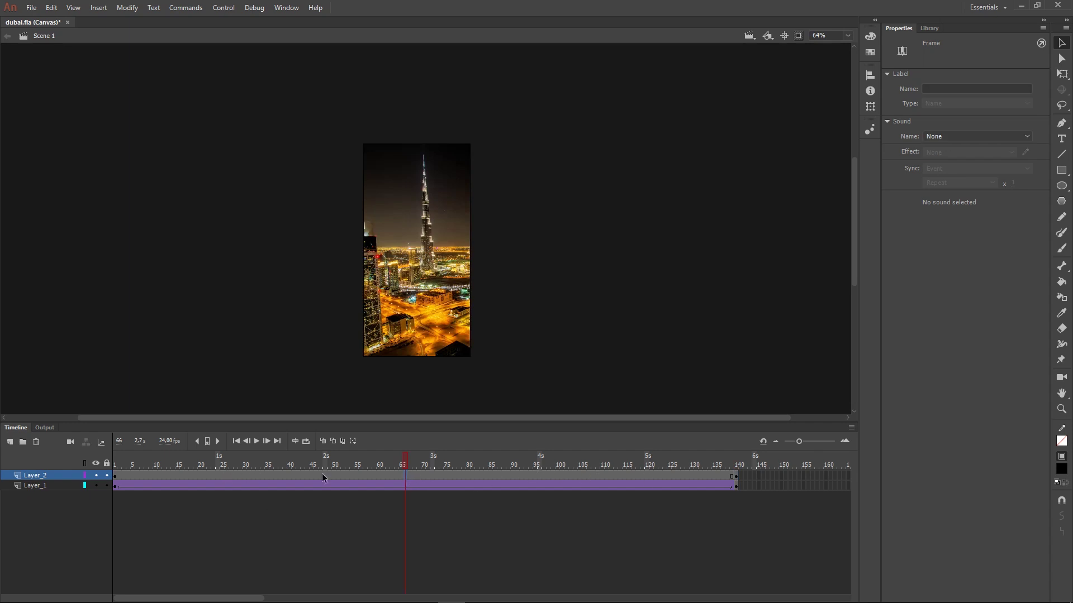
{"action": "right_click", "coordinate": [408, 475]}
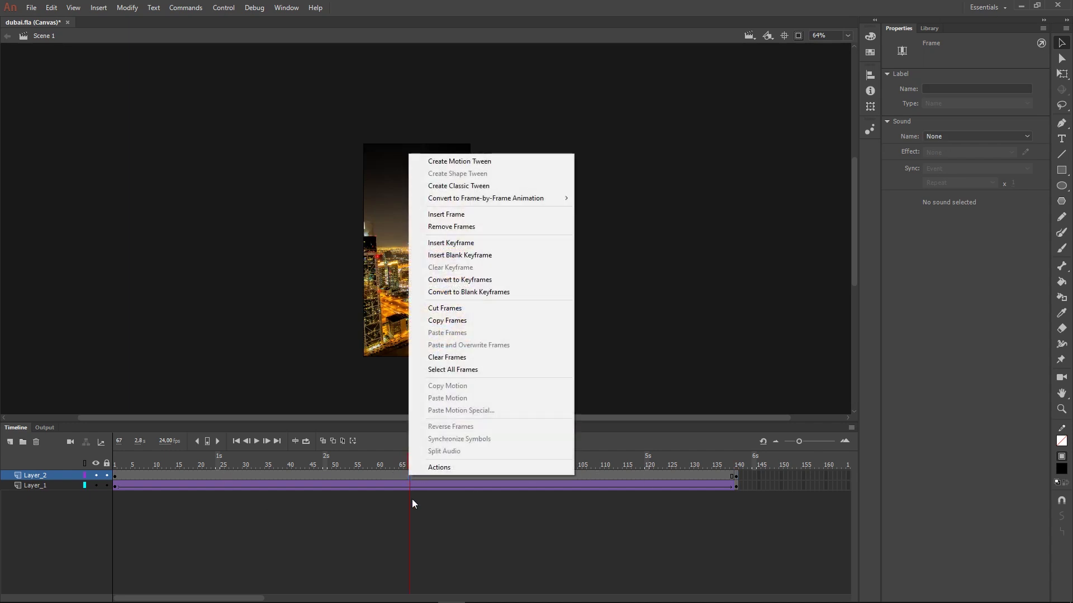
{"action": "left_click", "coordinate": [463, 190]}
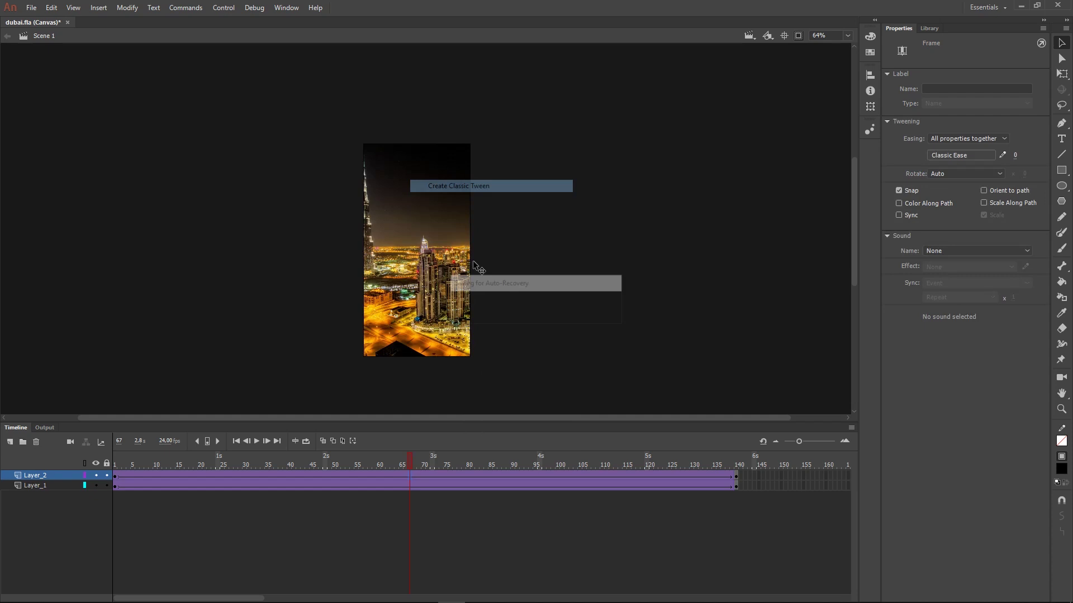
- Scrub through the Layer_2 tween and temporarily hide Layer_2 to view the image1 picture beneath it
{"action": "left_click", "coordinate": [401, 464]}
{"action": "left_click_drag", "start_coordinate": [401, 464], "coordinate": [54, 472]}
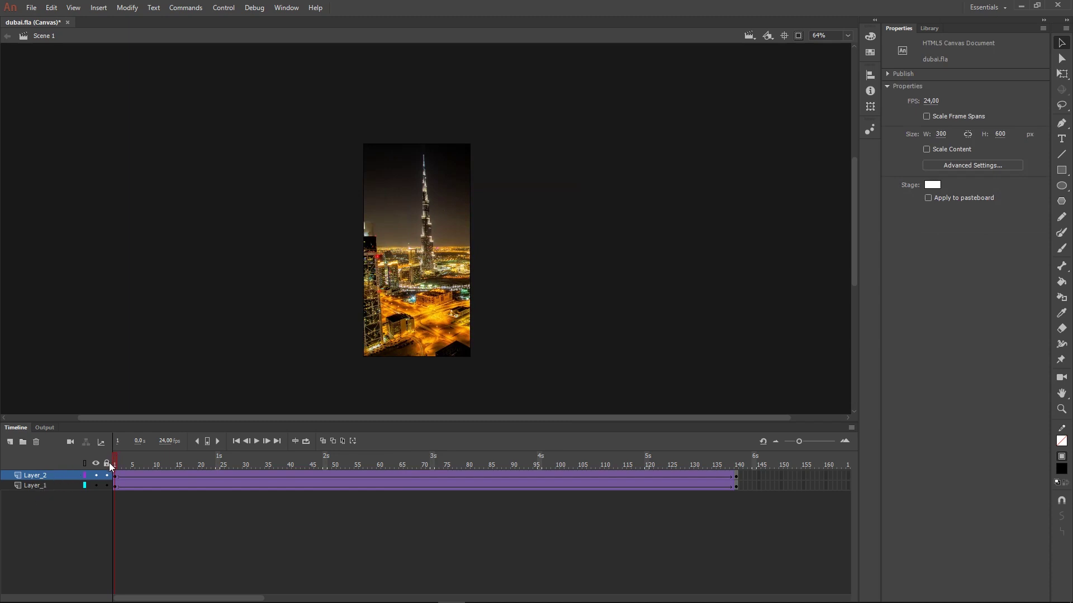
{"action": "left_click_drag", "start_coordinate": [114, 462], "coordinate": [707, 470]}
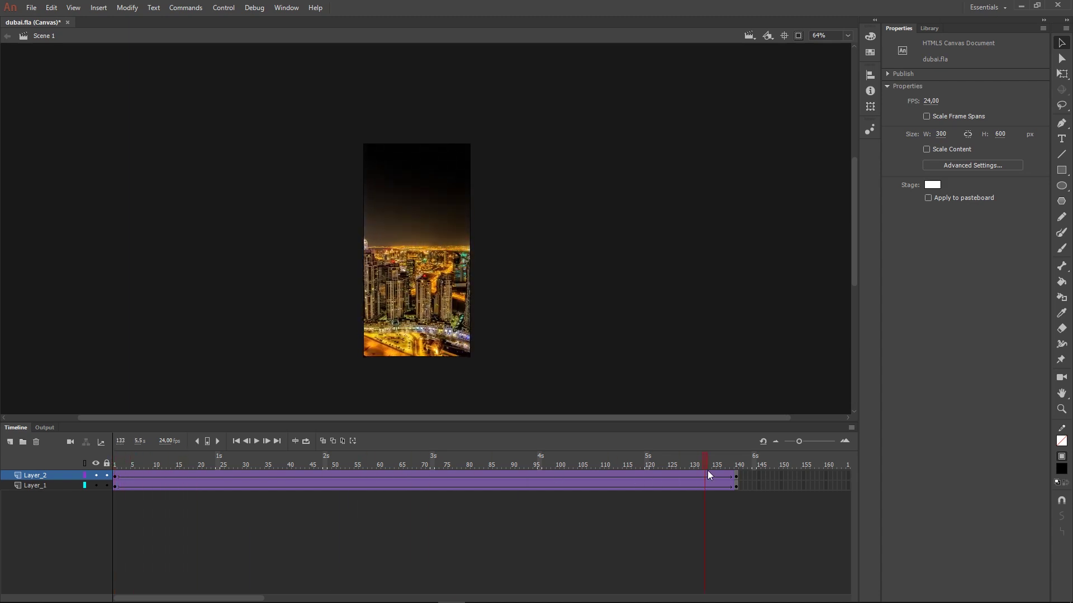
{"action": "left_click", "coordinate": [119, 466]}
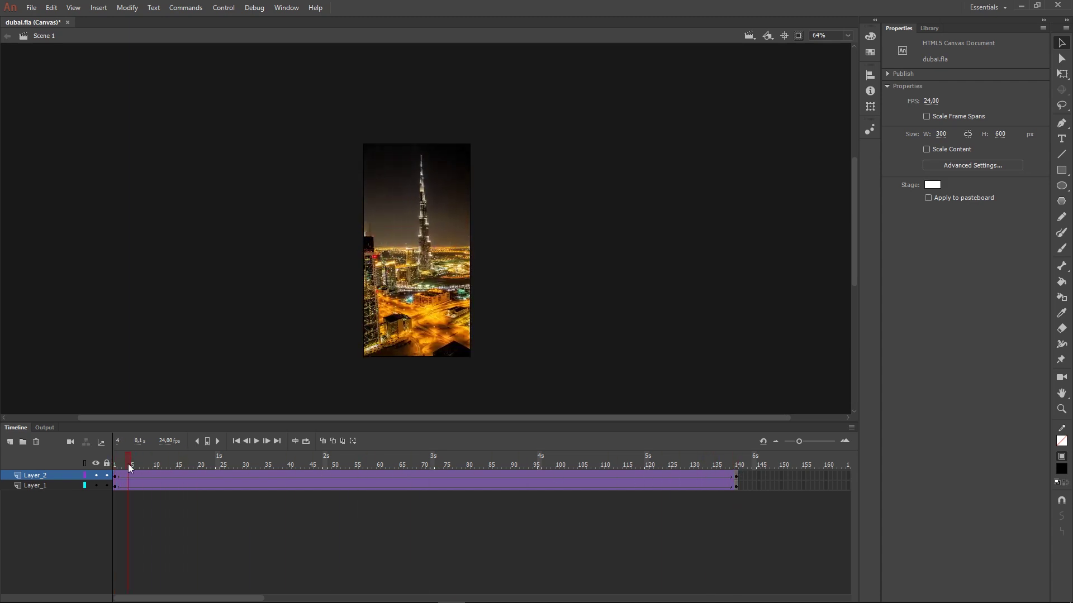
{"action": "left_click", "coordinate": [96, 476]}
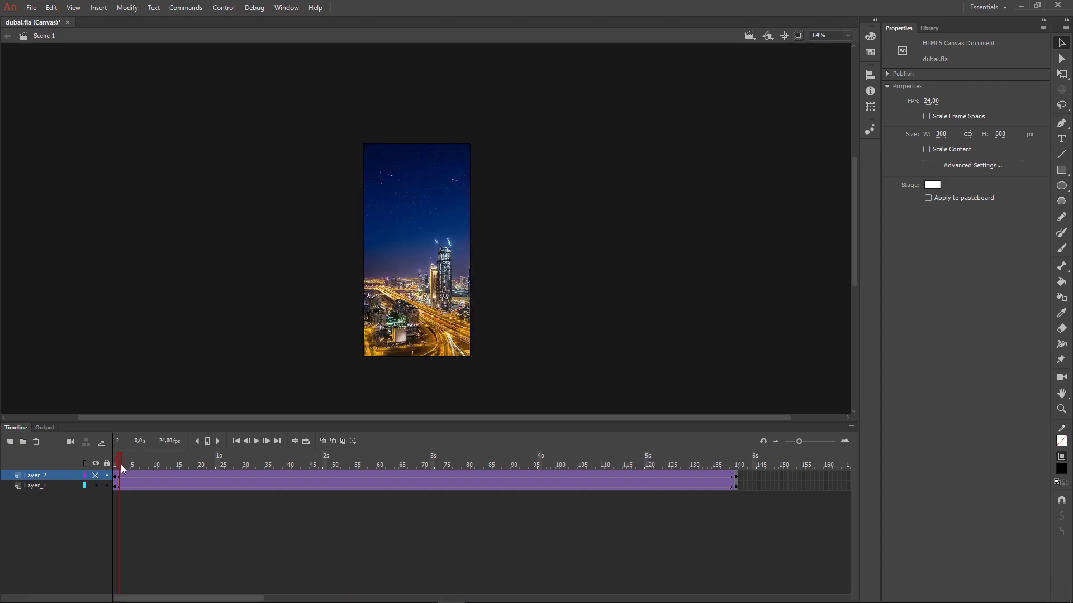
{"action": "left_click_drag", "start_coordinate": [120, 464], "coordinate": [1, 462]}
{"action": "left_click", "coordinate": [96, 475]}
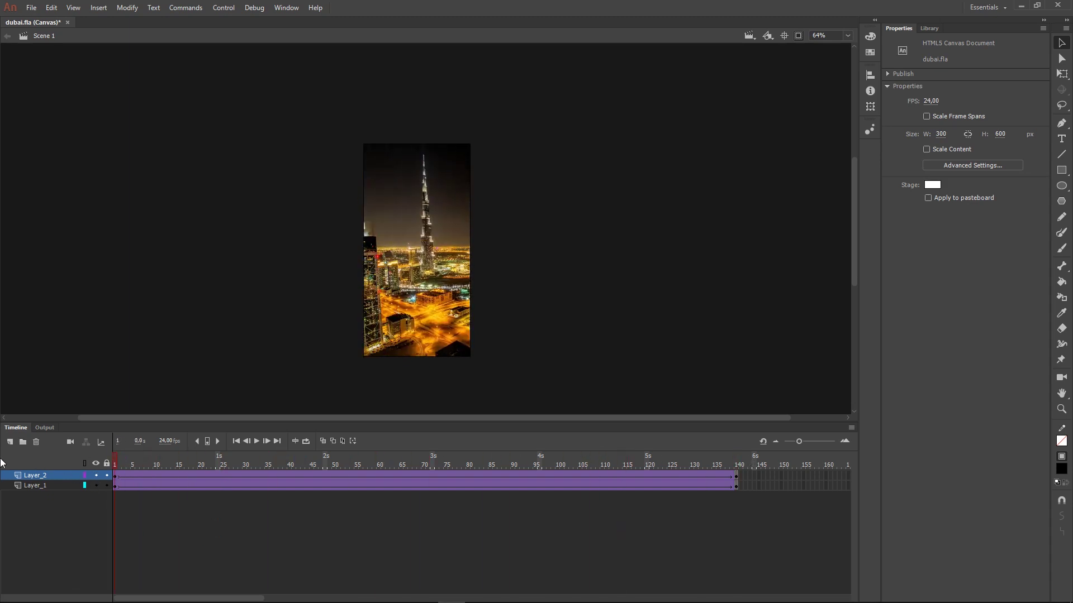
- Shift the whole Layer_2 tween along the timeline to start at frame 140, where the Layer_1 tween ends, and check frame 154
{"action": "left_click", "coordinate": [736, 478]}
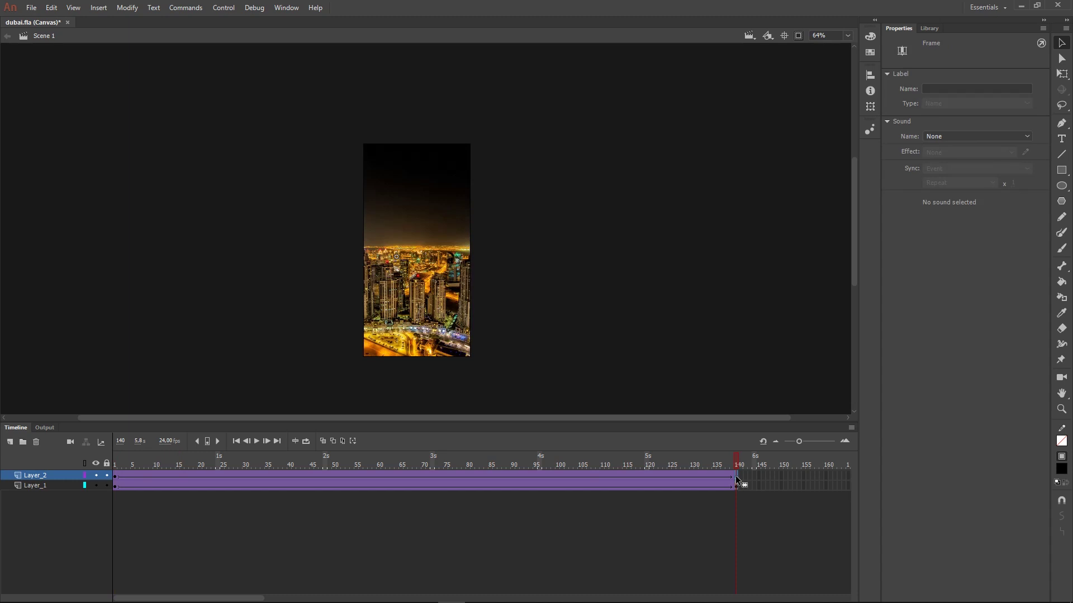
{"action": "left_click", "coordinate": [116, 478]}
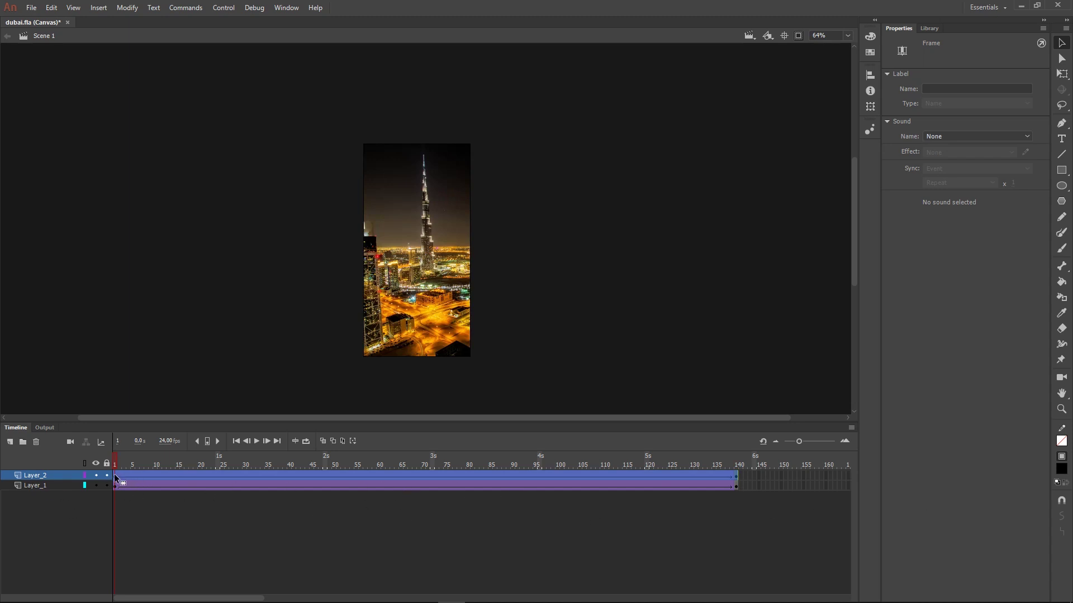
{"action": "left_click_drag", "start_coordinate": [115, 474], "coordinate": [501, 472]}
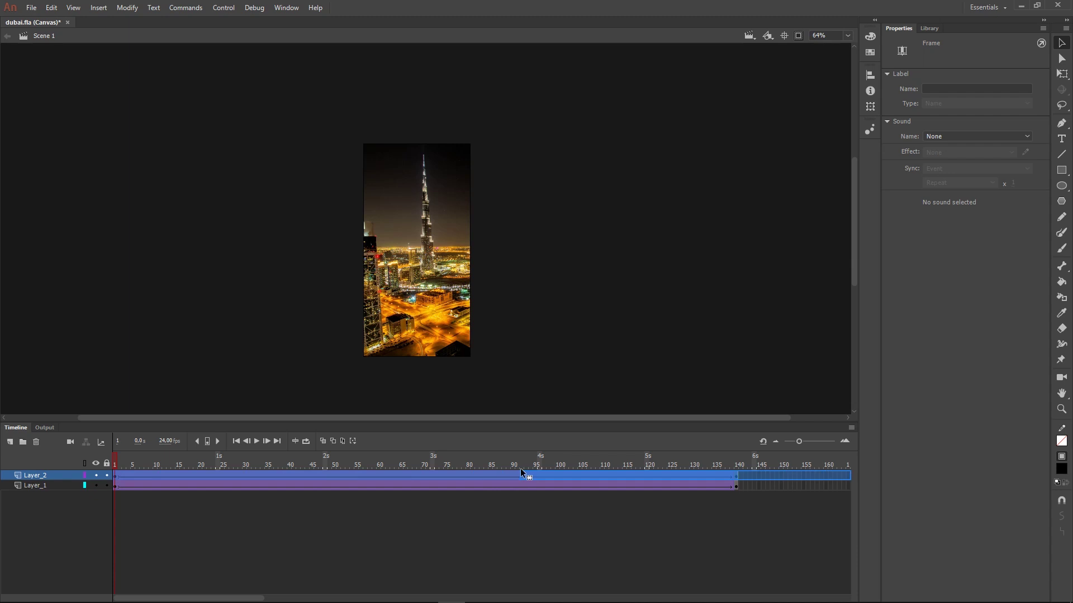
{"action": "left_click_drag", "start_coordinate": [520, 469], "coordinate": [521, 485]}
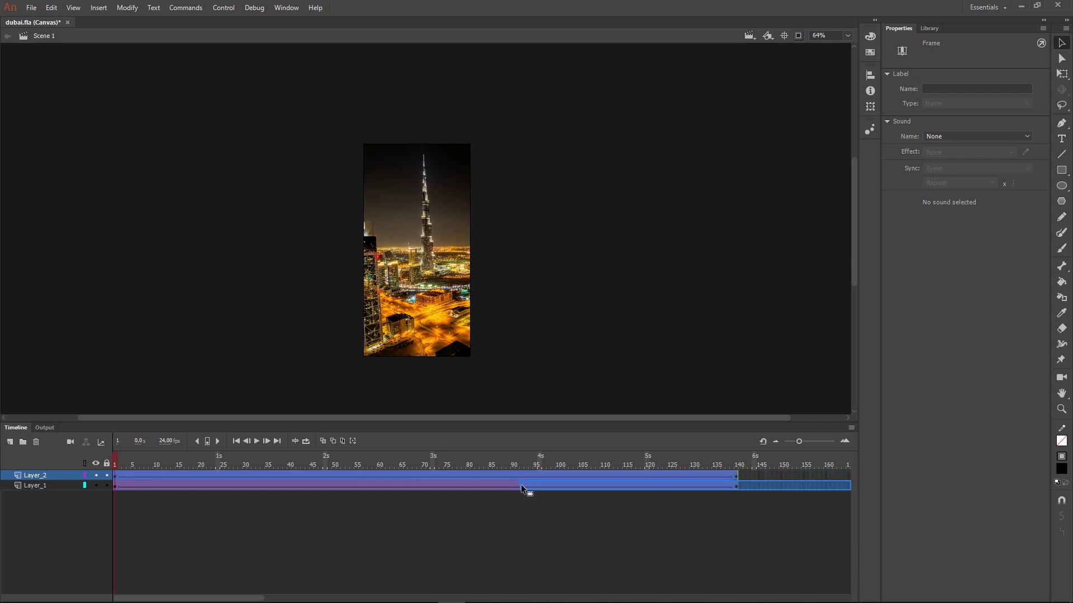
{"action": "left_click_drag", "start_coordinate": [521, 484], "coordinate": [532, 475]}
{"action": "left_click_drag", "start_coordinate": [645, 475], "coordinate": [801, 462]}
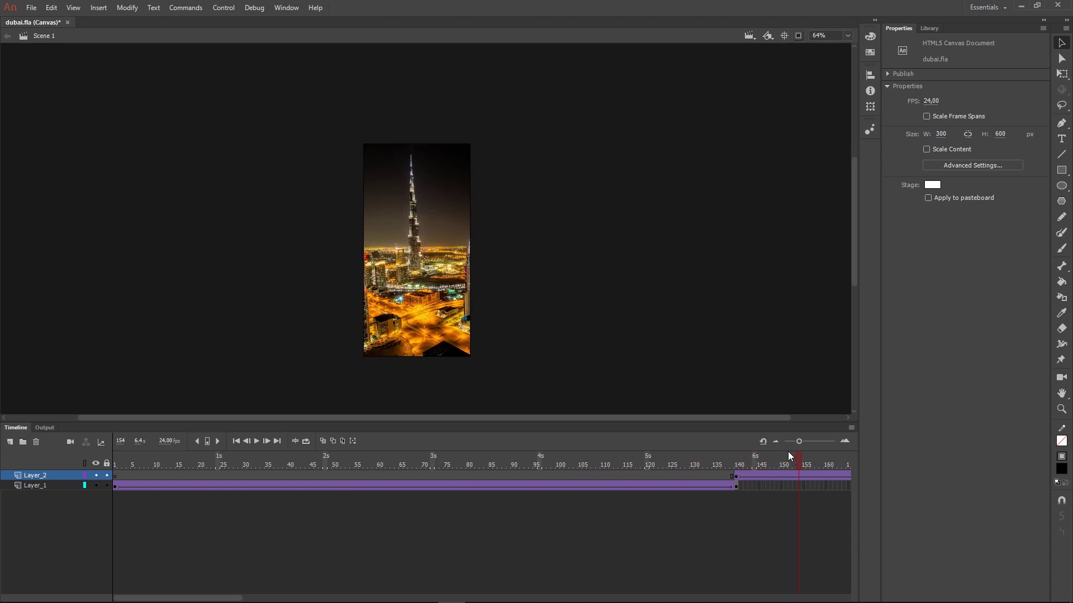
- Test the banner in the browser, then close the preview and return to the timeline
{"action": "key", "text": "ctrl+Return"}
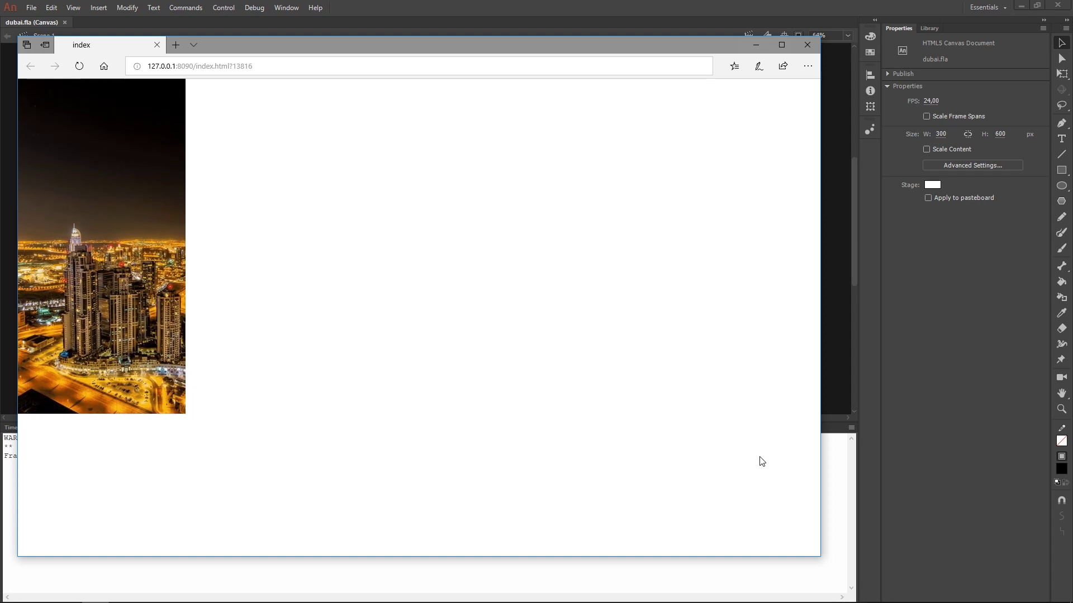
{"action": "left_click", "coordinate": [808, 45]}
{"action": "left_click", "coordinate": [16, 427]}
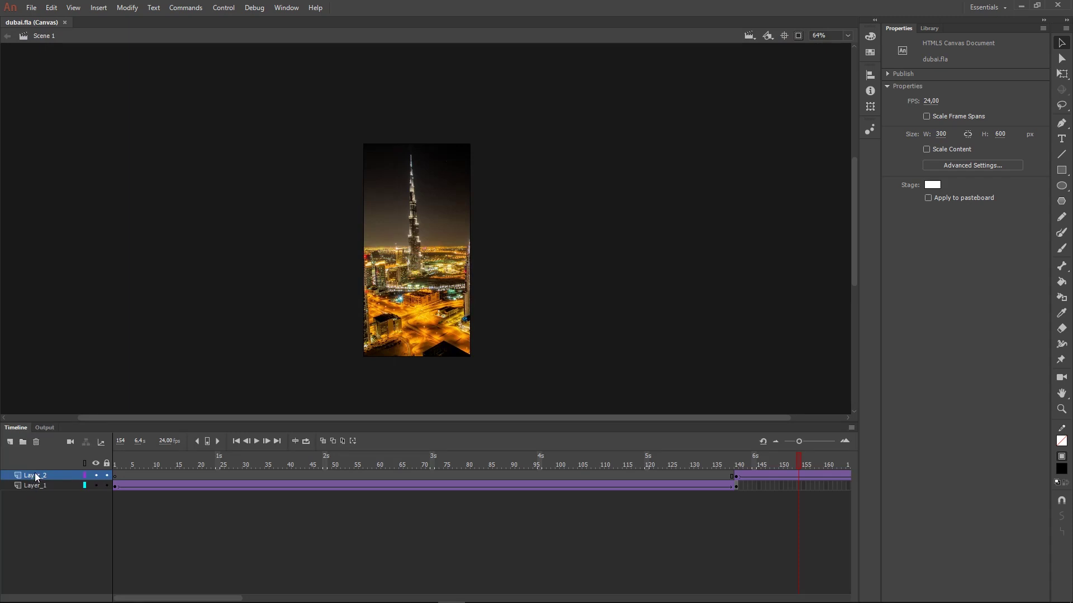
- Reorder the layers so that Layer_2 lies below Layer_1
{"action": "left_click_drag", "start_coordinate": [34, 473], "coordinate": [38, 494]}
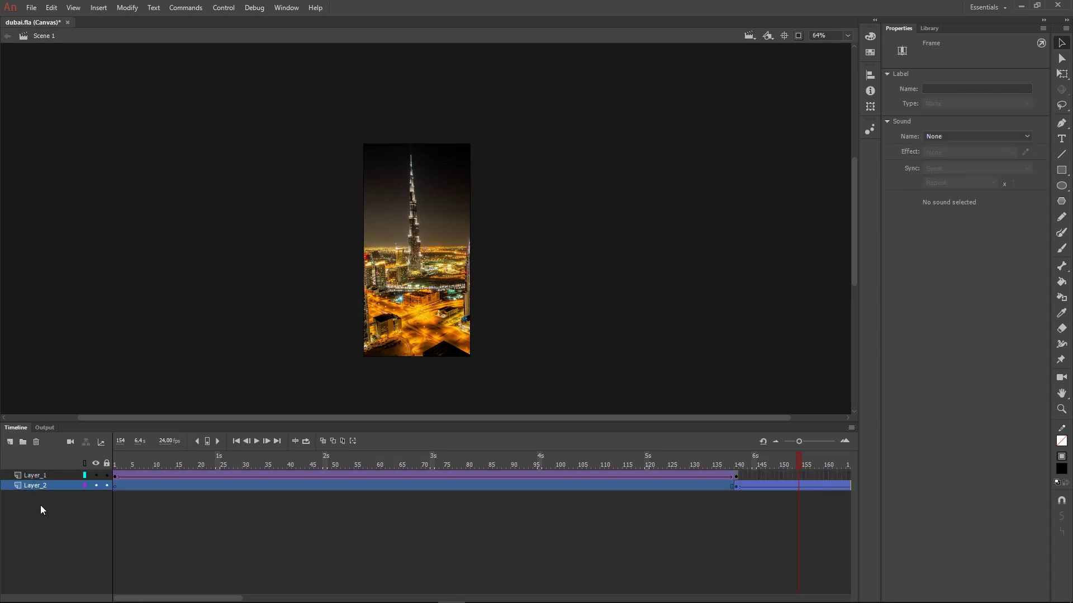
{"action": "left_click", "coordinate": [35, 476]}
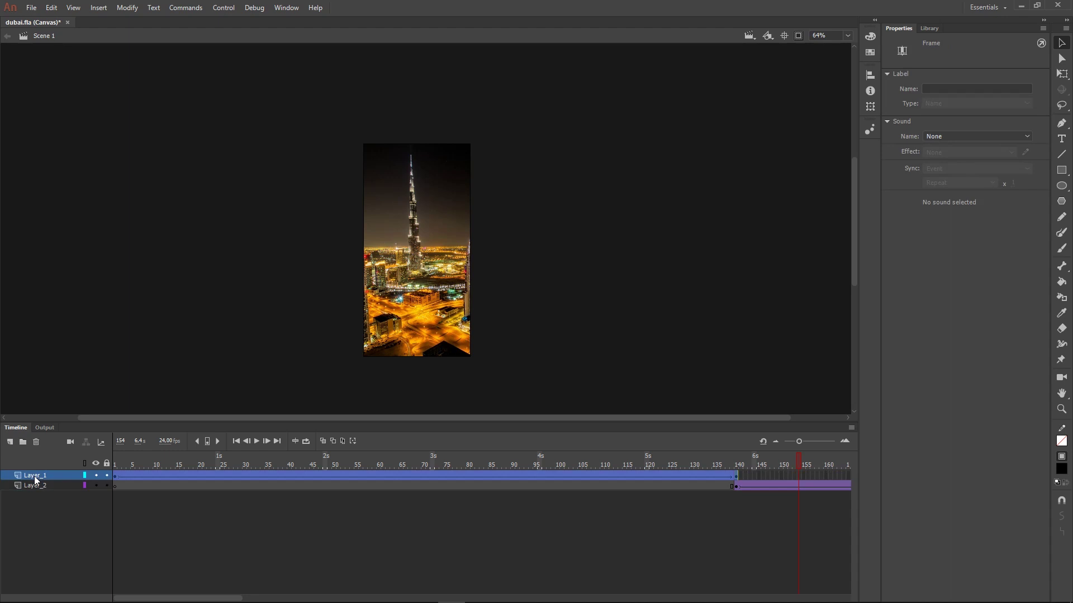
{"action": "left_click", "coordinate": [38, 486]}
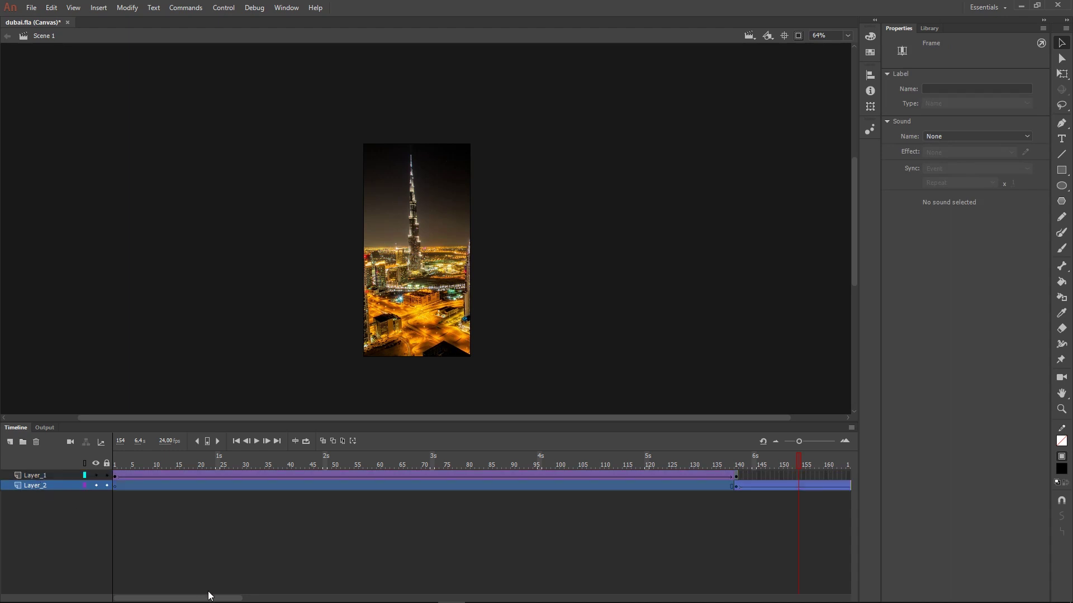
- Go to the closing keyframe of the Layer_2 tween at frame 279 to inspect the image2 end position
{"action": "left_click_drag", "start_coordinate": [209, 595], "coordinate": [318, 597]}
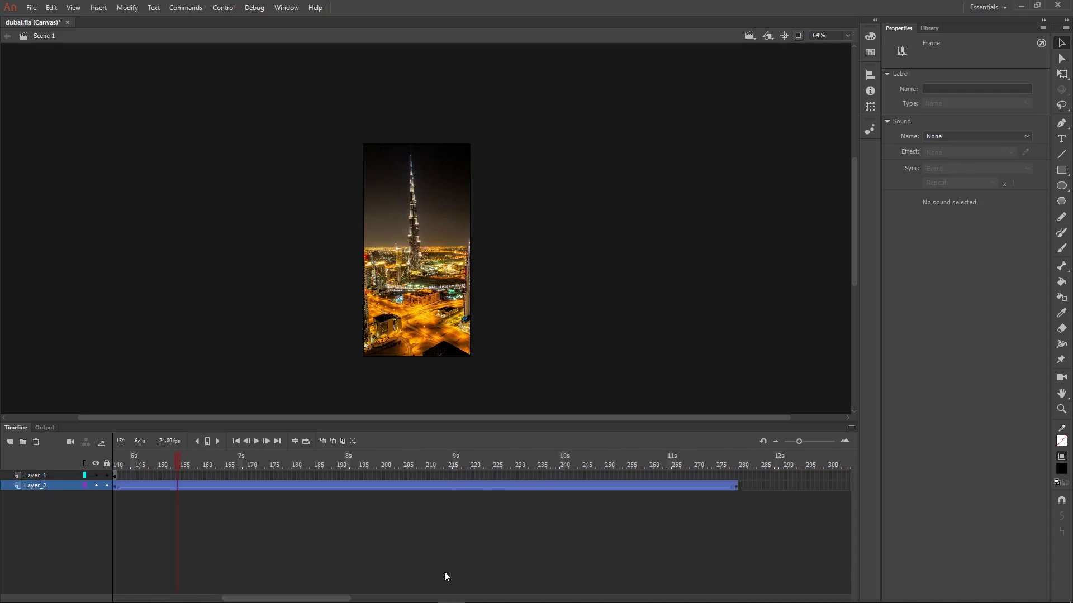
{"action": "left_click", "coordinate": [731, 524]}
{"action": "left_click", "coordinate": [736, 486]}
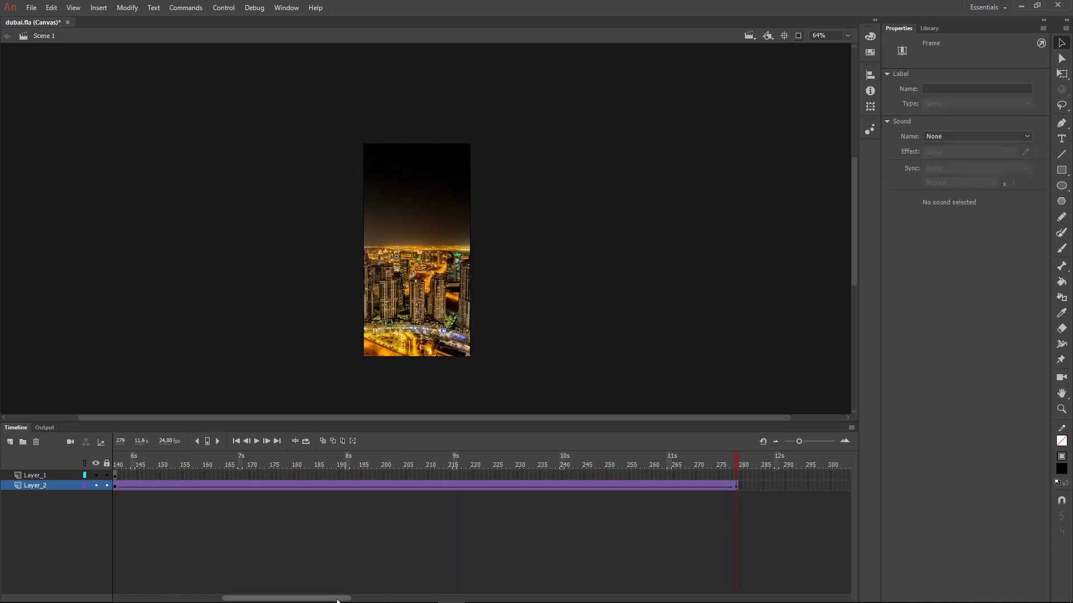
- Move the whole Layer_2 tween earlier on the timeline to start at frame 120, overlapping the end of the Layer_1 tween
{"action": "left_click_drag", "start_coordinate": [336, 600], "coordinate": [293, 598]}
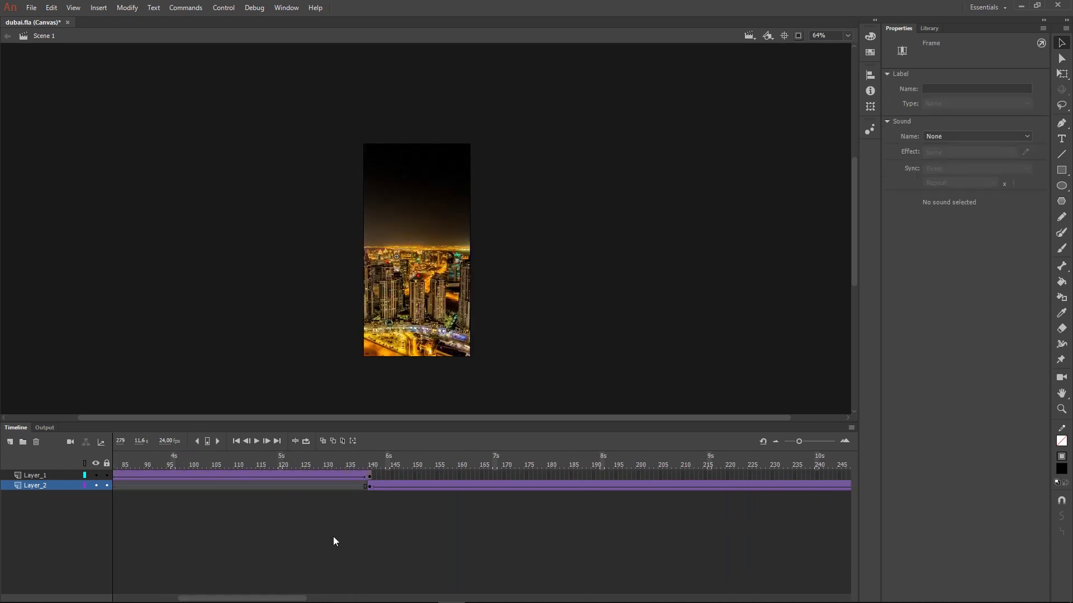
{"action": "left_click", "coordinate": [373, 487]}
{"action": "left_click_drag", "start_coordinate": [381, 483], "coordinate": [371, 483]}
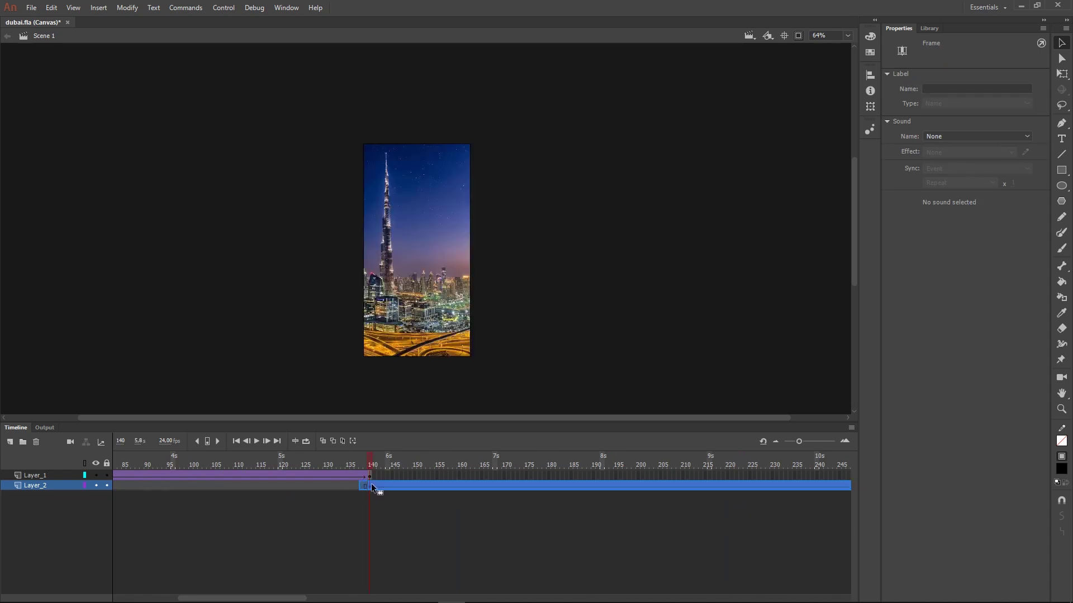
{"action": "left_click_drag", "start_coordinate": [305, 485], "coordinate": [293, 482]}
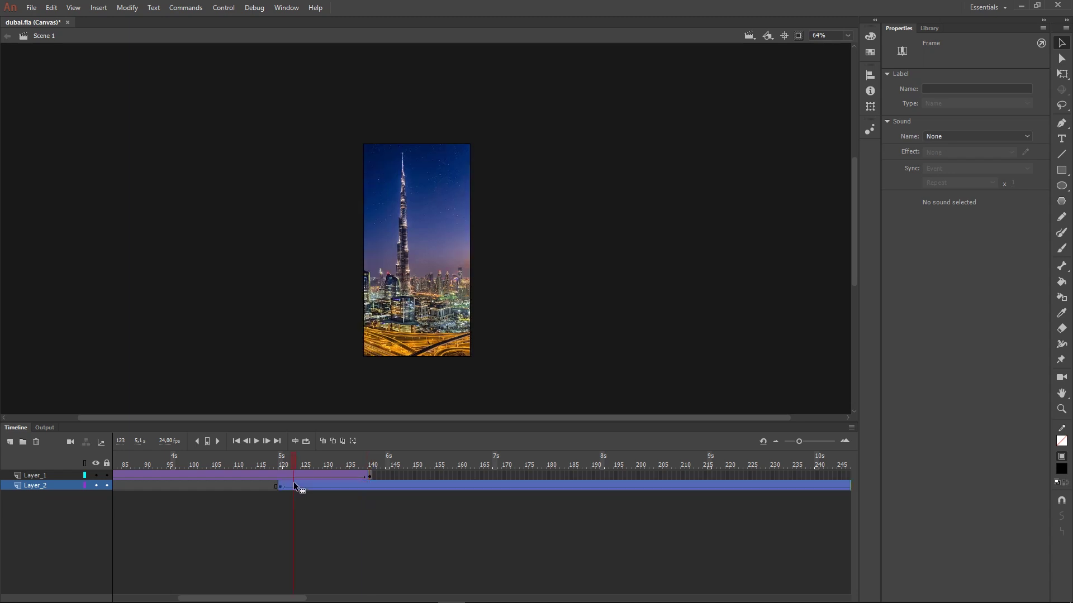
{"action": "left_click", "coordinate": [321, 531]}
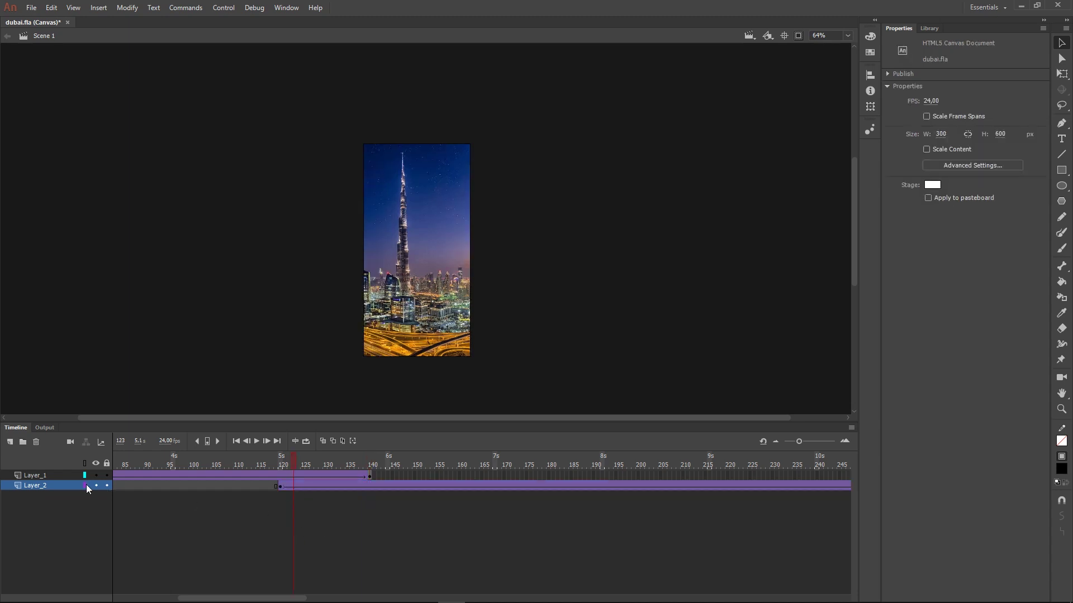
- Insert a keyframe at frame 120 on Layer_1, where the Layer_2 tween begins, and scrub across the overlap
{"action": "left_click", "coordinate": [38, 476]}
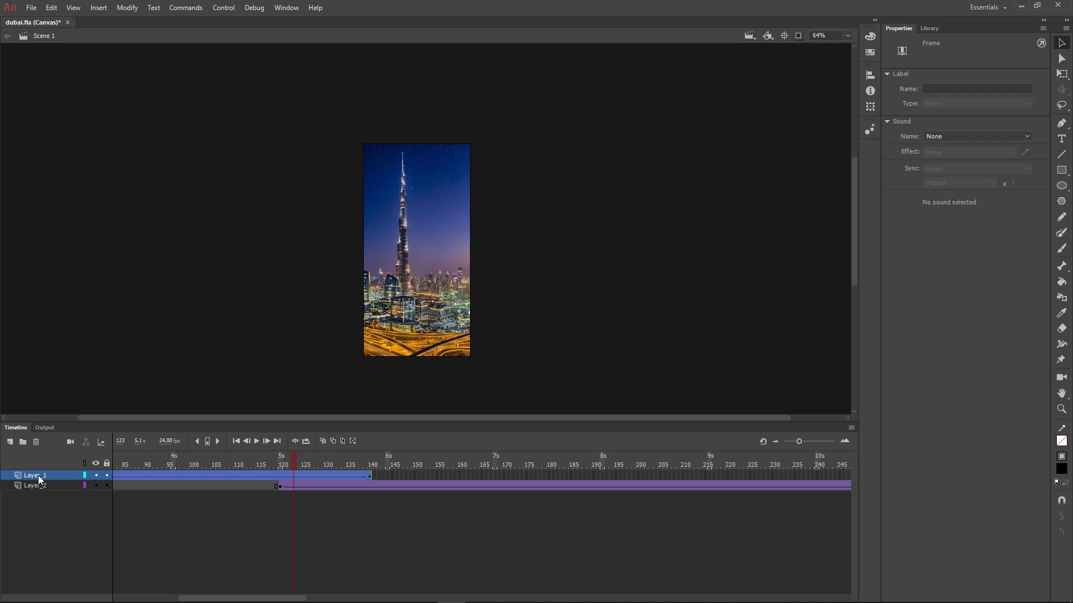
{"action": "left_click", "coordinate": [279, 475]}
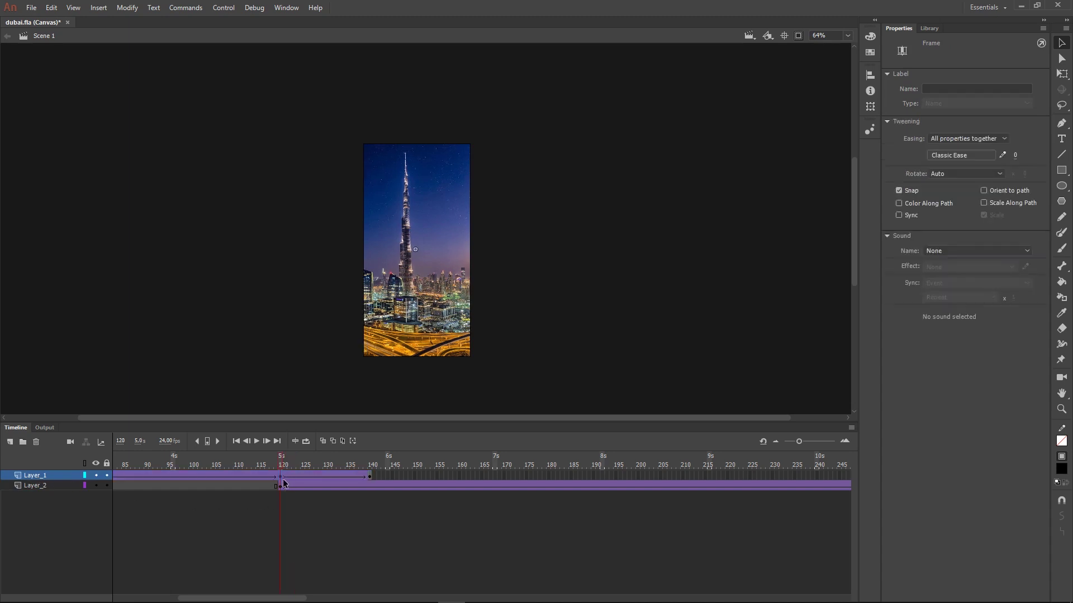
{"action": "left_click", "coordinate": [283, 478]}
{"action": "left_click_drag", "start_coordinate": [281, 464], "coordinate": [304, 456]}
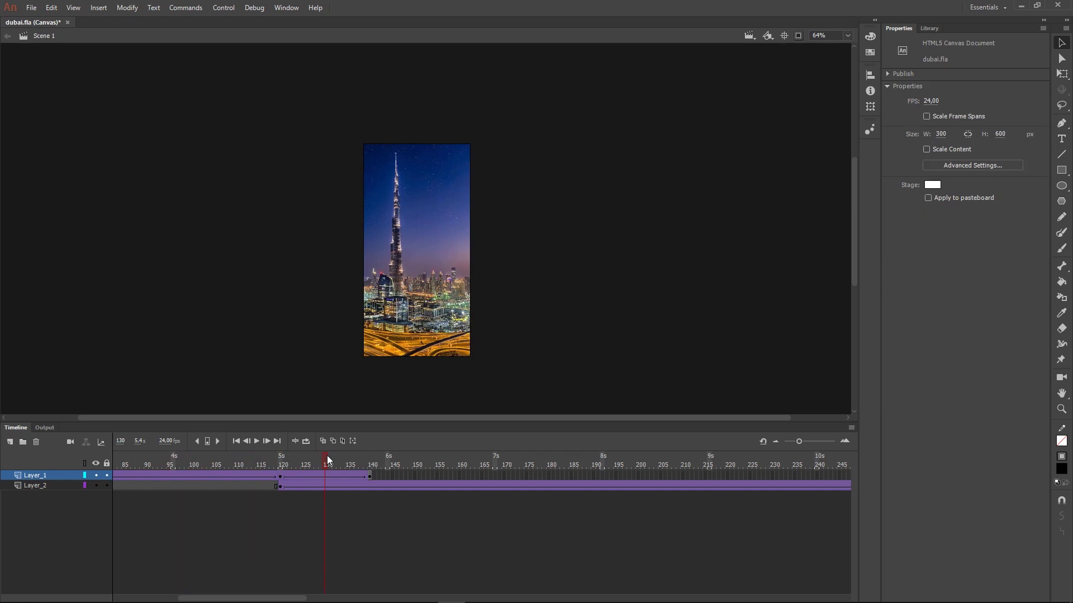
{"action": "left_click_drag", "start_coordinate": [328, 459], "coordinate": [286, 468]}
{"action": "left_click", "coordinate": [280, 475]}
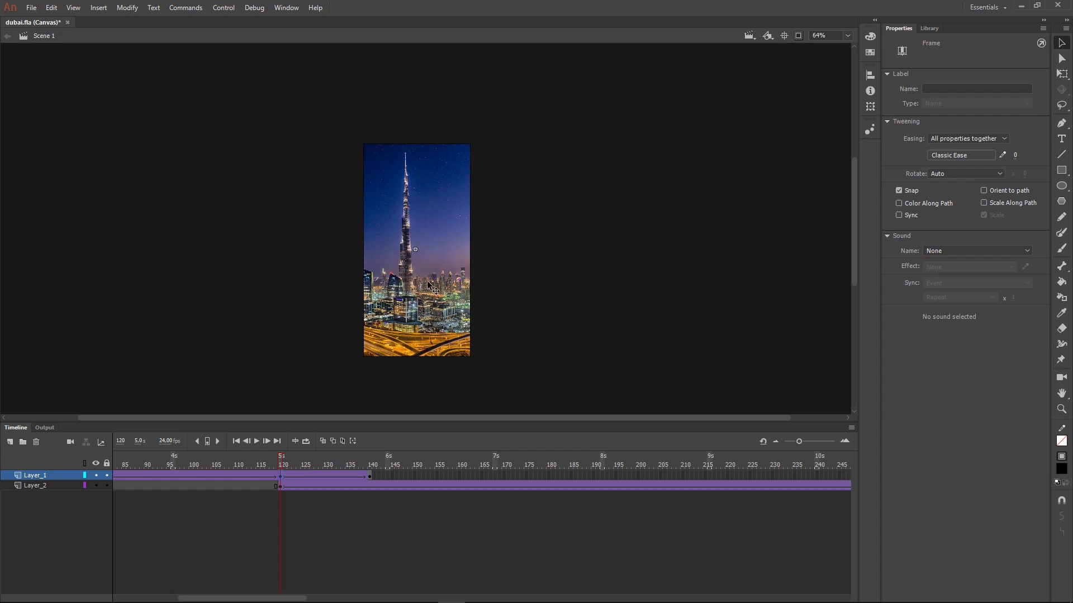
{"action": "left_click_drag", "start_coordinate": [428, 285], "coordinate": [428, 344]}
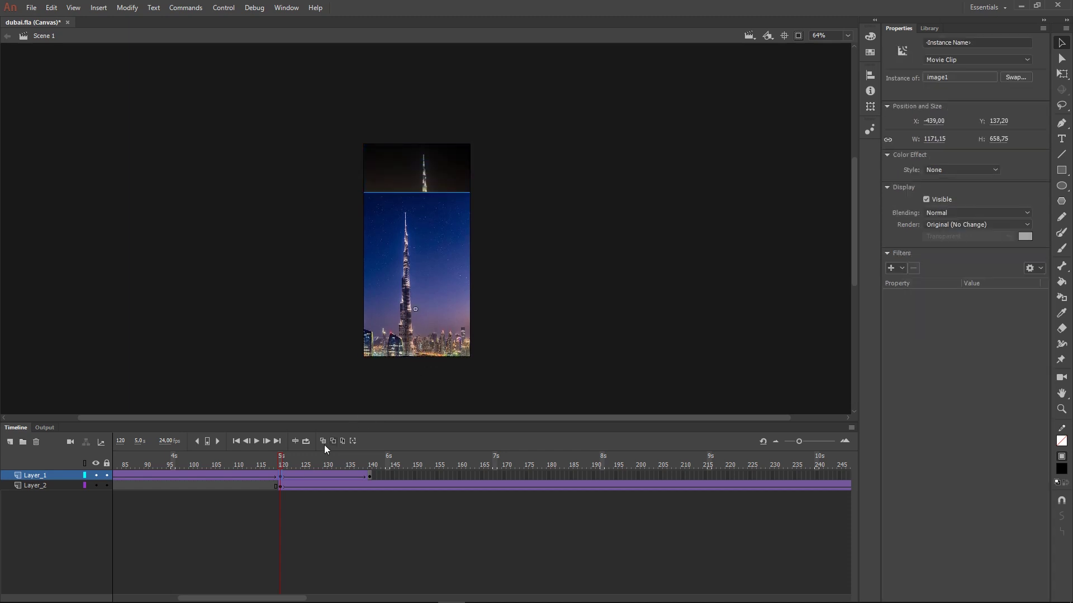
{"action": "left_click_drag", "start_coordinate": [279, 463], "coordinate": [353, 462]}
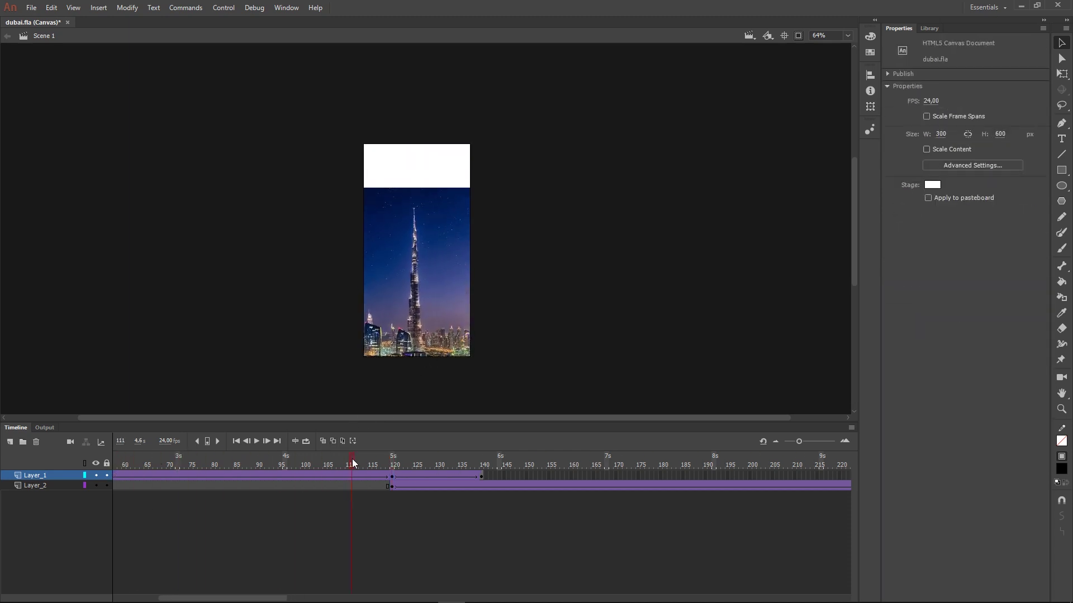
{"action": "key", "text": "ctrl+z"}
{"action": "key", "text": "ctrl+z"}
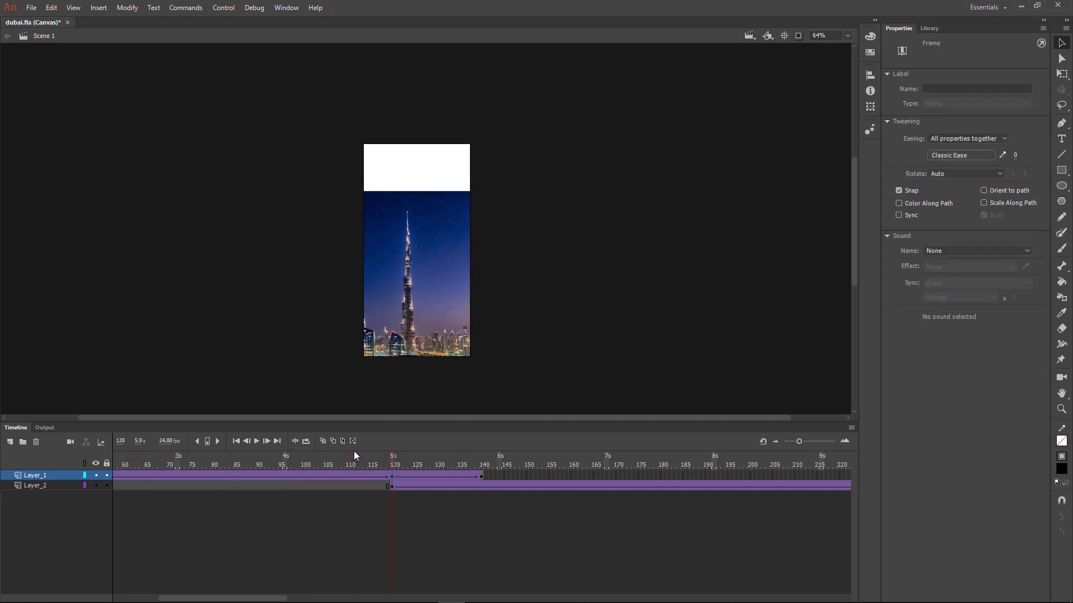
- Set the color effect of image1 to Alpha 0% on the closing Layer_1 keyframe at frame 140
{"action": "mouse_move", "coordinate": [407, 465]}
{"action": "left_mouse_down"}
{"action": "mouse_move", "coordinate": [318, 464]}
{"action": "mouse_move", "coordinate": [410, 463]}
{"action": "left_mouse_up"}
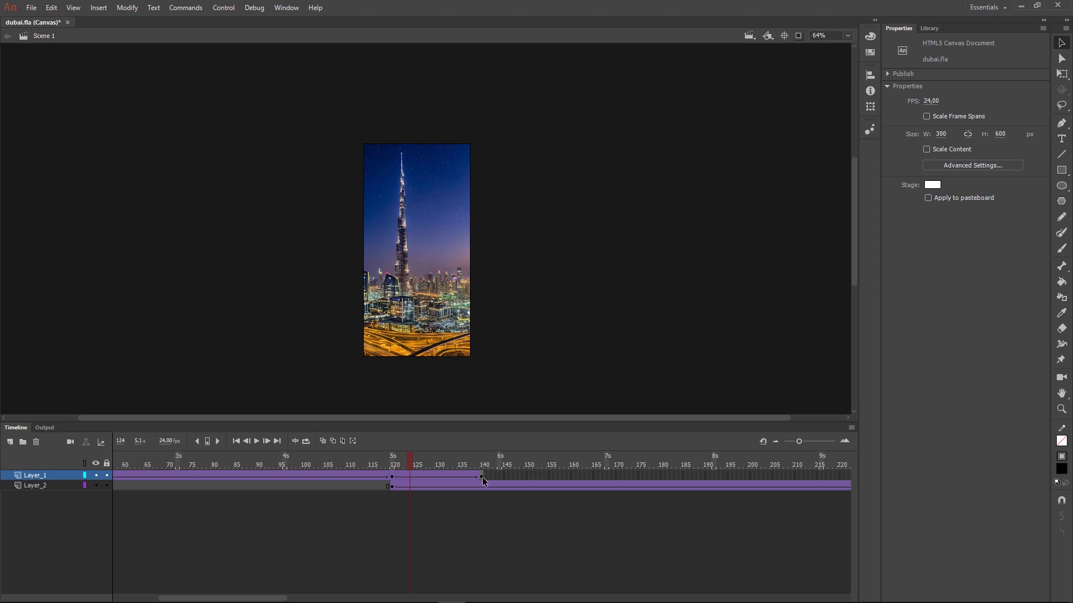
{"action": "left_click", "coordinate": [481, 476]}
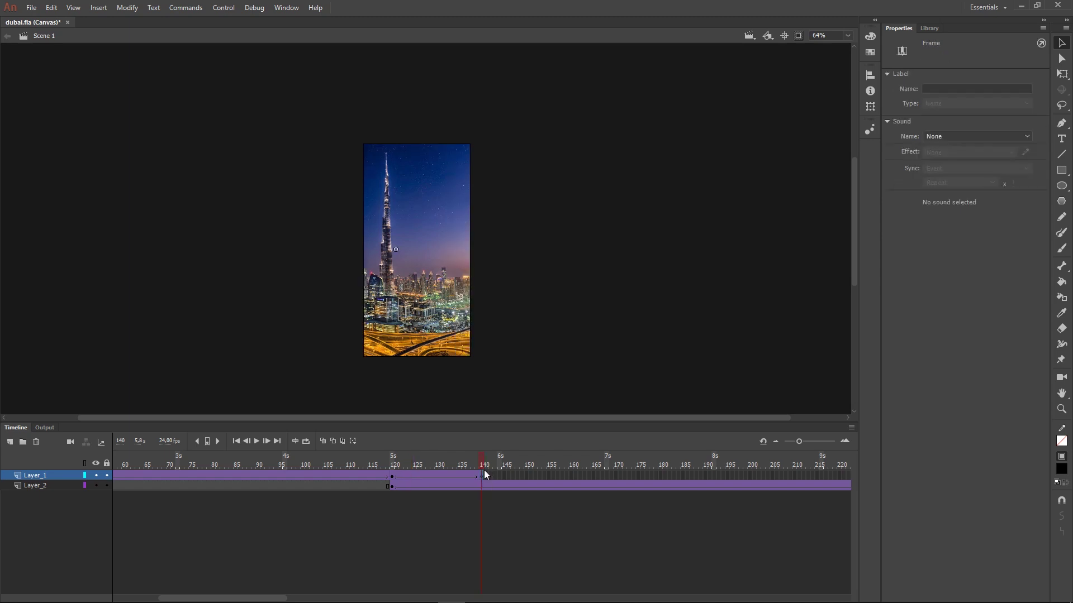
{"action": "left_click", "coordinate": [423, 237]}
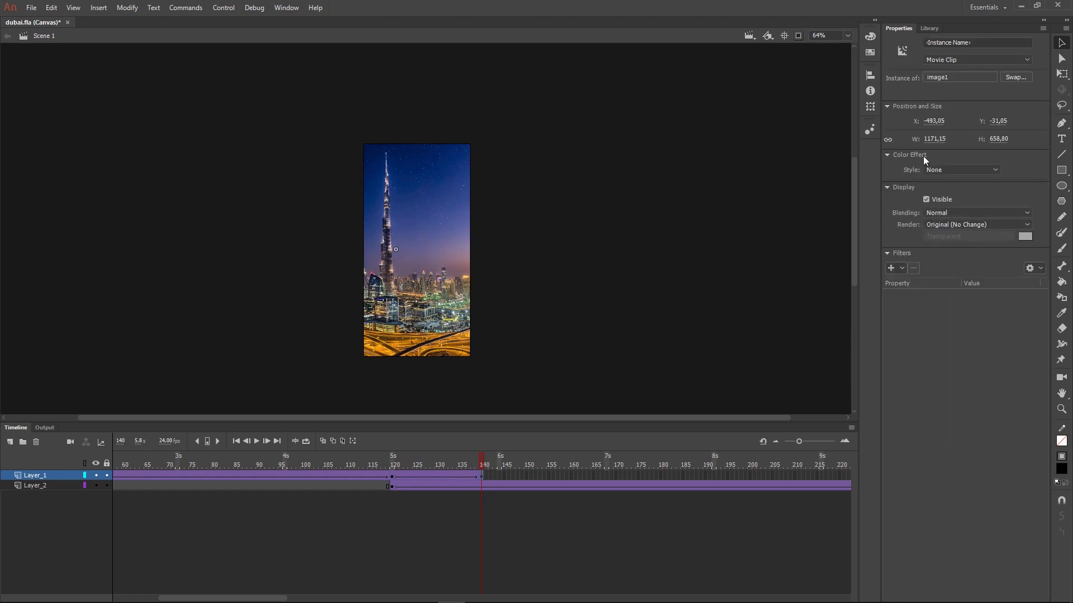
{"action": "left_click", "coordinate": [993, 172]}
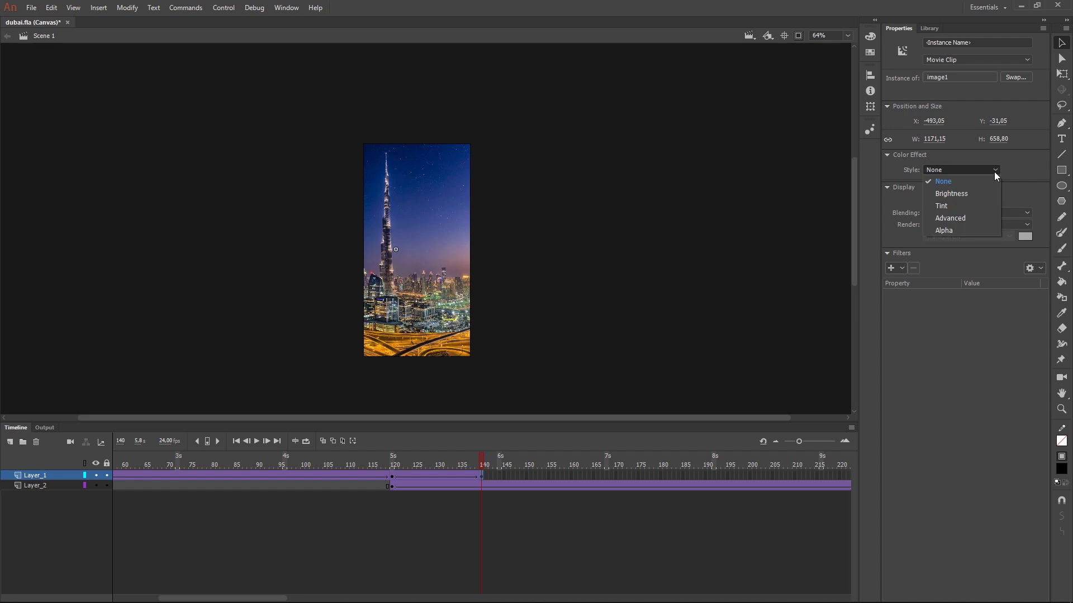
{"action": "left_click", "coordinate": [967, 233]}
{"action": "left_click", "coordinate": [927, 185]}
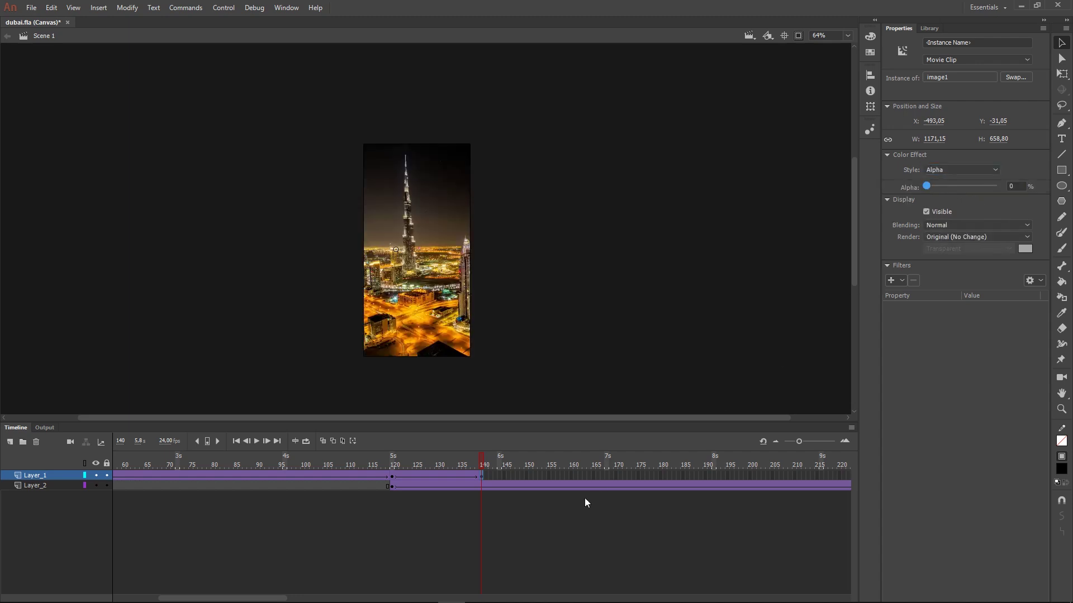
{"action": "left_click", "coordinate": [572, 532]}
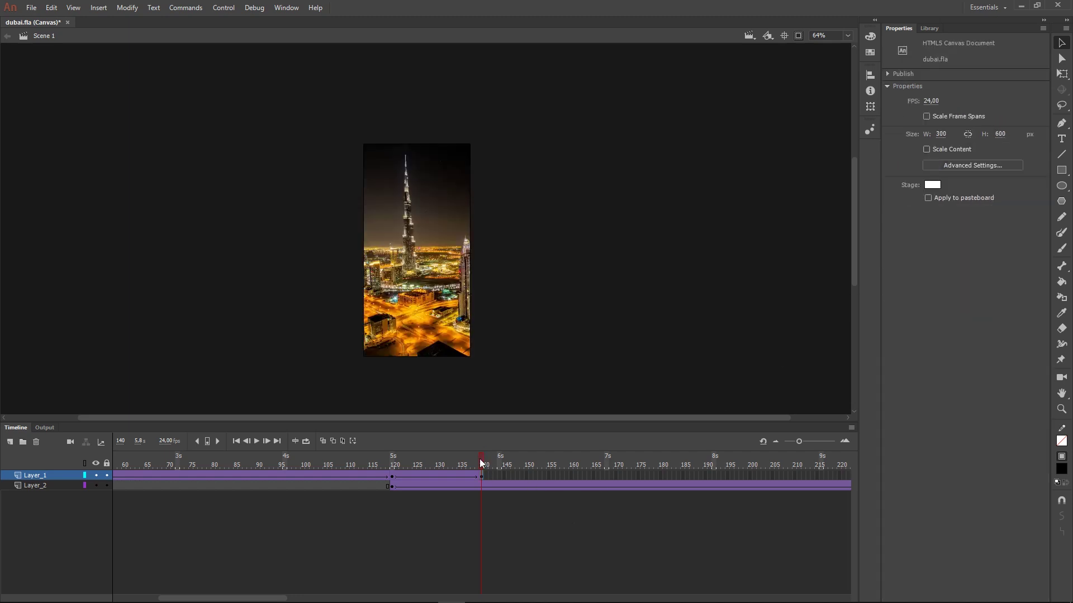
- Scrub through the overlap between frames 120 and 140 to check the fade from image1 to image2
{"action": "left_click_drag", "start_coordinate": [481, 464], "coordinate": [380, 467]}
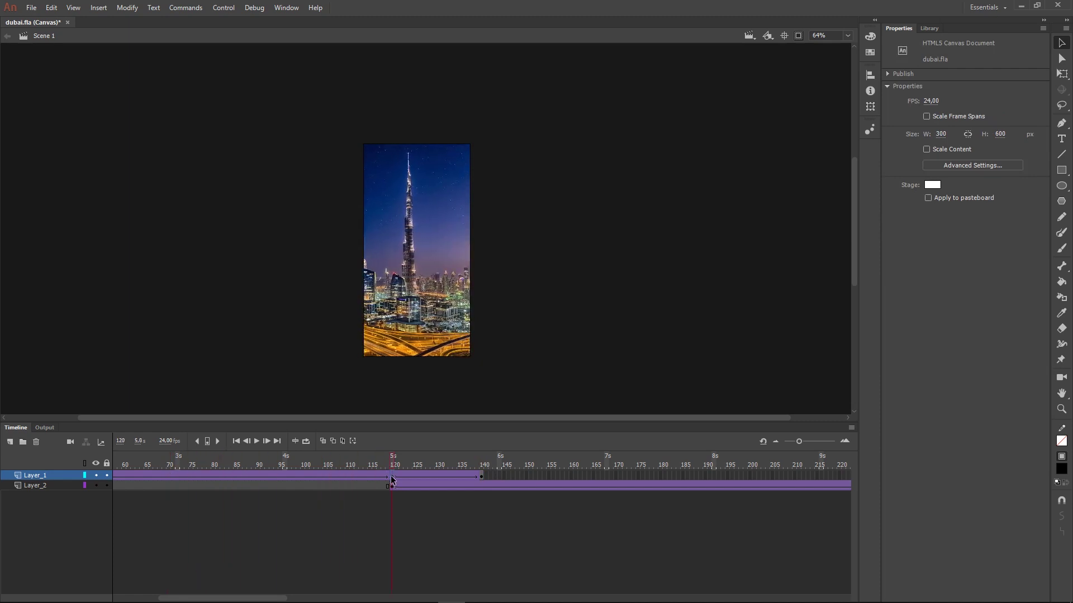
{"action": "left_click", "coordinate": [393, 477]}
{"action": "left_click_drag", "start_coordinate": [395, 465], "coordinate": [463, 458]}
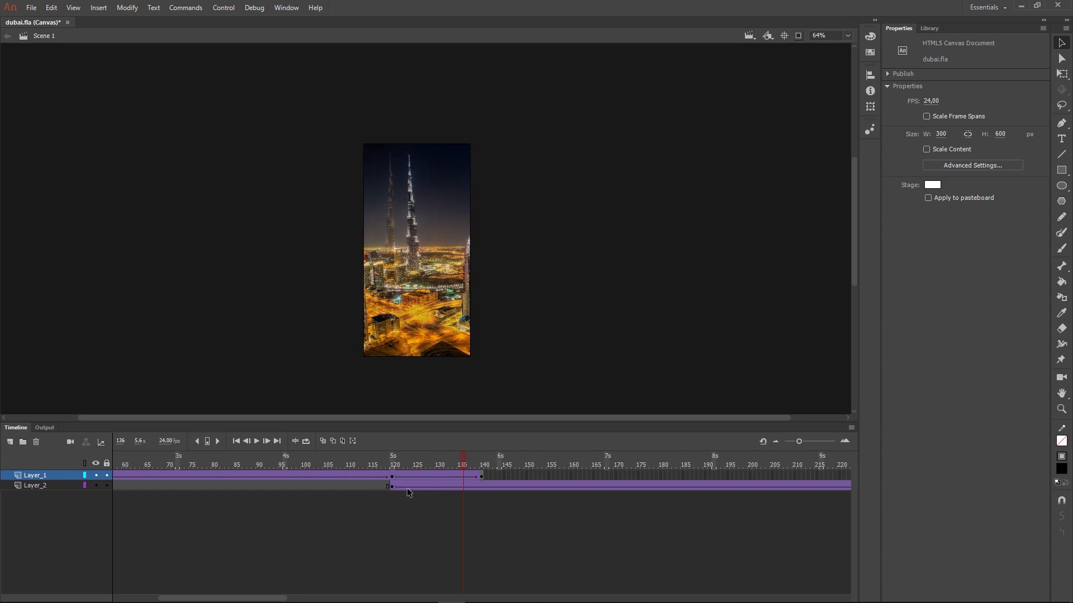
{"action": "mouse_move", "coordinate": [460, 467]}
{"action": "left_mouse_down"}
{"action": "mouse_move", "coordinate": [398, 463]}
{"action": "mouse_move", "coordinate": [440, 465]}
{"action": "left_mouse_up"}
- Test the banner with the crossfade in the browser, then close the preview and return to the timeline
{"action": "key", "text": "ctrl+Return"}
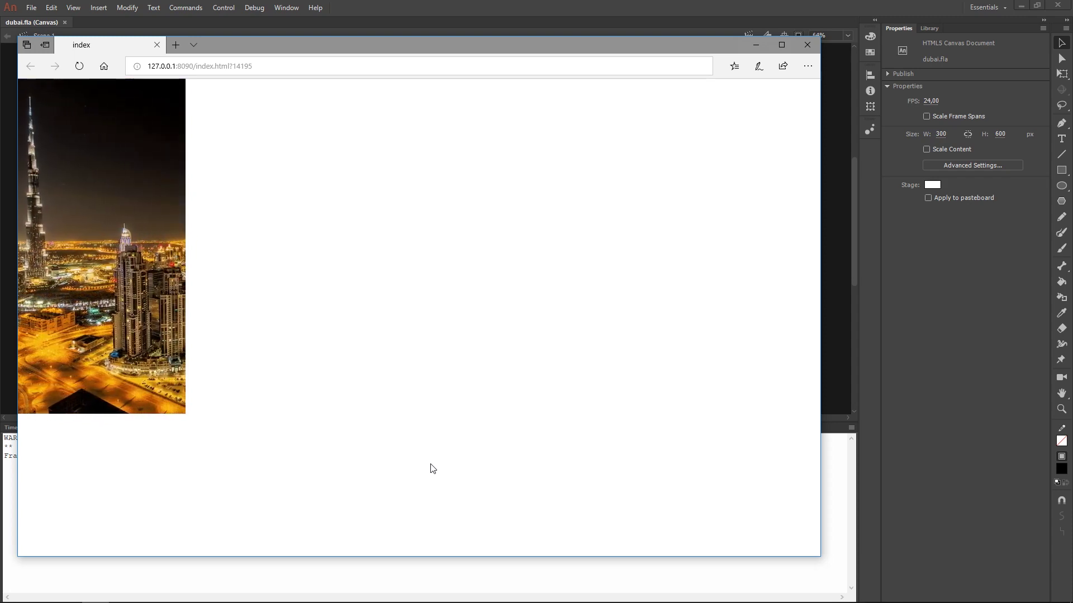
{"action": "left_click", "coordinate": [807, 45]}
{"action": "left_click", "coordinate": [16, 428]}
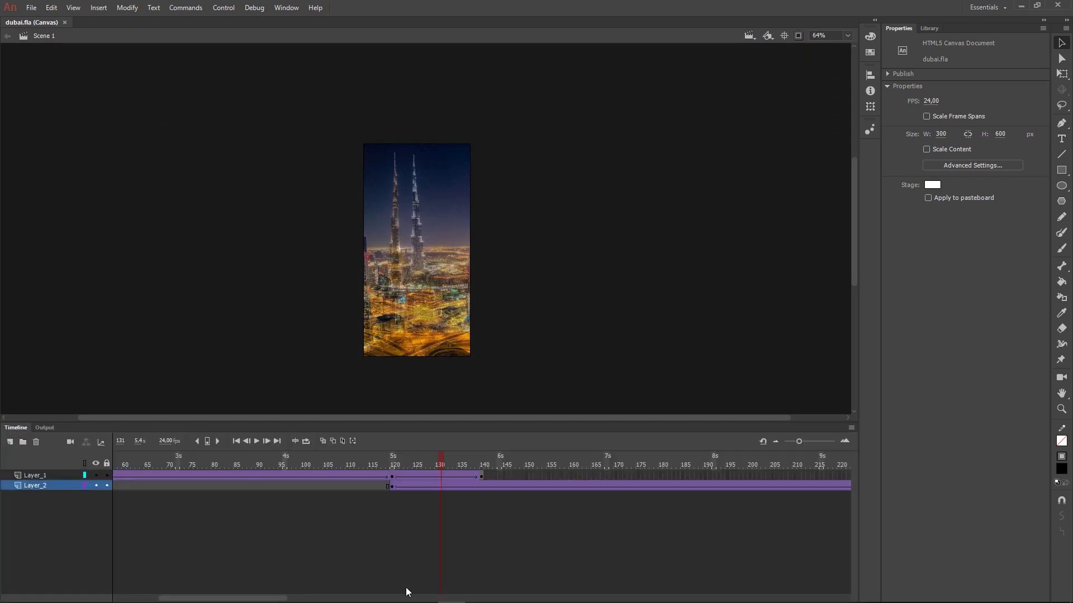
- Scrub the timeline from before the crossfade through to frame 279 to check the end of the Layer_2 animation
{"action": "scroll", "coordinate": [405, 591], "scroll_direction": "right", "scroll_amount": 5}
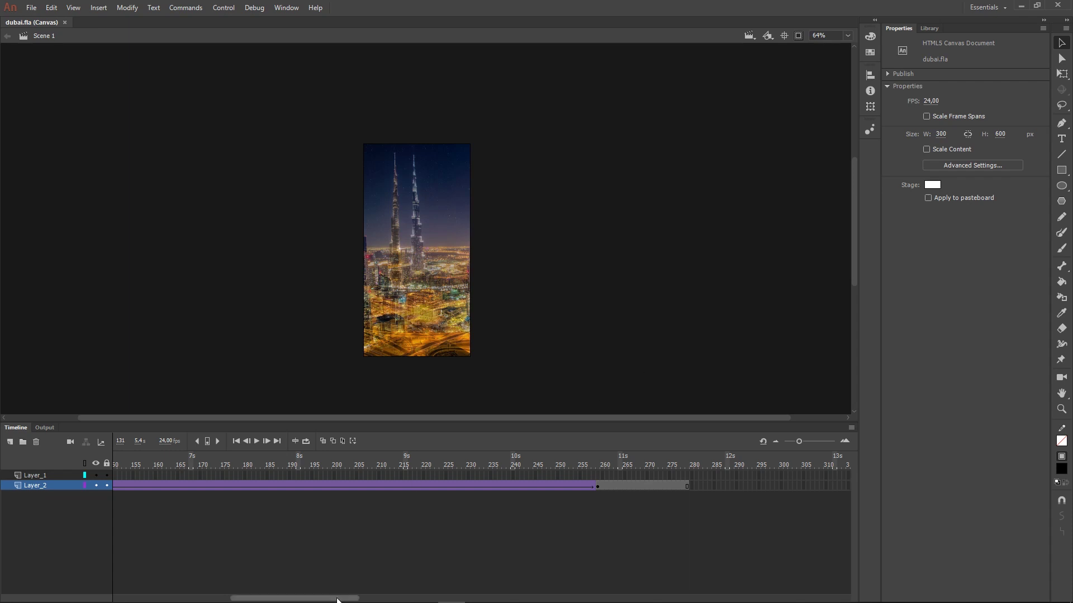
{"action": "left_click_drag", "start_coordinate": [342, 598], "coordinate": [264, 590]}
{"action": "left_click_drag", "start_coordinate": [457, 460], "coordinate": [373, 466]}
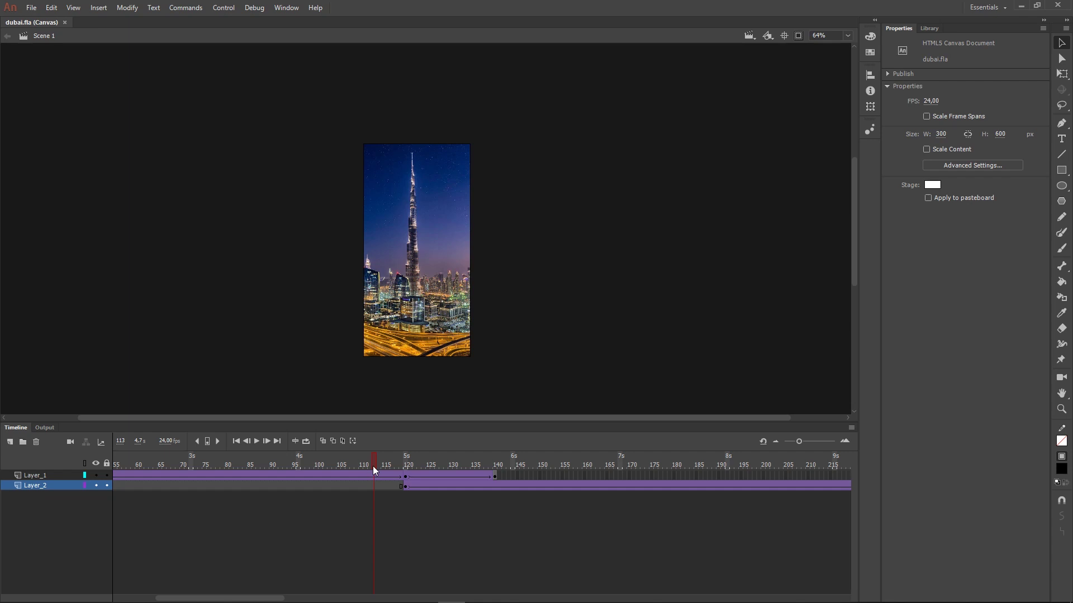
{"action": "left_click_drag", "start_coordinate": [373, 466], "coordinate": [863, 447]}
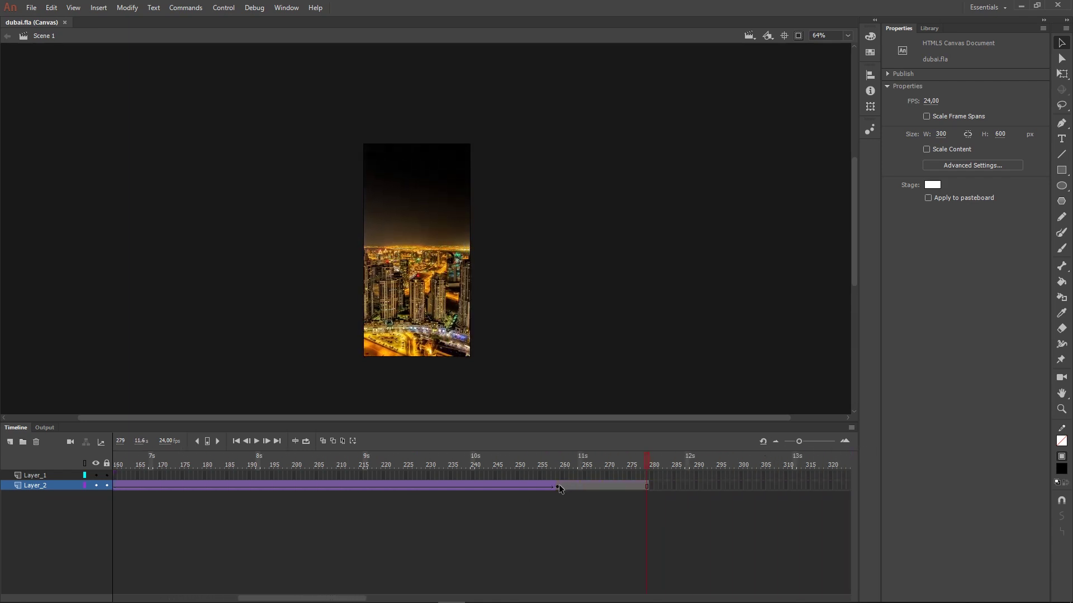
- Move image2 further left on the closing Layer_2 keyframe at frame 259, to an X position of about -753.55
{"action": "left_click", "coordinate": [558, 488]}
{"action": "key", "text": "shift+Left"}
{"action": "key", "text": "shift+Left"}
{"action": "key", "text": "shift+Left"}
{"action": "key", "text": "shift+Left"}
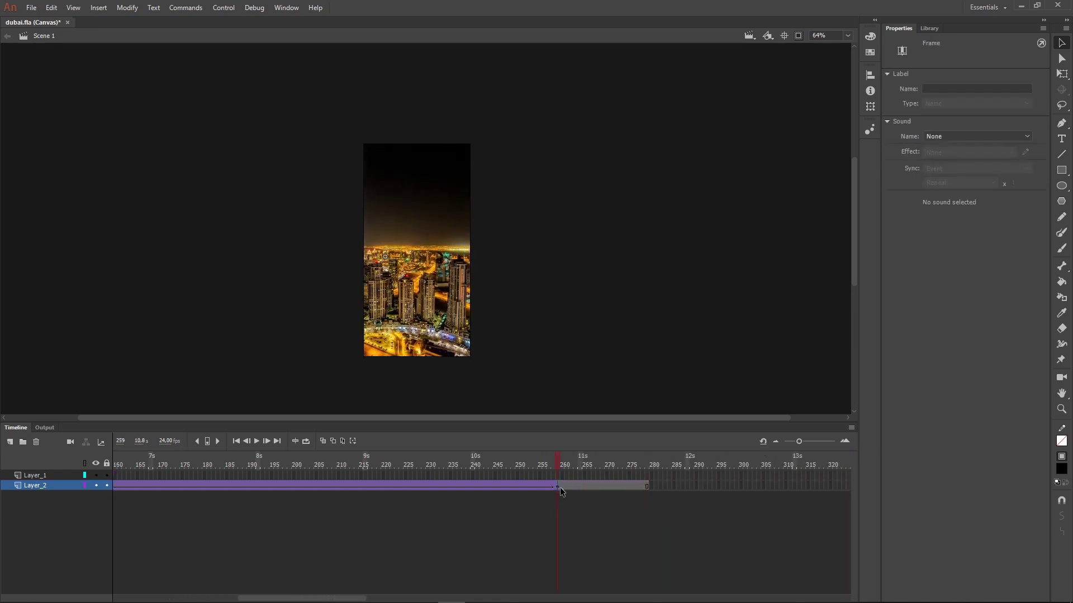
{"action": "key", "text": "shift+Left"}
{"action": "key", "text": "shift+Left"}
{"action": "key", "text": "shift+Left"}
{"action": "key", "text": "shift+Left"}
{"action": "key", "text": "shift+Left"}
{"action": "key", "text": "shift+Left"}
{"action": "key", "text": "shift+Left"}
{"action": "key", "text": "shift+Left"}
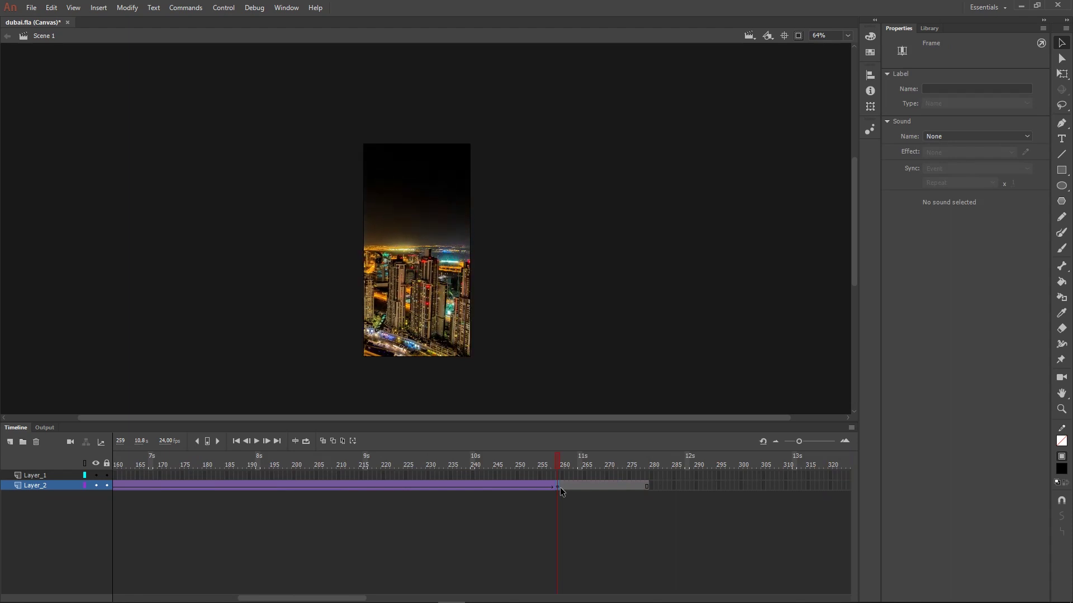
{"action": "key", "text": "shift+Left"}
{"action": "key", "text": "shift+Left"}
{"action": "key", "text": "shift+Left"}
{"action": "key", "text": "shift+Left"}
{"action": "key", "text": "shift+Left"}
{"action": "key", "text": "shift+Left"}
{"action": "key", "text": "shift+Left"}
{"action": "key", "text": "shift+Left"}
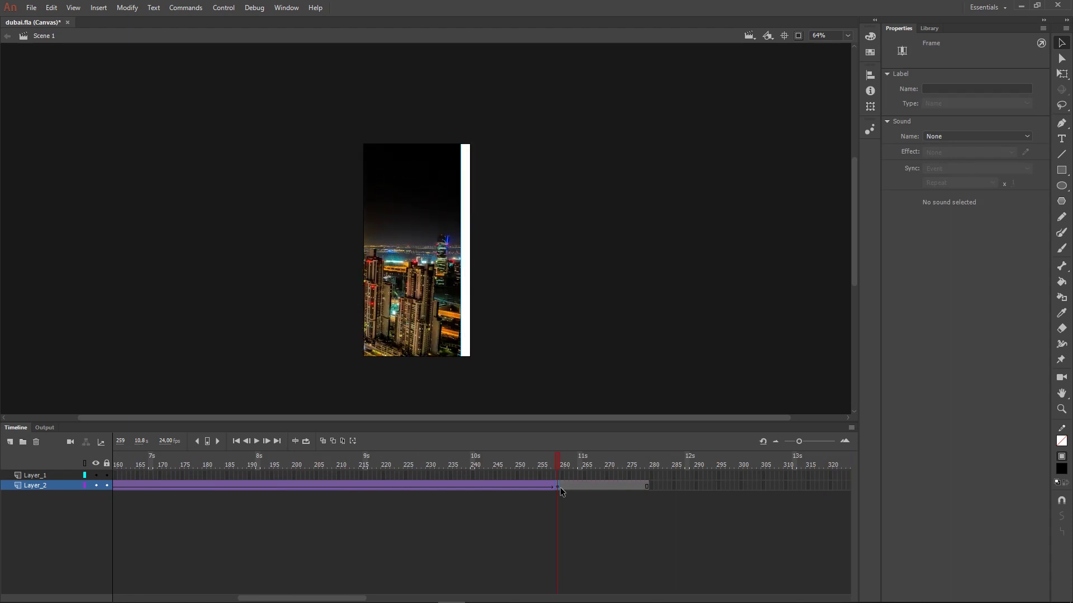
- Test the longer image2 movement in the browser, then close the preview and go back to the timeline
{"action": "key", "text": "ctrl+Return"}
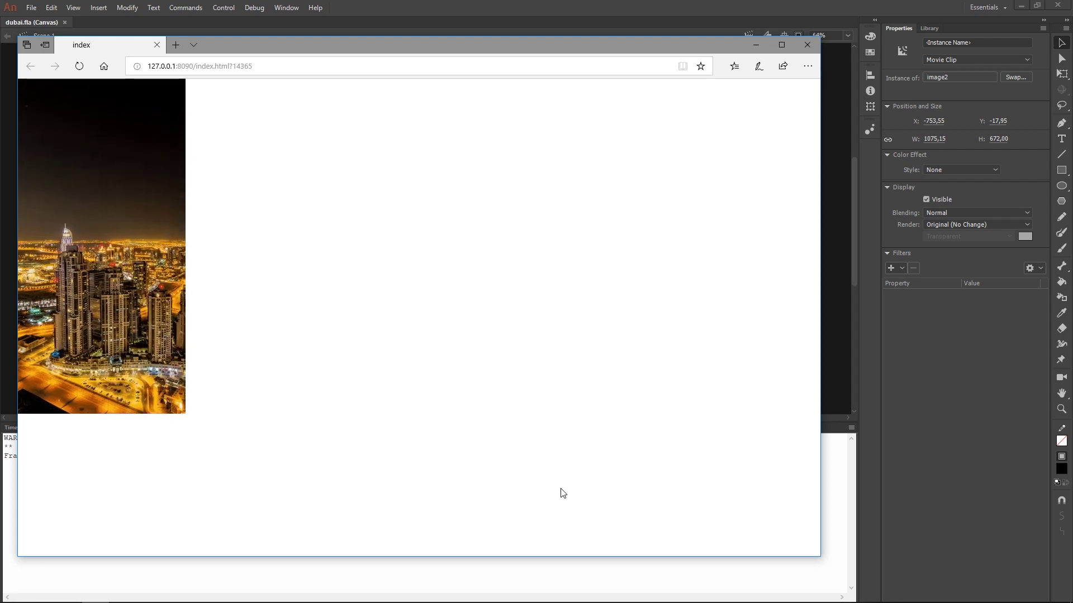
{"action": "left_click", "coordinate": [808, 58]}
{"action": "left_click", "coordinate": [807, 47]}
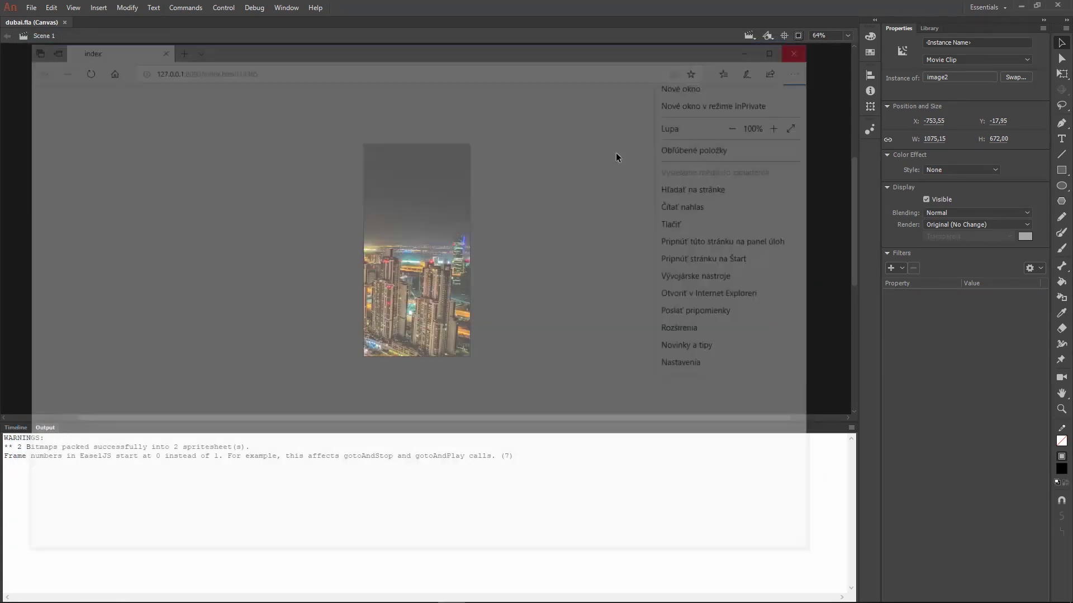
{"action": "left_click", "coordinate": [15, 428]}
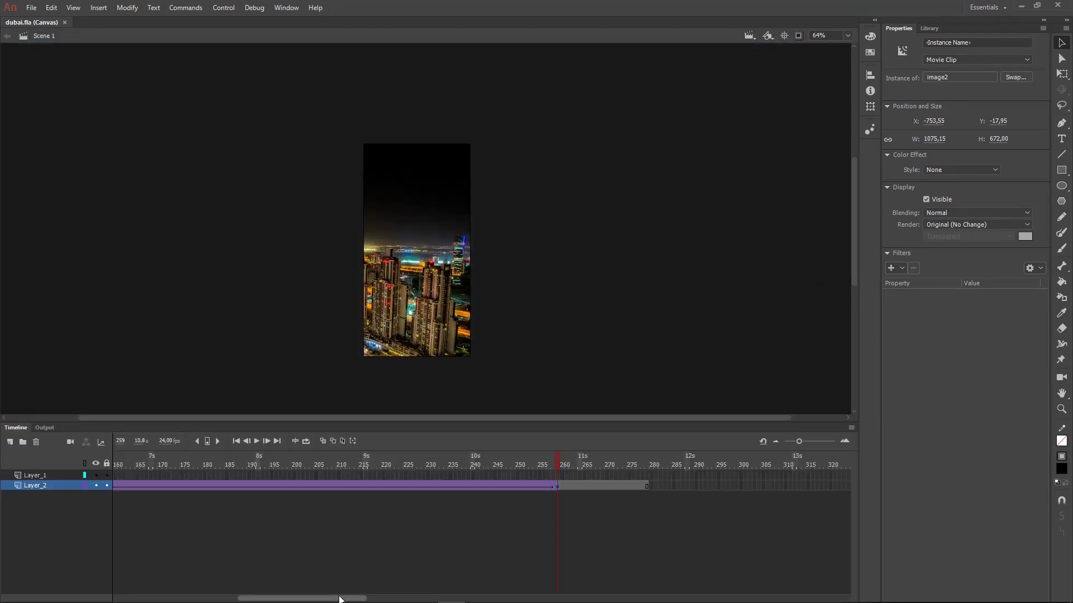
- Clear the Layer_1 keyframe at frame 120 so the fade of image1 spans its entire tween up to frame 140
{"action": "left_click_drag", "start_coordinate": [340, 599], "coordinate": [250, 591]}
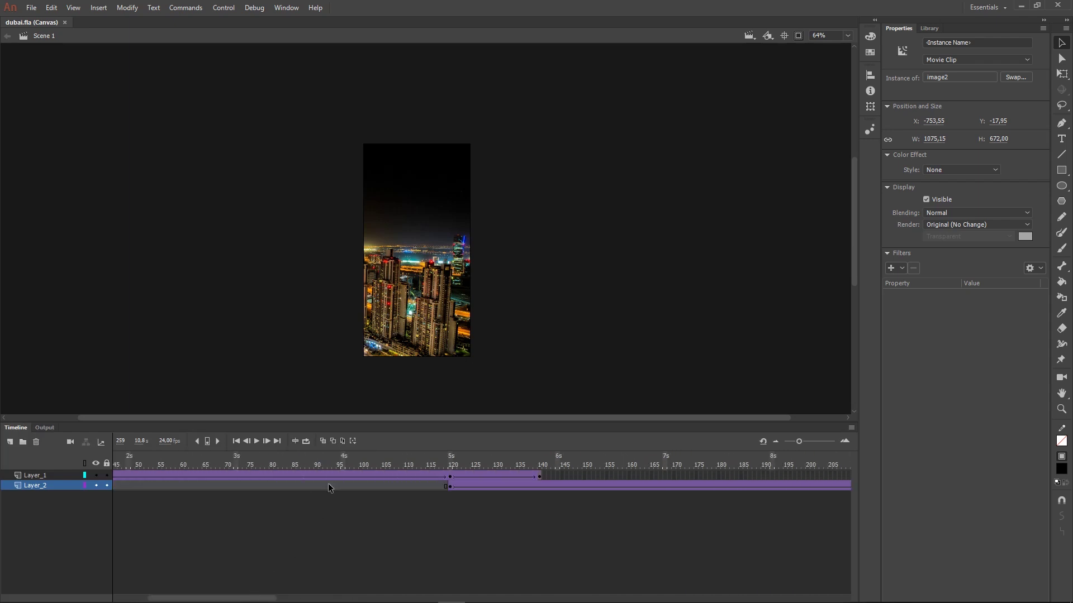
{"action": "left_click", "coordinate": [451, 476]}
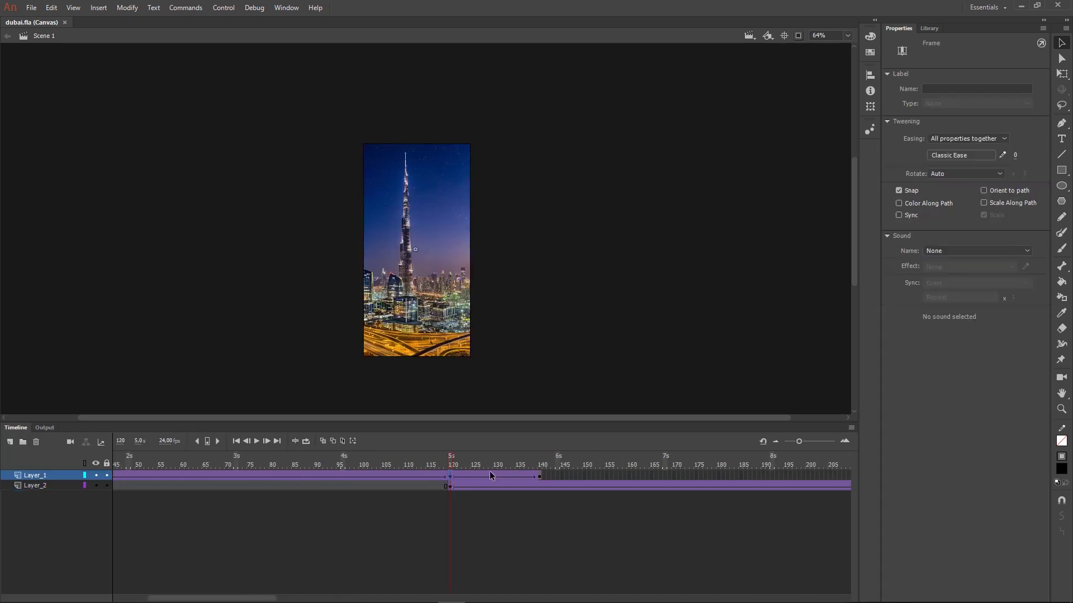
{"action": "left_click", "coordinate": [538, 474]}
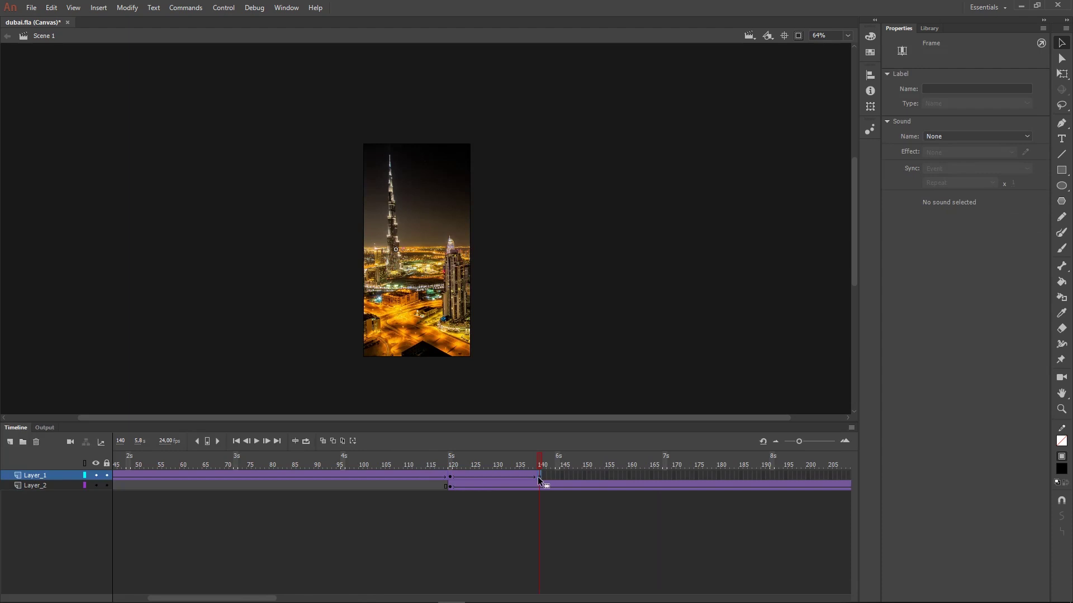
{"action": "left_click", "coordinate": [450, 476]}
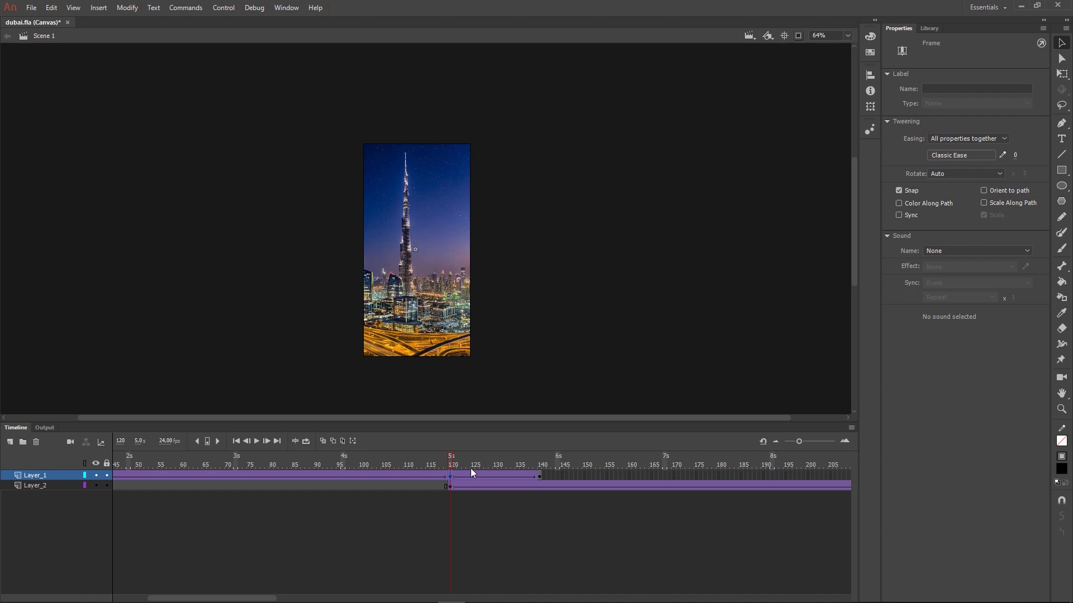
{"action": "key", "text": "shift+F6"}
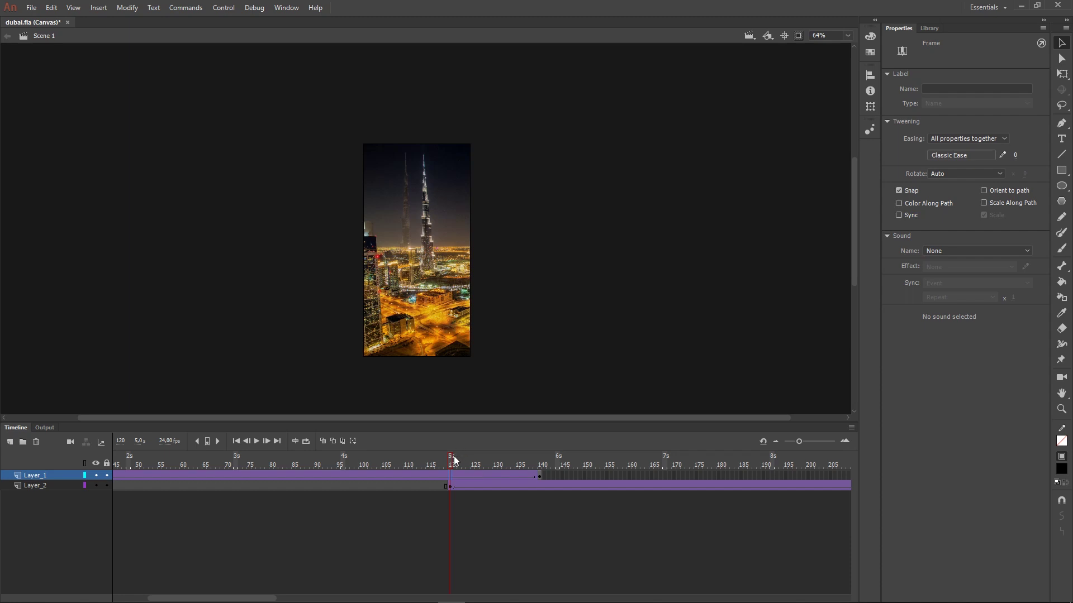
- Restore the cleared Layer_1 keyframe at frame 120 and clear it again
{"action": "key", "text": "ctrl+z"}
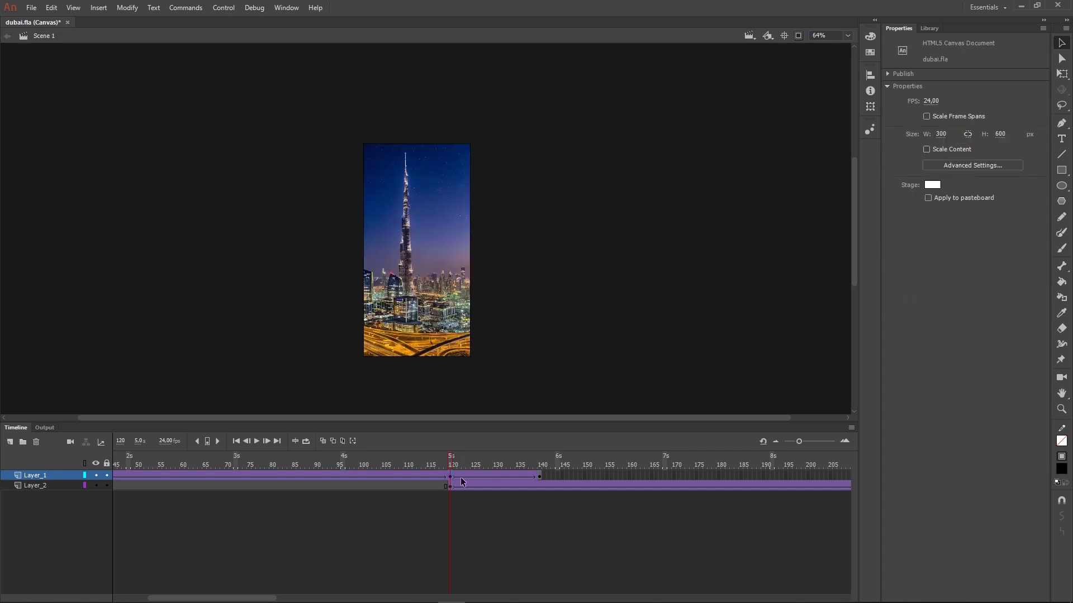
{"action": "left_click", "coordinate": [454, 477]}
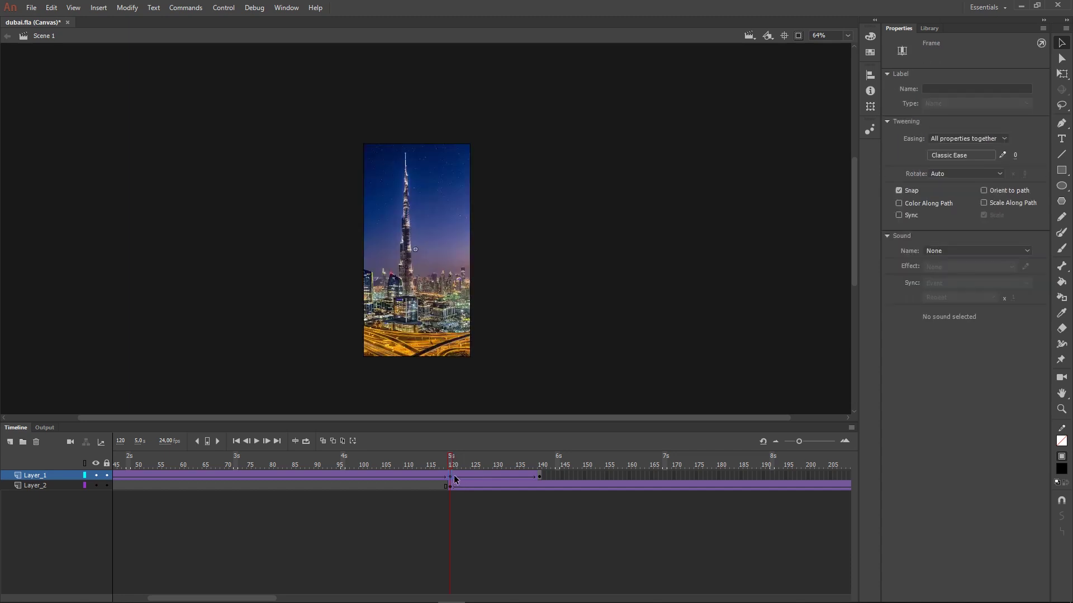
{"action": "key", "text": "shift+F6"}
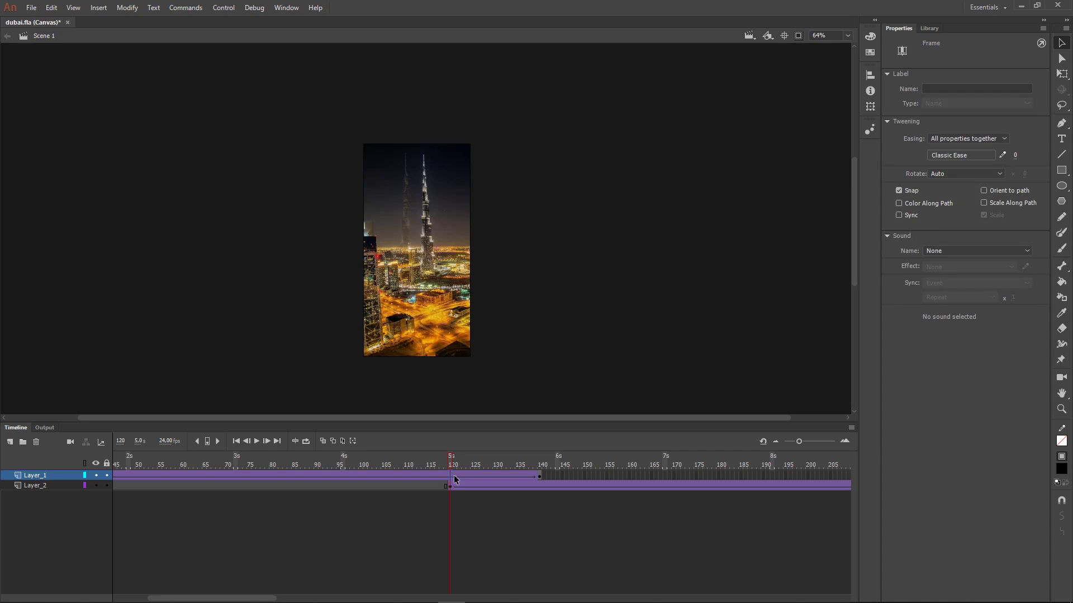
- Set the alpha of image1 to 100% on the closing Layer_1 keyframe at frame 140
{"action": "left_click", "coordinate": [540, 476]}
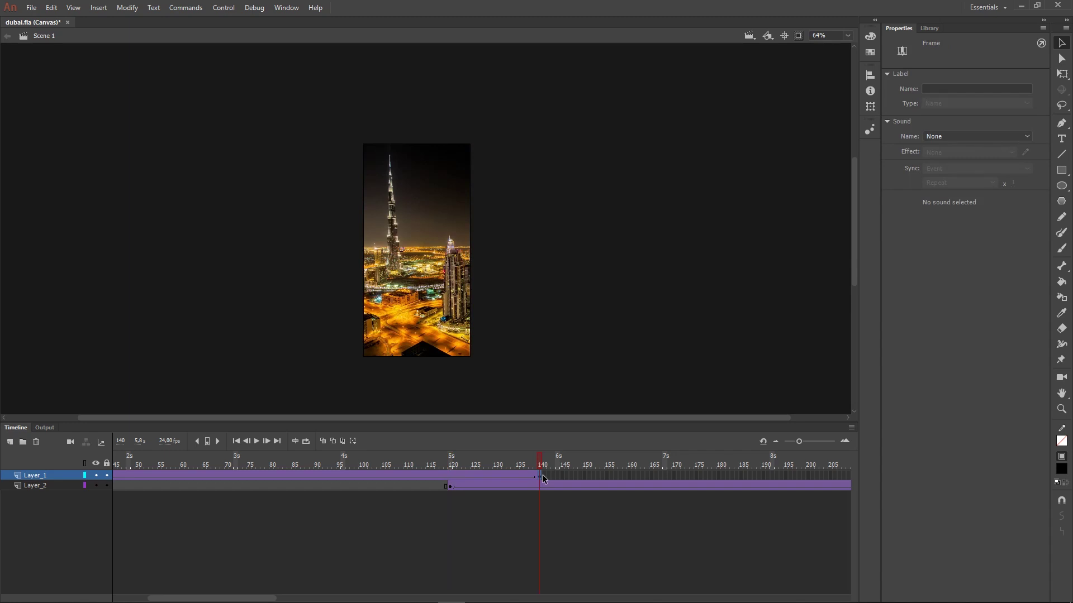
{"action": "left_click", "coordinate": [434, 326]}
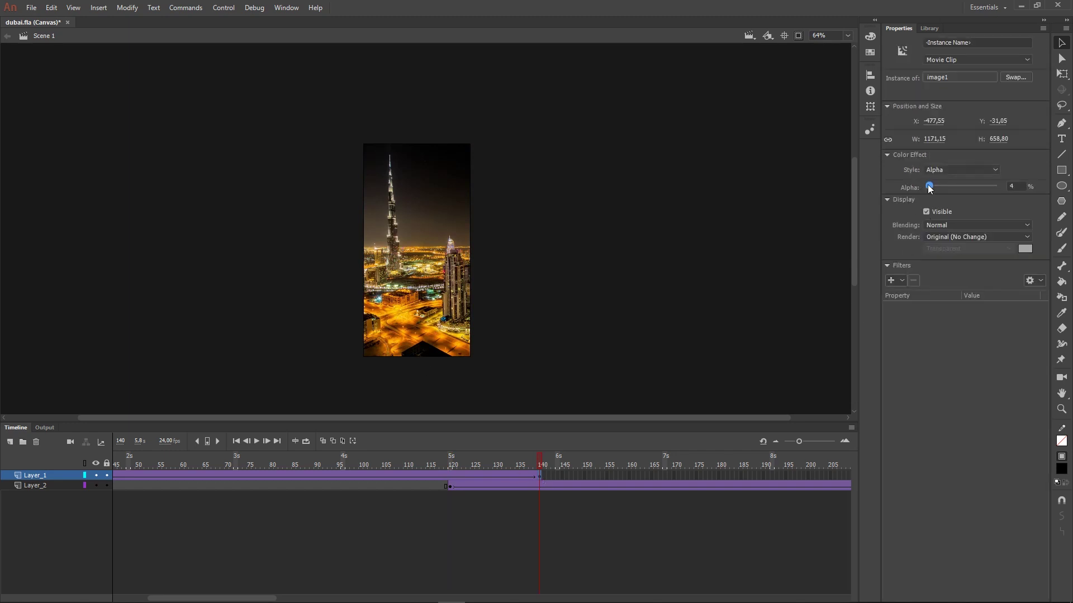
{"action": "left_click_drag", "start_coordinate": [927, 186], "coordinate": [1005, 185]}
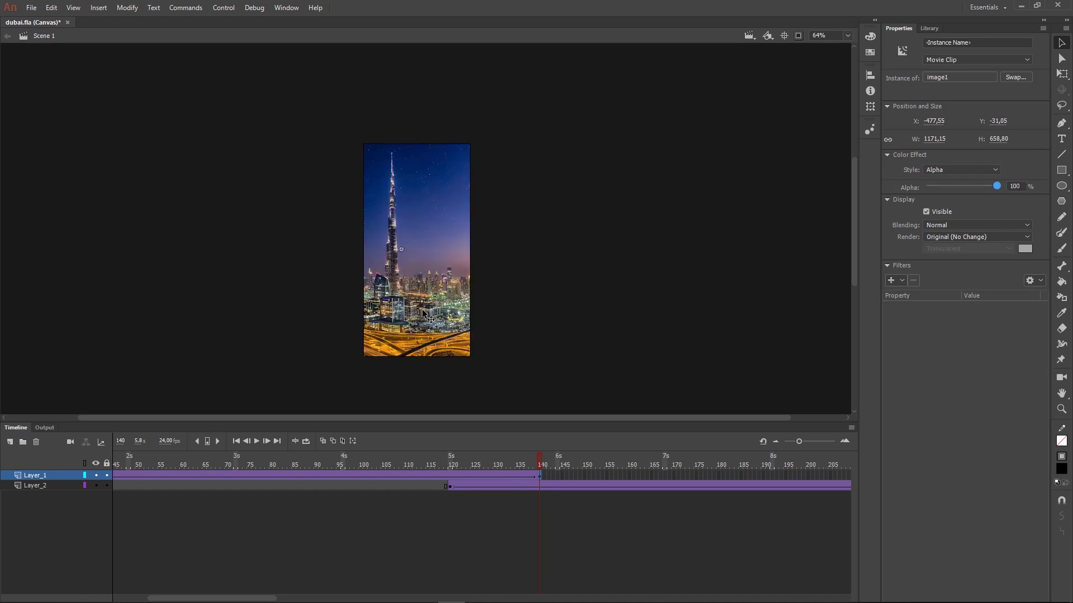
- Move image1 further left on the Layer_1 keyframe at frame 140, to an X position of about -632.55
{"action": "left_click_drag", "start_coordinate": [430, 311], "coordinate": [424, 312]}
{"action": "key", "text": "shift+Left"}
{"action": "key", "text": "shift+Left"}
{"action": "key", "text": "shift+Left"}
{"action": "key", "text": "shift+Left"}
{"action": "key", "text": "shift+Left"}
{"action": "key", "text": "shift+Left"}
{"action": "key", "text": "shift+Left"}
{"action": "key", "text": "shift+Left"}
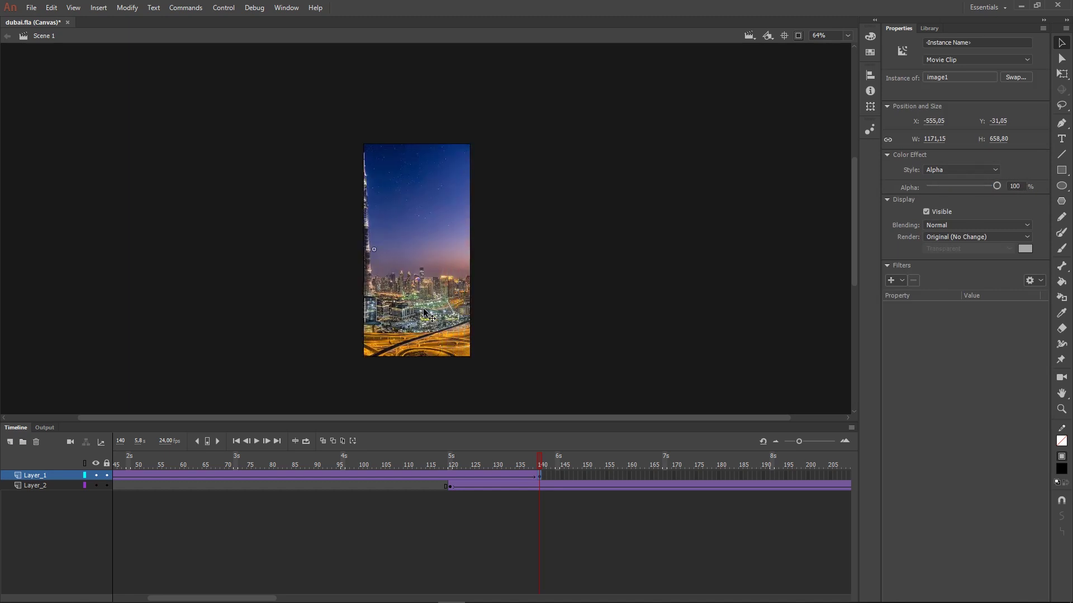
{"action": "key", "text": "shift+Left"}
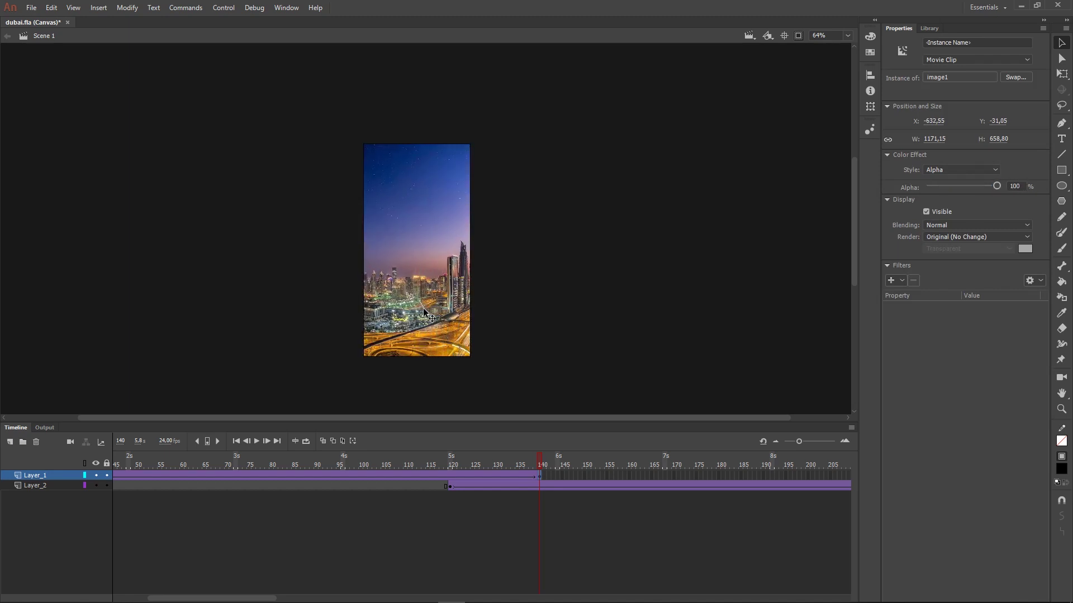
- Insert a Layer_1 keyframe at frame 120 and make image1 fully transparent on the keyframe at frame 140
{"action": "left_click", "coordinate": [450, 476]}
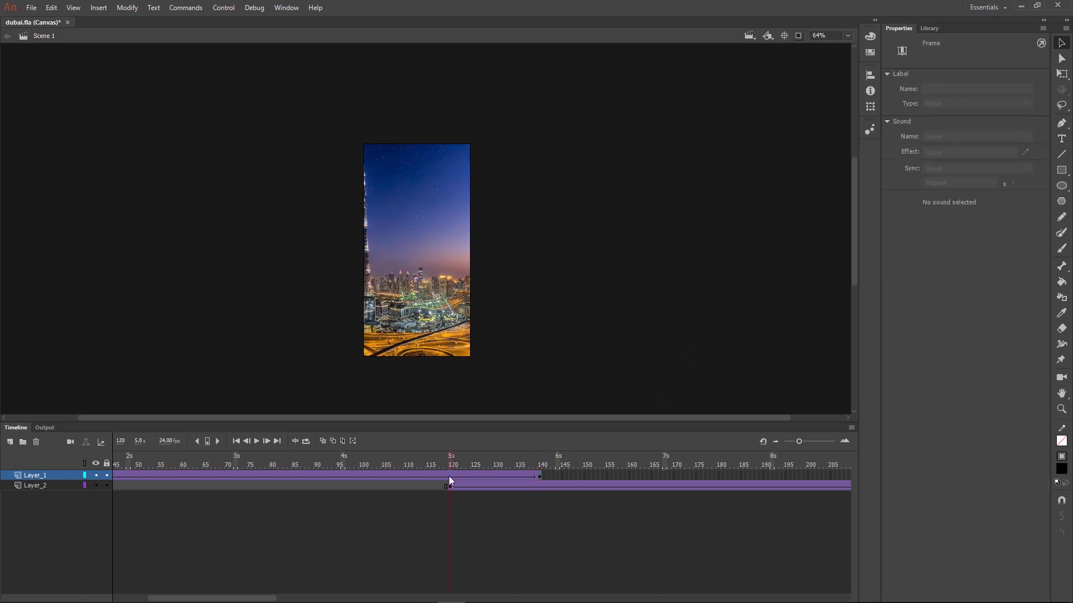
{"action": "left_click", "coordinate": [539, 476]}
{"action": "left_click", "coordinate": [441, 310]}
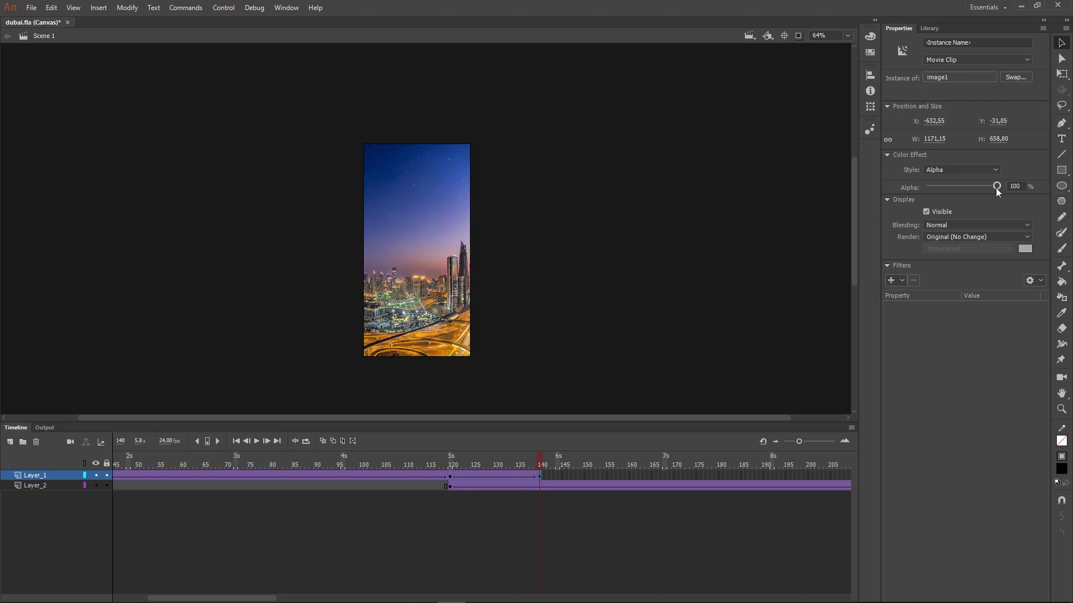
{"action": "left_click_drag", "start_coordinate": [996, 188], "coordinate": [899, 183]}
{"action": "left_click", "coordinate": [383, 565]}
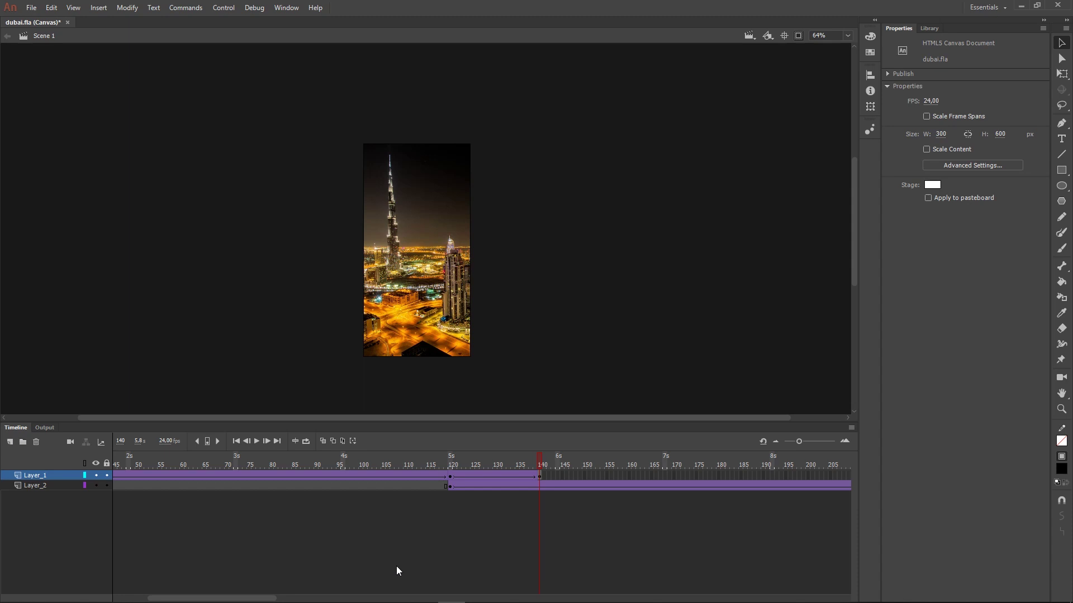
- Examine the end of Layer_2, from its closing keyframe at frame 259 to the last held frame at 279
{"action": "left_click_drag", "start_coordinate": [541, 463], "coordinate": [871, 458]}
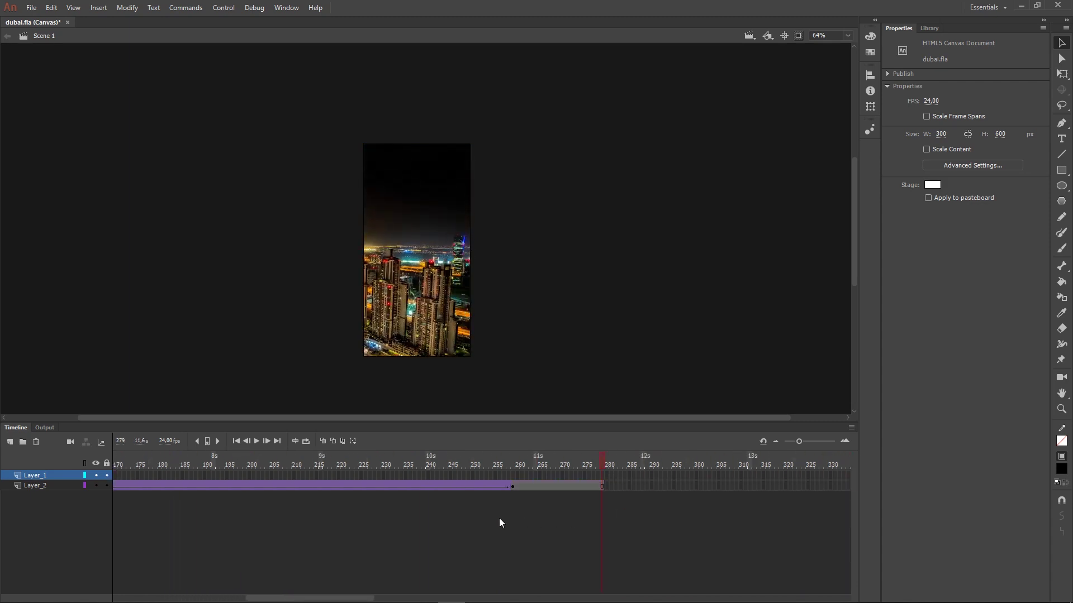
{"action": "left_click", "coordinate": [512, 486]}
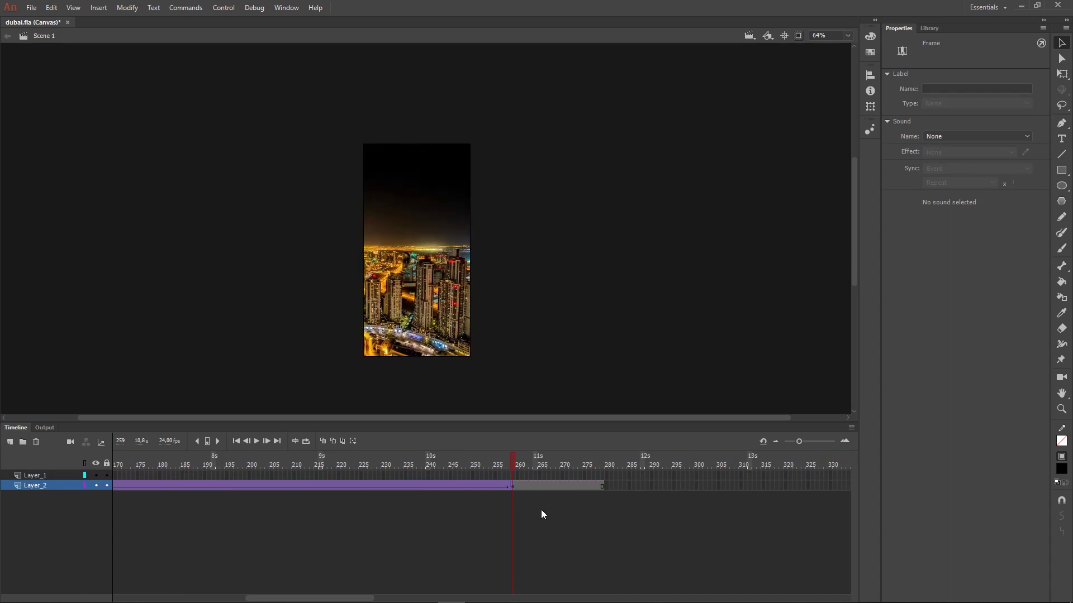
{"action": "left_click", "coordinate": [540, 511]}
{"action": "left_click_drag", "start_coordinate": [518, 460], "coordinate": [511, 486]}
{"action": "left_click", "coordinate": [511, 486]}
{"action": "key", "text": "F6"}
{"action": "left_click", "coordinate": [600, 464]}
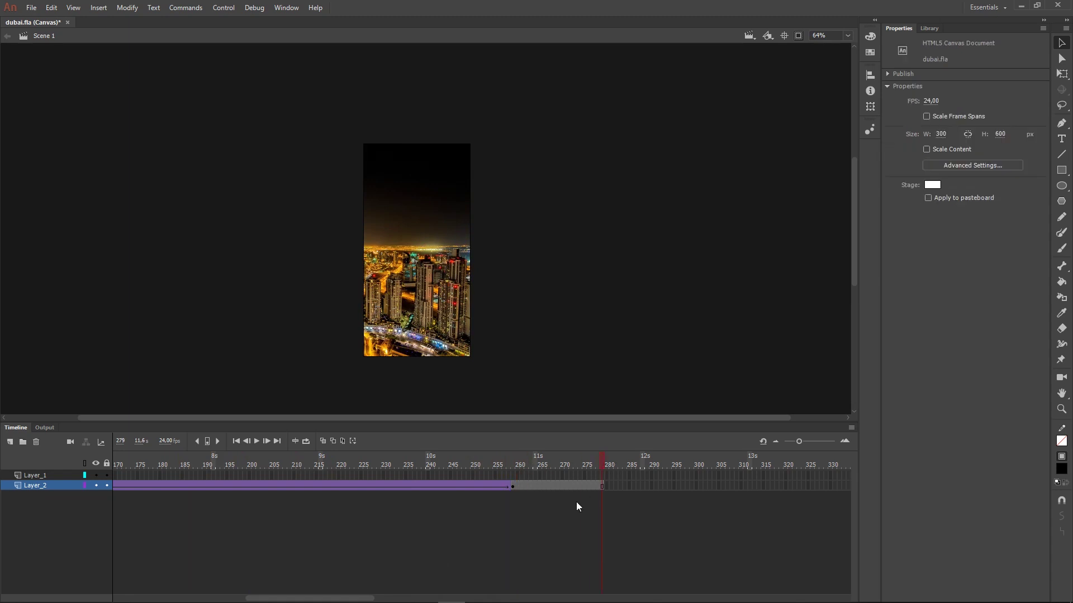
- Remove the surplus Layer_2 frames from frame 260 onward so the layer ends at its keyframe at frame 259
{"action": "left_click", "coordinate": [515, 486]}
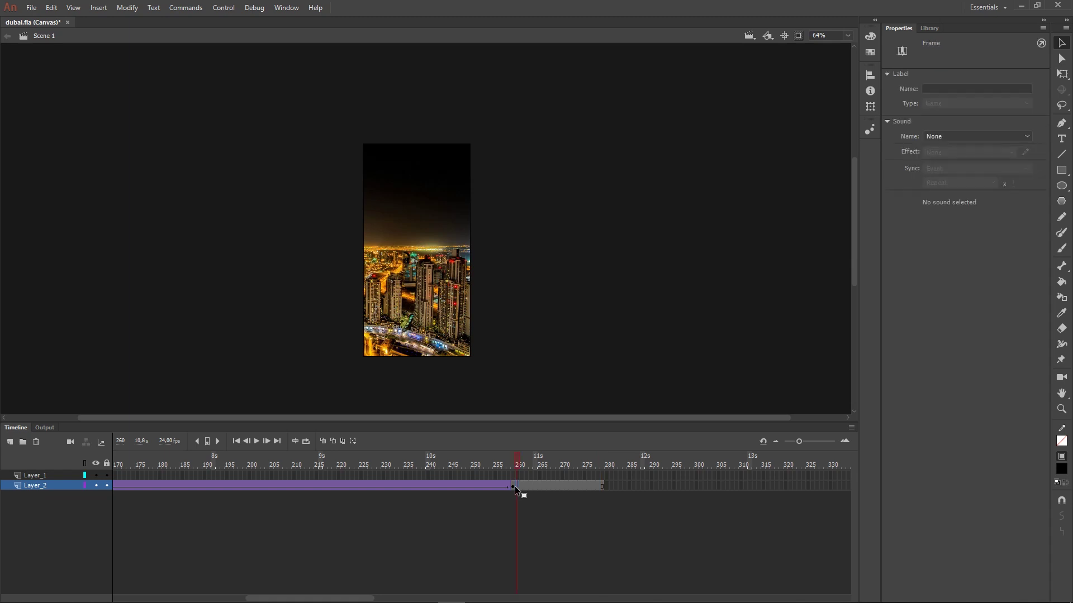
{"action": "left_click_drag", "start_coordinate": [798, 443], "coordinate": [800, 442]}
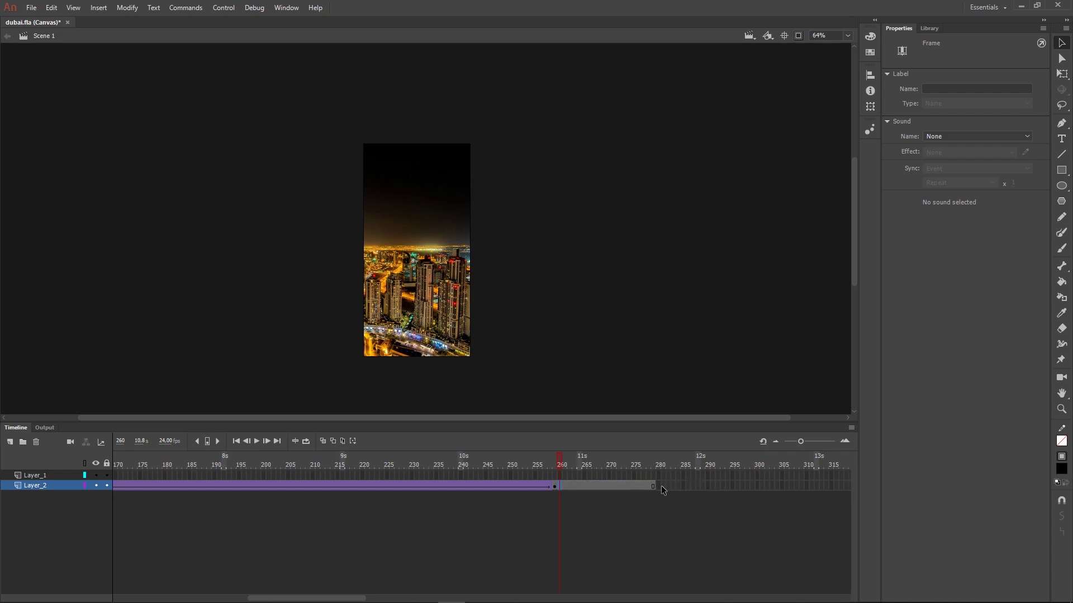
{"action": "left_click", "coordinate": [710, 487]}
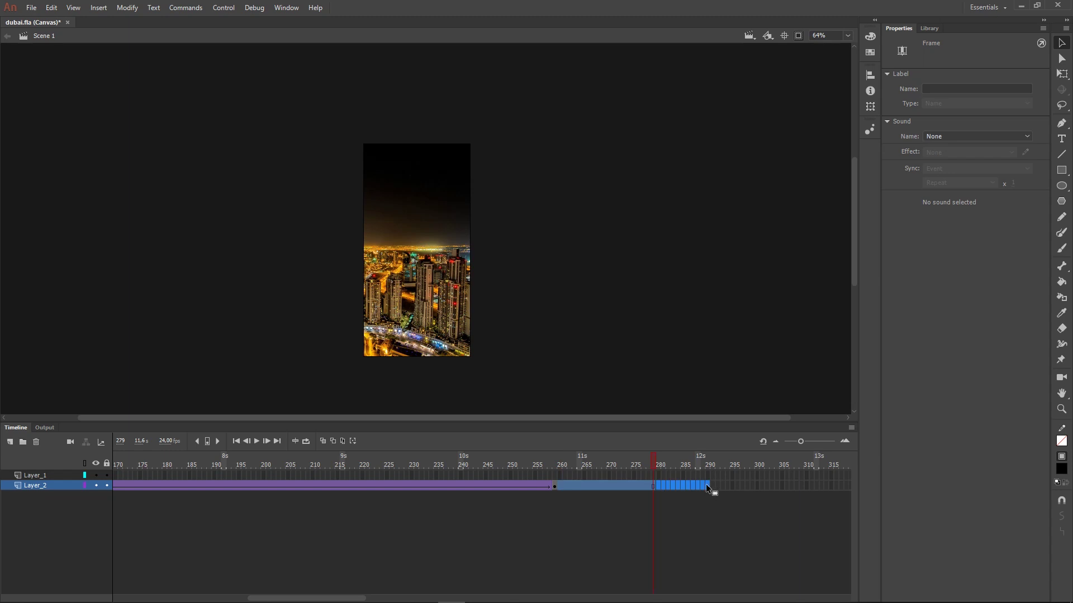
{"action": "right_click", "coordinate": [613, 488]}
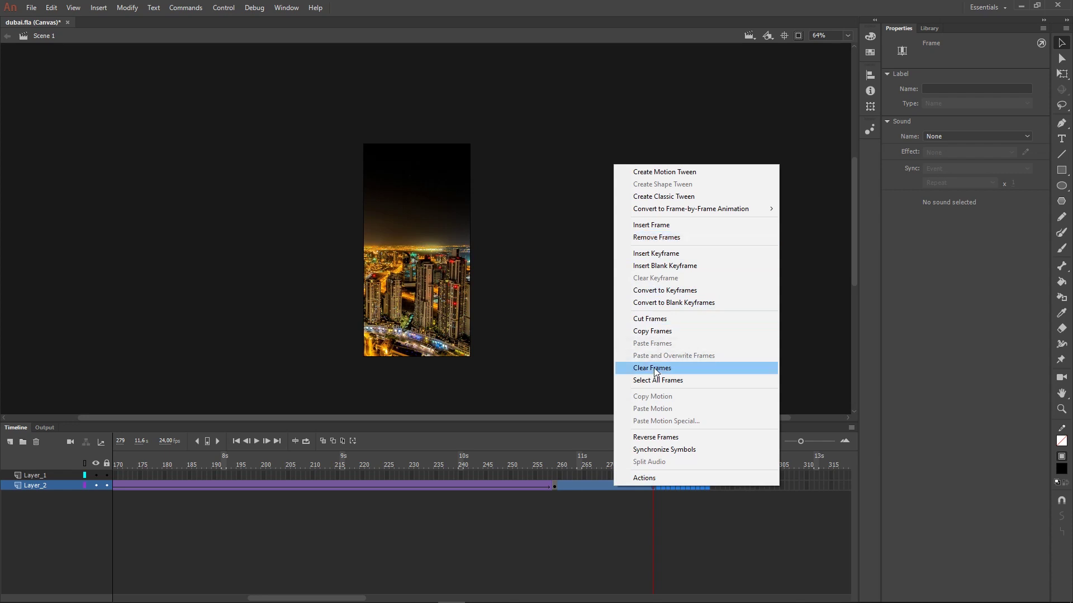
{"action": "left_click", "coordinate": [666, 239]}
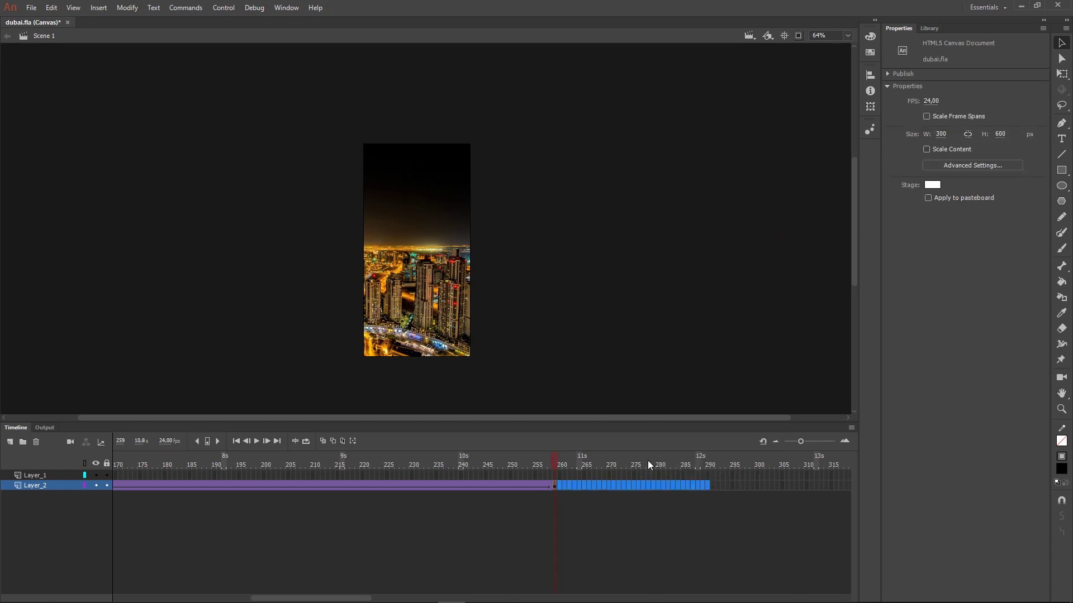
- Return to frame 1 and add a new layer above Layer_1
{"action": "left_click_drag", "start_coordinate": [556, 460], "coordinate": [95, 474]}
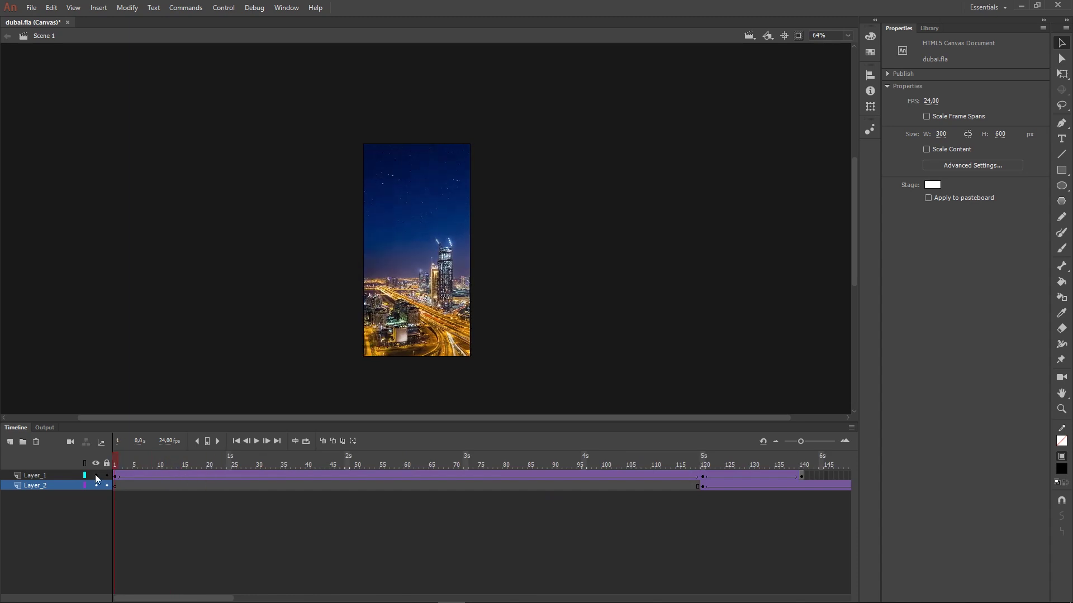
{"action": "left_click", "coordinate": [44, 475]}
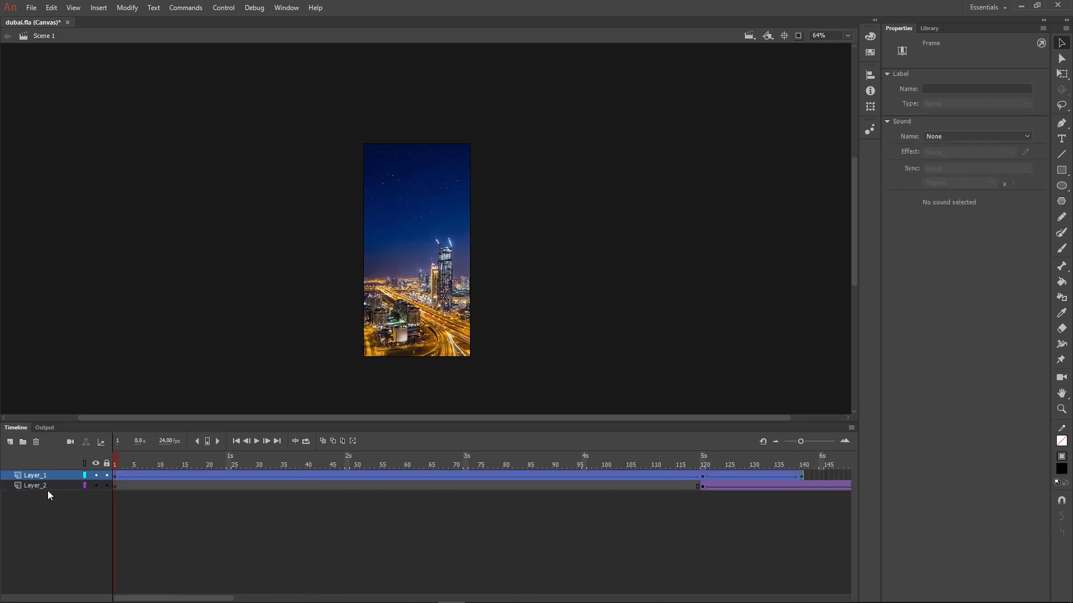
{"action": "left_click", "coordinate": [10, 442]}
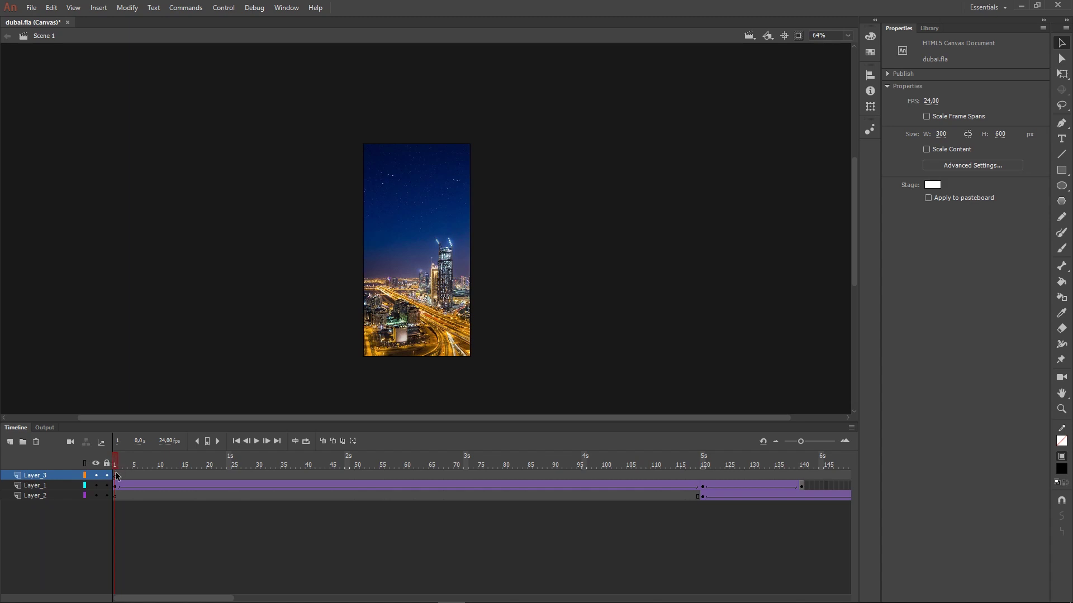
- Place image3.jpg from the project's images folder on the stage in the new layer at frame 40
{"action": "left_click_drag", "start_coordinate": [116, 462], "coordinate": [310, 461]}
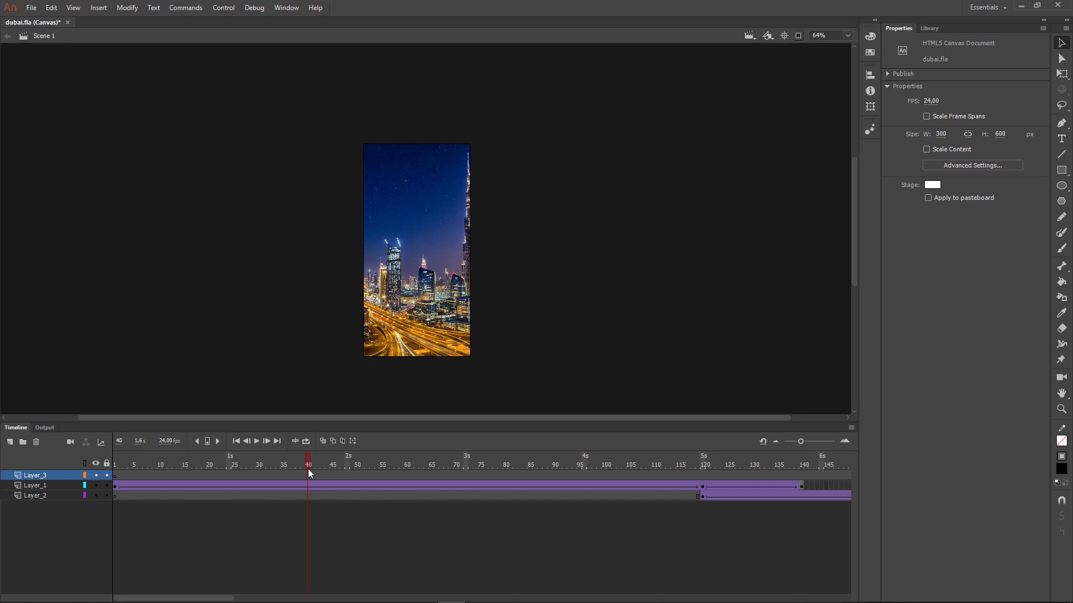
{"action": "left_click", "coordinate": [185, 597]}
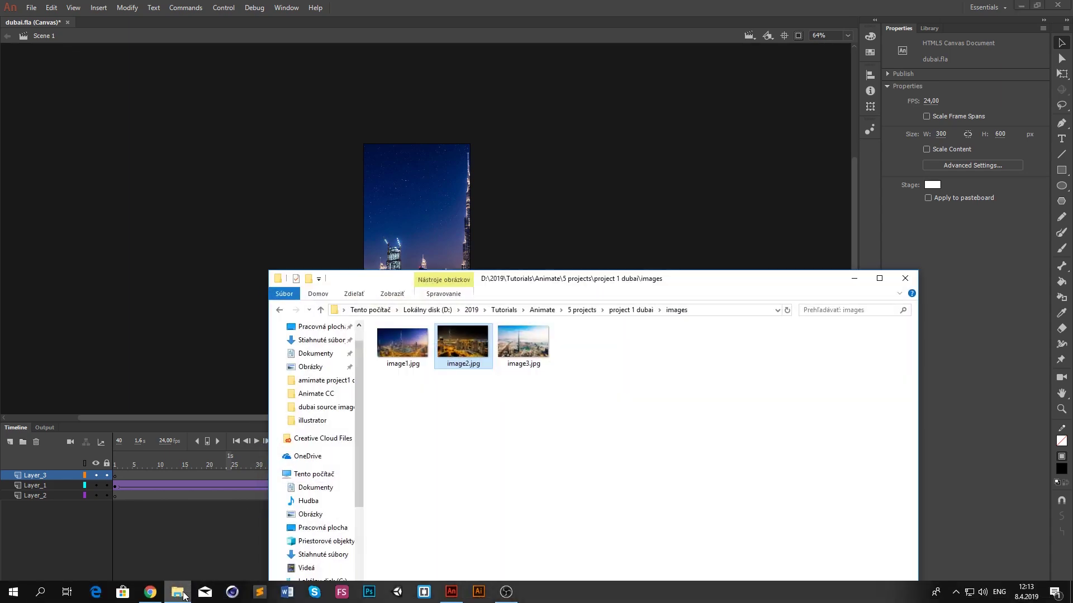
{"action": "left_click", "coordinate": [528, 351]}
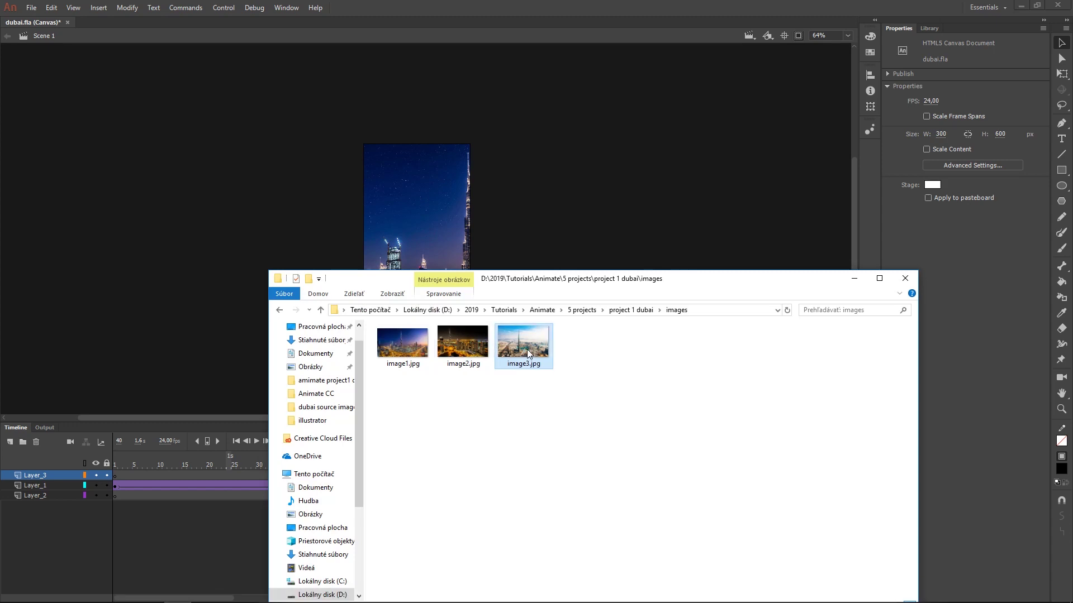
{"action": "left_click_drag", "start_coordinate": [525, 351], "coordinate": [421, 213]}
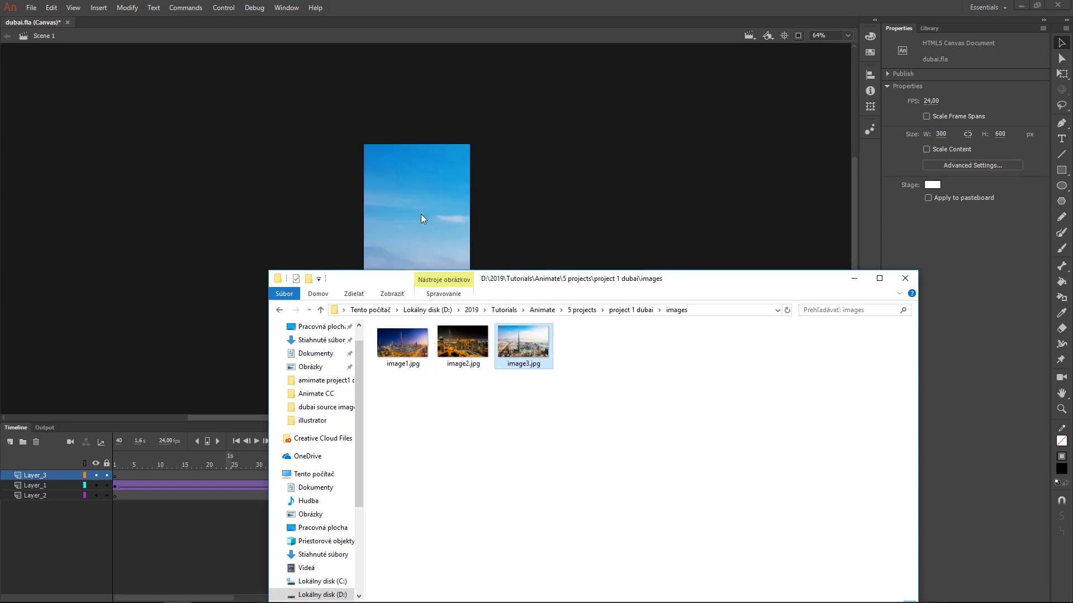
{"action": "left_click", "coordinate": [854, 278]}
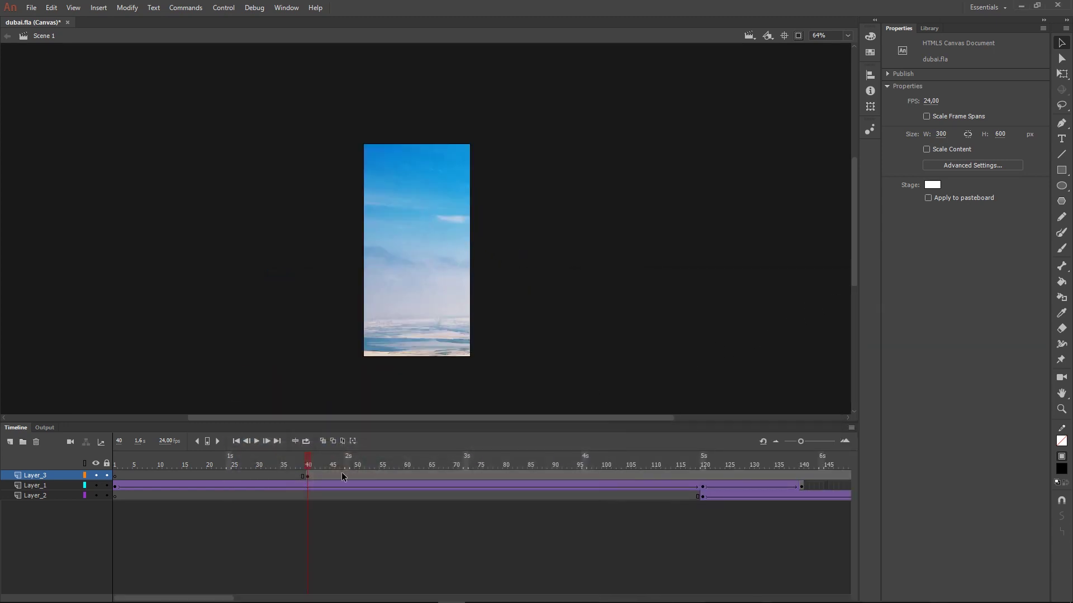
- Move the image3.jpg keyframe on Layer_3 from frame 40 to frame 1
{"action": "left_click", "coordinate": [309, 476]}
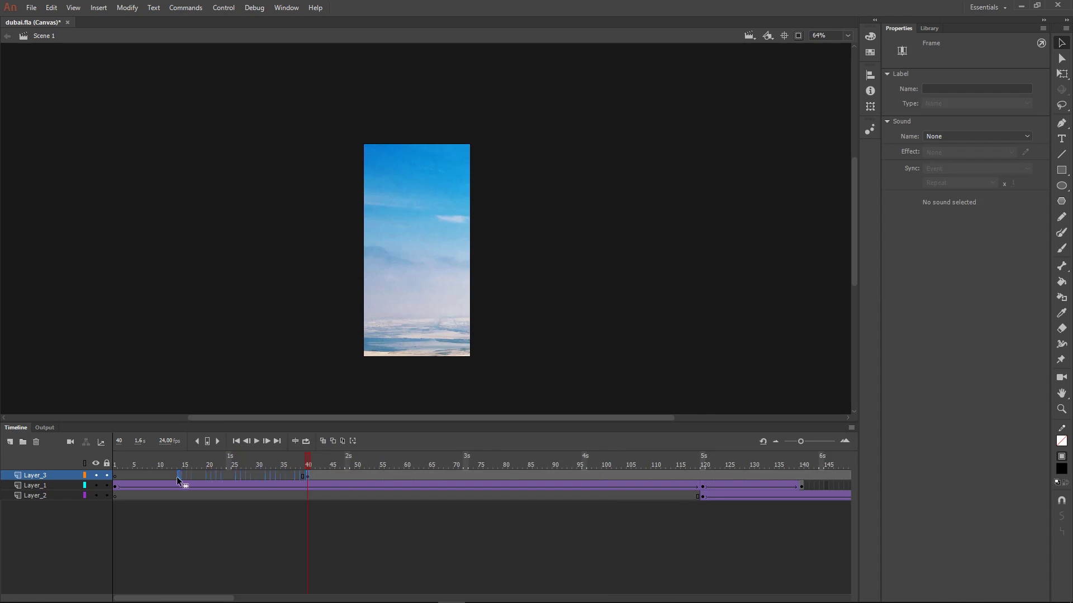
{"action": "left_click", "coordinate": [114, 476]}
{"action": "left_click", "coordinate": [185, 538]}
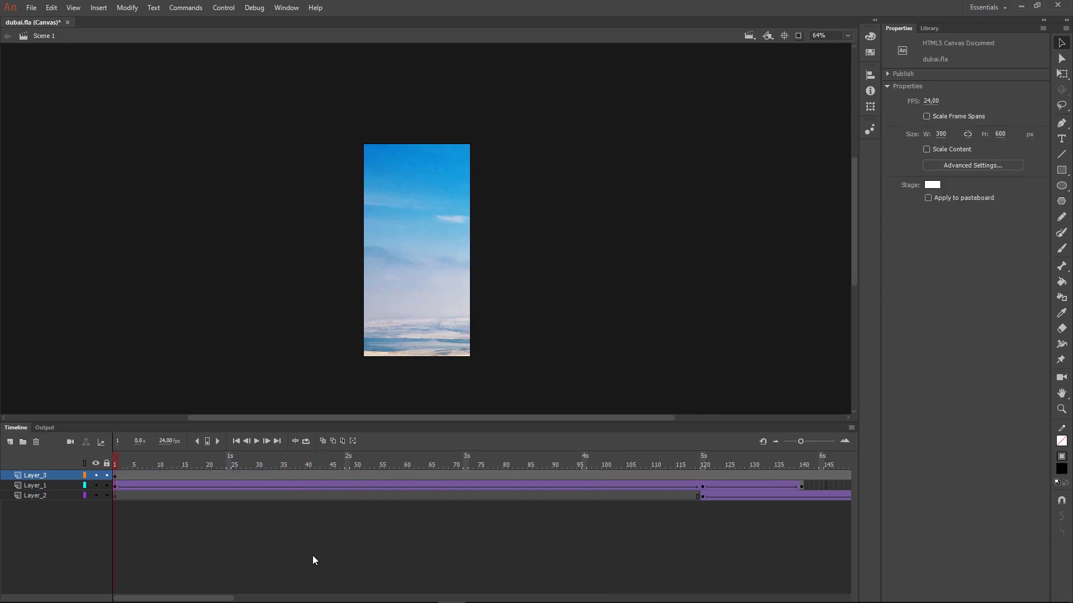
- Show content outside the stage and reposition the image3.jpg bitmap to about X -681, Y -311
{"action": "left_click", "coordinate": [451, 330]}
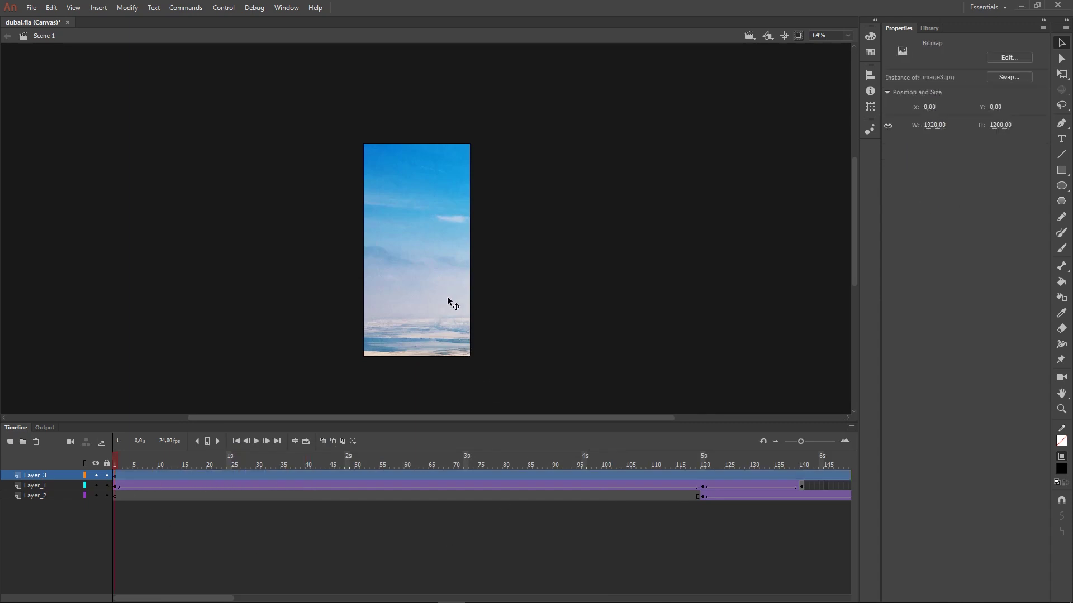
{"action": "left_click", "coordinate": [798, 36]}
{"action": "left_click_drag", "start_coordinate": [570, 287], "coordinate": [545, 288]}
{"action": "scroll", "coordinate": [554, 282], "scroll_direction": "down", "scroll_amount": 2}
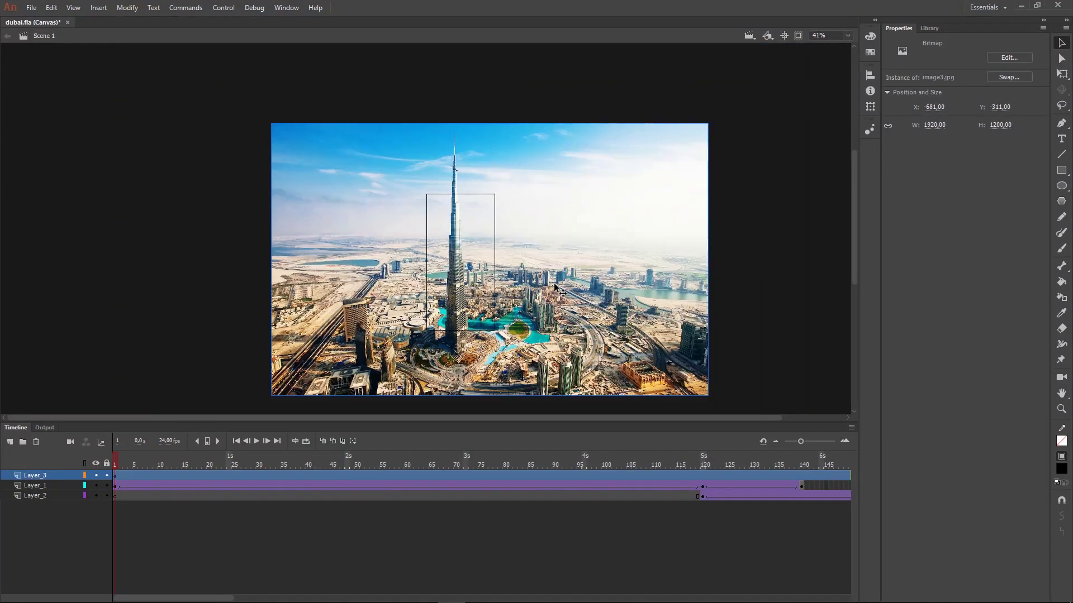
- Convert the image3.jpg bitmap to a movie clip symbol named image3
{"action": "key", "text": "F8"}
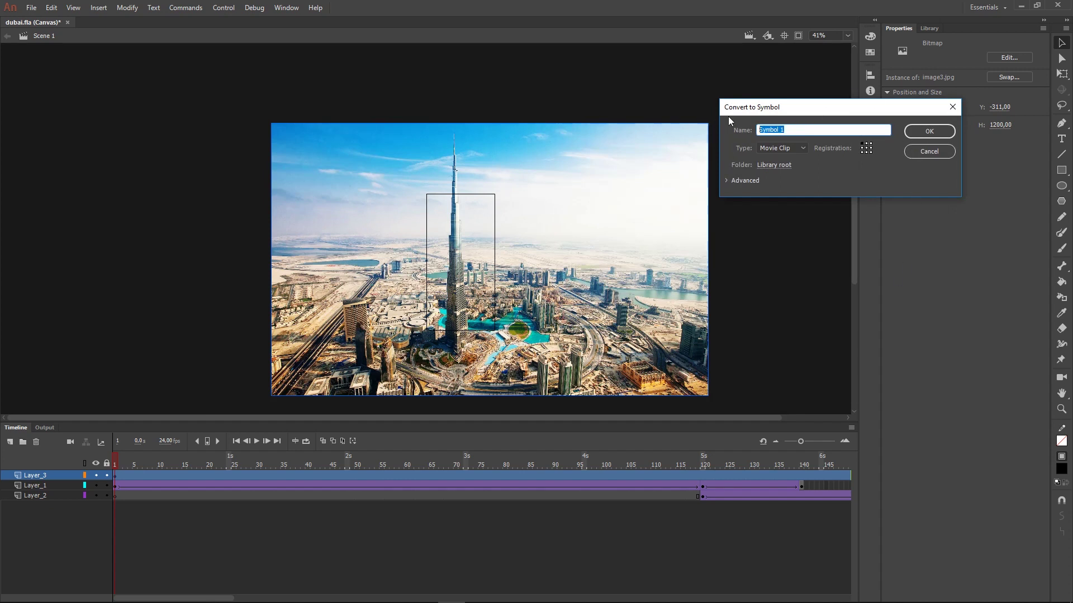
{"action": "type", "text": "image3"}
{"action": "left_click", "coordinate": [944, 134]}
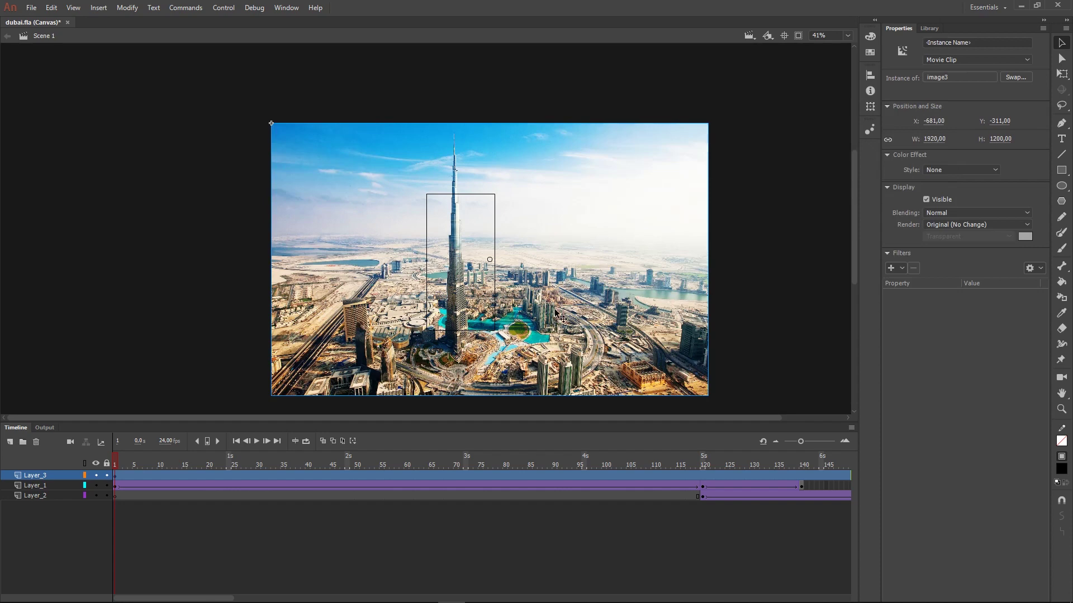
- Scale the image3 movie clip proportionally to 51% in width and height
{"action": "left_click", "coordinate": [870, 105]}
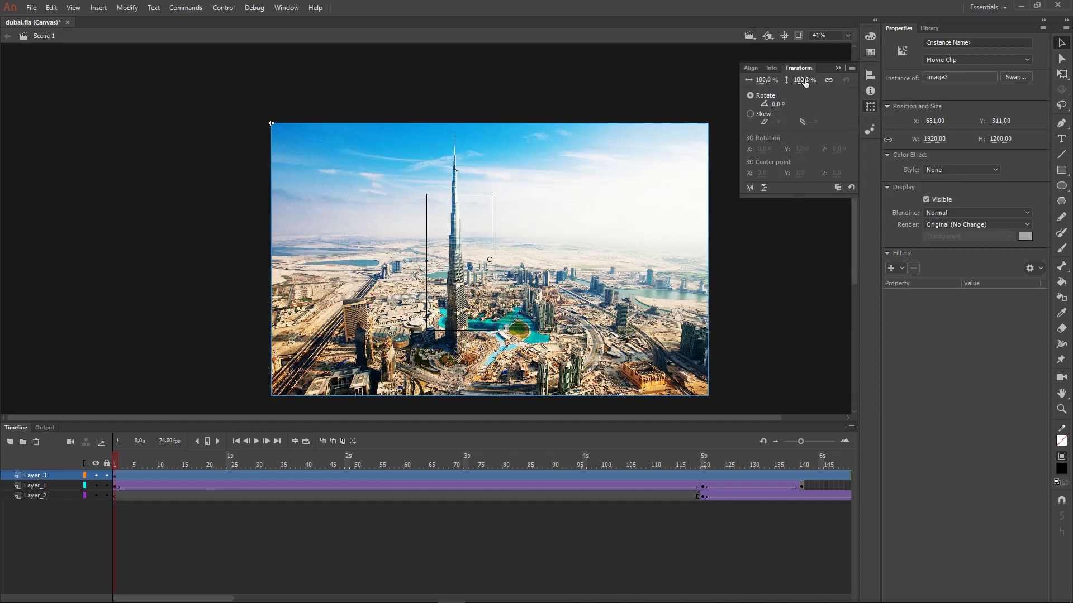
{"action": "left_click_drag", "start_coordinate": [804, 83], "coordinate": [776, 80]}
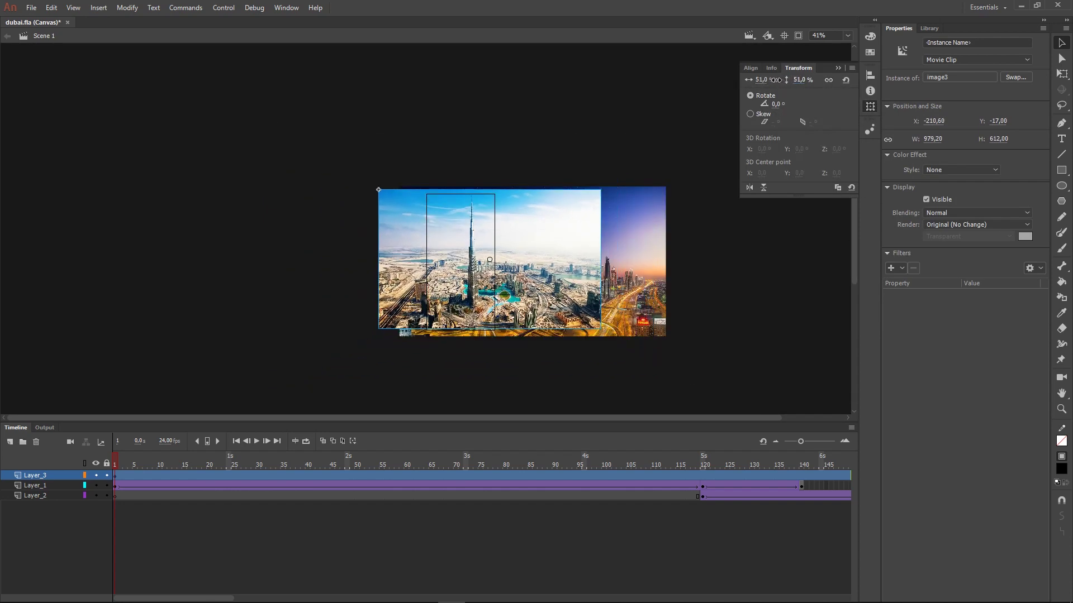
- Move the image3 movie clip, enlarge it proportionally to 1075.15 x 672, and centre it over the stage at Y -30
{"action": "left_click", "coordinate": [838, 67]}
{"action": "left_click_drag", "start_coordinate": [565, 283], "coordinate": [566, 286]}
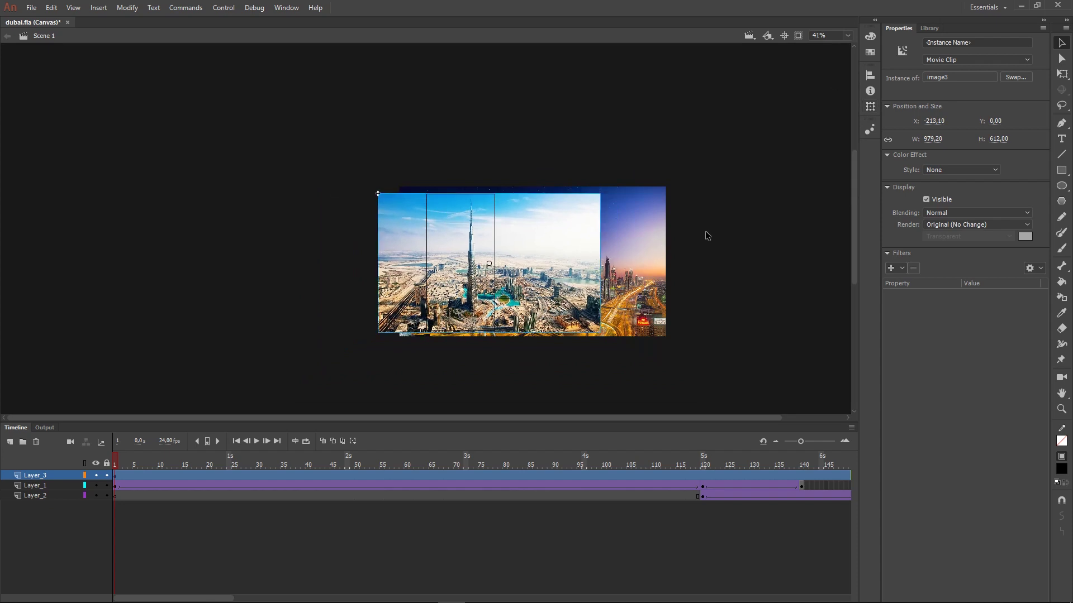
{"action": "left_click", "coordinate": [870, 107]}
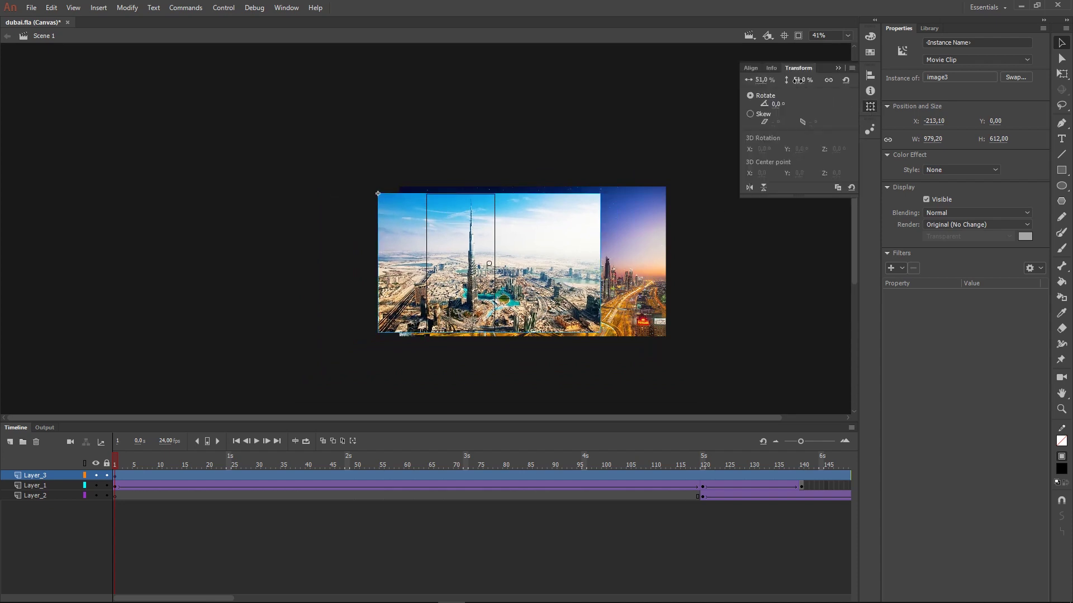
{"action": "left_click_drag", "start_coordinate": [797, 80], "coordinate": [801, 80]}
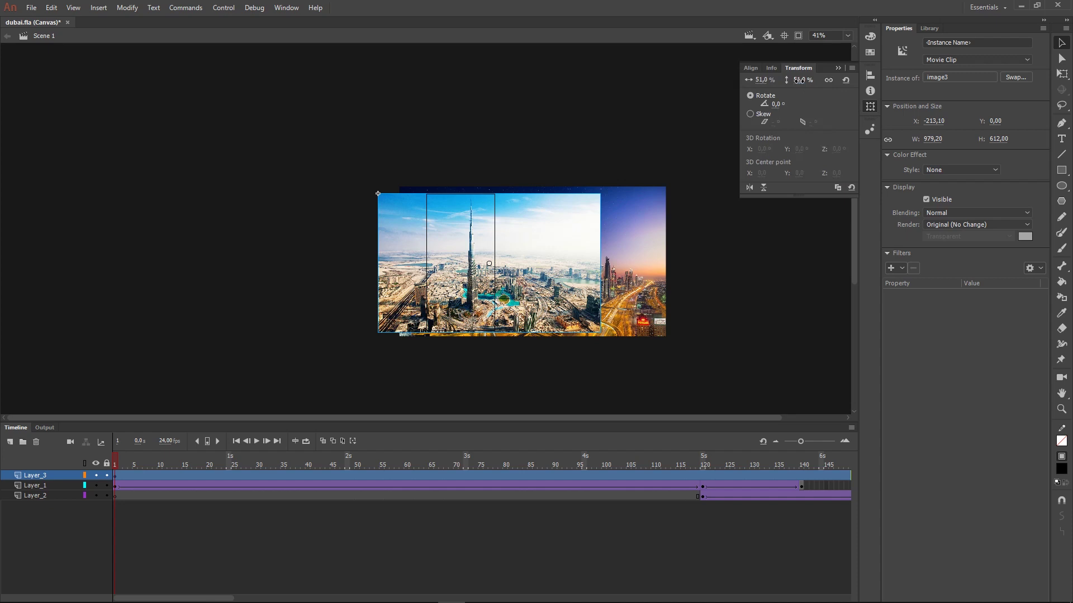
{"action": "left_click", "coordinate": [837, 70]}
{"action": "left_click", "coordinate": [735, 256]}
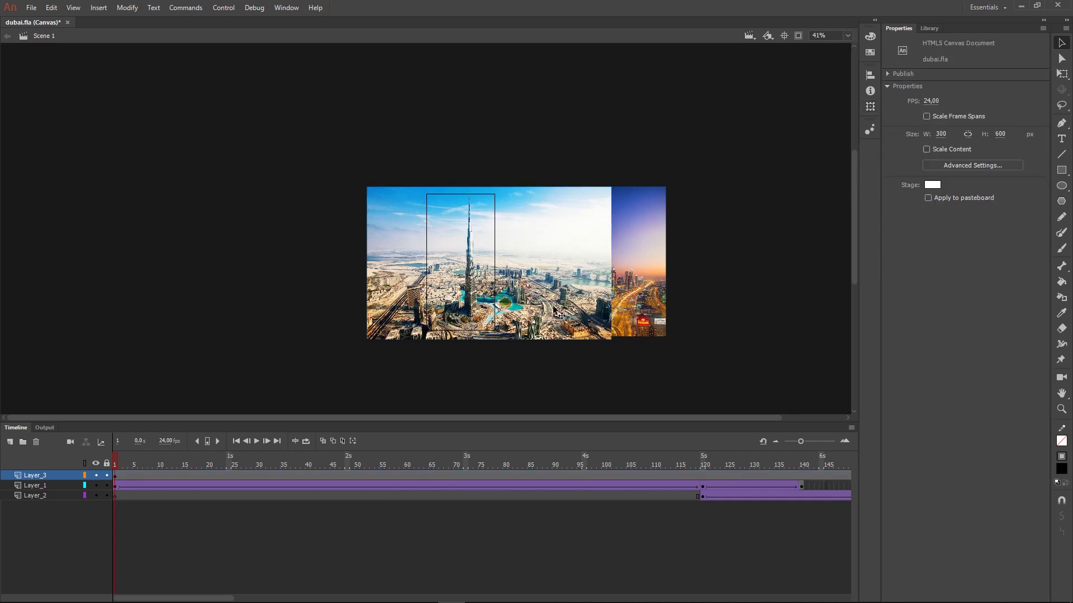
- Clip the content outside the stage and shift the image3 movie clip horizontally to X -101.05
{"action": "left_click", "coordinate": [797, 36]}
{"action": "scroll", "coordinate": [472, 317], "scroll_direction": "up", "scroll_amount": 2}
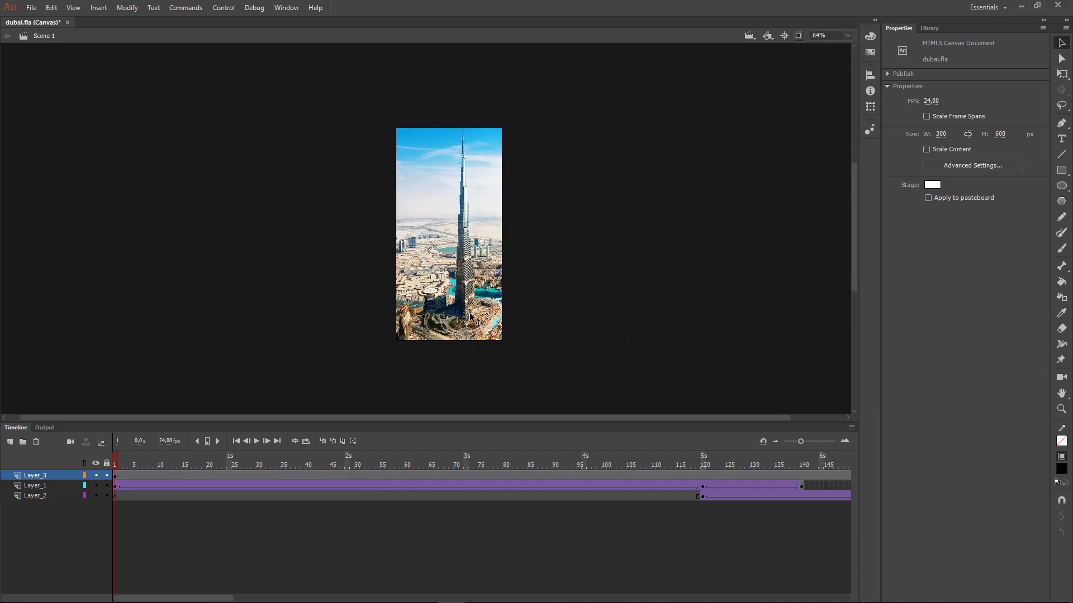
{"action": "scroll", "coordinate": [469, 317], "scroll_direction": "up", "scroll_amount": 2}
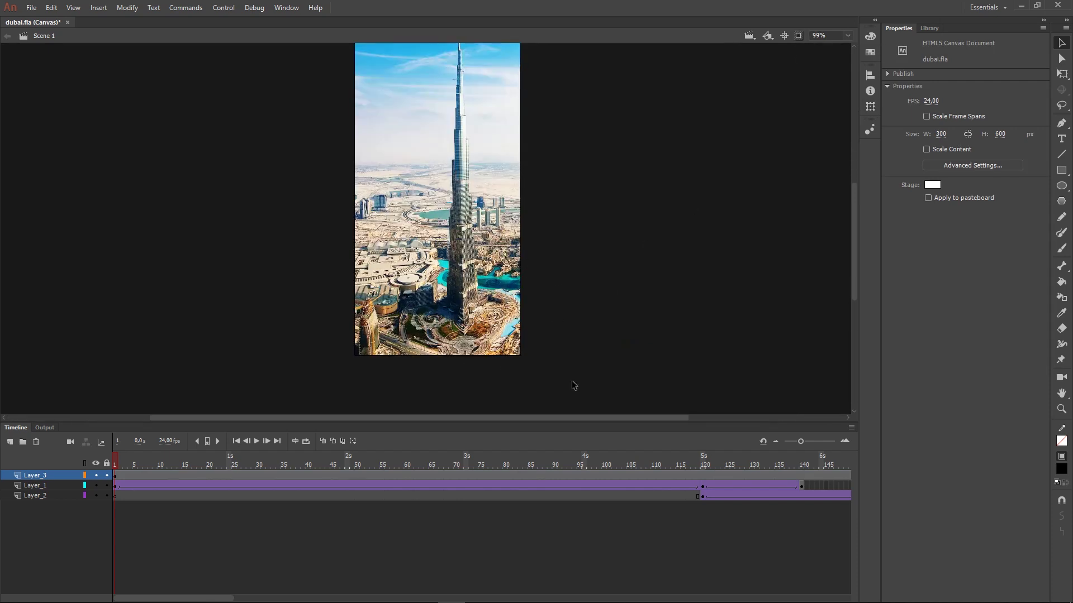
{"action": "left_click", "coordinate": [437, 255]}
{"action": "key", "text": "shift+Right"}
{"action": "key", "text": "shift+Right"}
{"action": "key", "text": "shift+Right"}
{"action": "key", "text": "shift+Right"}
{"action": "key", "text": "shift+Right"}
{"action": "key", "text": "shift+Right"}
{"action": "key", "text": "shift+Right"}
{"action": "key", "text": "shift+Right"}
{"action": "key", "text": "shift+Right"}
{"action": "key", "text": "shift+Right"}
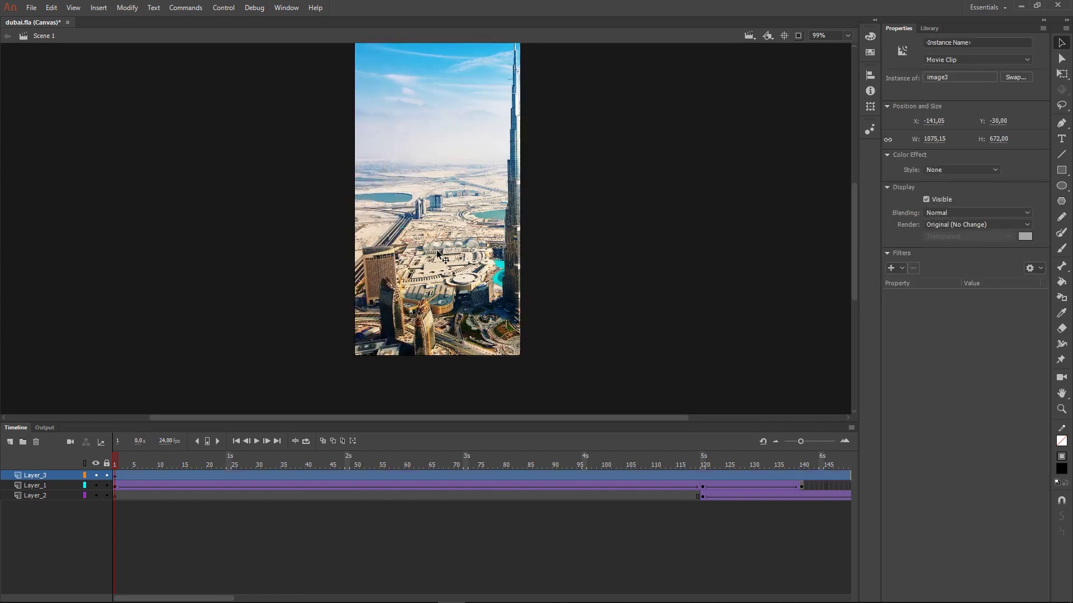
{"action": "key", "text": "shift+Right"}
{"action": "key", "text": "shift+Right"}
{"action": "key", "text": "shift+Right"}
{"action": "key", "text": "shift+Right"}
{"action": "key", "text": "shift+Right"}
{"action": "key", "text": "shift+Right"}
{"action": "key", "text": "shift+Right"}
{"action": "key", "text": "shift+Right"}
{"action": "key", "text": "shift+Right"}
{"action": "key", "text": "shift+Right"}
{"action": "key", "text": "shift+Right"}
{"action": "key", "text": "shift+Right"}
{"action": "key", "text": "shift+Right"}
{"action": "key", "text": "shift+Right"}
{"action": "key", "text": "shift+Right"}
{"action": "key", "text": "shift+Right"}
{"action": "key", "text": "shift+Right"}
{"action": "key", "text": "shift+Right"}
{"action": "key", "text": "shift+Right"}
{"action": "key", "text": "shift+Right"}
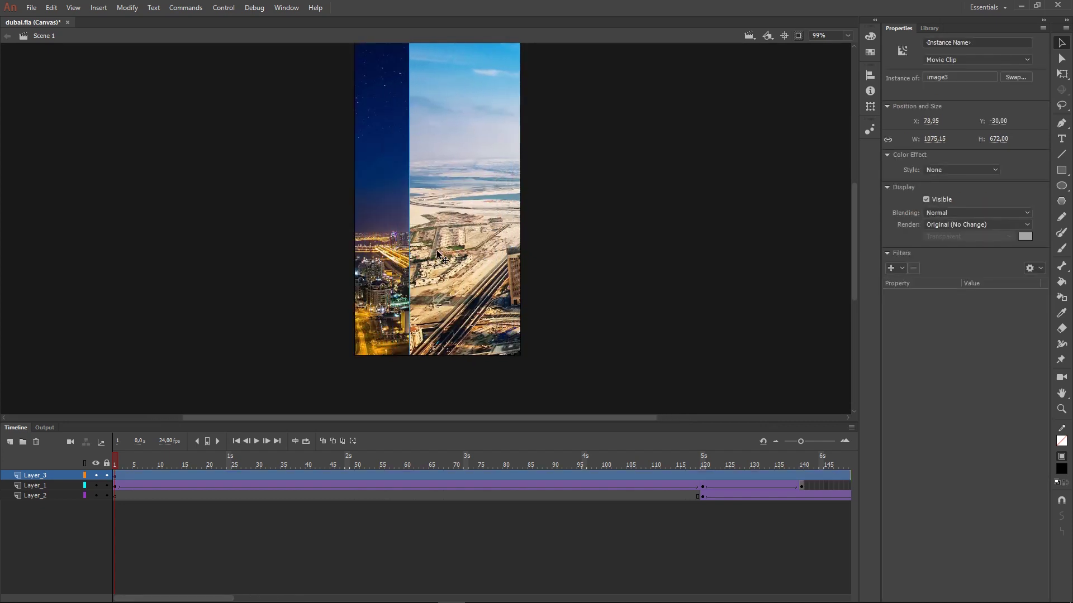
{"action": "key", "text": "shift+Left"}
{"action": "key", "text": "shift+Left"}
{"action": "key", "text": "shift+Left"}
{"action": "key", "text": "shift+Left"}
{"action": "key", "text": "shift+Left"}
{"action": "key", "text": "shift+Left"}
{"action": "key", "text": "shift+Left"}
{"action": "key", "text": "shift+Left"}
{"action": "key", "text": "shift+Left"}
{"action": "key", "text": "shift+Left"}
{"action": "key", "text": "shift+Left"}
{"action": "key", "text": "shift+Left"}
{"action": "key", "text": "shift+Left"}
{"action": "key", "text": "shift+Left"}
{"action": "key", "text": "shift+Left"}
{"action": "key", "text": "shift+Left"}
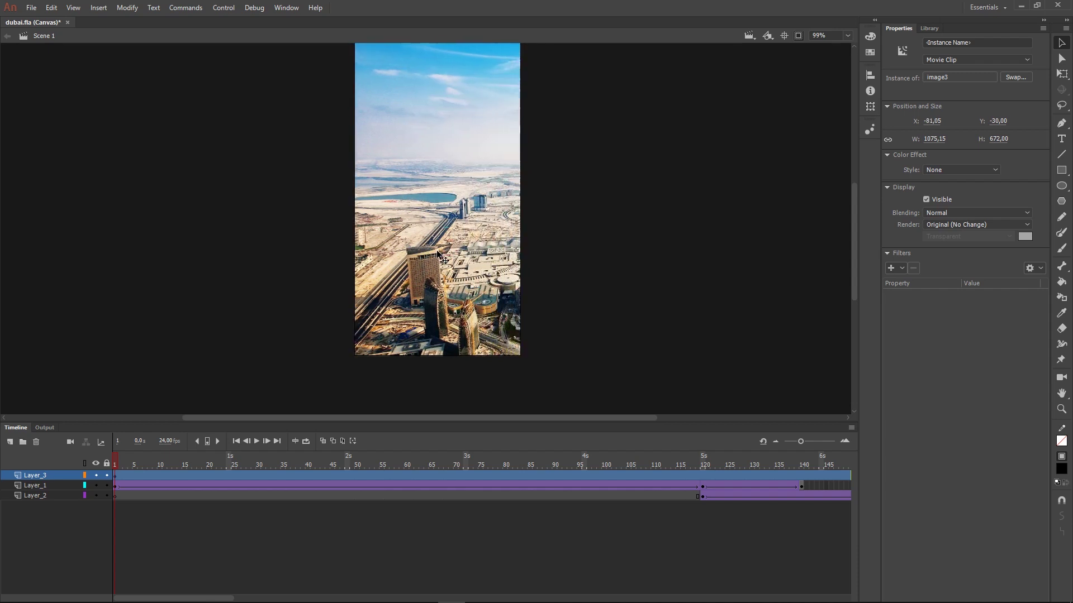
{"action": "key", "text": "shift+Left"}
{"action": "key", "text": "shift+Left"}
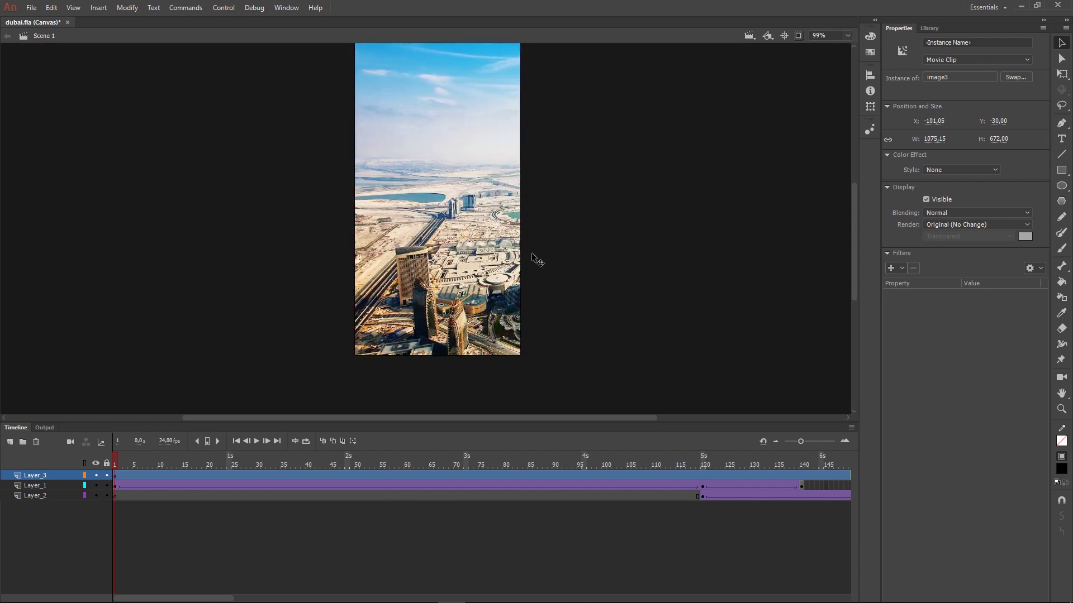
{"action": "left_click", "coordinate": [712, 555]}
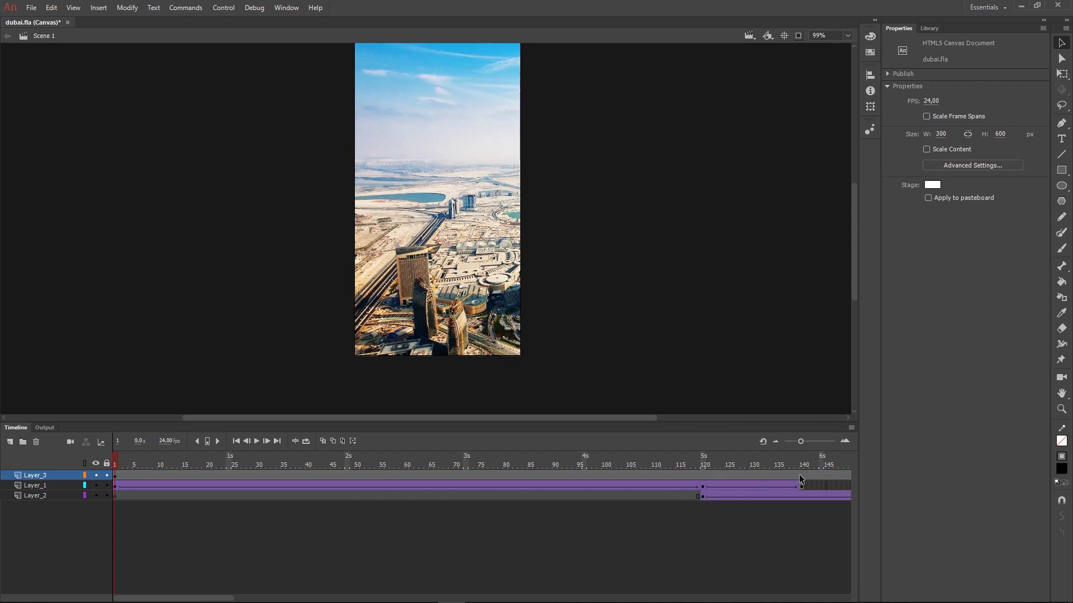
- Insert a keyframe on Layer_3 at frame 140 and shift image3 left until the tower stands near the stage's left edge
{"action": "left_click", "coordinate": [802, 476]}
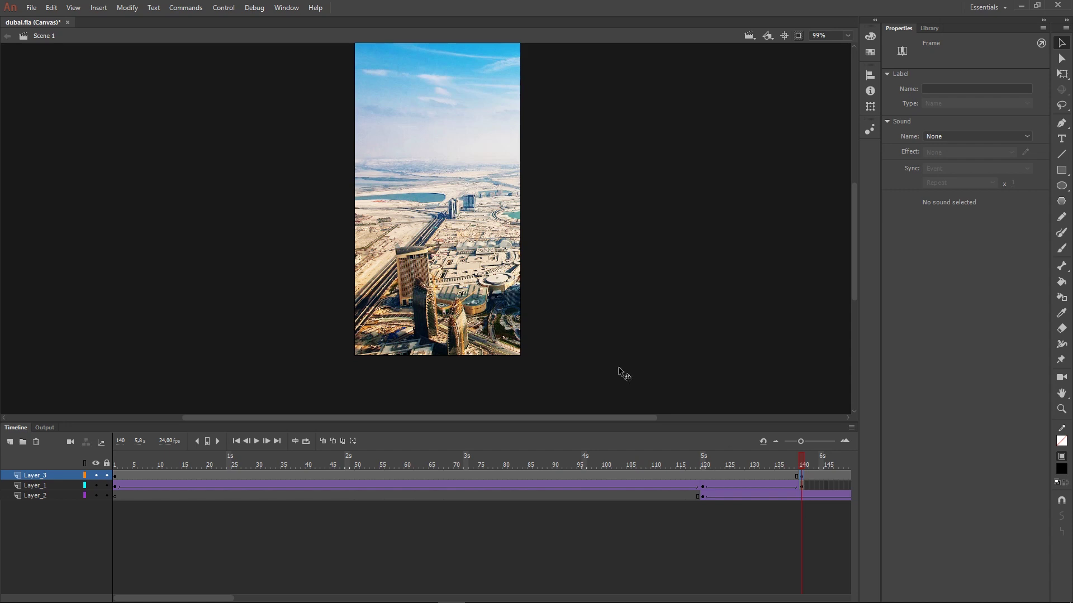
{"action": "left_click", "coordinate": [495, 287]}
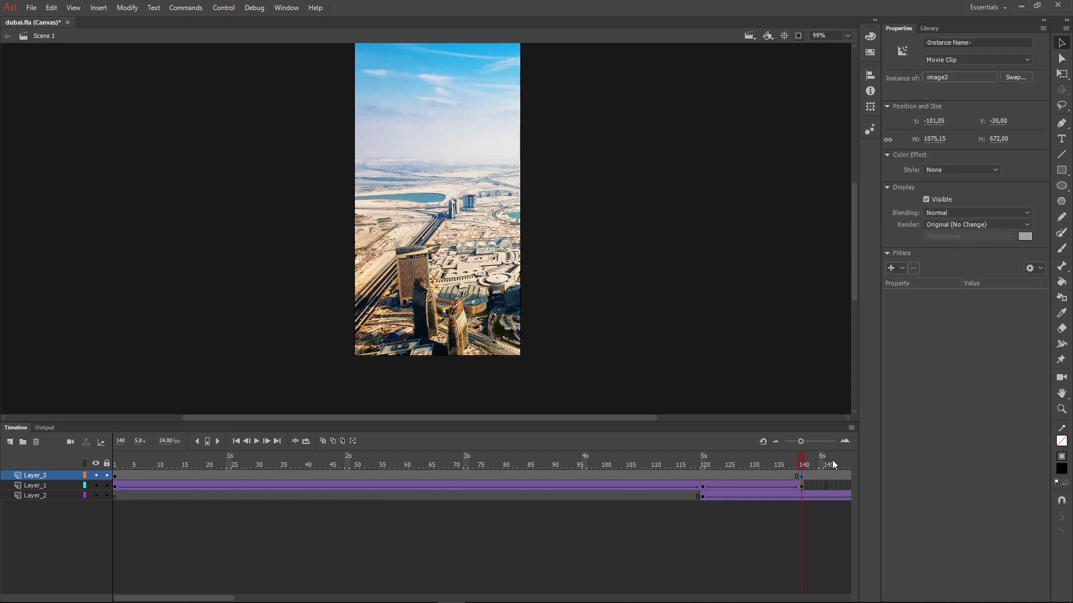
{"action": "left_click", "coordinate": [800, 476]}
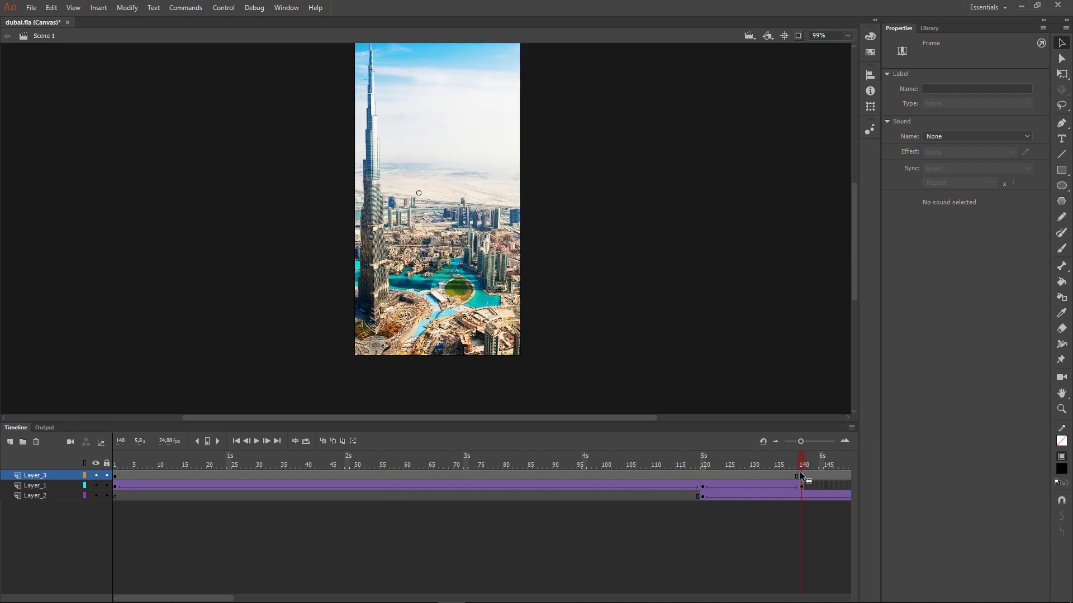
- Create a classic tween on Layer_3 between frames 1 and 140 and move the layer below Layer_2
{"action": "left_click", "coordinate": [436, 472]}
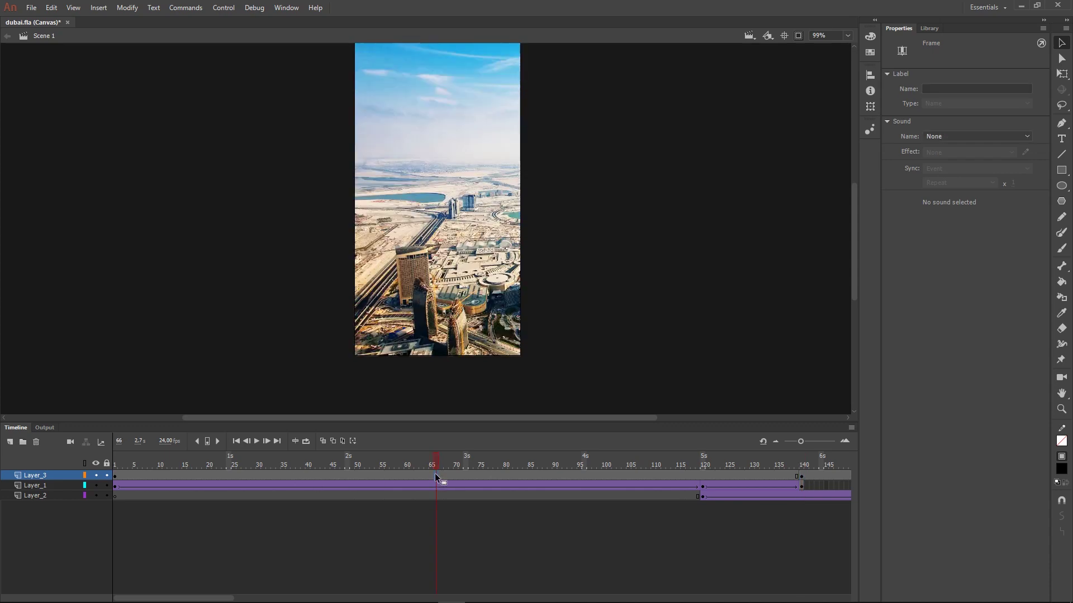
{"action": "right_click", "coordinate": [435, 473]}
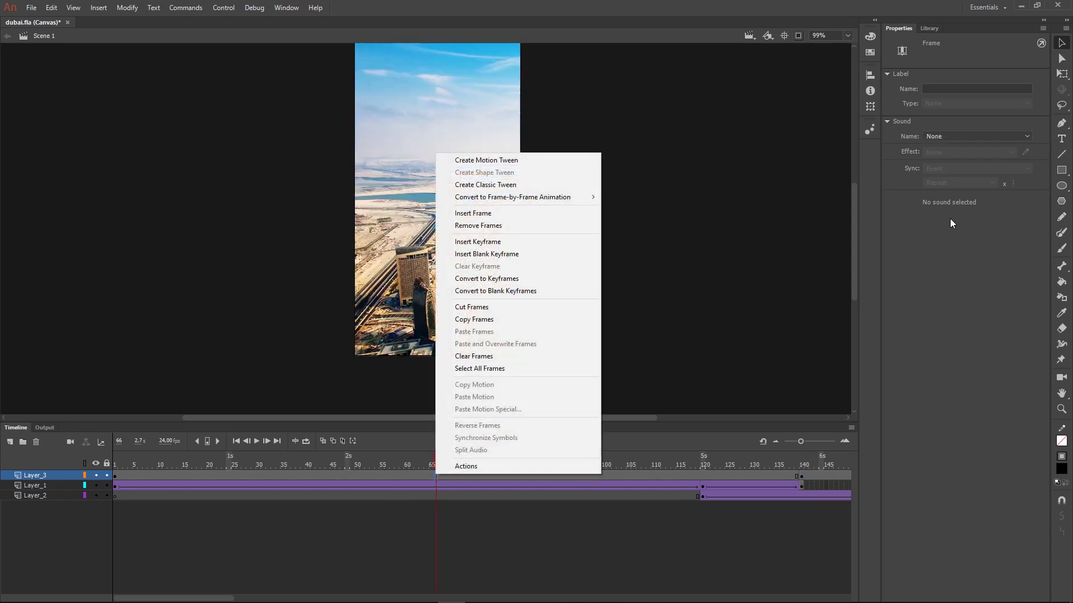
{"action": "left_click", "coordinate": [486, 185]}
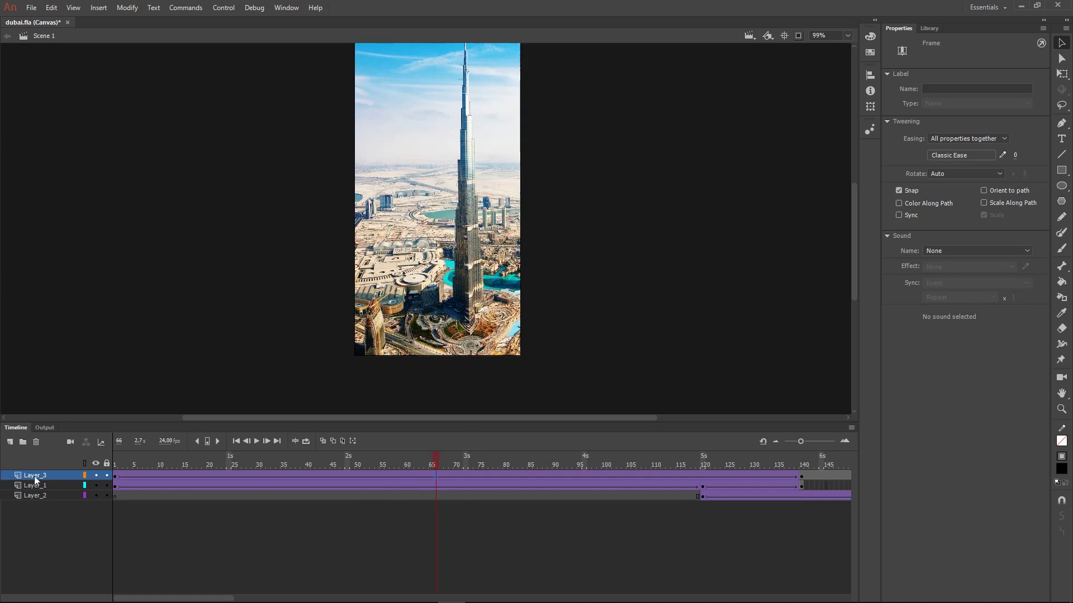
{"action": "left_click_drag", "start_coordinate": [36, 480], "coordinate": [34, 498]}
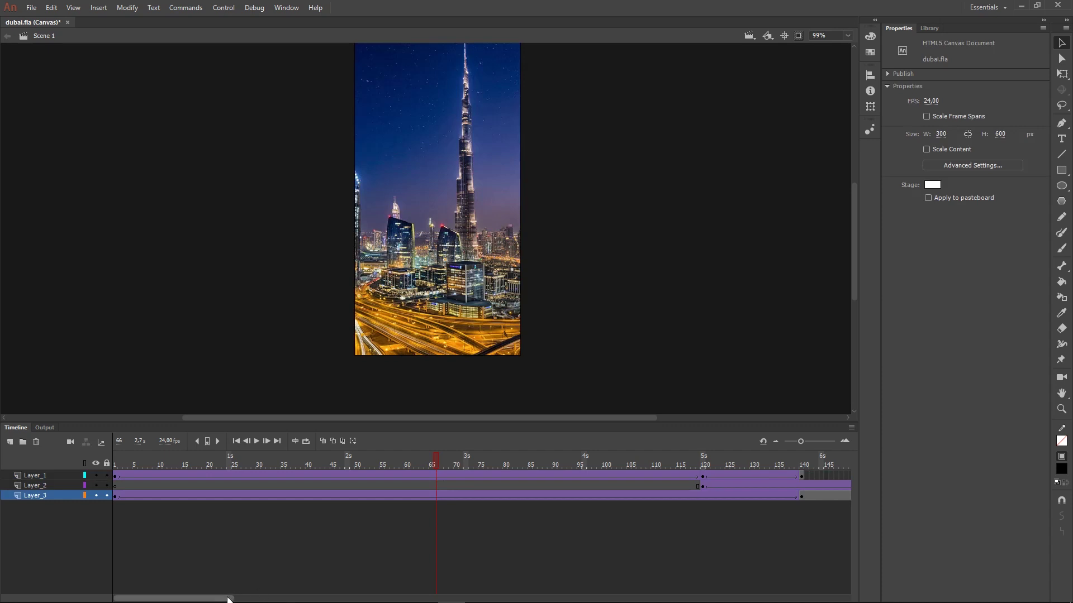
- Remove the extra Layer_3 frames from 141 to 259
{"action": "left_click_drag", "start_coordinate": [228, 598], "coordinate": [310, 588]}
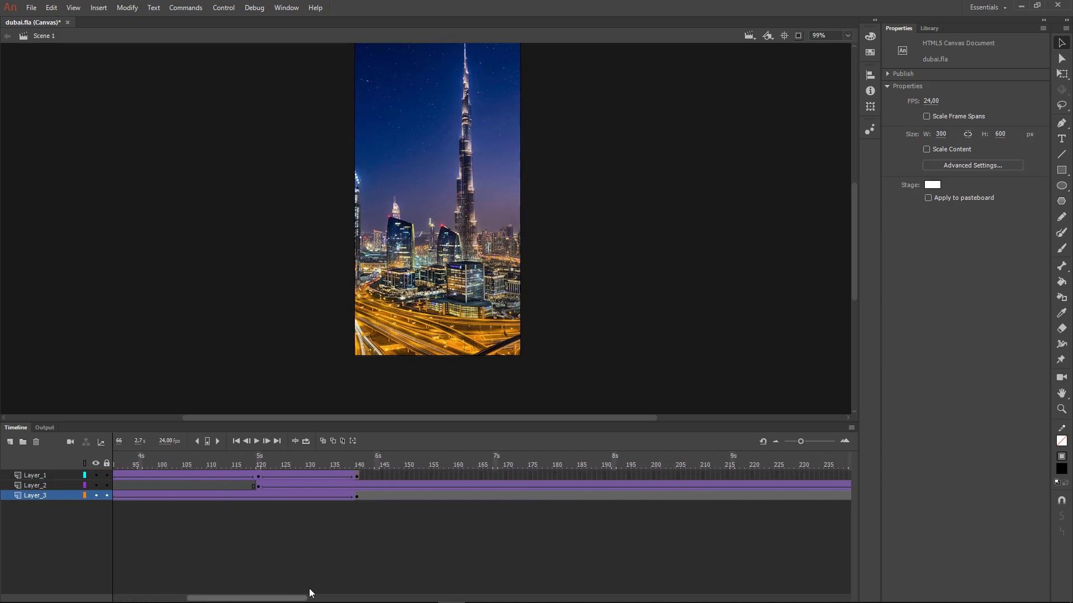
{"action": "left_click", "coordinate": [357, 496]}
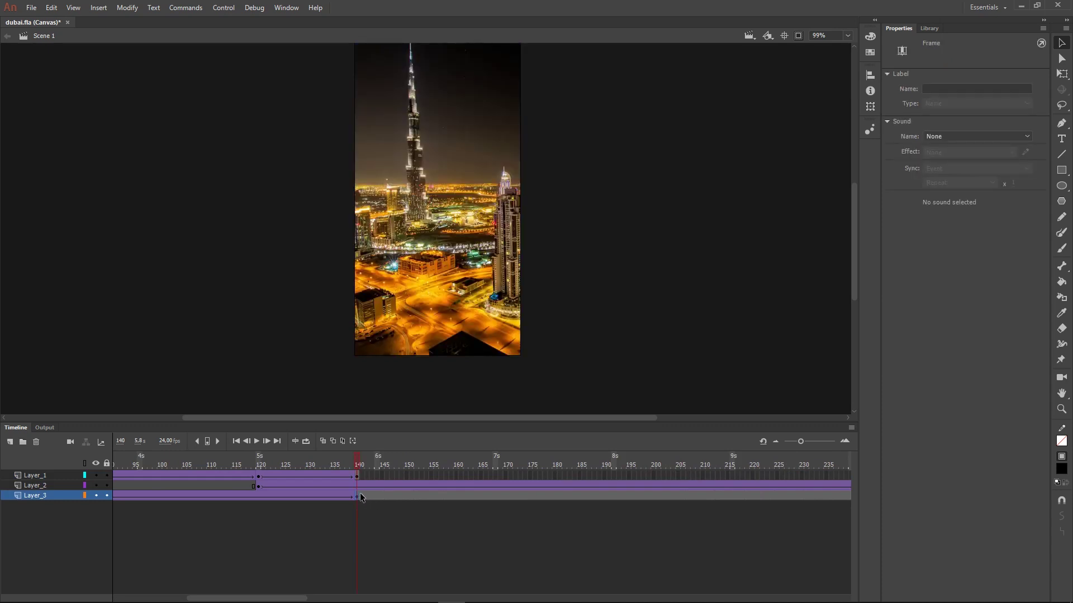
{"action": "left_click", "coordinate": [359, 495]}
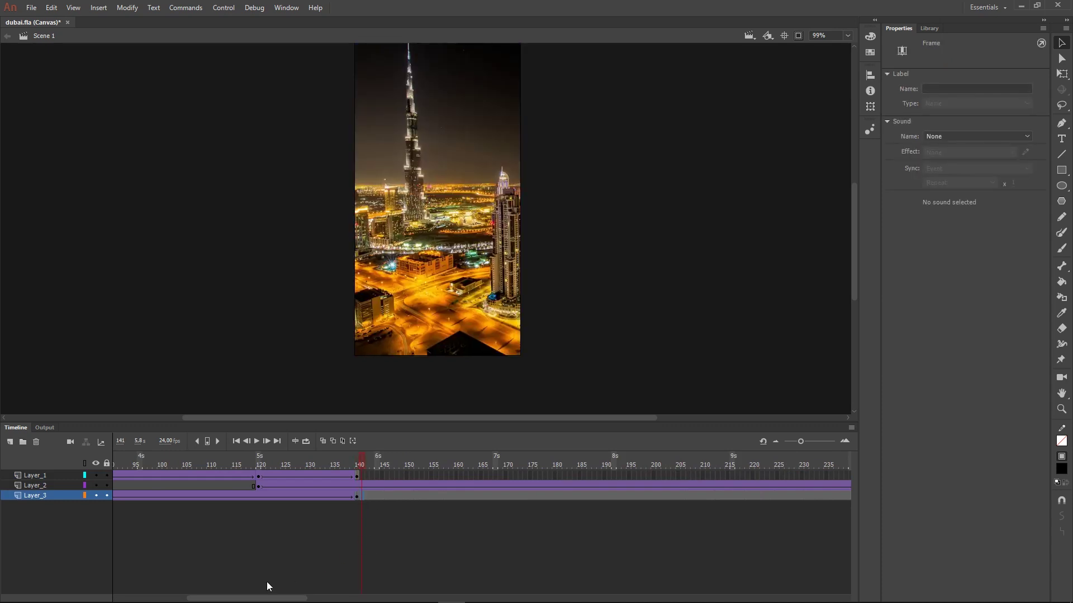
{"action": "left_click_drag", "start_coordinate": [266, 599], "coordinate": [300, 599]}
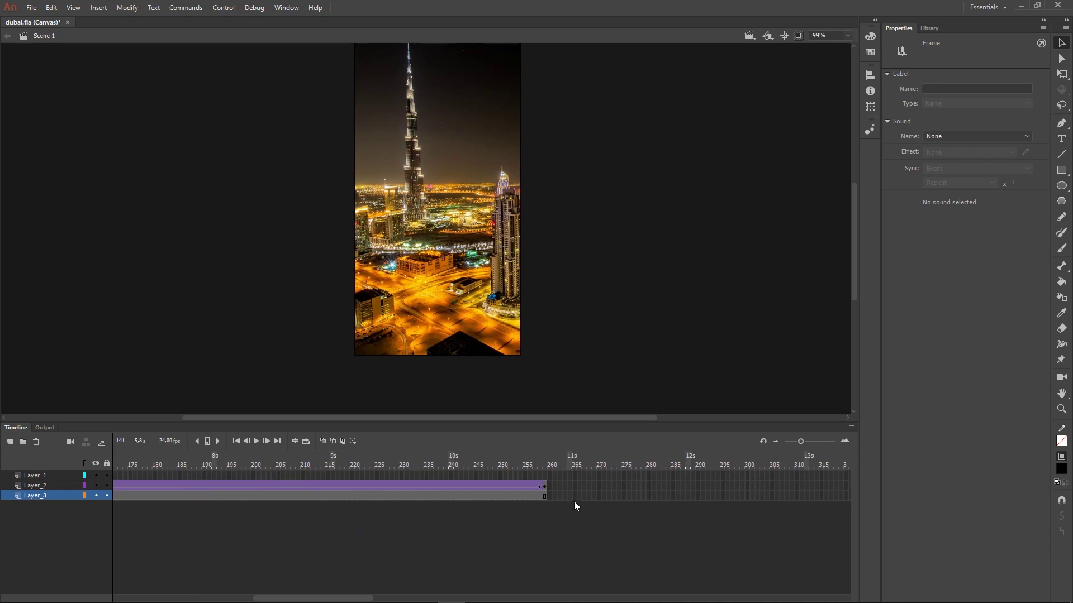
{"action": "left_click", "coordinate": [573, 498]}
{"action": "right_click", "coordinate": [490, 498]}
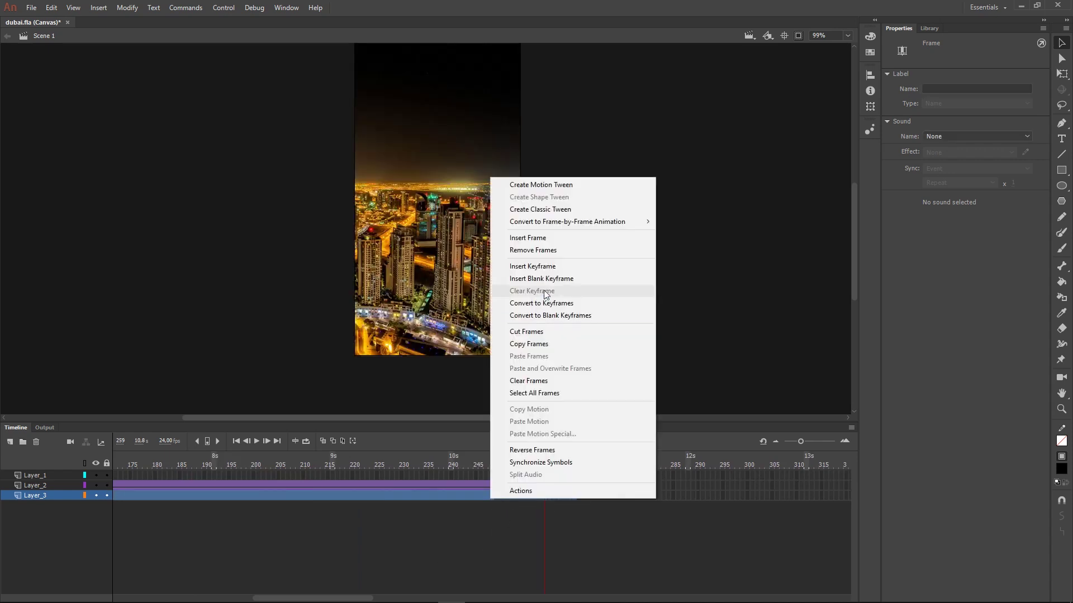
{"action": "left_click", "coordinate": [545, 251]}
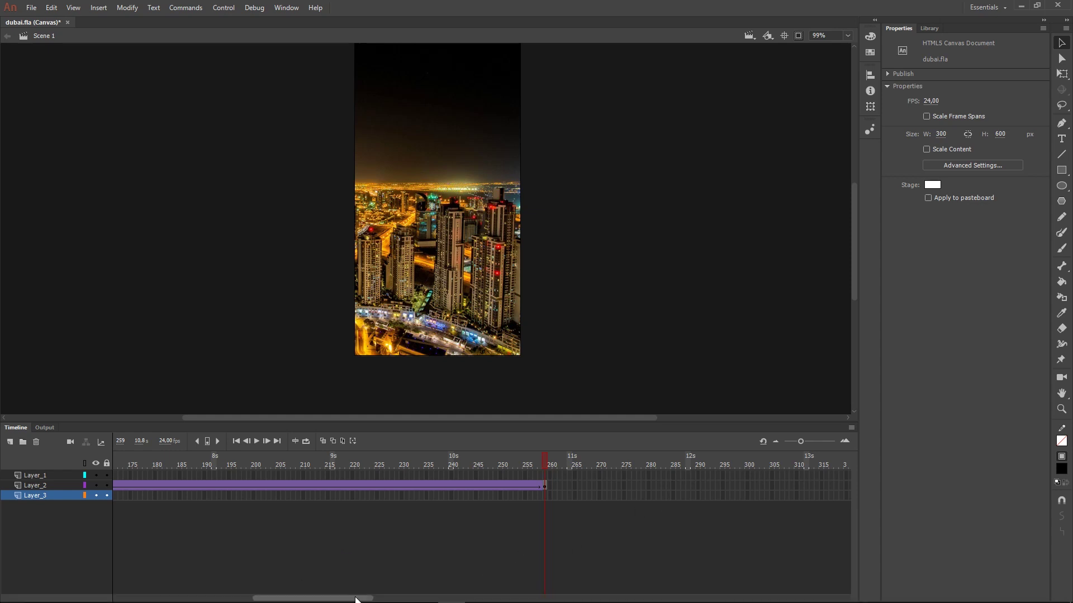
- Select the whole Layer_3 tween from frame 1 to frame 140
{"action": "left_click_drag", "start_coordinate": [357, 597], "coordinate": [202, 595]}
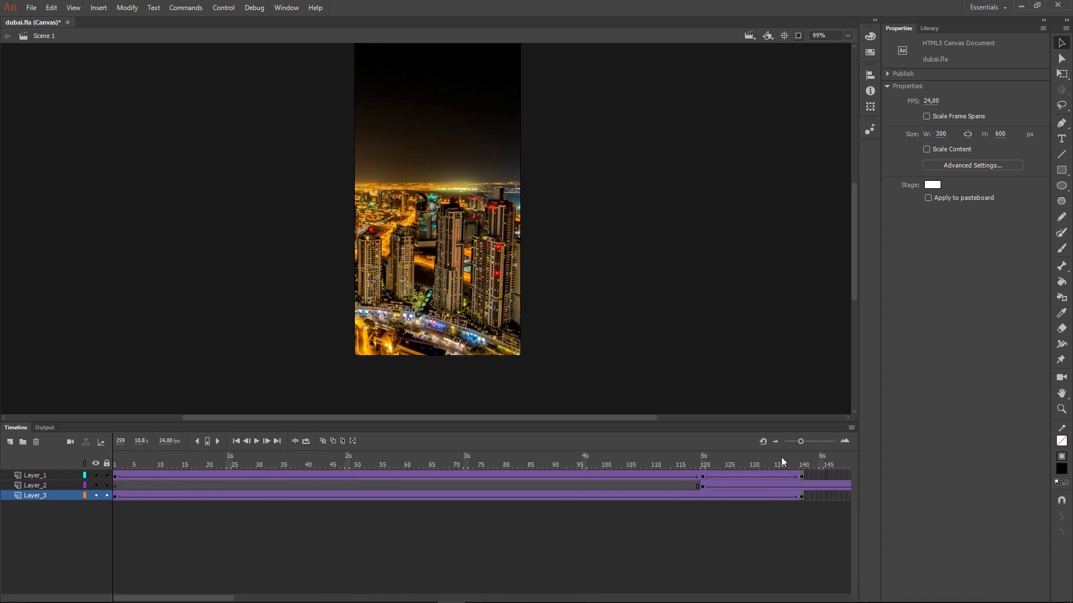
{"action": "left_click_drag", "start_coordinate": [804, 441], "coordinate": [795, 441]}
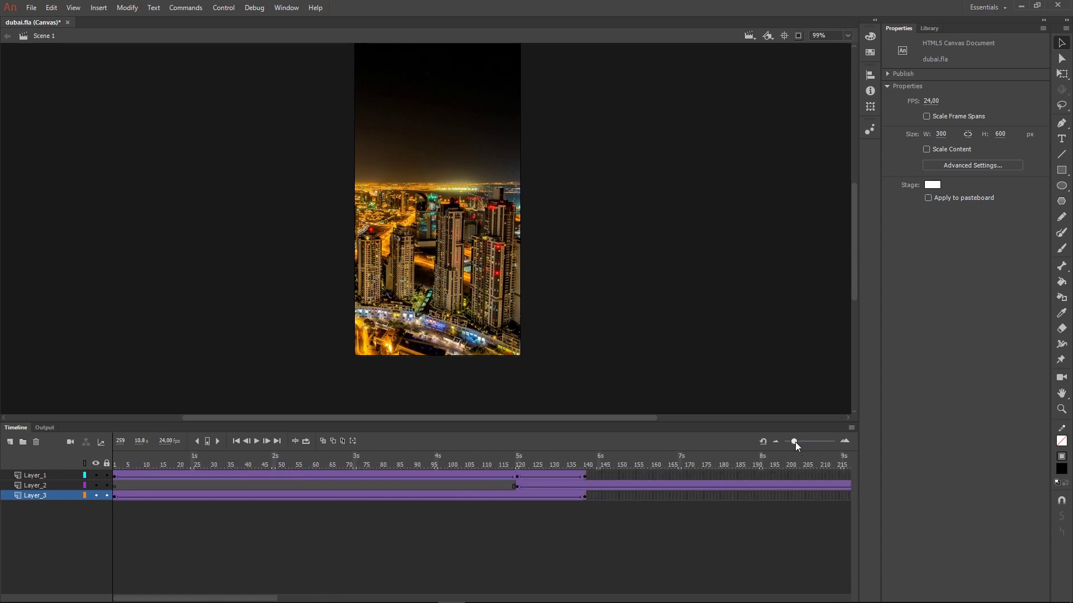
{"action": "left_click", "coordinate": [584, 495]}
{"action": "left_click", "coordinate": [114, 497], "text": "shift"}
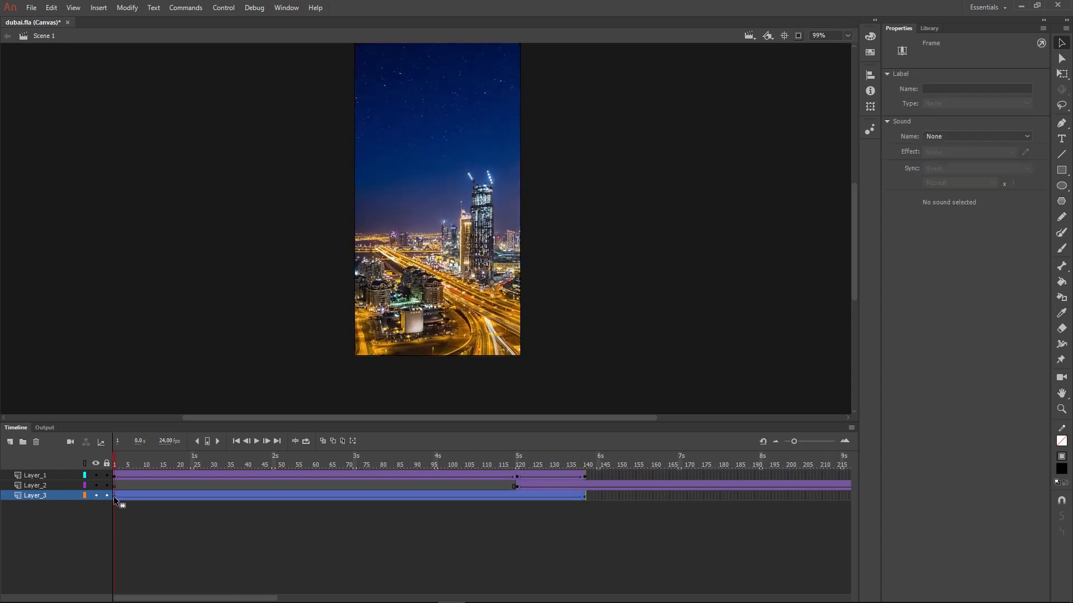
{"action": "left_click_drag", "start_coordinate": [115, 496], "coordinate": [535, 484]}
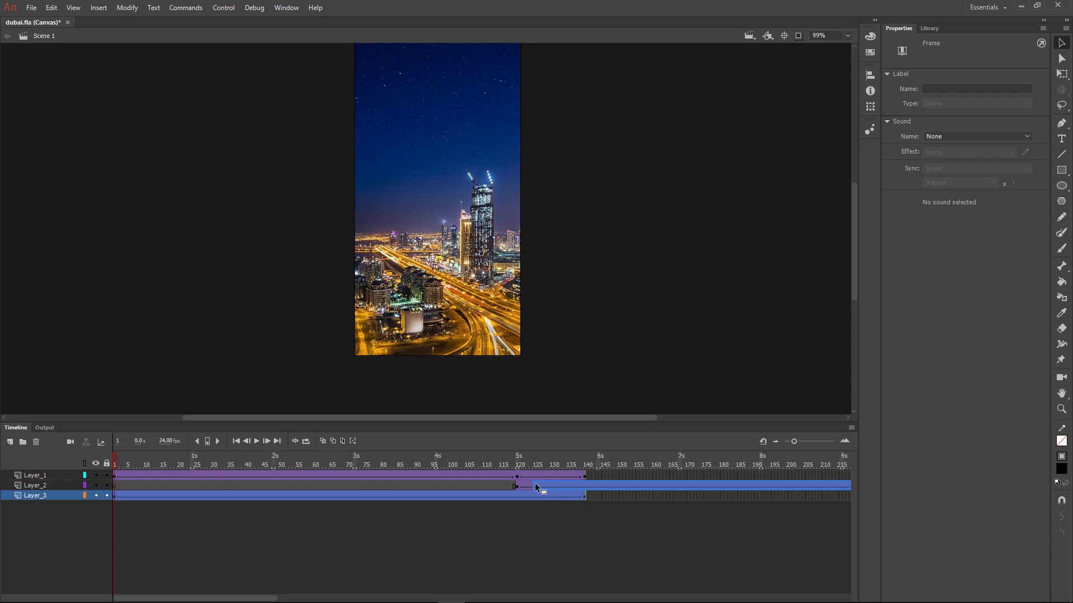
{"action": "left_click_drag", "start_coordinate": [535, 482], "coordinate": [534, 483]}
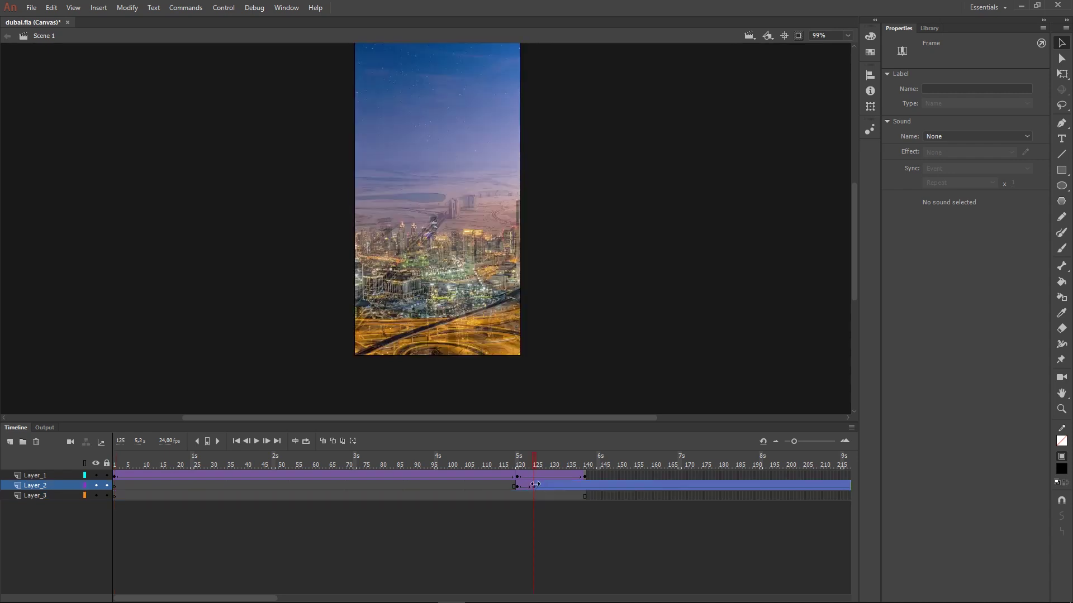
{"action": "key", "text": "ctrl+z"}
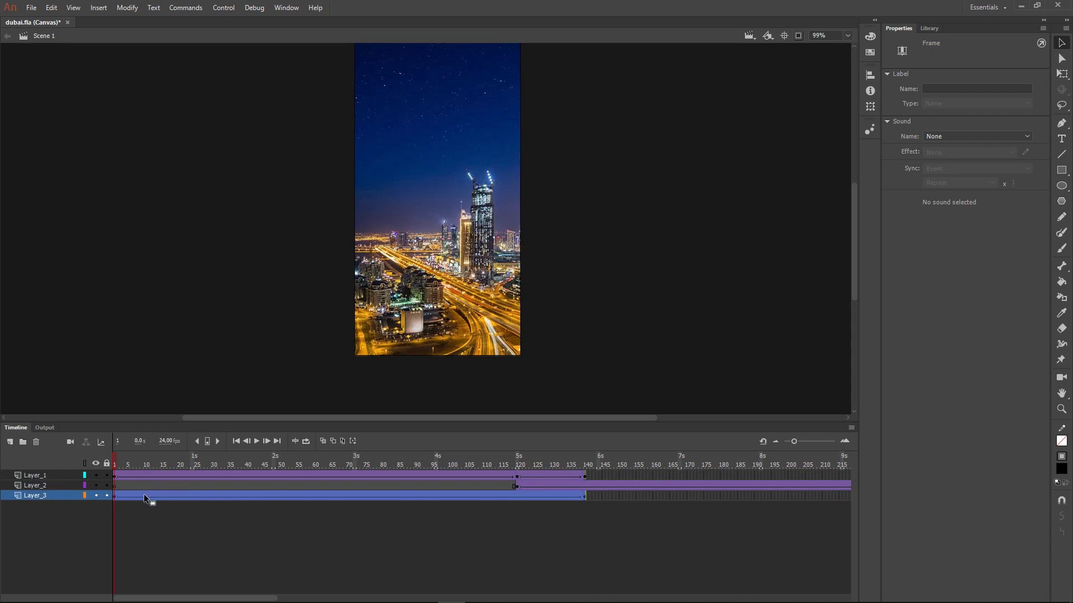
- Move the selected Layer_3 tween along its own layer so that it starts at frame 235
{"action": "left_click_drag", "start_coordinate": [143, 494], "coordinate": [779, 501]}
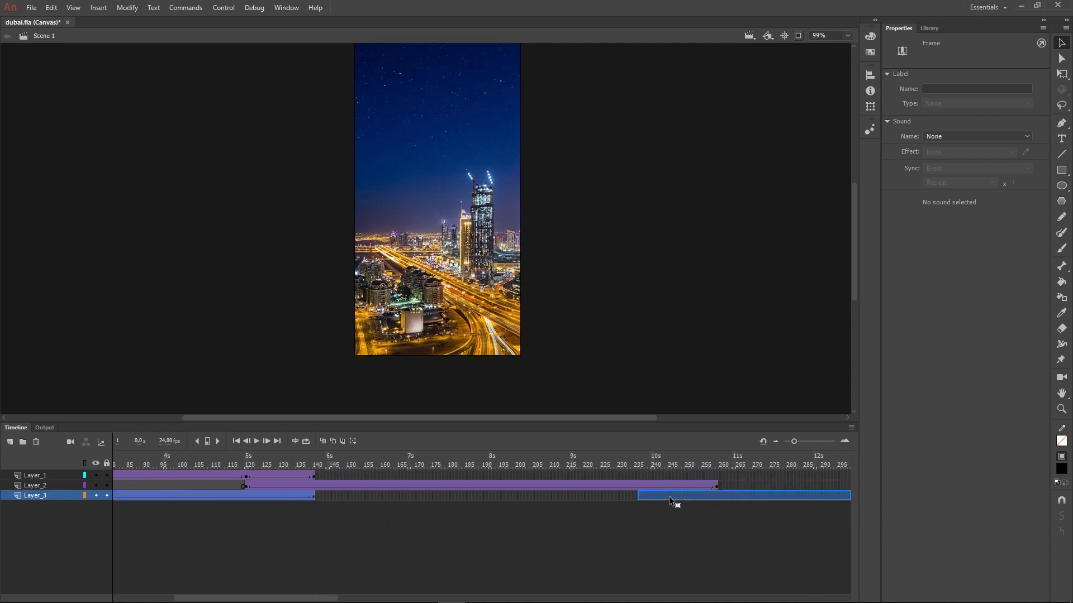
{"action": "left_click_drag", "start_coordinate": [668, 496], "coordinate": [664, 496]}
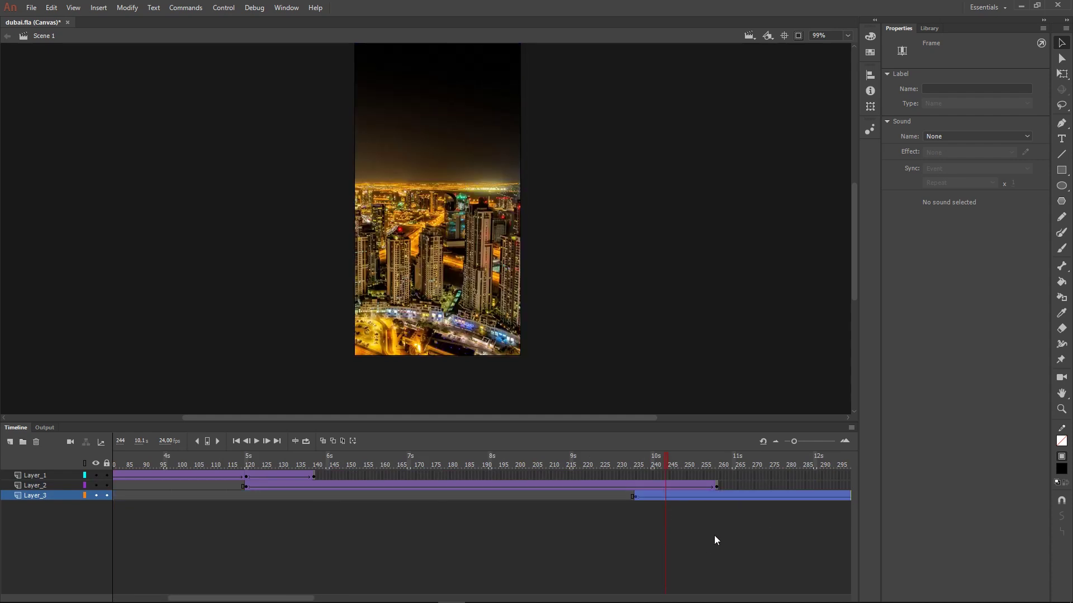
- Insert a keyframe at frame 235 of Layer_2, where the Layer_3 tween starts
{"action": "left_click", "coordinate": [622, 485]}
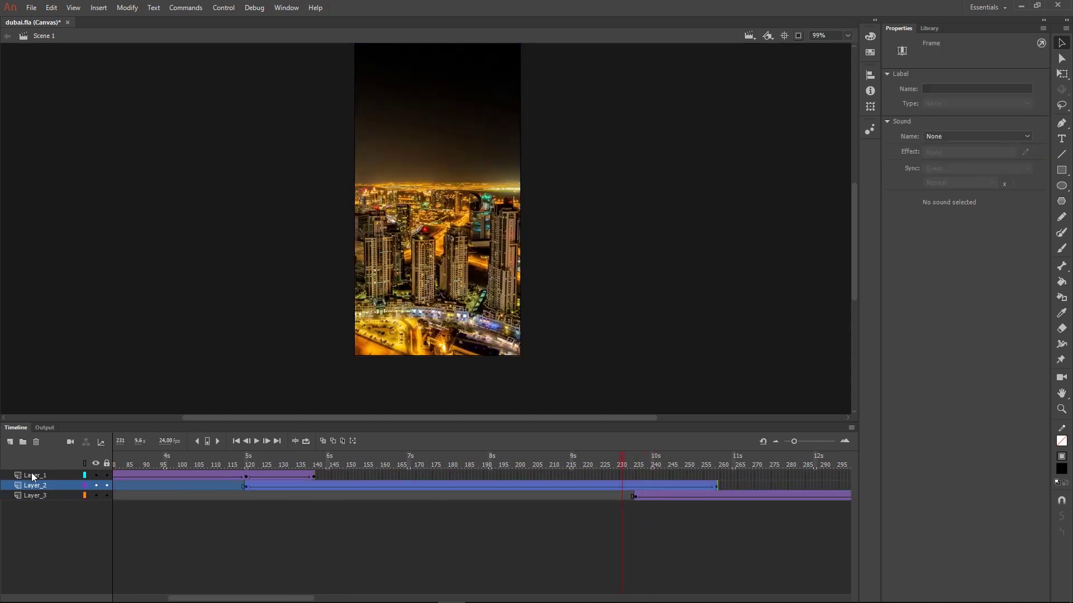
{"action": "left_click", "coordinate": [635, 485]}
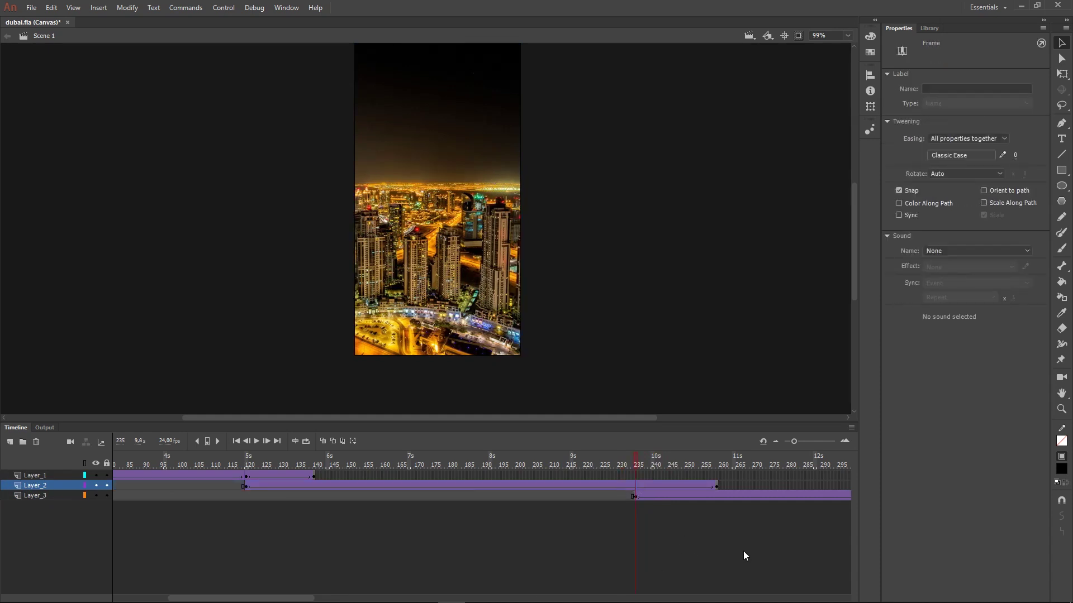
{"action": "key", "text": "F6"}
- Give the image2 instance on Layer_2's last keyframe, frame 259, an Alpha color effect of 0%
{"action": "left_click", "coordinate": [716, 485]}
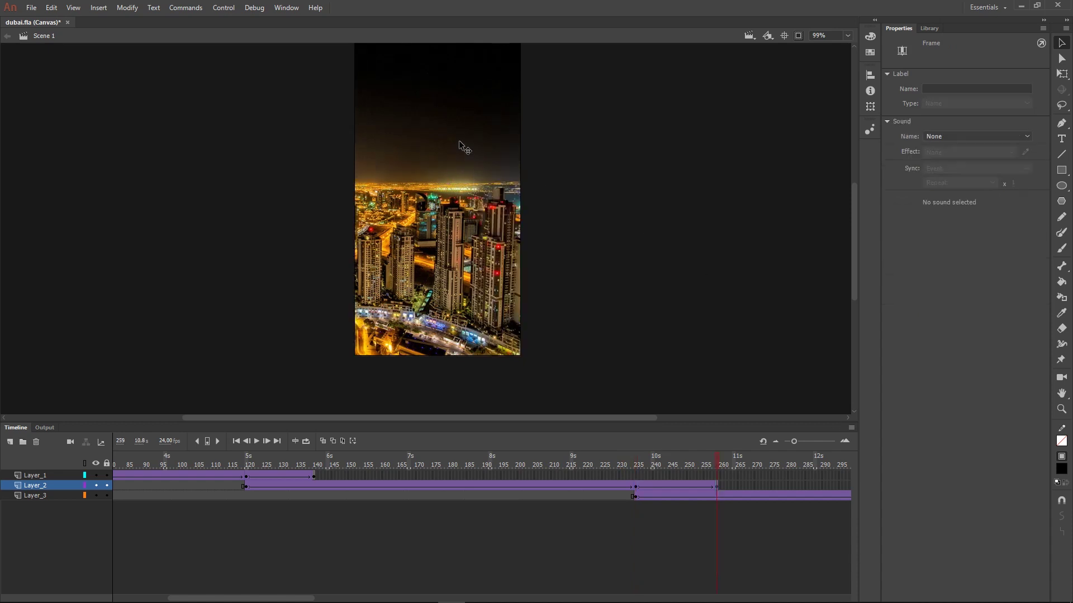
{"action": "left_click", "coordinate": [499, 249]}
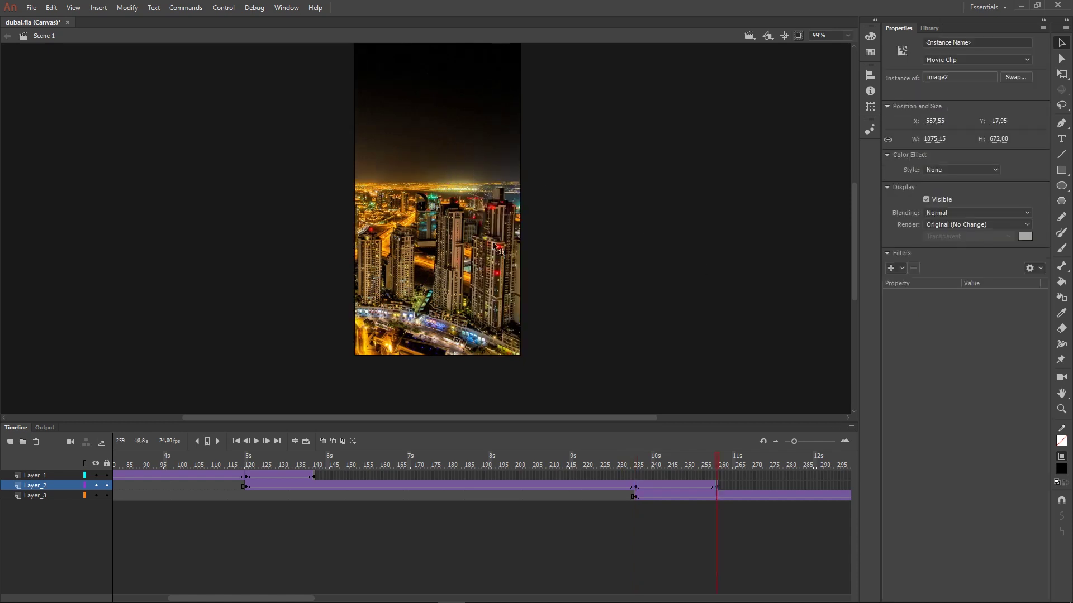
{"action": "left_click", "coordinate": [996, 169]}
{"action": "left_click", "coordinate": [951, 231]}
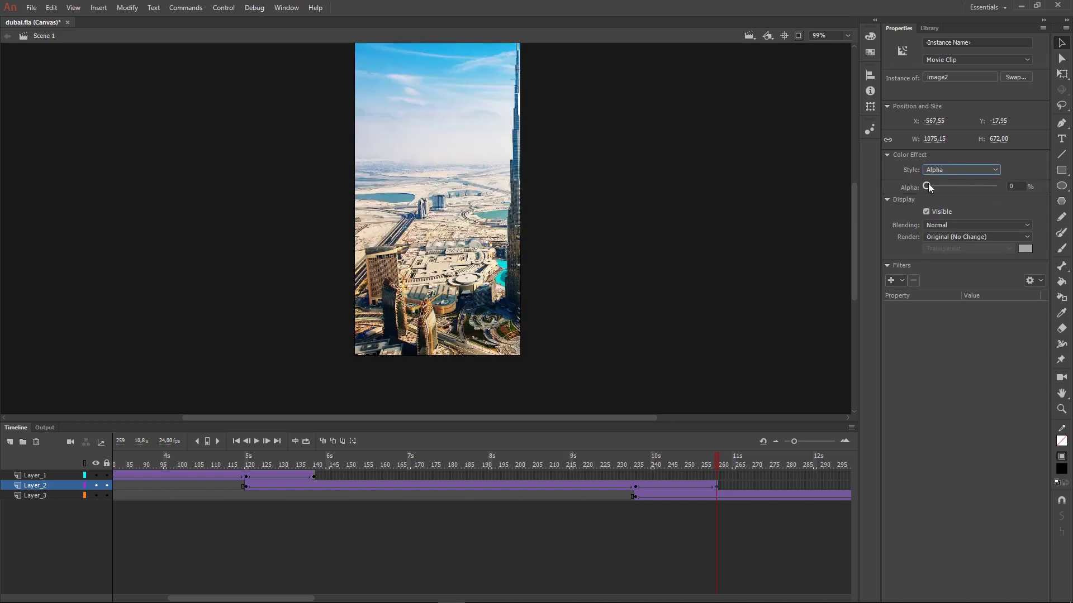
- Preview the crossfade from Layer_2 to Layer_3, test the banner in the browser, and return to the timeline
{"action": "mouse_move", "coordinate": [708, 464]}
{"action": "left_mouse_down"}
{"action": "mouse_move", "coordinate": [581, 464]}
{"action": "mouse_move", "coordinate": [694, 470]}
{"action": "mouse_move", "coordinate": [689, 455]}
{"action": "left_mouse_up"}
{"action": "key", "text": "ctrl+Return"}
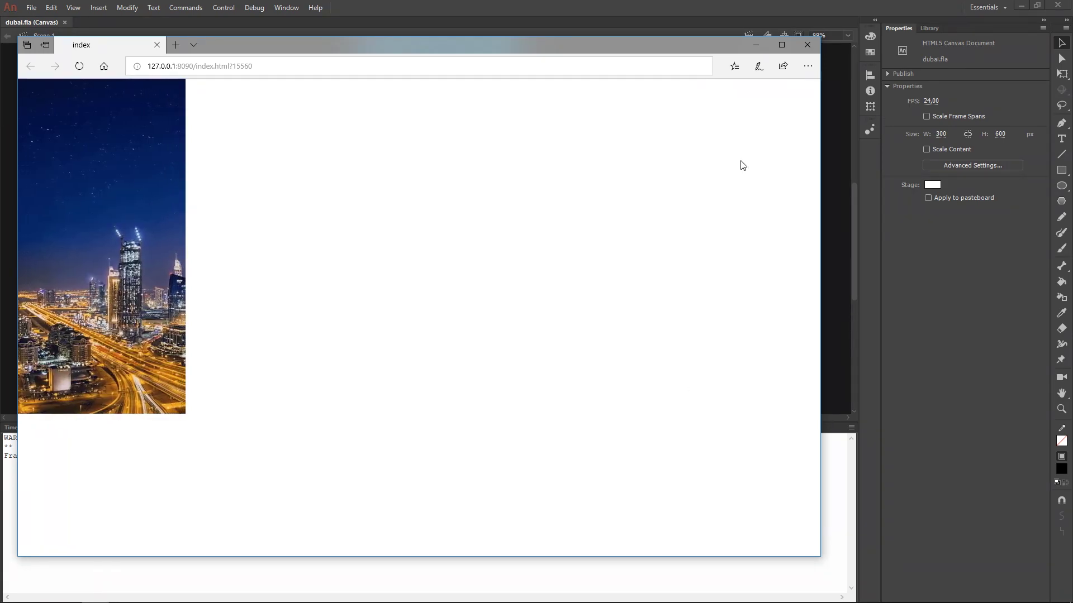
{"action": "left_click", "coordinate": [807, 45]}
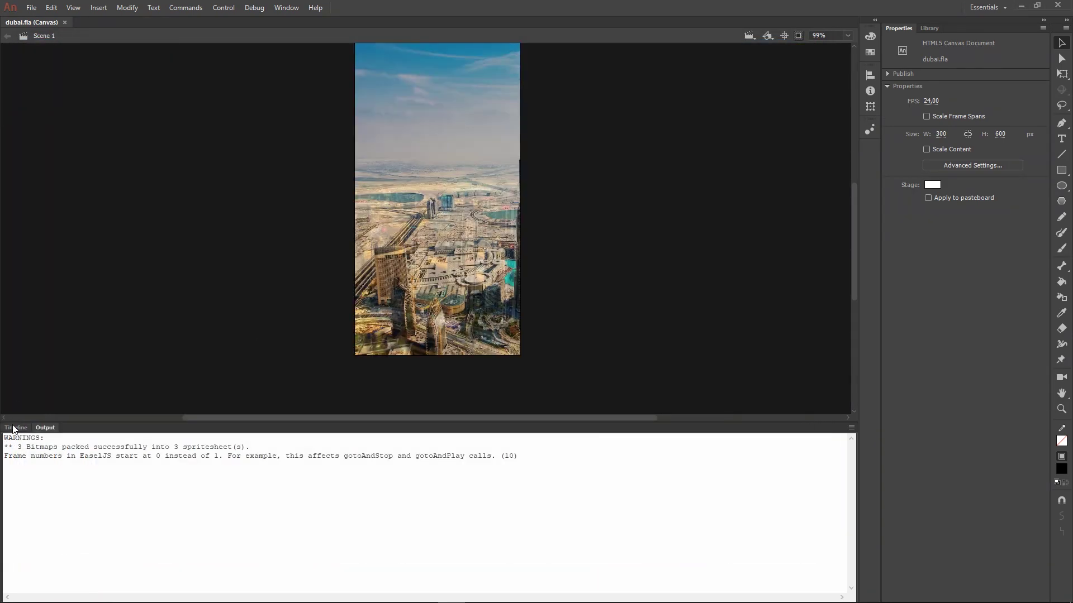
{"action": "left_click", "coordinate": [17, 427]}
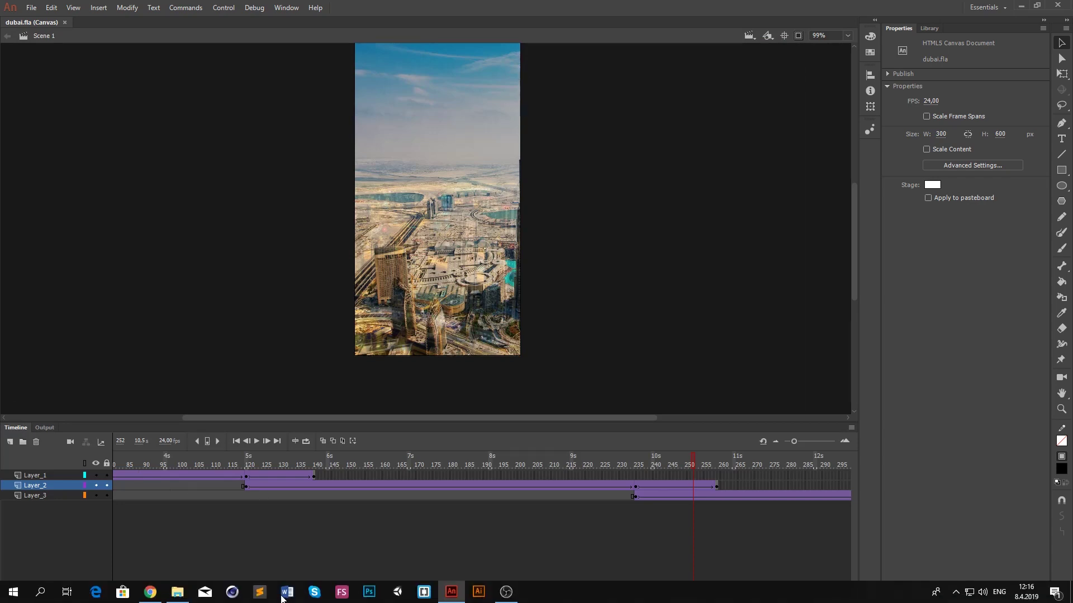
- Select the last keyframe of Layer_3 at frame 374
{"action": "left_click_drag", "start_coordinate": [284, 598], "coordinate": [399, 598]}
{"action": "left_click", "coordinate": [546, 497]}
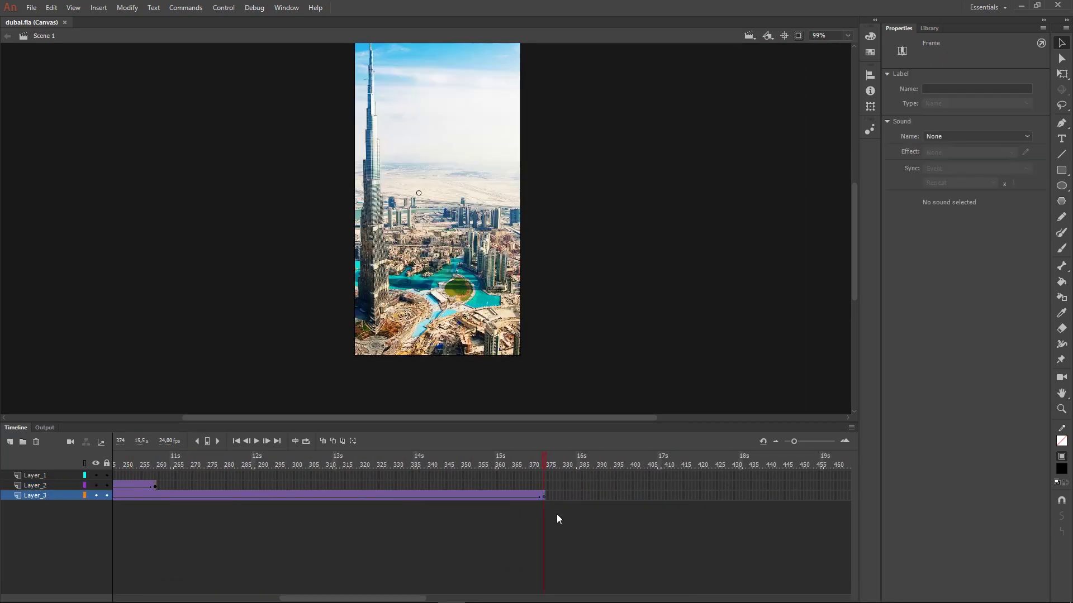
- Shift the daytime city image further left on Layer_3's keyframe at frame 374, and save the document with the playhead back at frame 1
{"action": "key", "text": "shift+Left"}
{"action": "key", "text": "shift+Left"}
{"action": "key", "text": "shift+Left"}
{"action": "key", "text": "shift+Left"}
{"action": "key", "text": "shift+Left"}
{"action": "key", "text": "shift+Left"}
{"action": "key", "text": "shift+Left"}
{"action": "key", "text": "shift+Left"}
{"action": "key", "text": "shift+Left"}
{"action": "key", "text": "shift+Left"}
{"action": "key", "text": "shift+Left"}
{"action": "key", "text": "shift+Left"}
{"action": "key", "text": "shift+Left"}
{"action": "key", "text": "shift+Left"}
{"action": "key", "text": "shift+Left"}
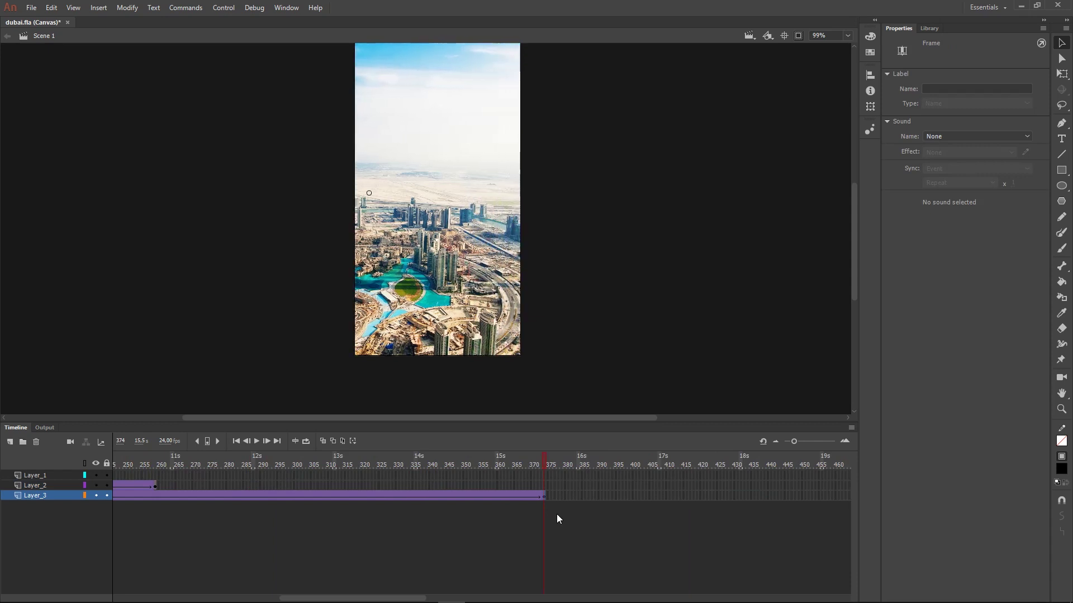
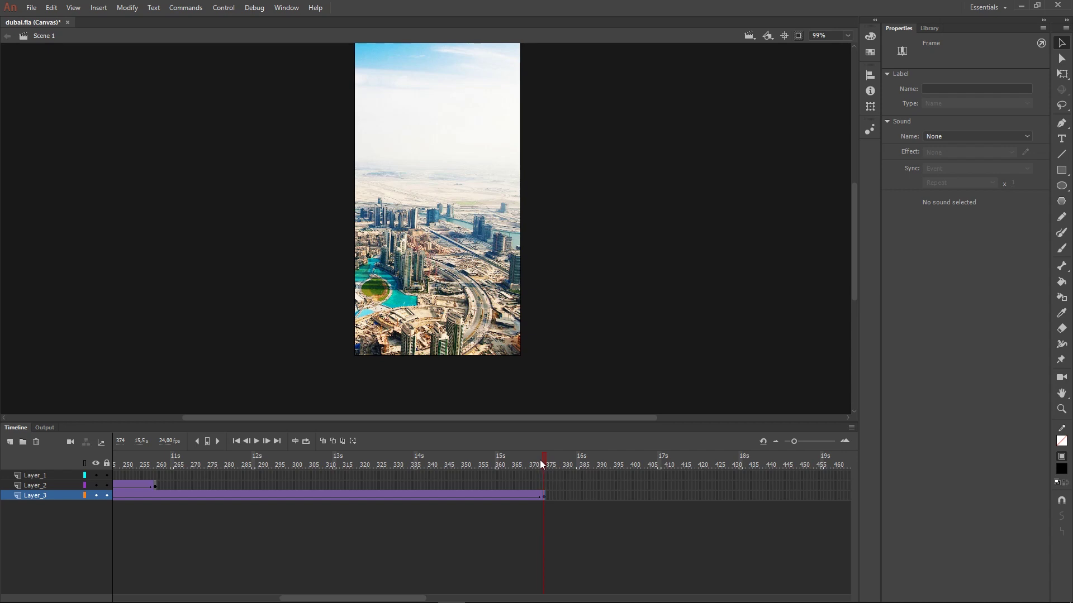
{"action": "left_click_drag", "start_coordinate": [541, 462], "coordinate": [9, 462]}
{"action": "key", "text": "ctrl+s"}
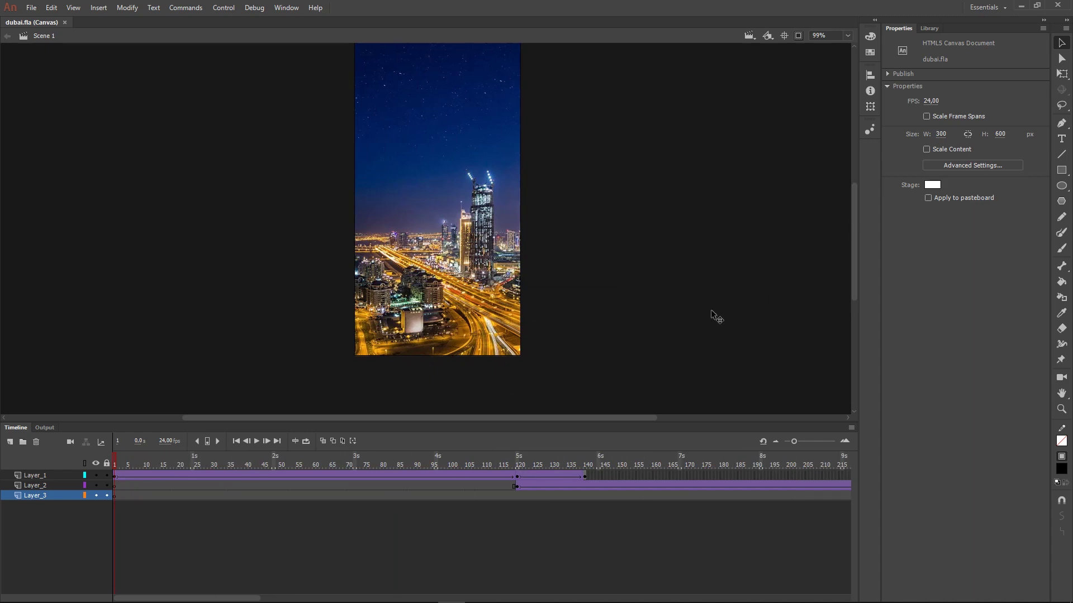
- Rename Layer_1 as image1
{"action": "left_click", "coordinate": [36, 476]}
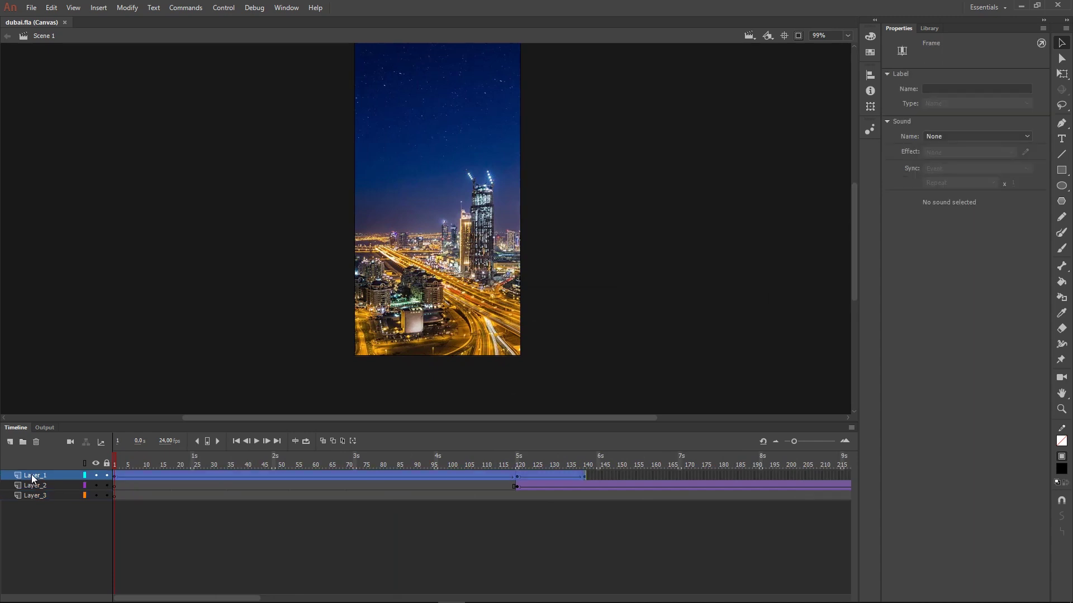
{"action": "double_click", "coordinate": [31, 474]}
{"action": "type", "text": "image1"}
- Rename Layer_2 as image2, reusing the copied name of the image1 layer
{"action": "left_click_drag", "start_coordinate": [56, 475], "coordinate": [18, 476]}
{"action": "key", "text": "ctrl+c"}
{"action": "left_click", "coordinate": [24, 500]}
{"action": "left_click", "coordinate": [31, 488]}
{"action": "double_click", "coordinate": [31, 488]}
{"action": "key", "text": "ctrl+v"}
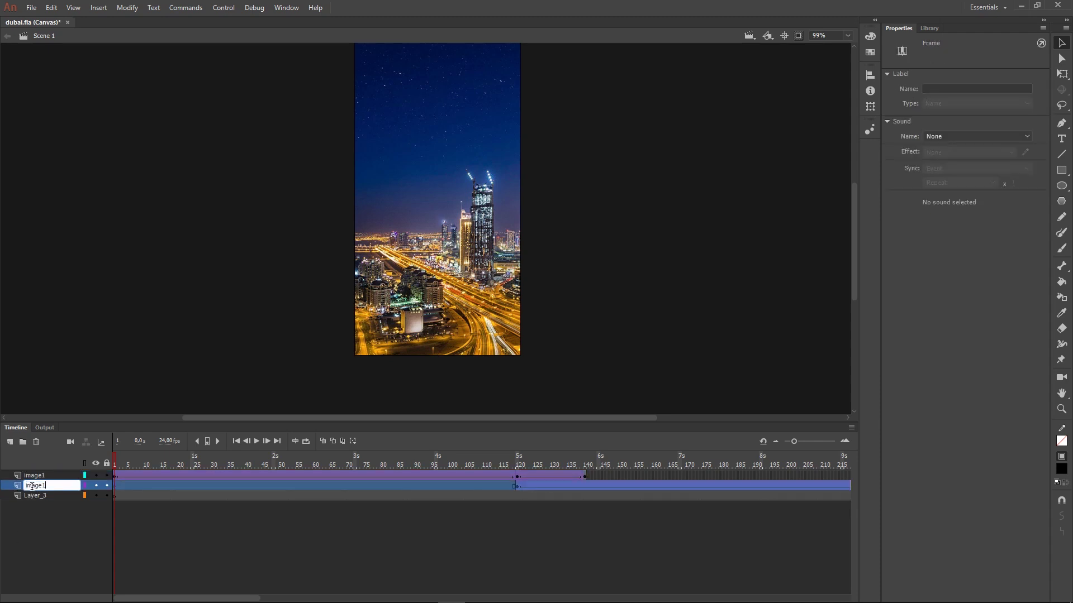
{"action": "key", "text": "BackSpace"}
- Rename Layer_3 as image3, reusing the copied layer name
{"action": "left_click", "coordinate": [35, 497]}
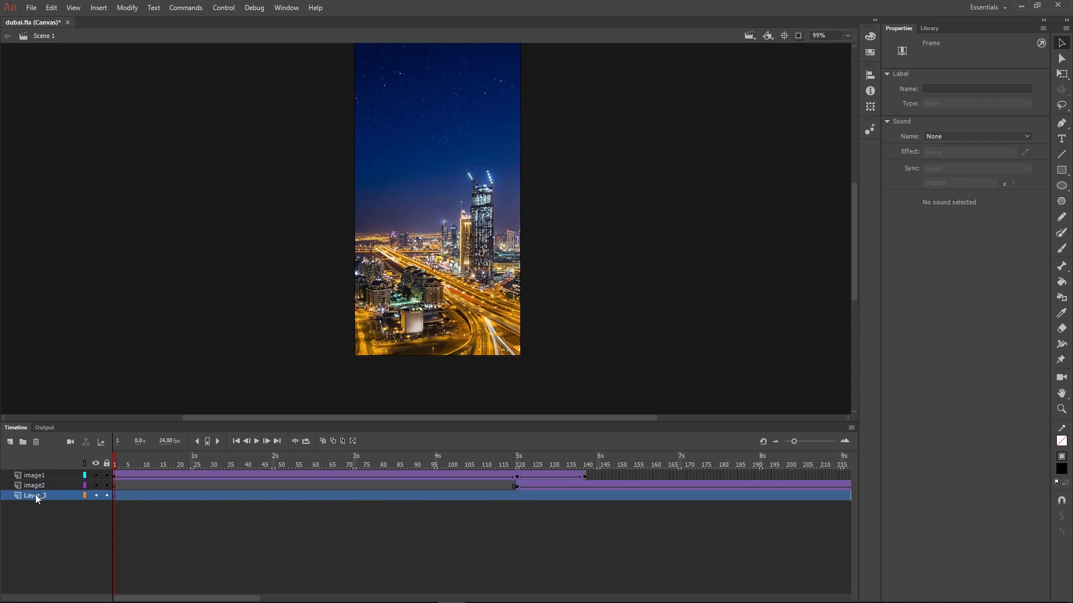
{"action": "double_click", "coordinate": [35, 494]}
{"action": "key", "text": "ctrl+v"}
{"action": "key", "text": "BackSpace"}
{"action": "type", "text": "2"}
{"action": "type", "text": "3"}
{"action": "left_click", "coordinate": [3, 545]}
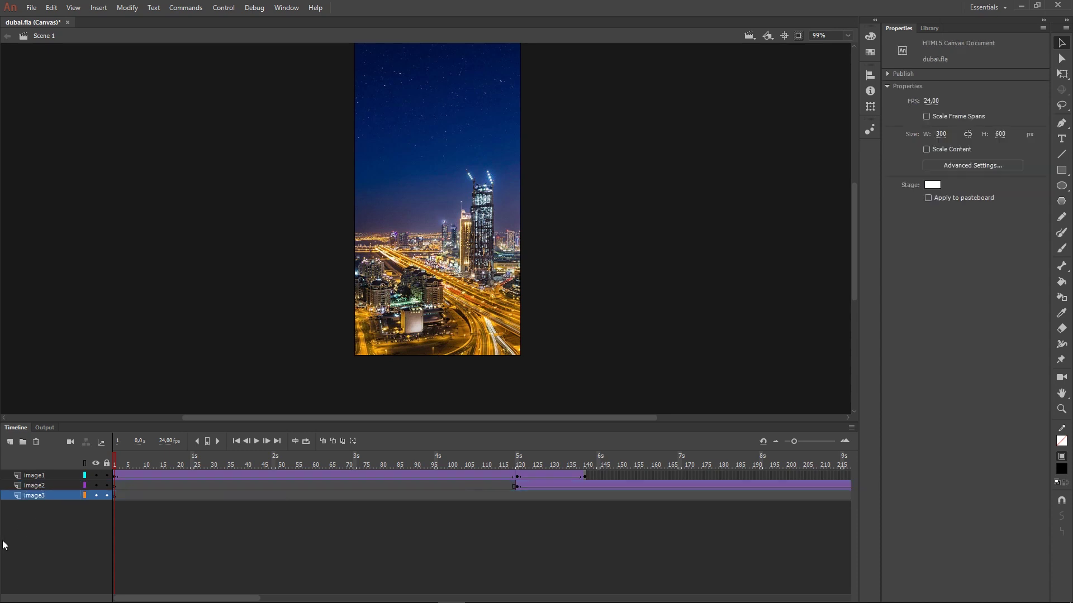
- Add a new layer above image1 and move the playhead to frame 80, where the tall tower is centred
{"action": "left_click", "coordinate": [32, 476]}
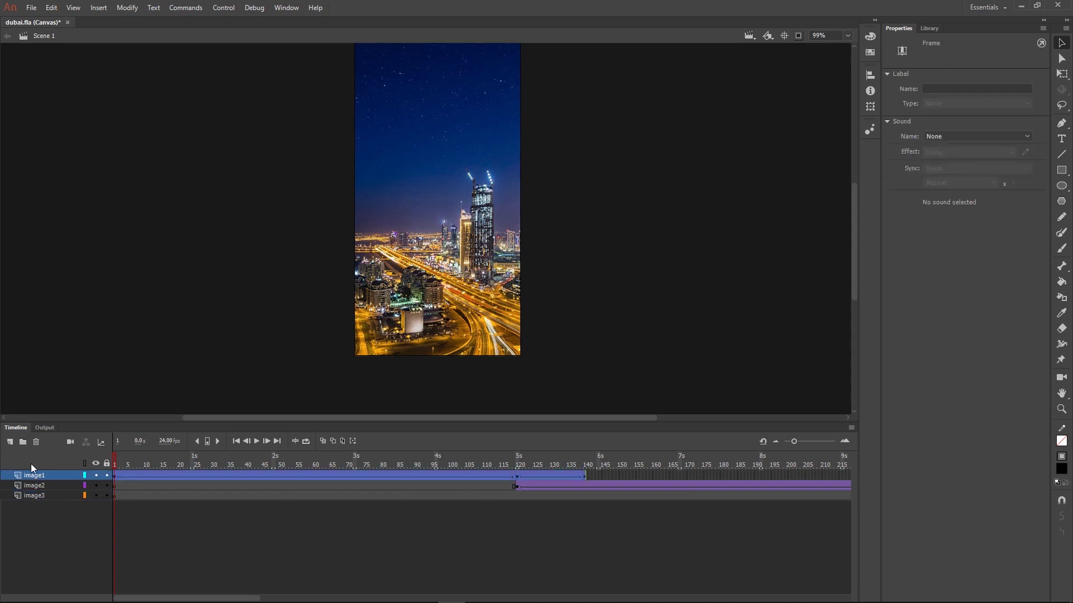
{"action": "left_click", "coordinate": [11, 442]}
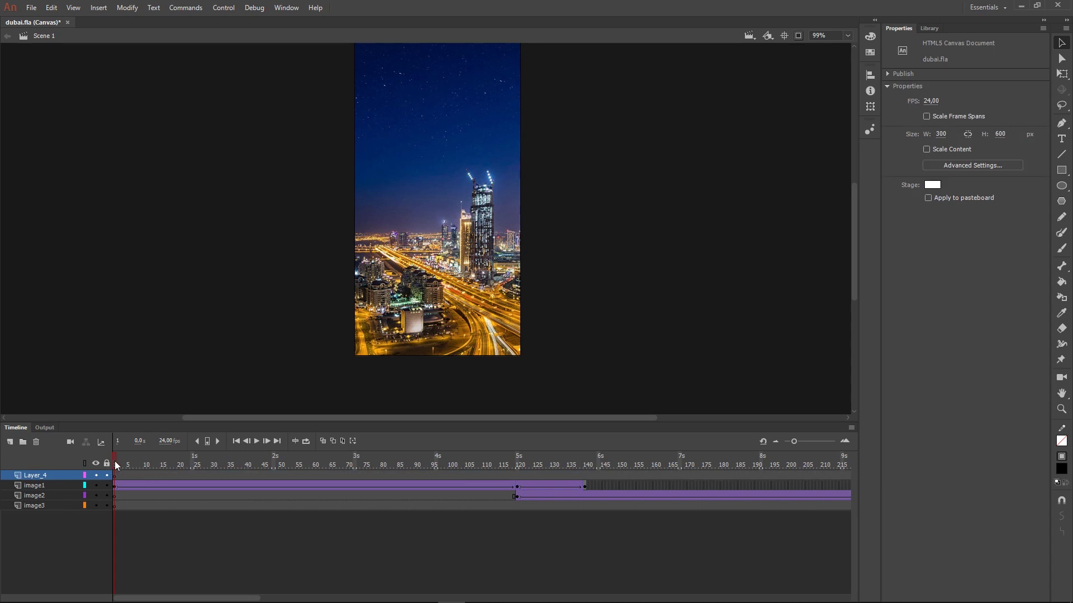
{"action": "left_click_drag", "start_coordinate": [117, 465], "coordinate": [254, 442]}
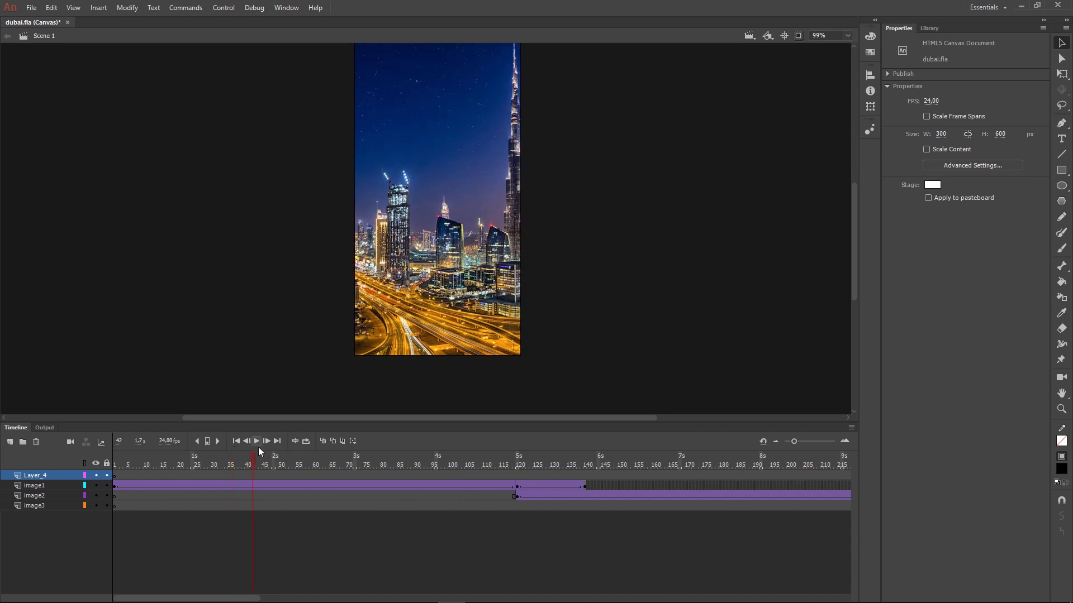
{"action": "left_click", "coordinate": [263, 465]}
{"action": "left_click_drag", "start_coordinate": [281, 465], "coordinate": [383, 466]}
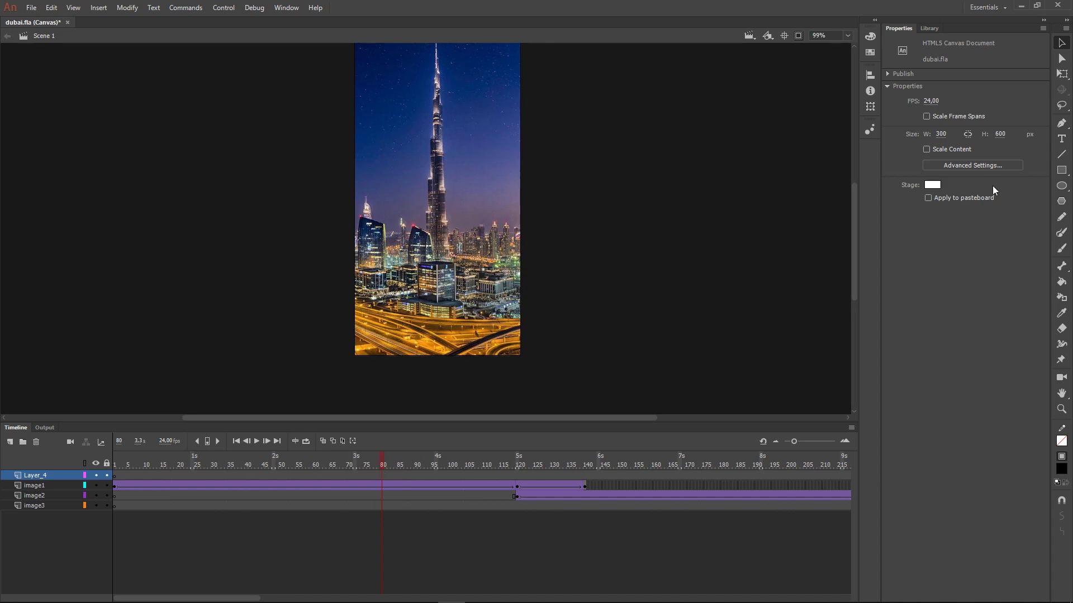
- Activate the Text tool and set its text color to white
{"action": "left_click", "coordinate": [1067, 140]}
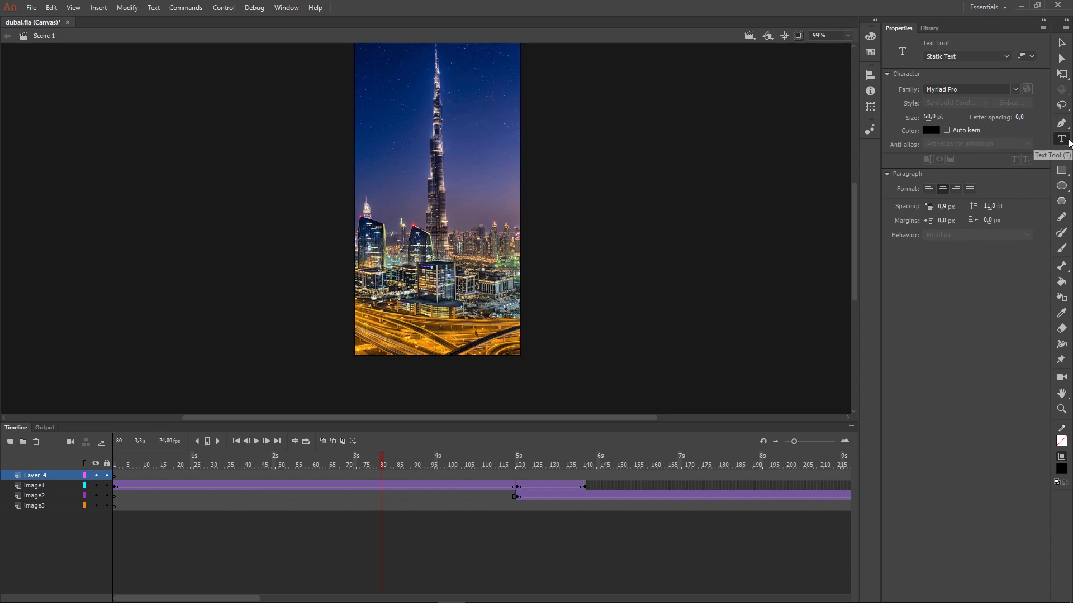
{"action": "left_click", "coordinate": [932, 131]}
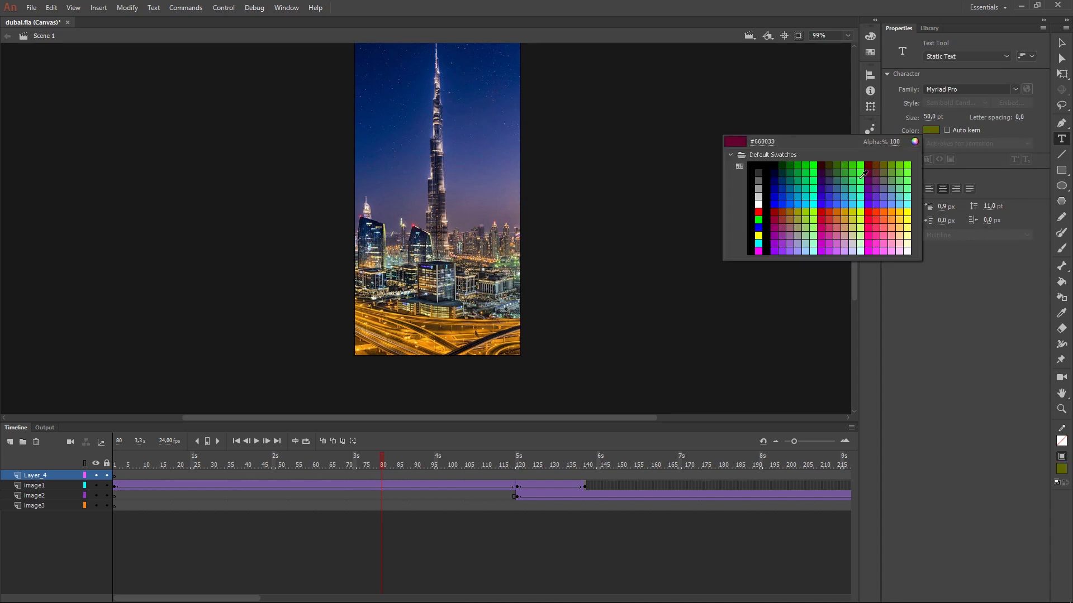
{"action": "left_click", "coordinate": [754, 206]}
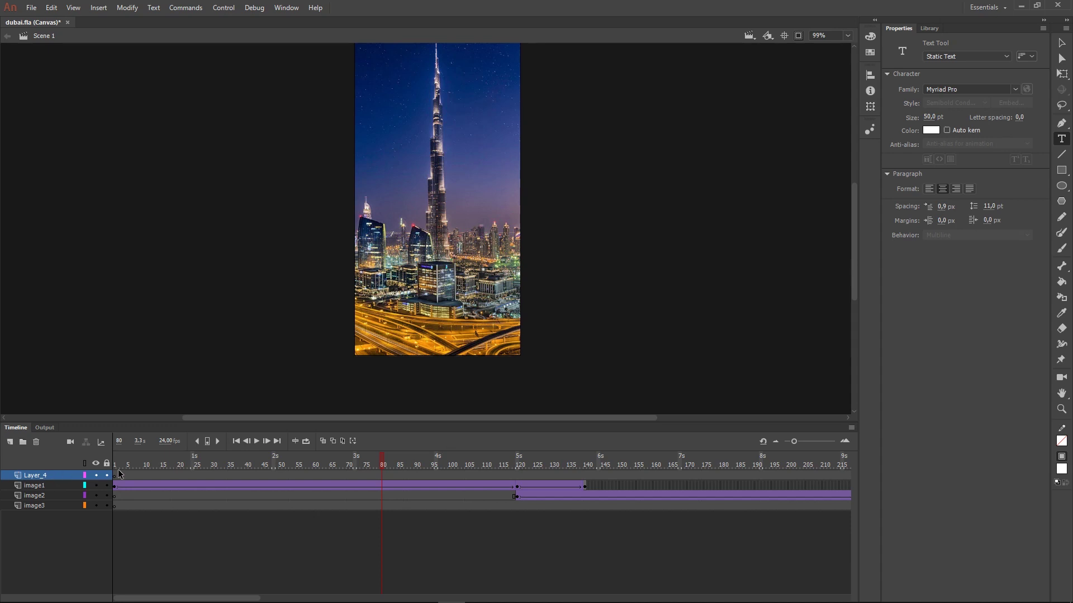
- Add the text "have you ever been in dubai?" over the sky on Layer_4, breaking it into two lines before "been"
{"action": "scroll", "coordinate": [855, 275], "scroll_direction": "up", "scroll_amount": 2}
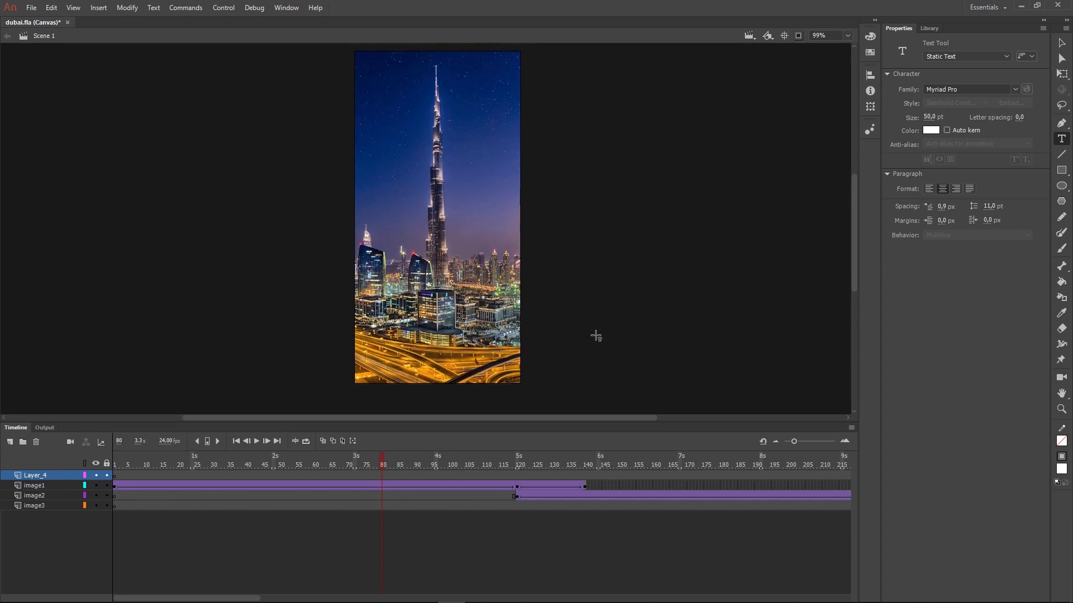
{"action": "left_click", "coordinate": [408, 124]}
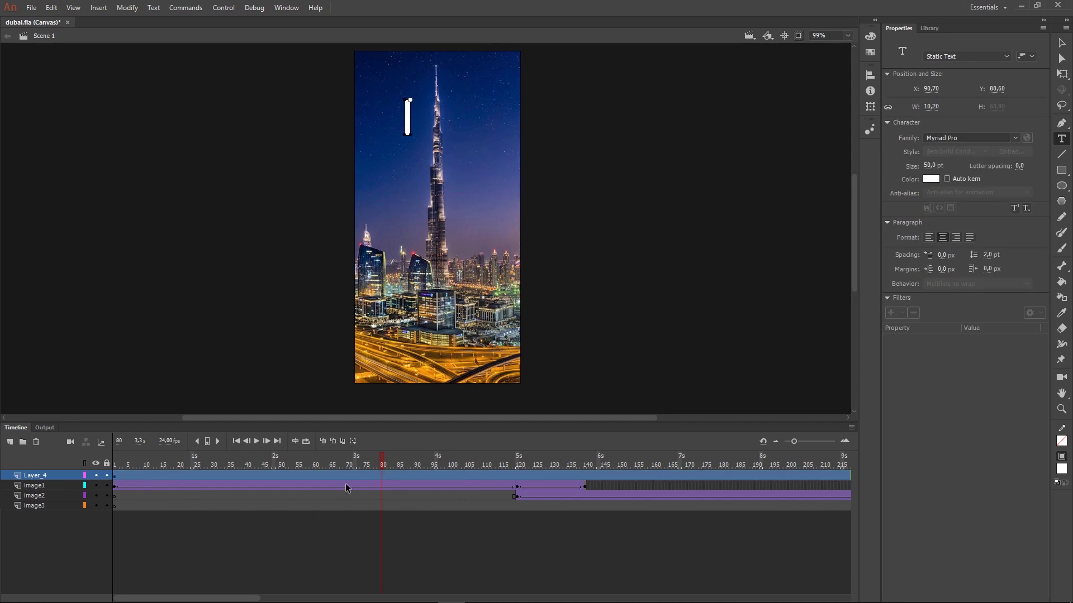
{"action": "type", "text": "have y"}
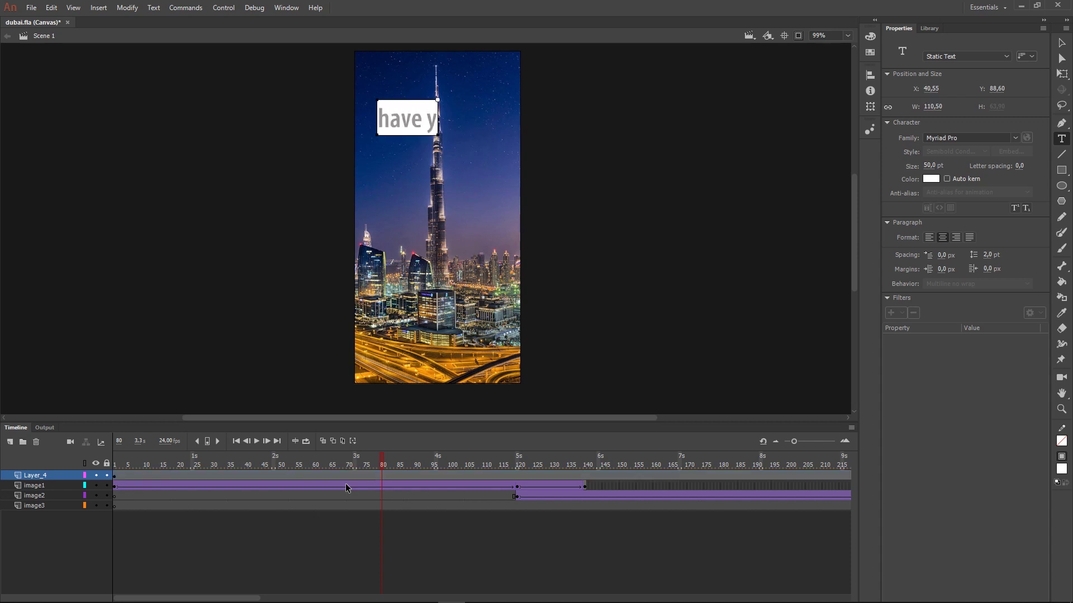
{"action": "type", "text": "ou ever"}
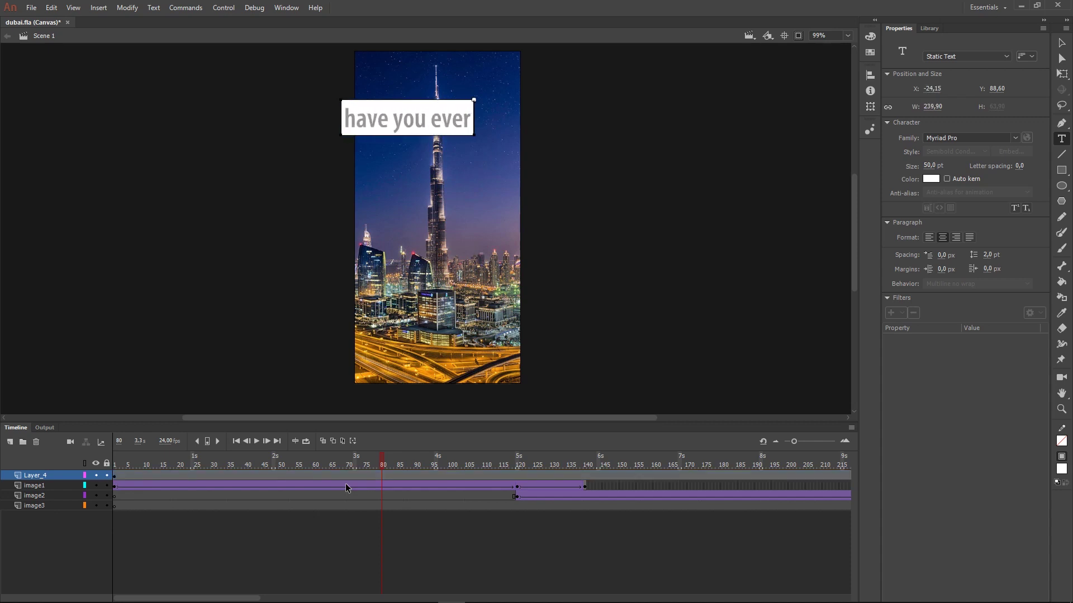
{"action": "type", "text": " been in dubai"}
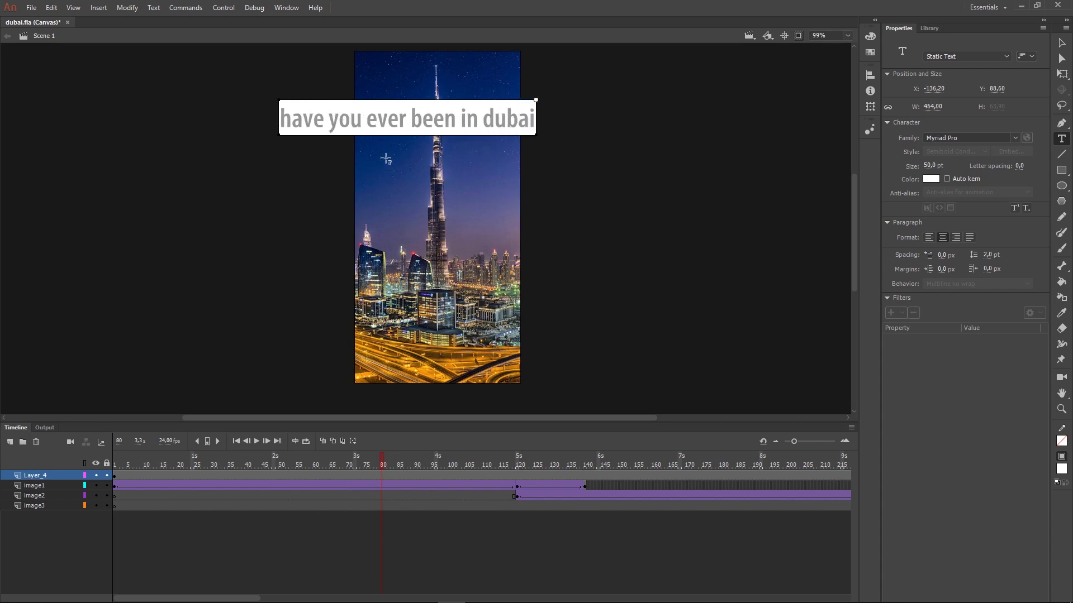
{"action": "type", "text": "?"}
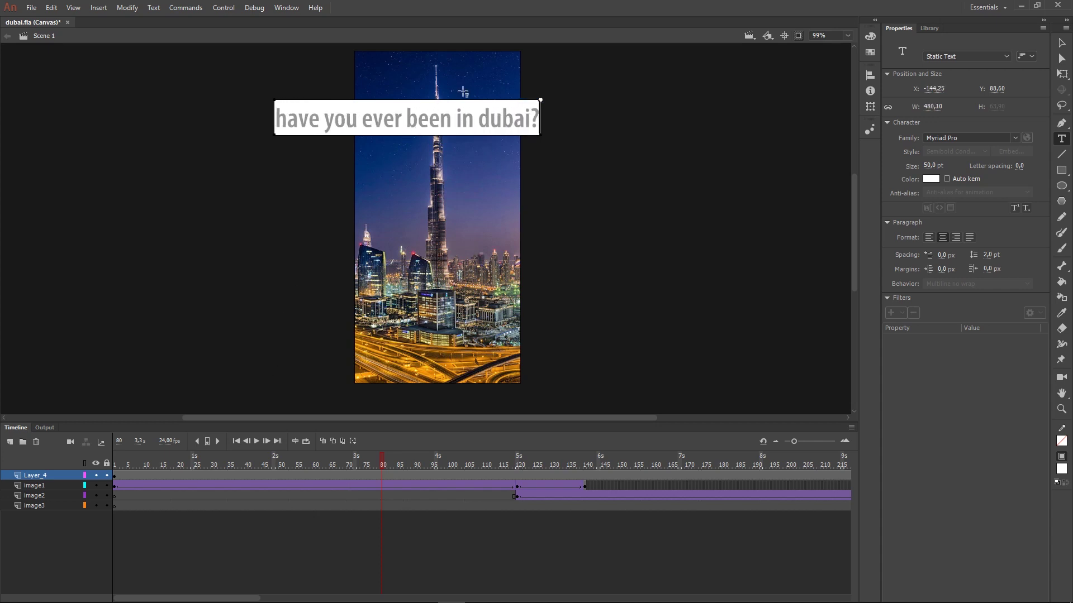
{"action": "left_click", "coordinate": [405, 122]}
{"action": "key", "text": "Return"}
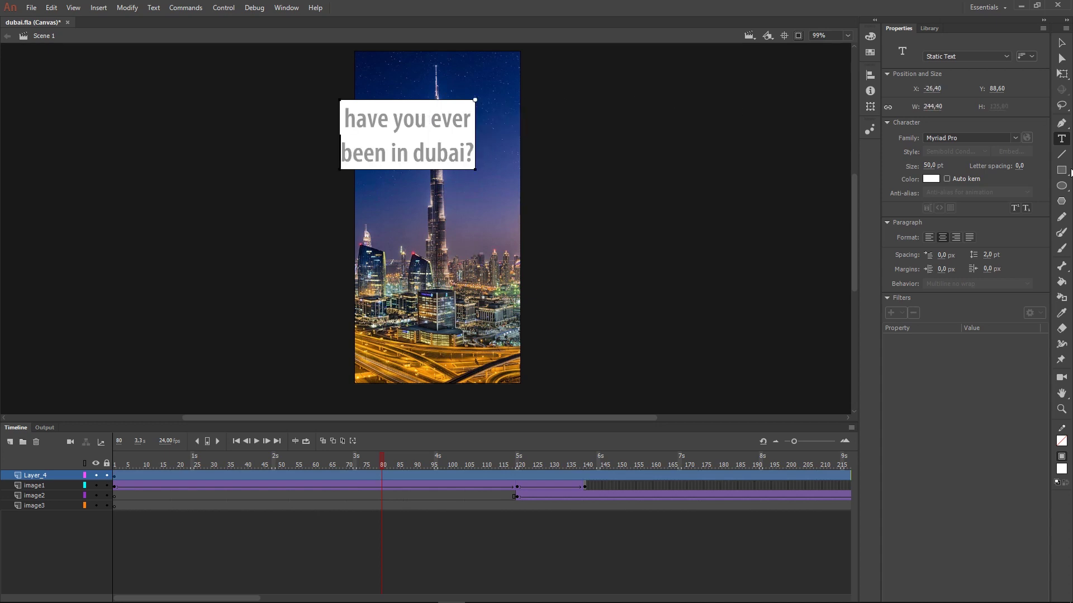
- Move the text fully onto the upper stage and center it horizontally to the stage
{"action": "left_click", "coordinate": [1062, 44]}
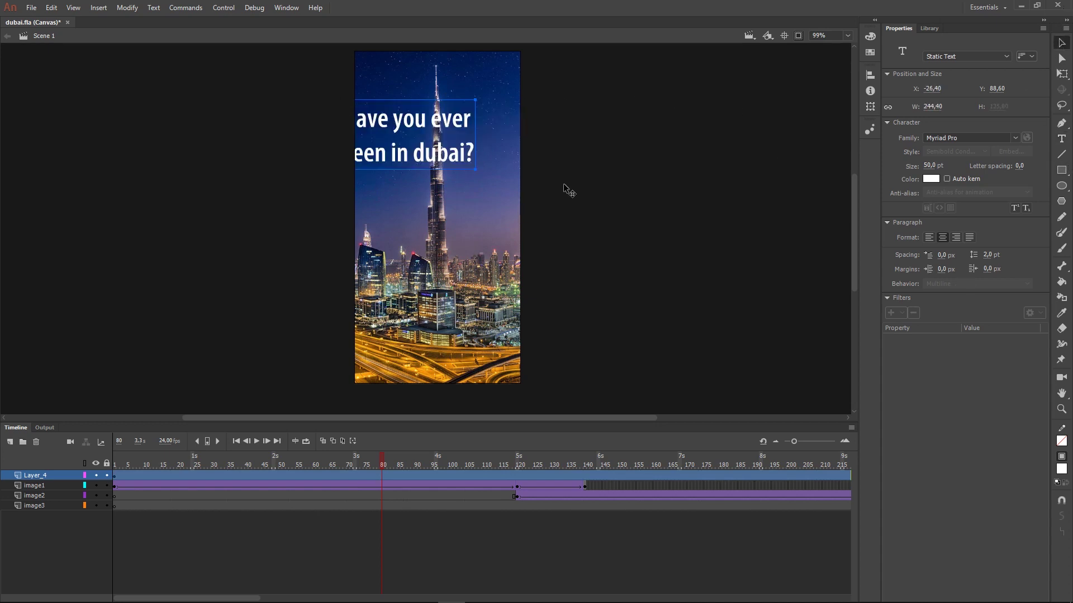
{"action": "left_click_drag", "start_coordinate": [412, 123], "coordinate": [439, 104]}
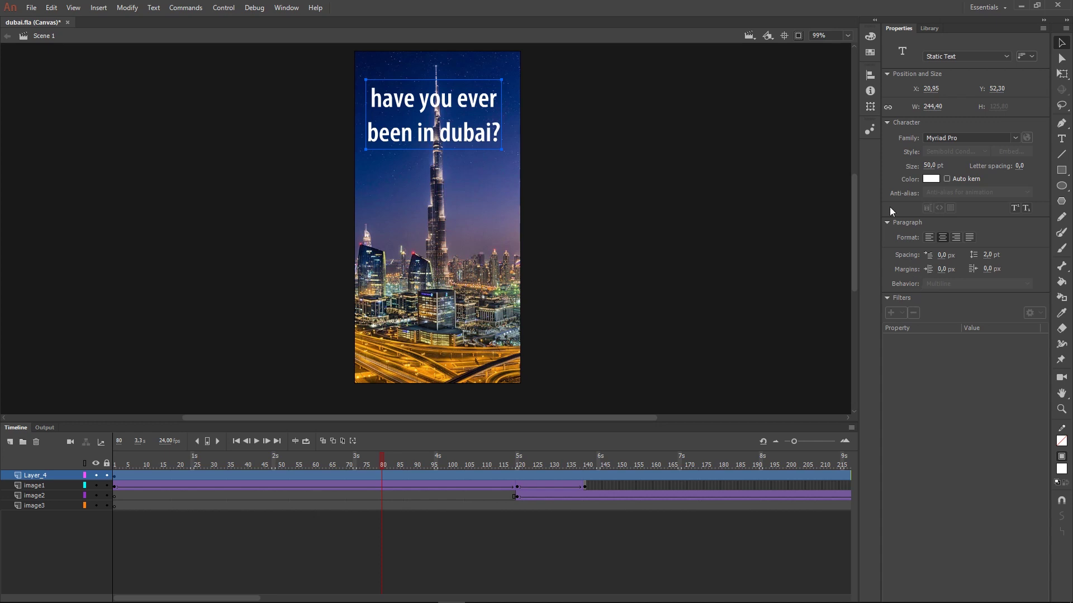
{"action": "left_click", "coordinate": [869, 75]}
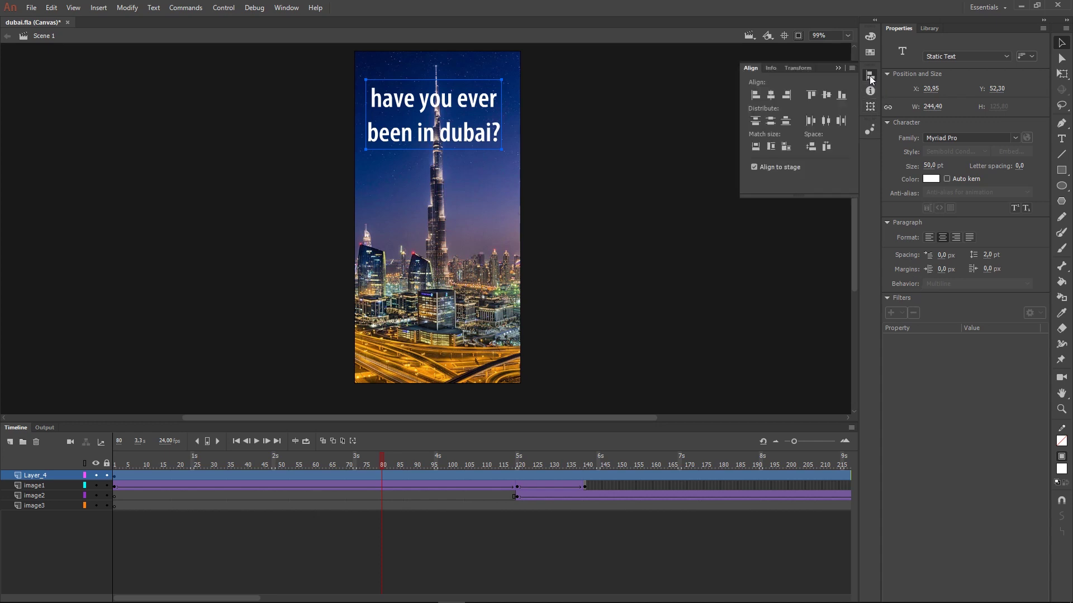
{"action": "left_click", "coordinate": [772, 96]}
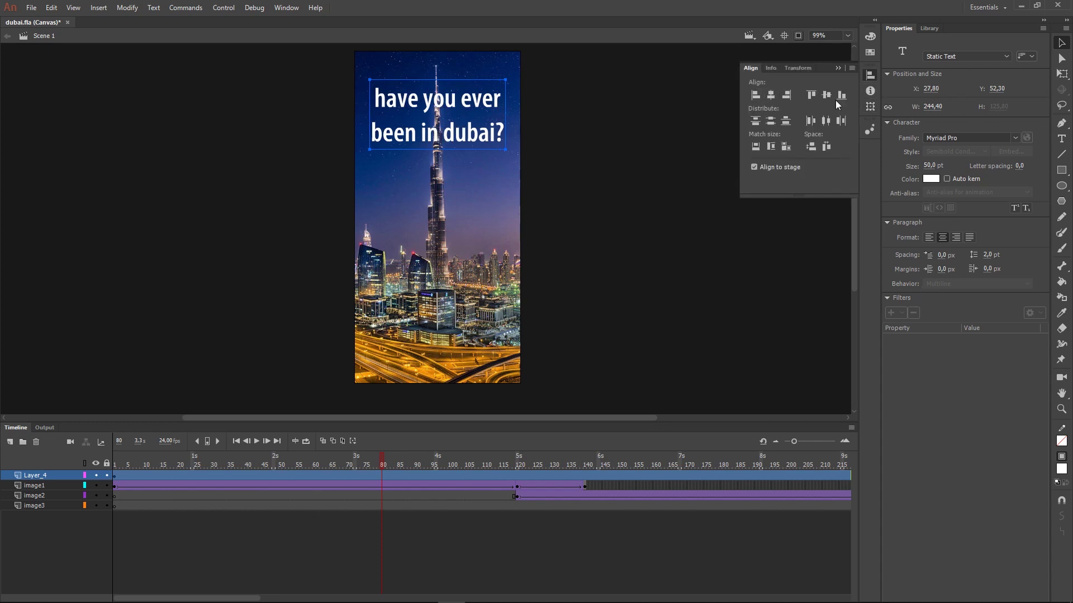
{"action": "left_click", "coordinate": [839, 67]}
{"action": "left_click", "coordinate": [761, 223]}
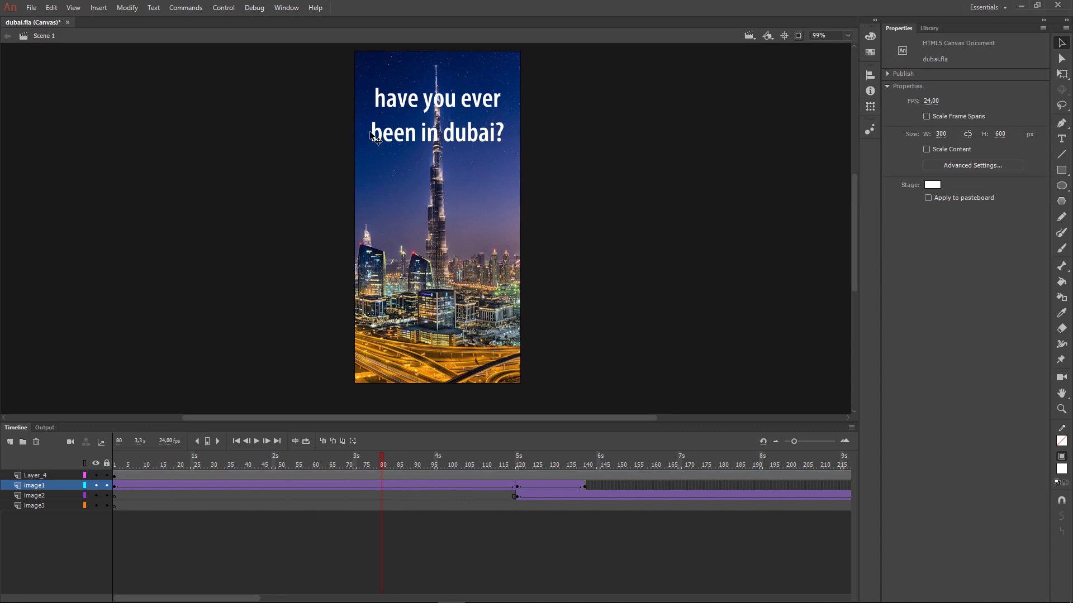
- Convert the two-line text into a Movie Clip symbol named text1
{"action": "left_click", "coordinate": [430, 109]}
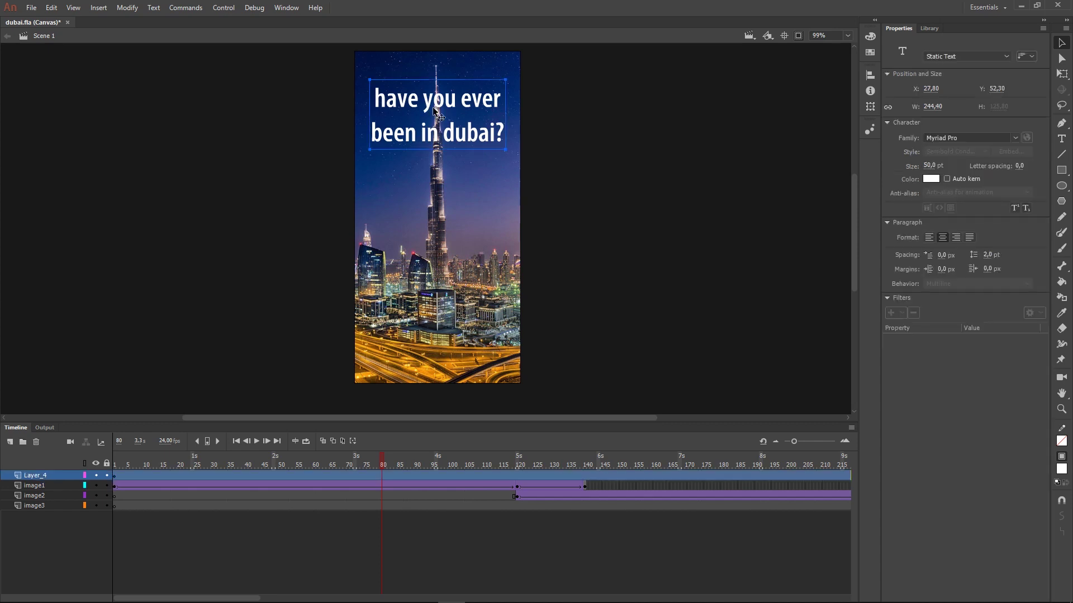
{"action": "key", "text": "F8"}
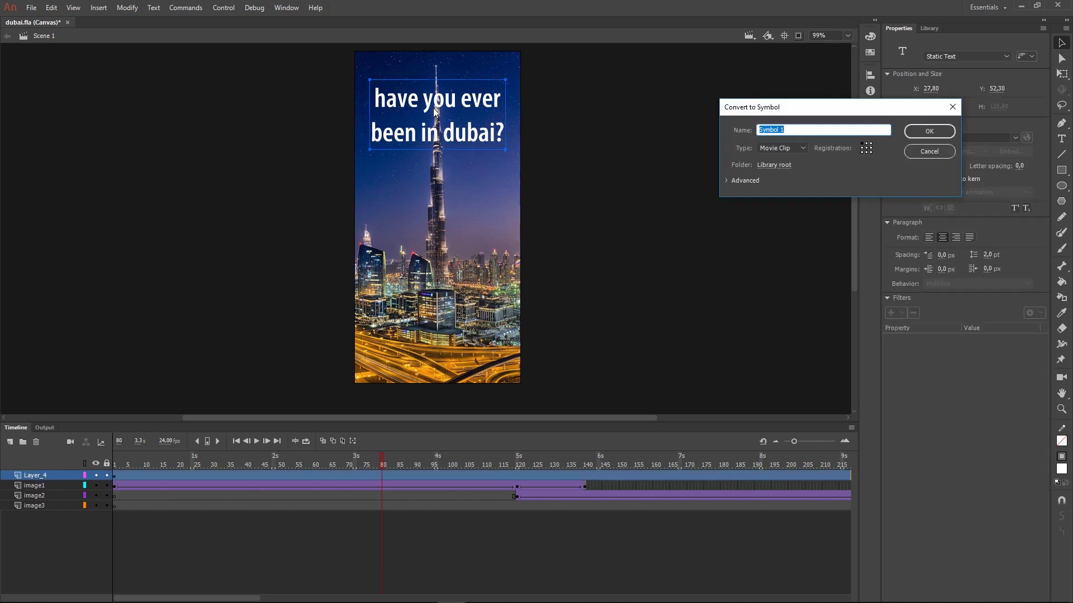
{"action": "left_click_drag", "start_coordinate": [821, 107], "coordinate": [795, 105]}
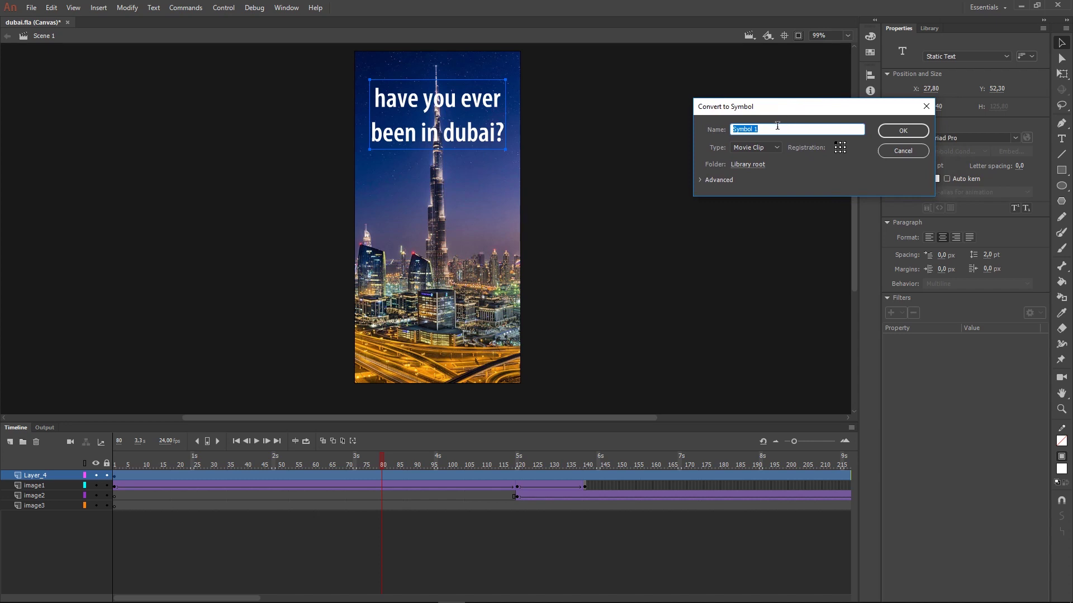
{"action": "type", "text": "text1"}
{"action": "left_click", "coordinate": [902, 130]}
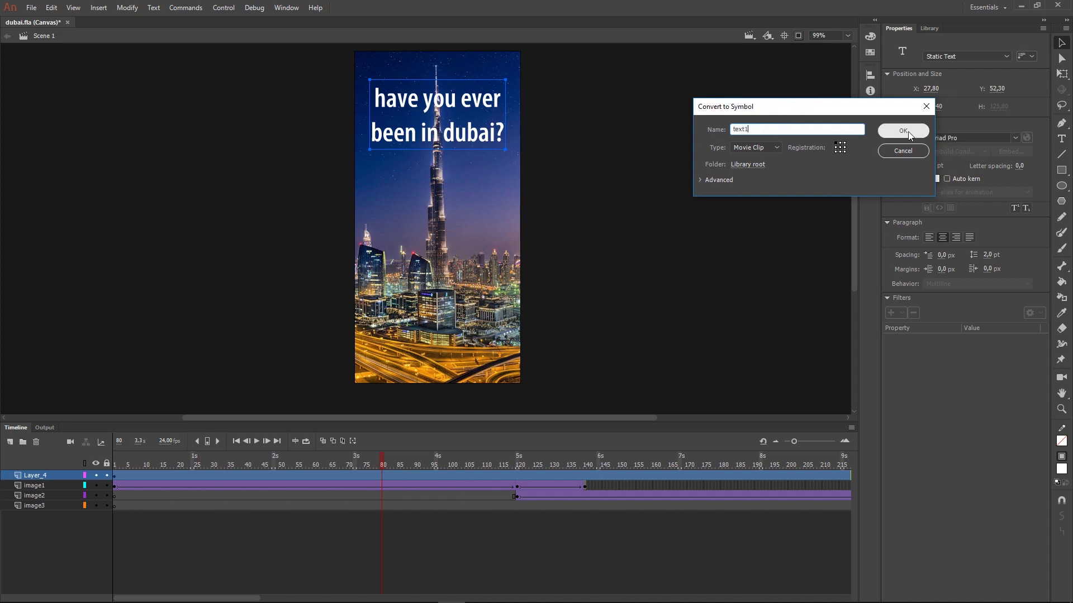
{"action": "left_click", "coordinate": [318, 517]}
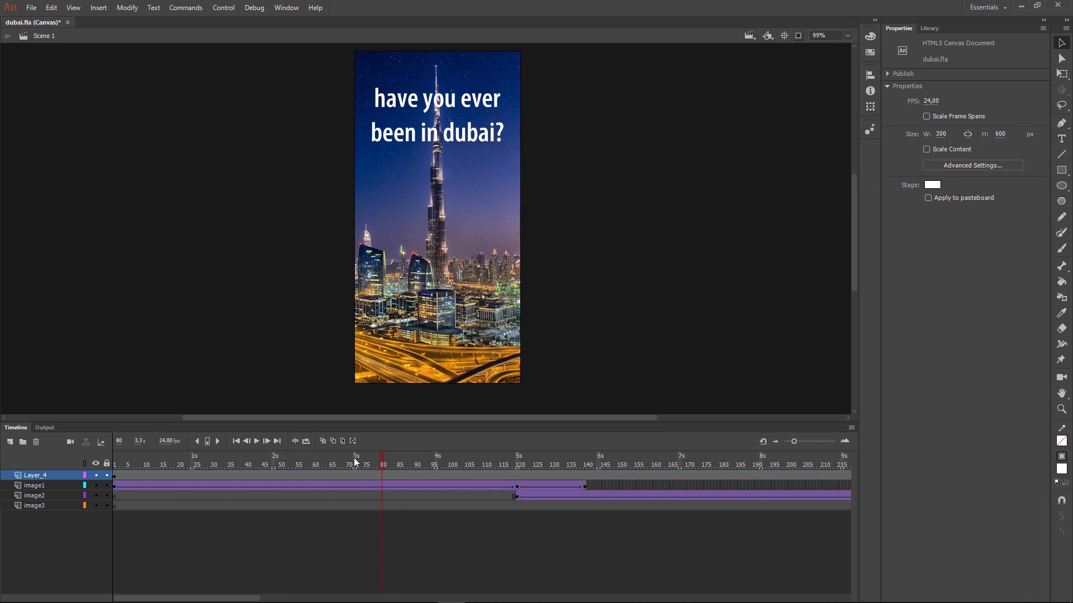
- Insert a keyframe for the text1 clip at frame 50 of Layer_4
{"action": "left_click_drag", "start_coordinate": [383, 460], "coordinate": [109, 472]}
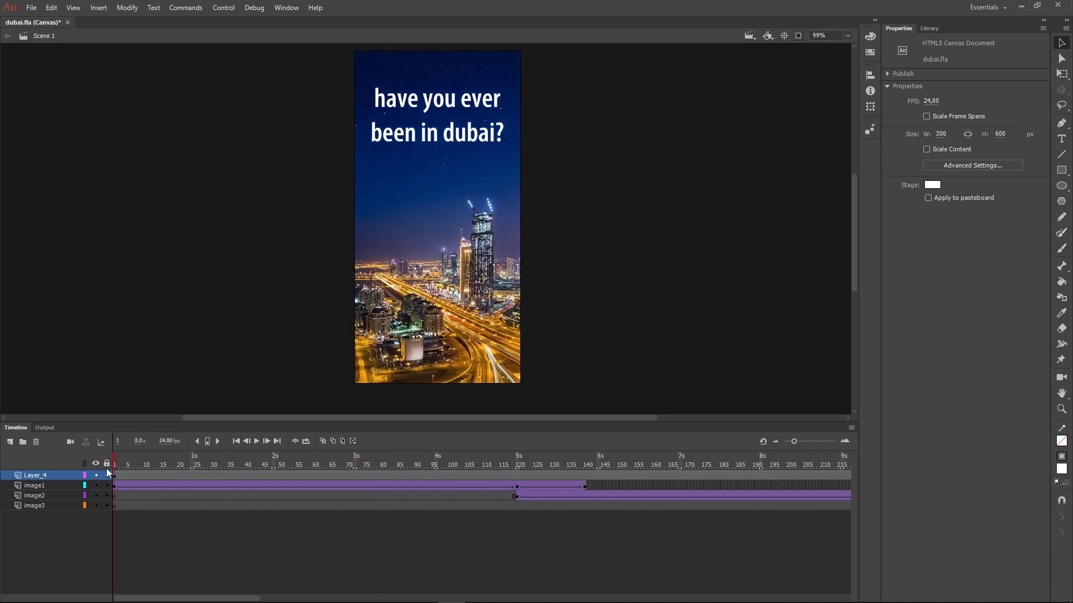
{"action": "left_click", "coordinate": [441, 139]}
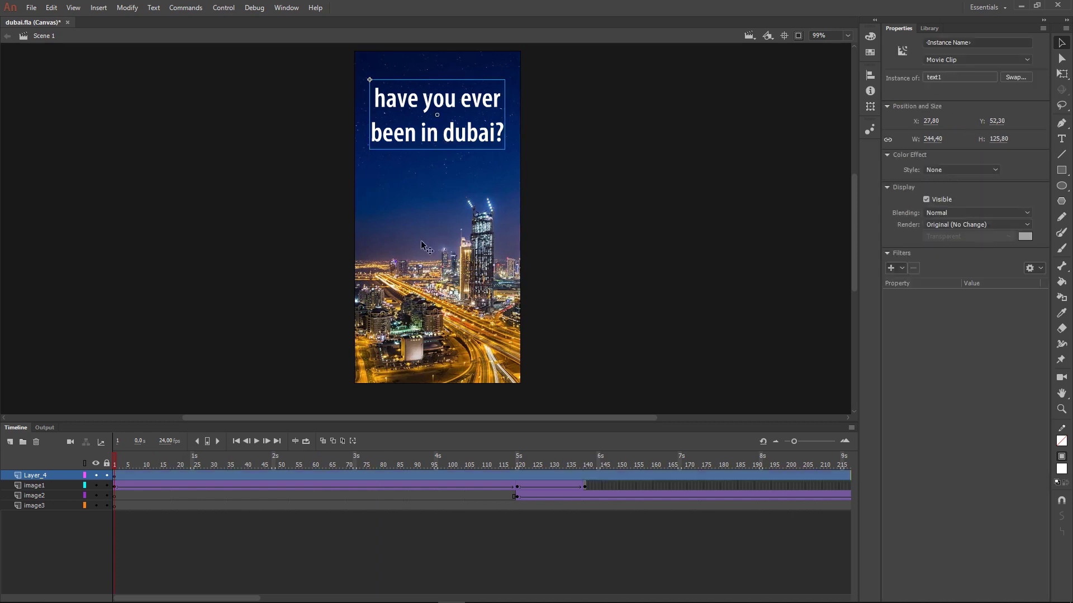
{"action": "left_click", "coordinate": [197, 535]}
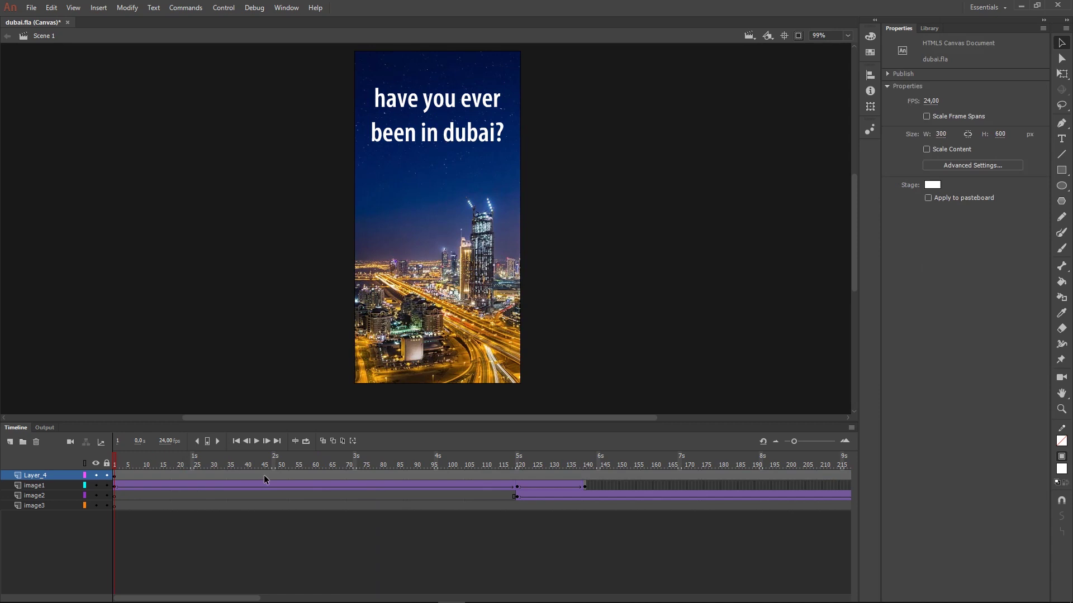
{"action": "left_click", "coordinate": [280, 474]}
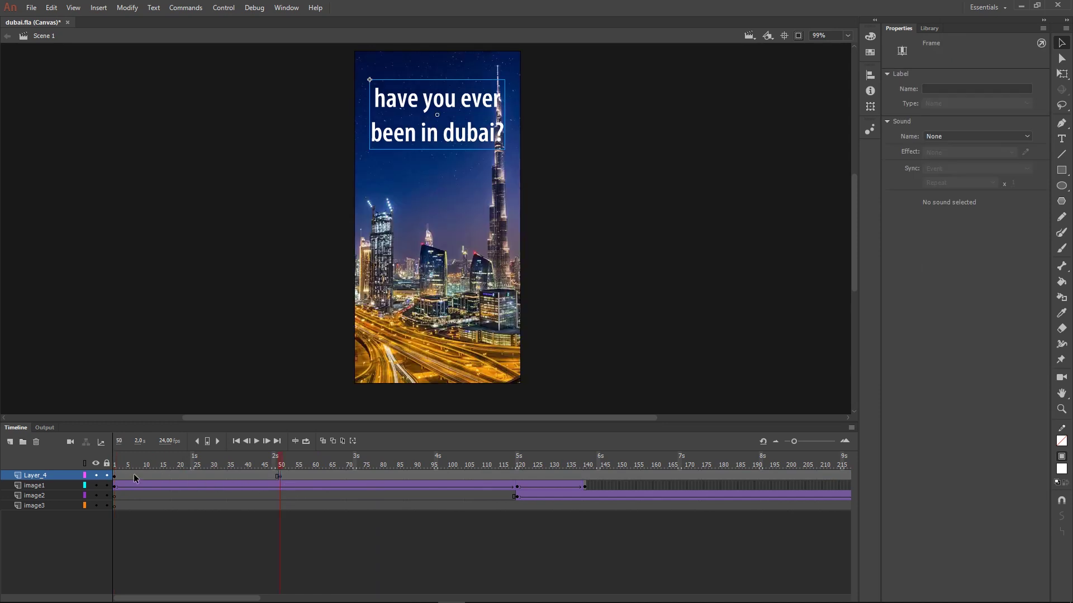
- Move the text1 clip at frame 1 of Layer_4 down to mid-stage, at Y 212.30
{"action": "left_click", "coordinate": [114, 477]}
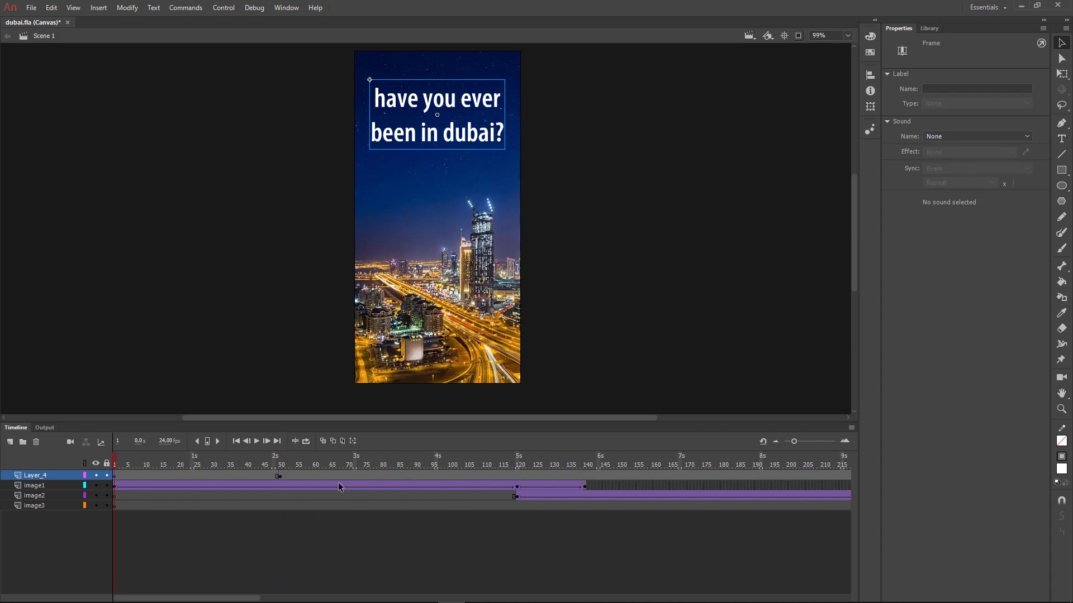
{"action": "key", "text": "shift+Down"}
{"action": "key", "text": "shift+Down"}
{"action": "key", "text": "shift+Down"}
{"action": "key", "text": "shift+Down"}
{"action": "key", "text": "shift+Down"}
{"action": "key", "text": "shift+Down"}
{"action": "key", "text": "shift+Down"}
{"action": "key", "text": "shift+Down"}
{"action": "key", "text": "shift+Down"}
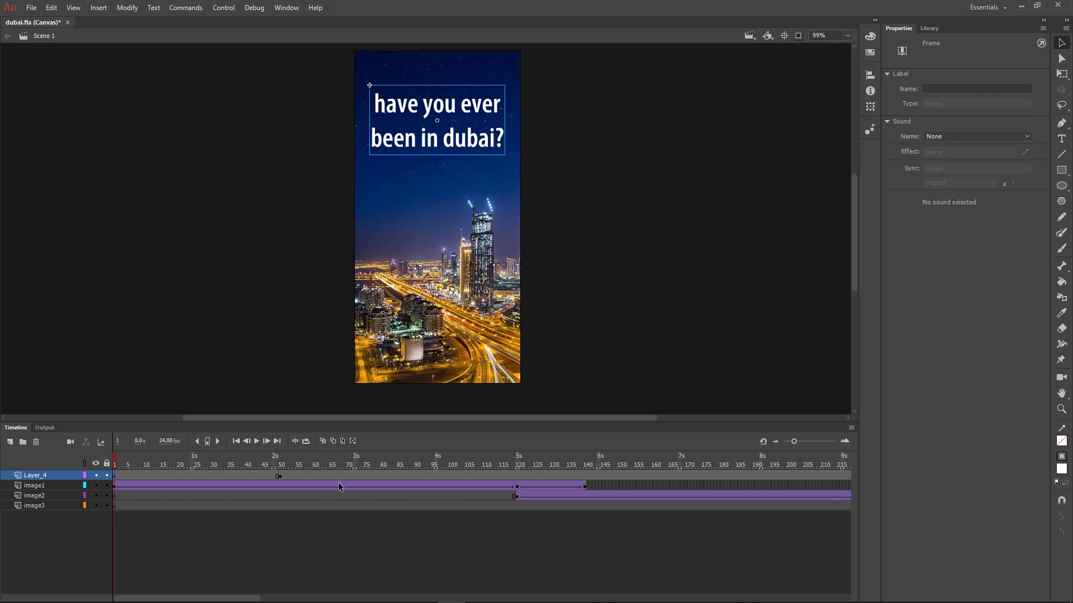
{"action": "key", "text": "shift+Down"}
{"action": "key", "text": "shift+Down"}
{"action": "key", "text": "shift+Down"}
{"action": "key", "text": "shift+Down"}
{"action": "key", "text": "shift+Down"}
{"action": "key", "text": "shift+Down"}
{"action": "key", "text": "shift+Down"}
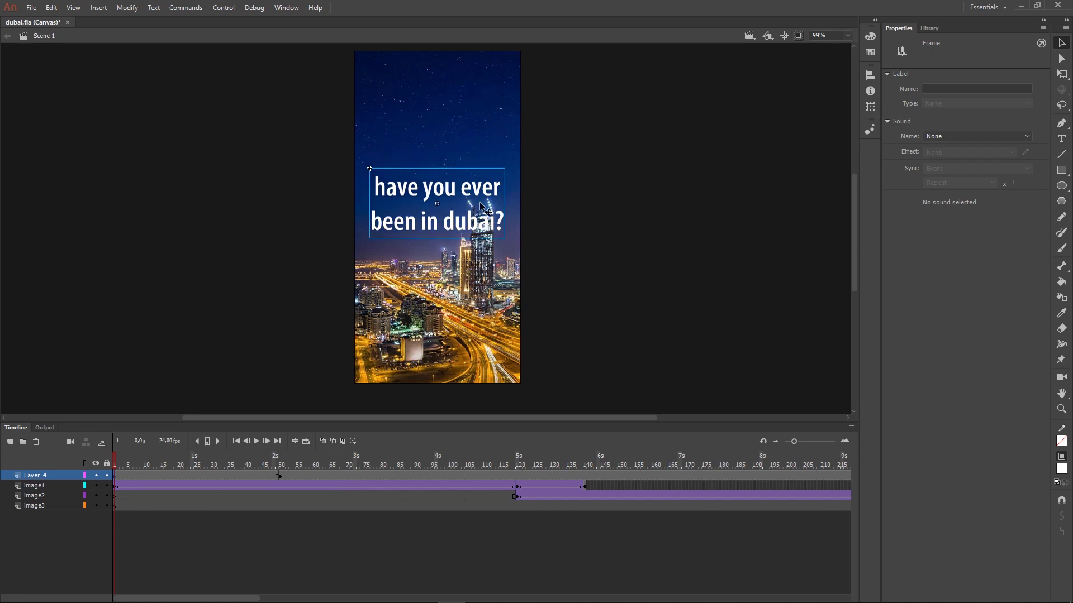
- Apply an Alpha color effect of 0% to the text1 clip at frame 1
{"action": "left_click", "coordinate": [457, 192]}
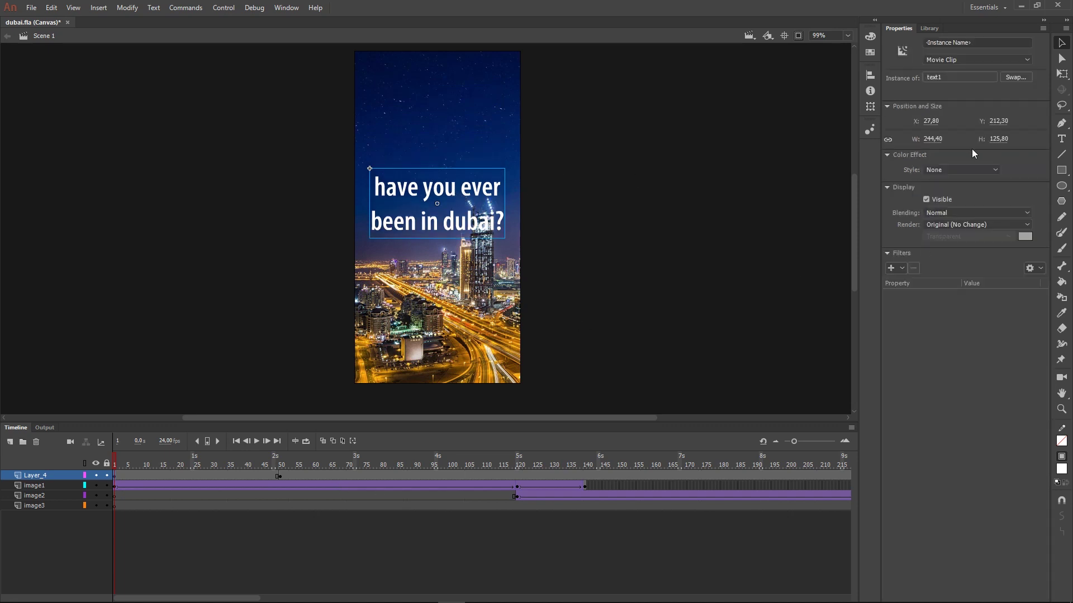
{"action": "left_click", "coordinate": [992, 170]}
{"action": "left_click", "coordinate": [962, 231]}
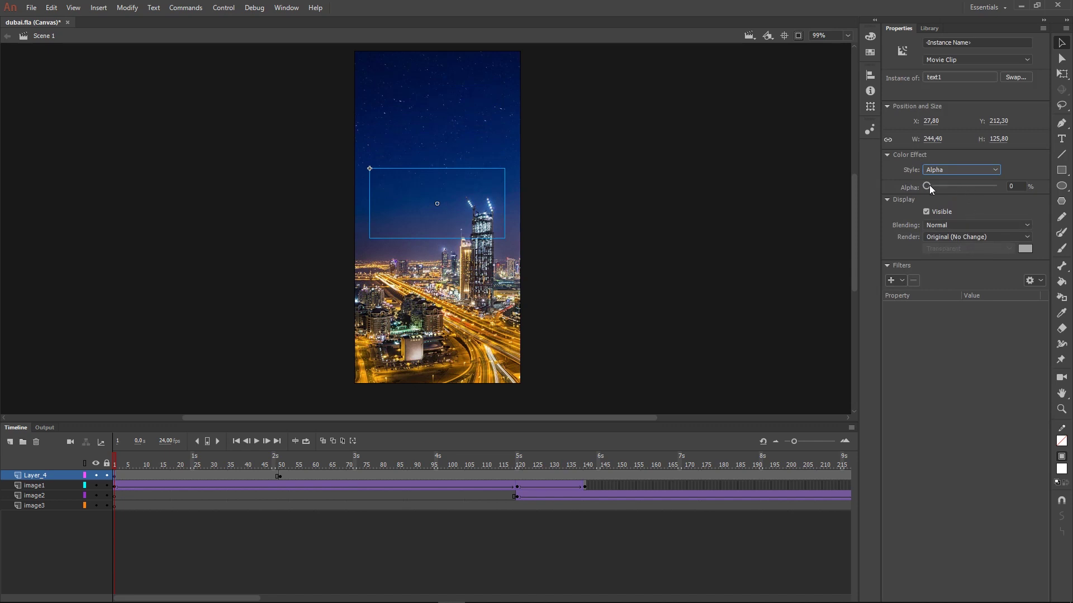
{"action": "left_click_drag", "start_coordinate": [929, 185], "coordinate": [822, 285]}
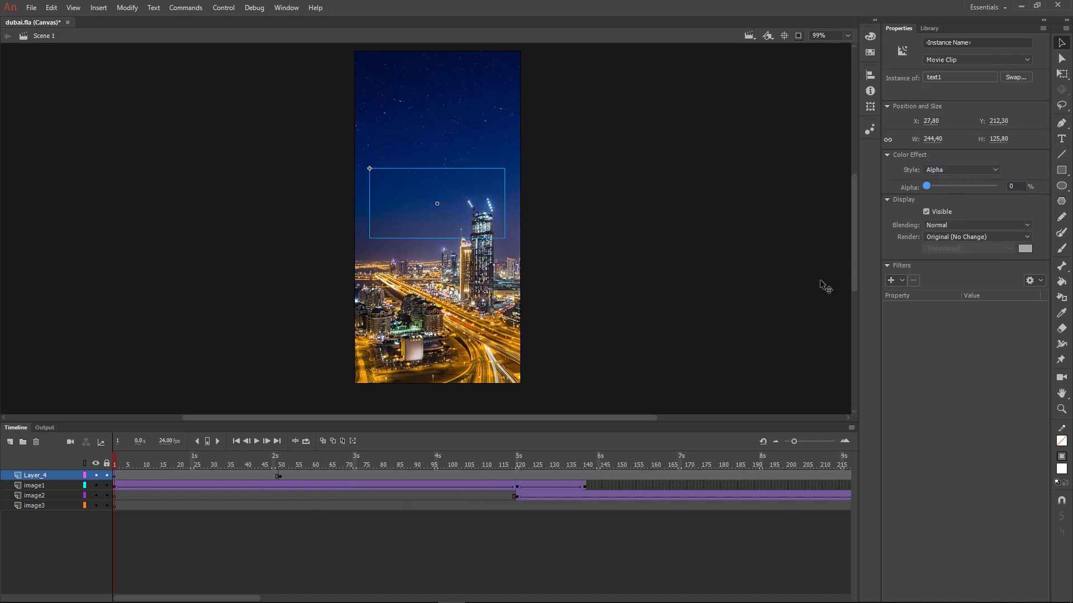
- Create a classic tween between the text's keyframes at frames 1 and 50 of Layer_4, and scrub through it
{"action": "left_click", "coordinate": [199, 472]}
{"action": "right_click", "coordinate": [198, 472]}
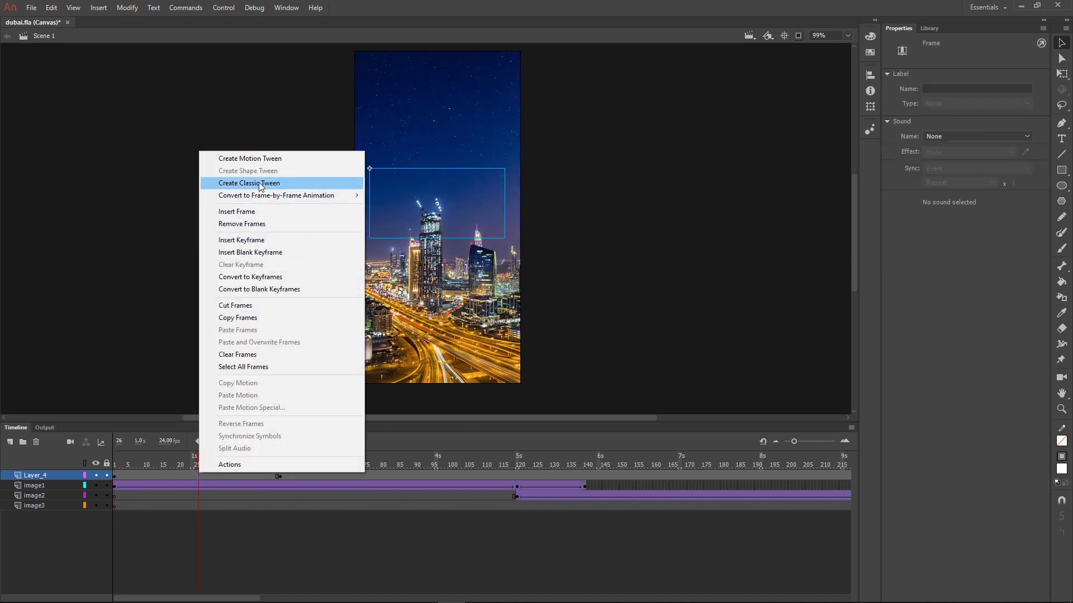
{"action": "left_click", "coordinate": [259, 182]}
{"action": "left_click", "coordinate": [293, 542]}
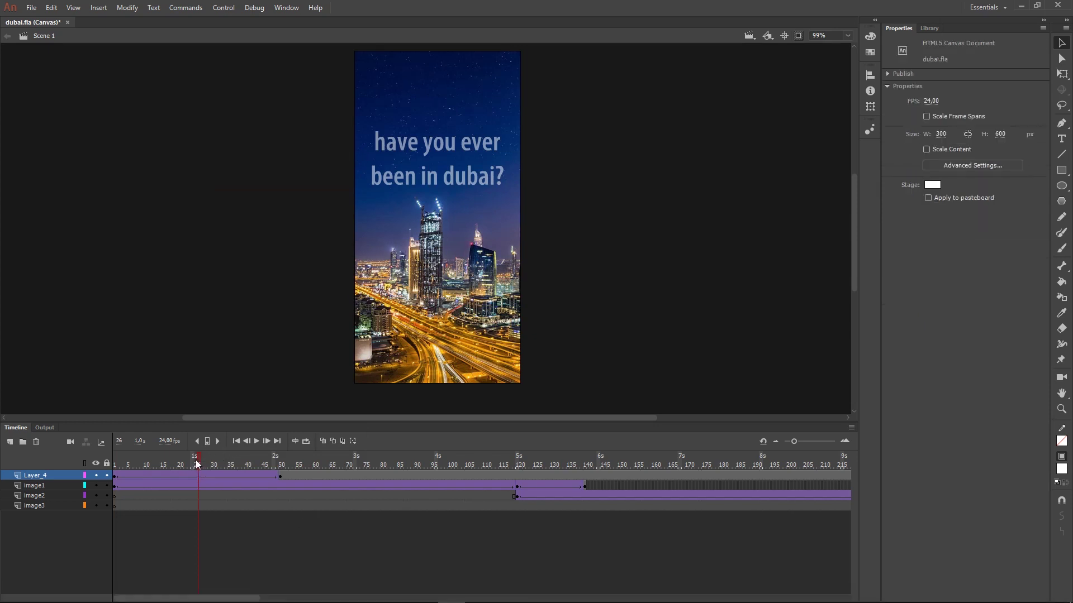
{"action": "left_click_drag", "start_coordinate": [196, 464], "coordinate": [290, 458]}
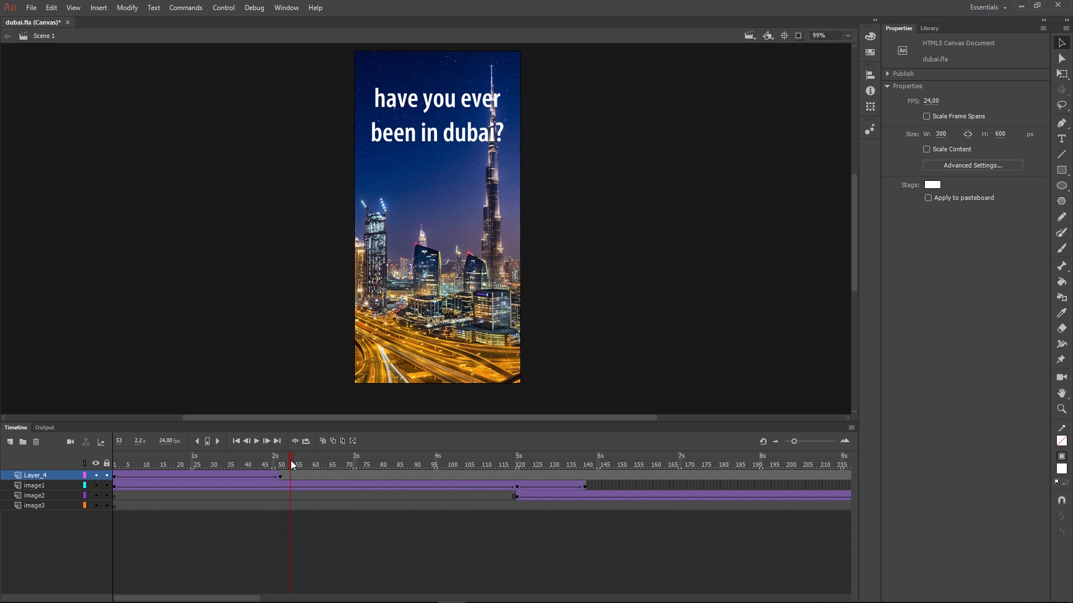
{"action": "left_click_drag", "start_coordinate": [290, 460], "coordinate": [109, 463]}
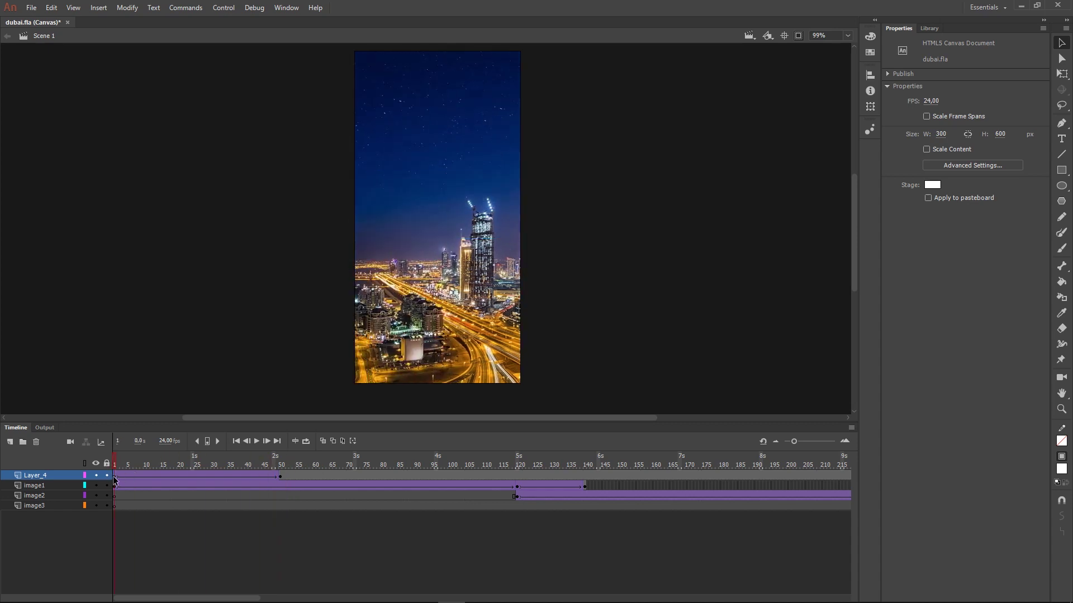
- Set the easing of the text tween on Layer_4 to Ease Out Quart
{"action": "left_click", "coordinate": [114, 476]}
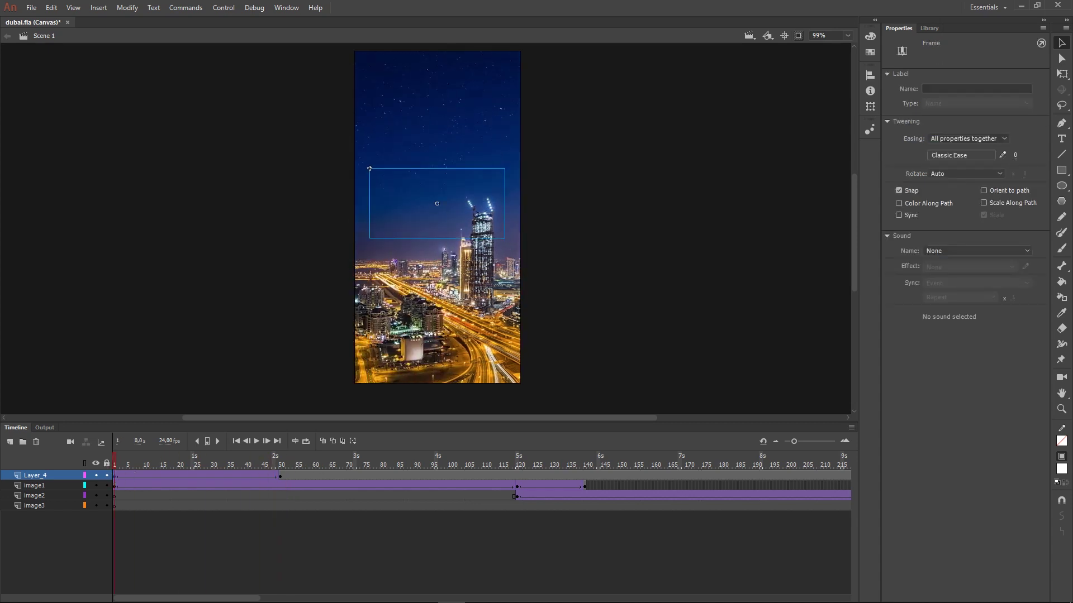
{"action": "left_click", "coordinate": [967, 156]}
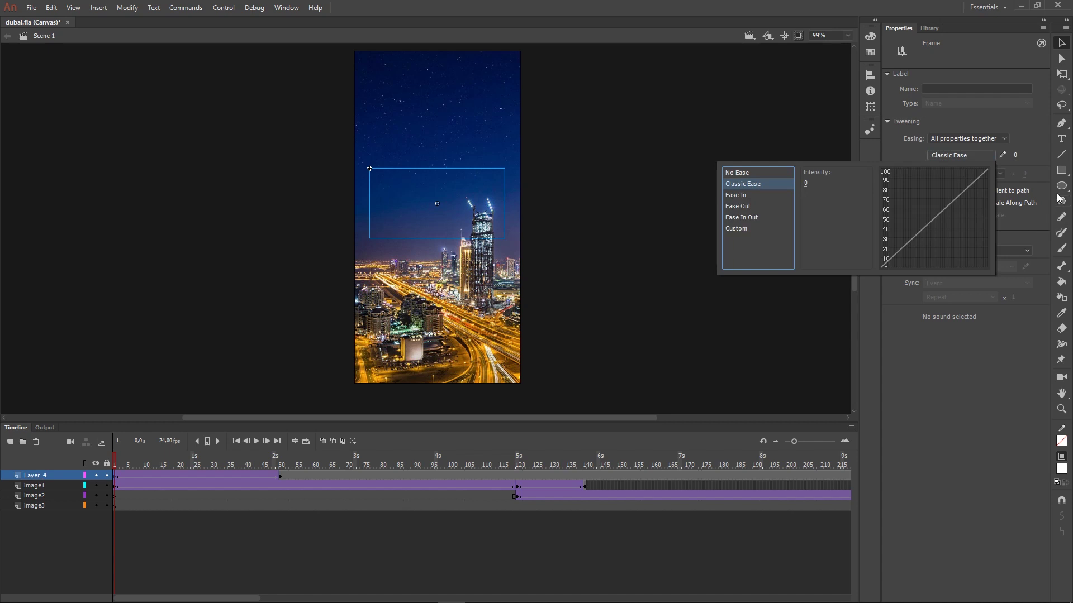
{"action": "left_click", "coordinate": [737, 207]}
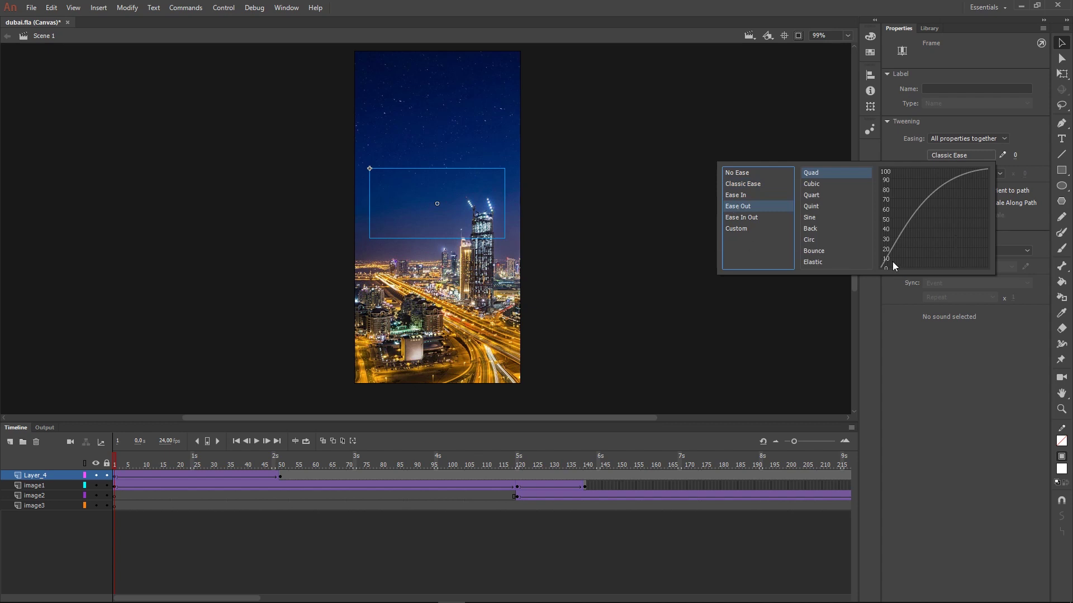
{"action": "left_click", "coordinate": [812, 194]}
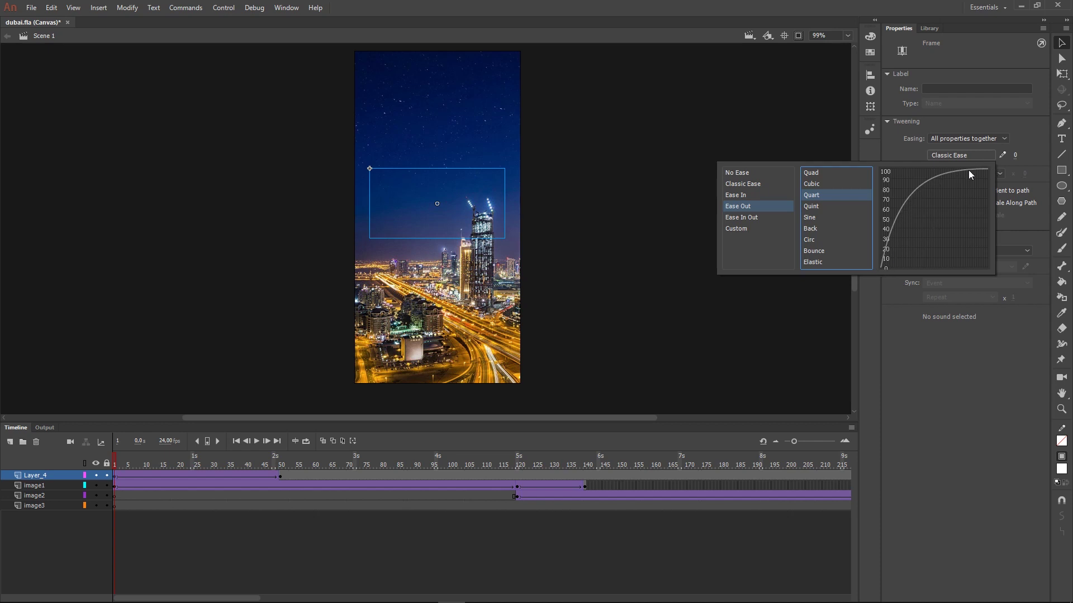
{"action": "double_click", "coordinate": [811, 197]}
- Play the eased headline animation on the timeline and test the banner in the browser
{"action": "left_click_drag", "start_coordinate": [112, 459], "coordinate": [118, 459]}
{"action": "key", "text": "Return"}
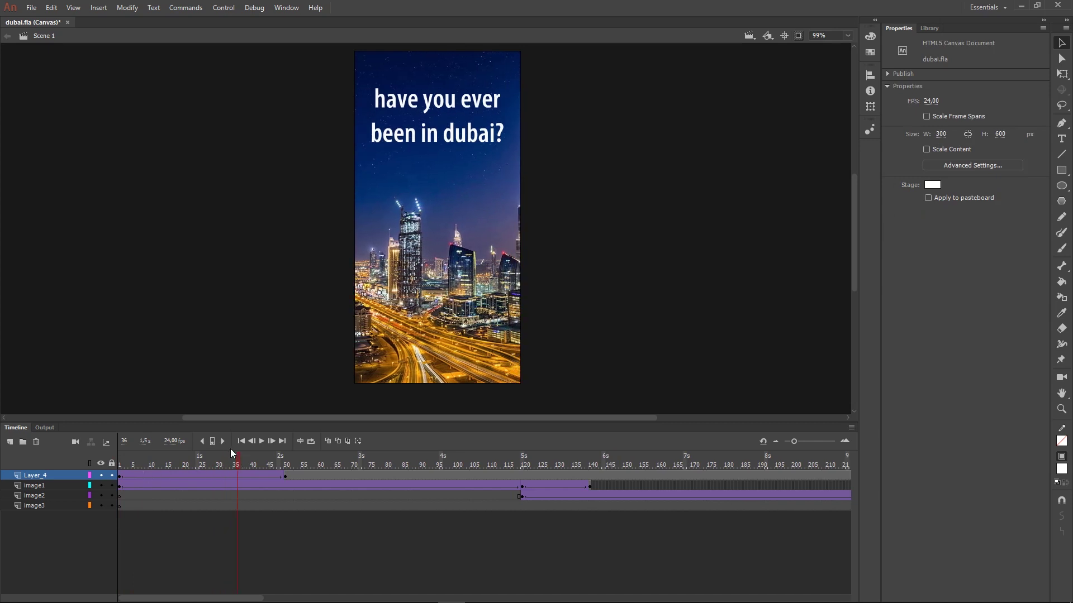
{"action": "left_click_drag", "start_coordinate": [237, 457], "coordinate": [282, 456]}
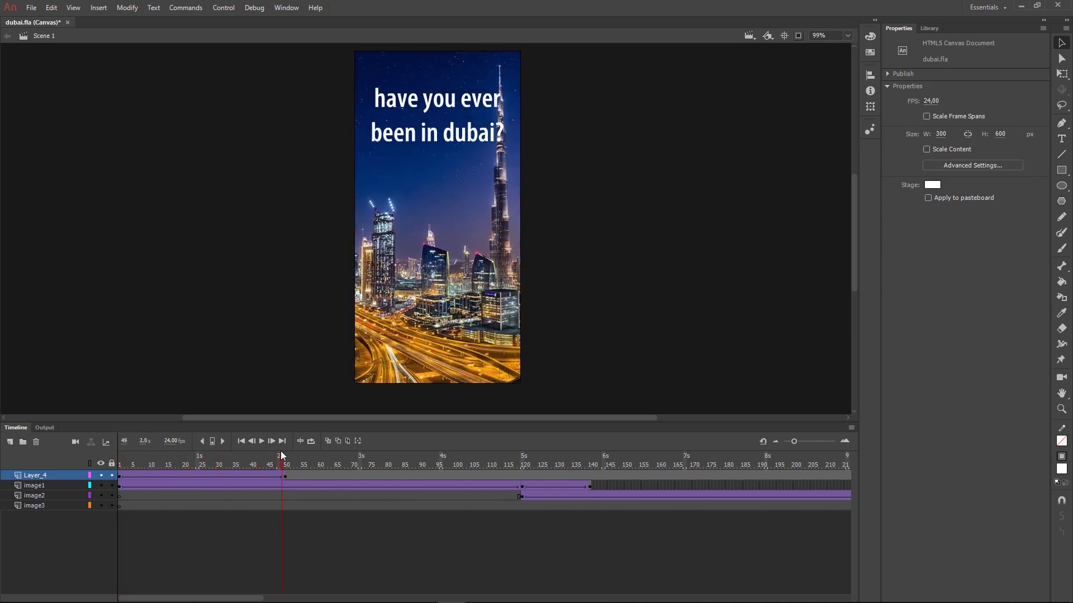
{"action": "key", "text": "ctrl+Return"}
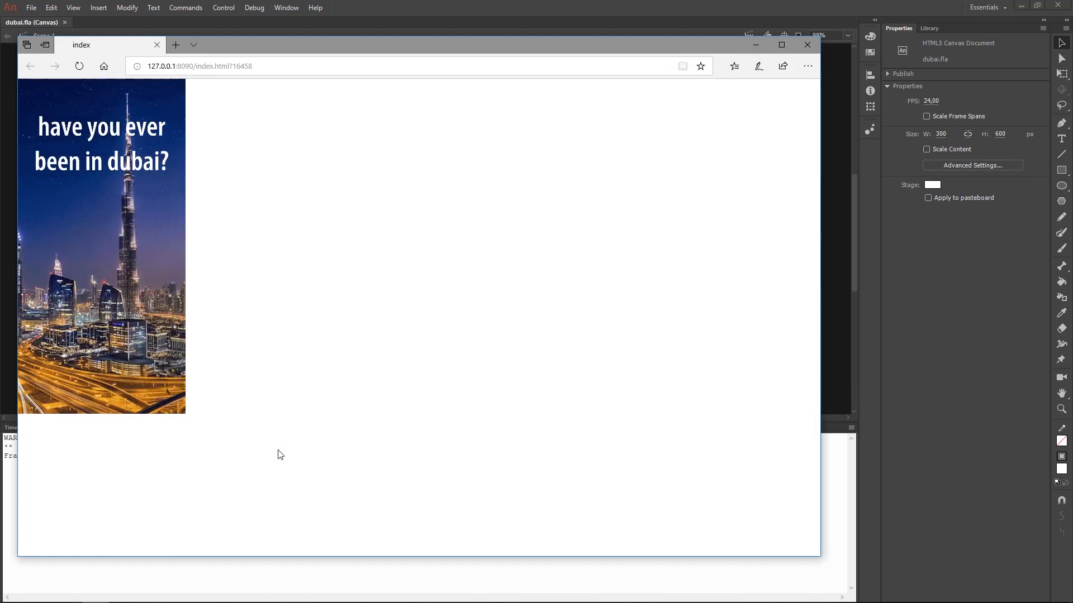
{"action": "left_click", "coordinate": [806, 45]}
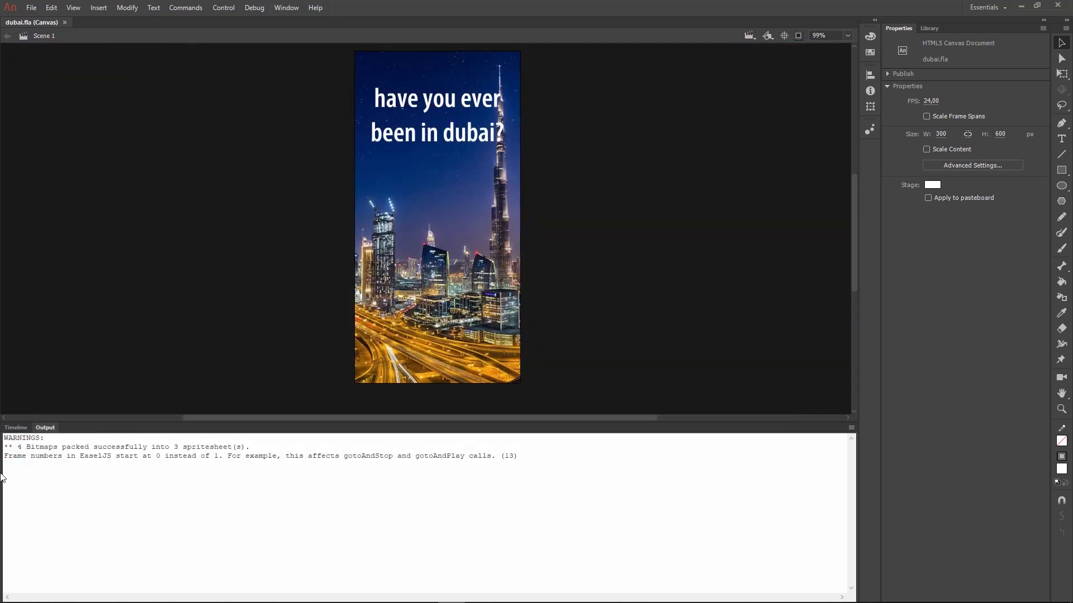
{"action": "left_click", "coordinate": [16, 428]}
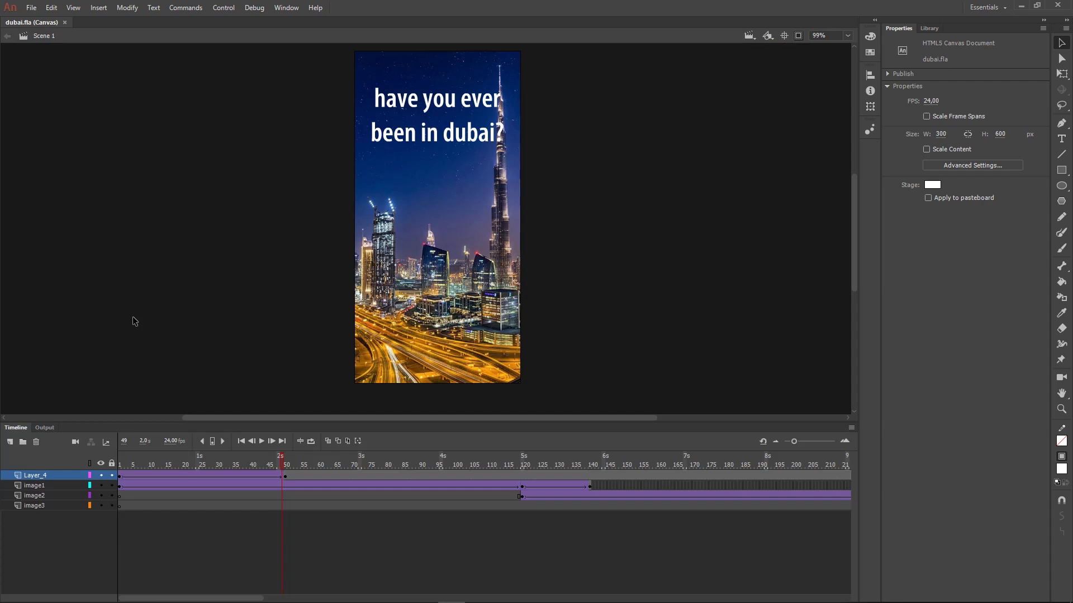
- Shorten the headline's entrance by moving its end keyframe on Layer_4 to frame 36
{"action": "left_click", "coordinate": [283, 477]}
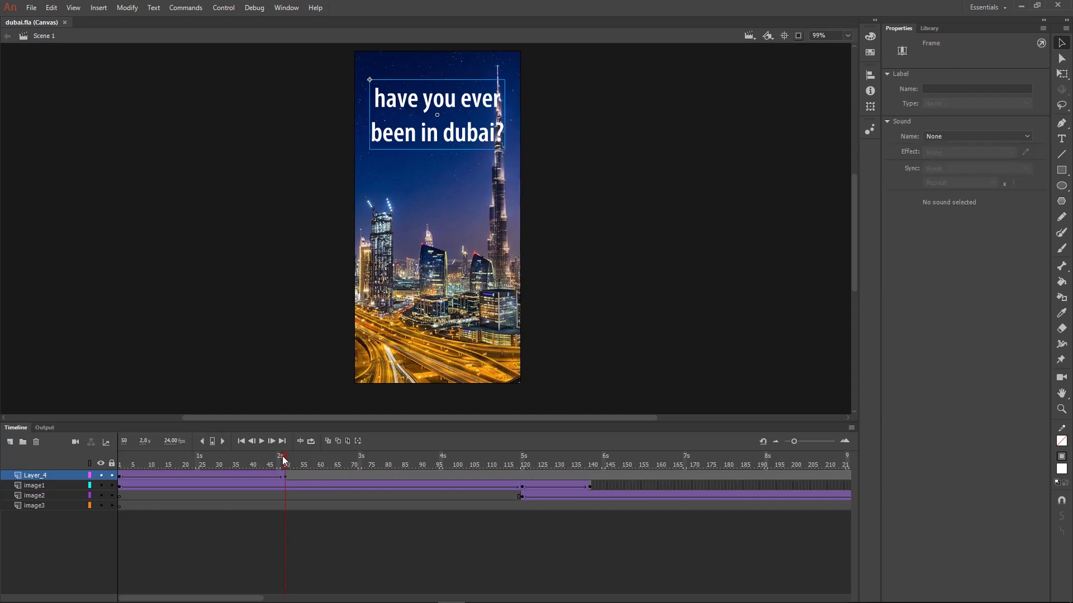
{"action": "key", "text": "Return"}
{"action": "left_click_drag", "start_coordinate": [284, 479], "coordinate": [331, 478]}
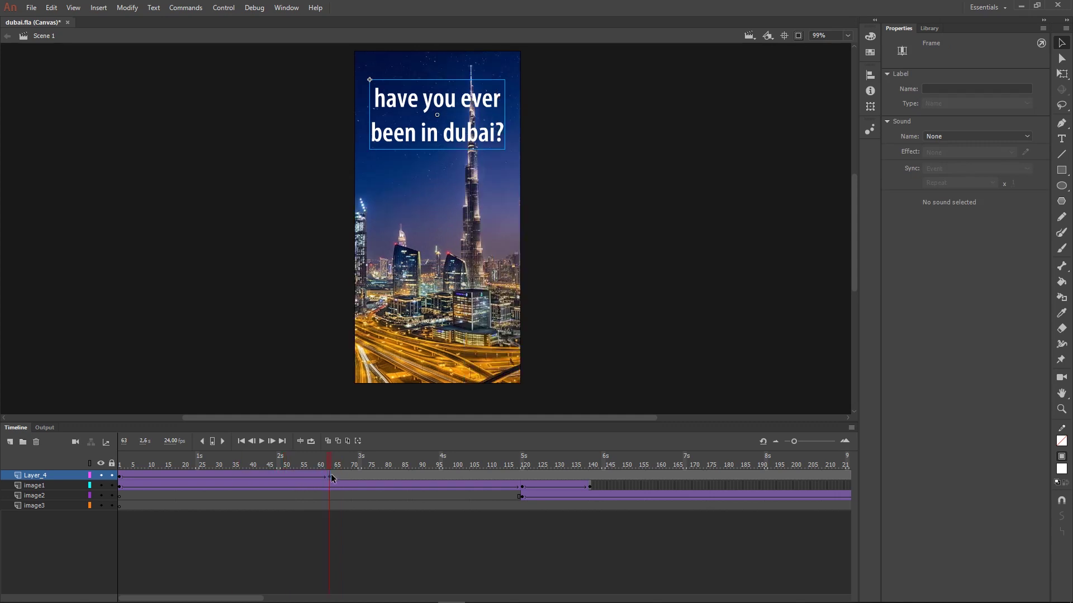
{"action": "left_click_drag", "start_coordinate": [264, 475], "coordinate": [238, 475]}
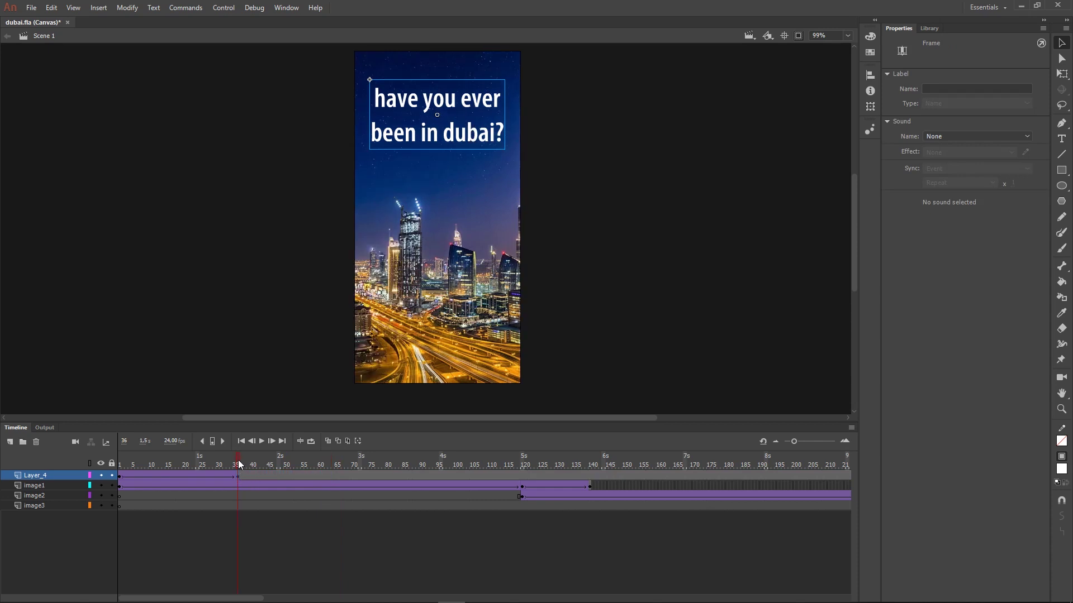
- Insert a keyframe at frame 100 of Layer_4 to mark the start of the headline's exit
{"action": "left_click_drag", "start_coordinate": [238, 464], "coordinate": [442, 459]}
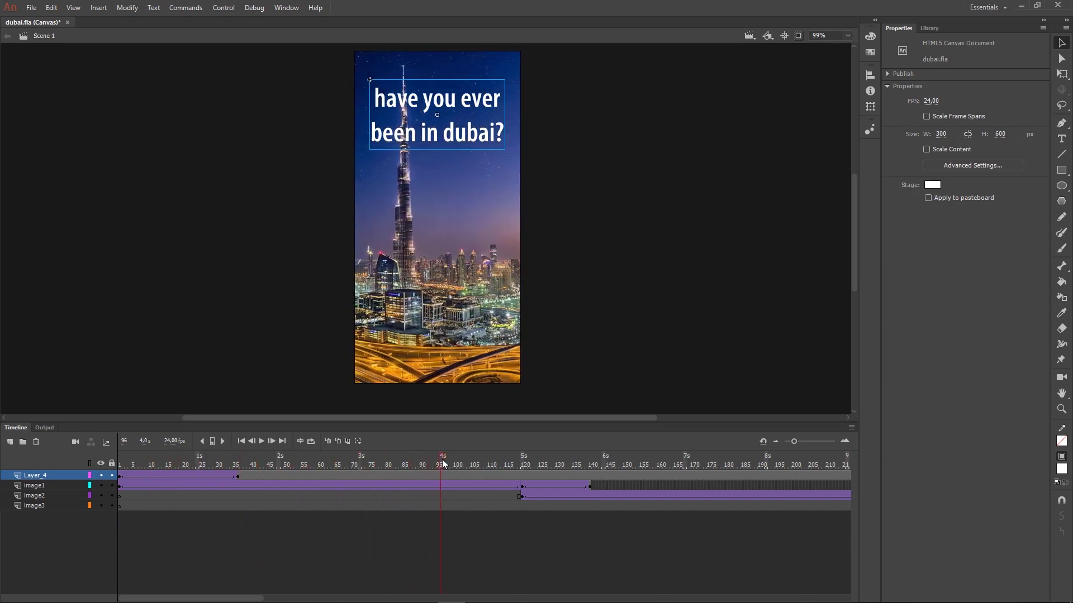
{"action": "left_click", "coordinate": [453, 474]}
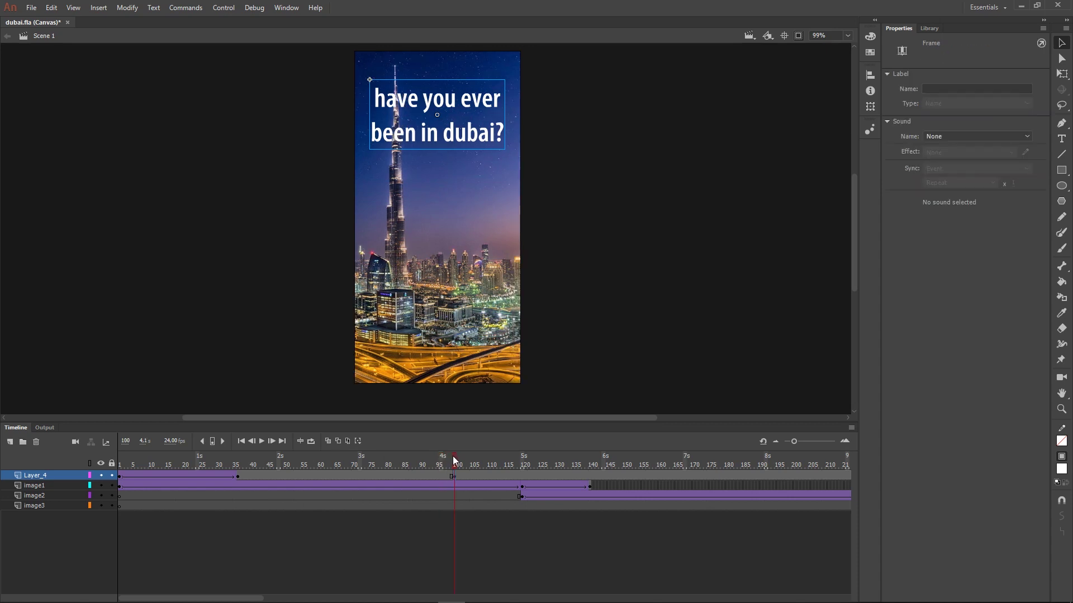
{"action": "left_click_drag", "start_coordinate": [456, 459], "coordinate": [560, 458]}
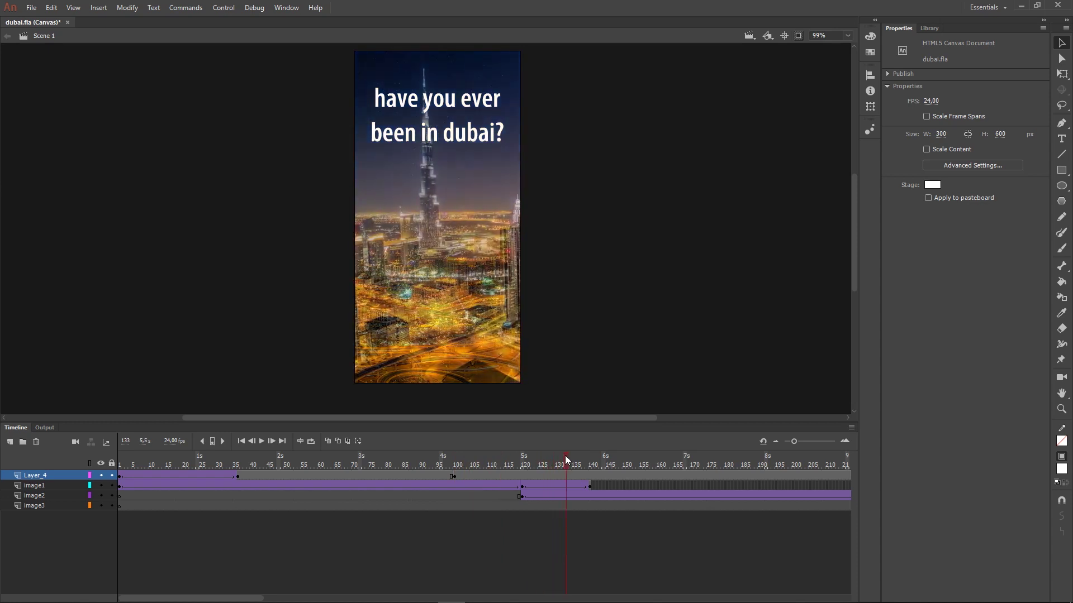
{"action": "left_click", "coordinate": [558, 475]}
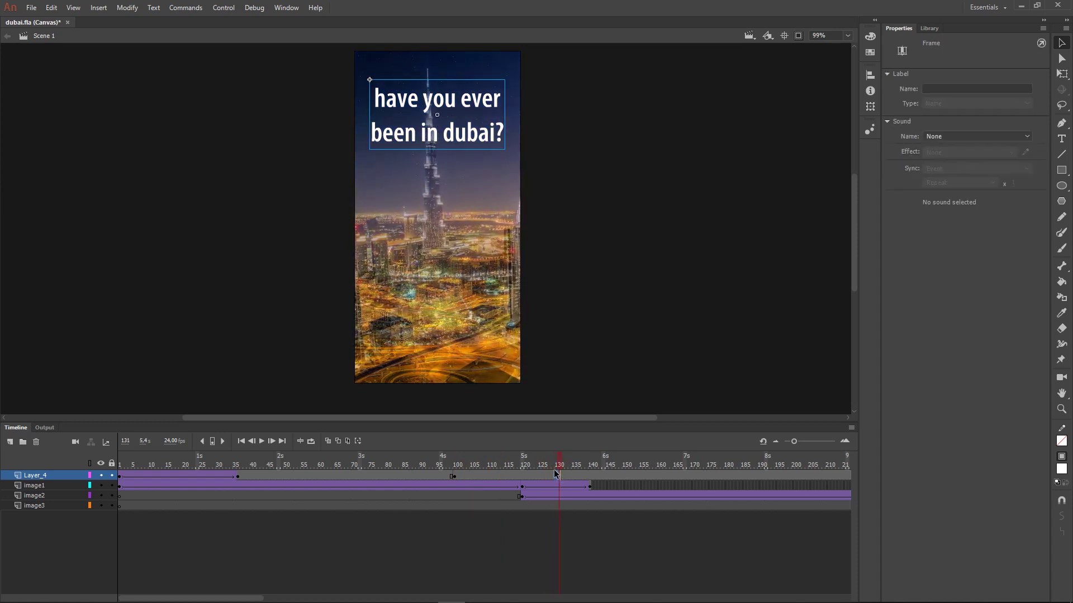
{"action": "key", "text": "F6"}
{"action": "left_click_drag", "start_coordinate": [854, 254], "coordinate": [854, 242]}
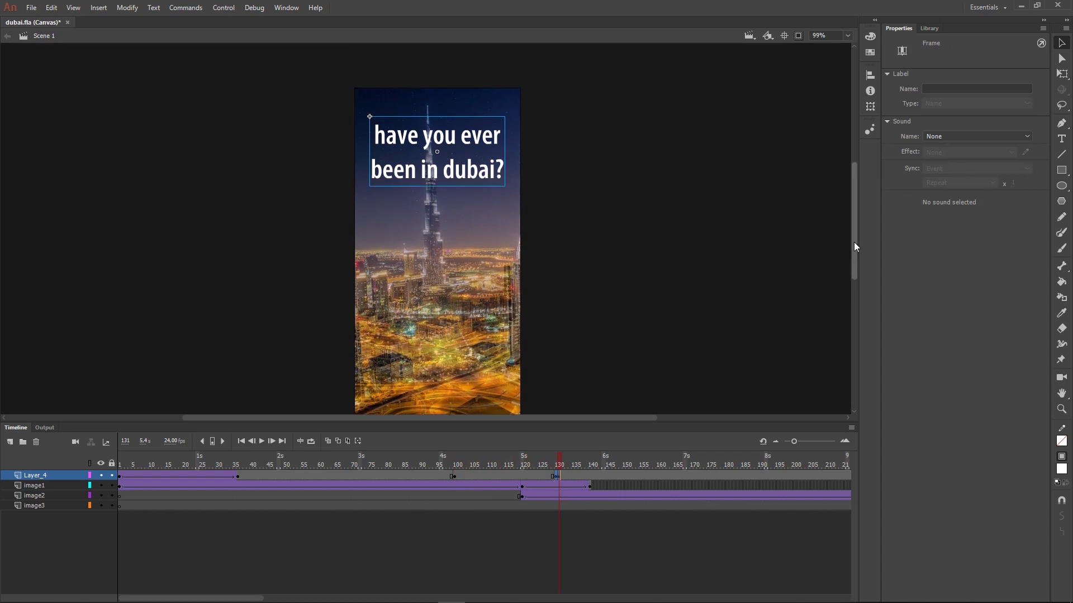
{"action": "key", "text": "shift+Up"}
{"action": "key", "text": "shift+Up"}
{"action": "key", "text": "shift+Up"}
{"action": "key", "text": "shift+Up"}
{"action": "key", "text": "shift+Up"}
{"action": "key", "text": "shift+Up"}
{"action": "key", "text": "shift+Up"}
{"action": "key", "text": "shift+Up"}
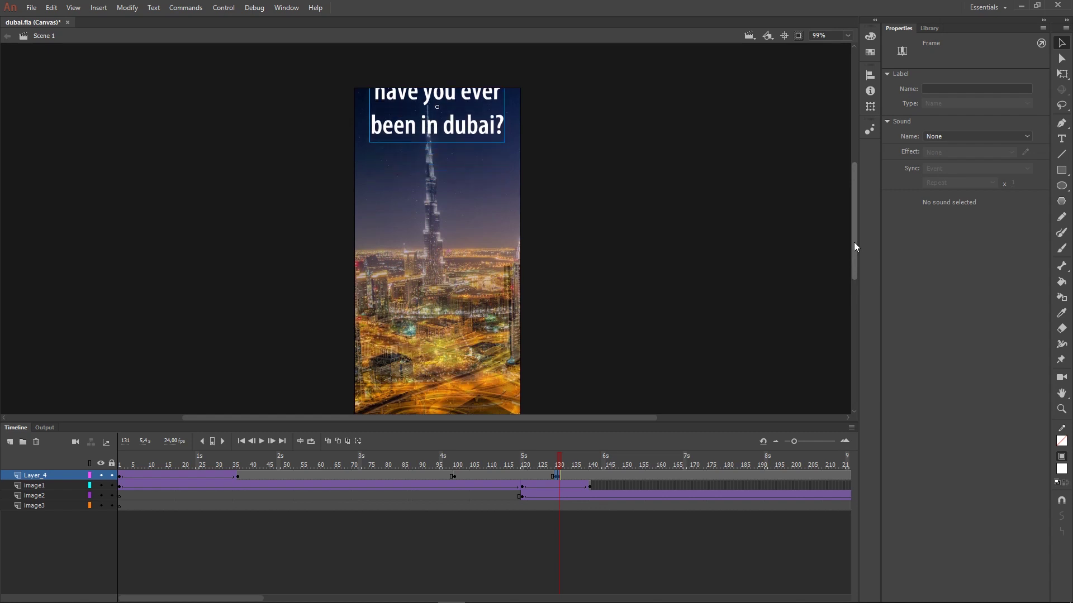
{"action": "key", "text": "shift+Up"}
{"action": "key", "text": "shift+Up"}
{"action": "key", "text": "shift+Up"}
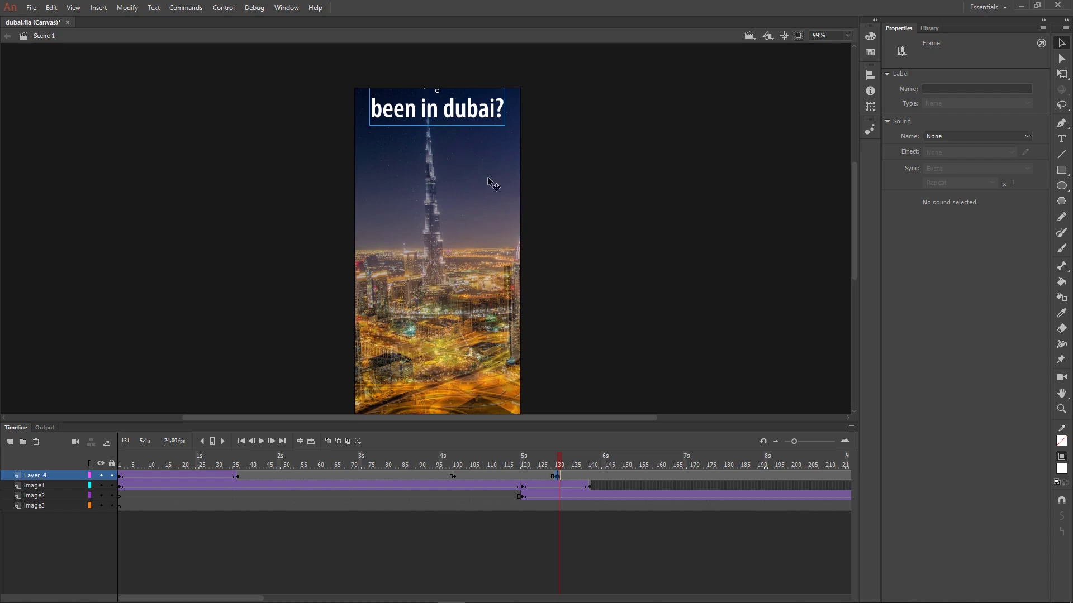
{"action": "left_click", "coordinate": [588, 521]}
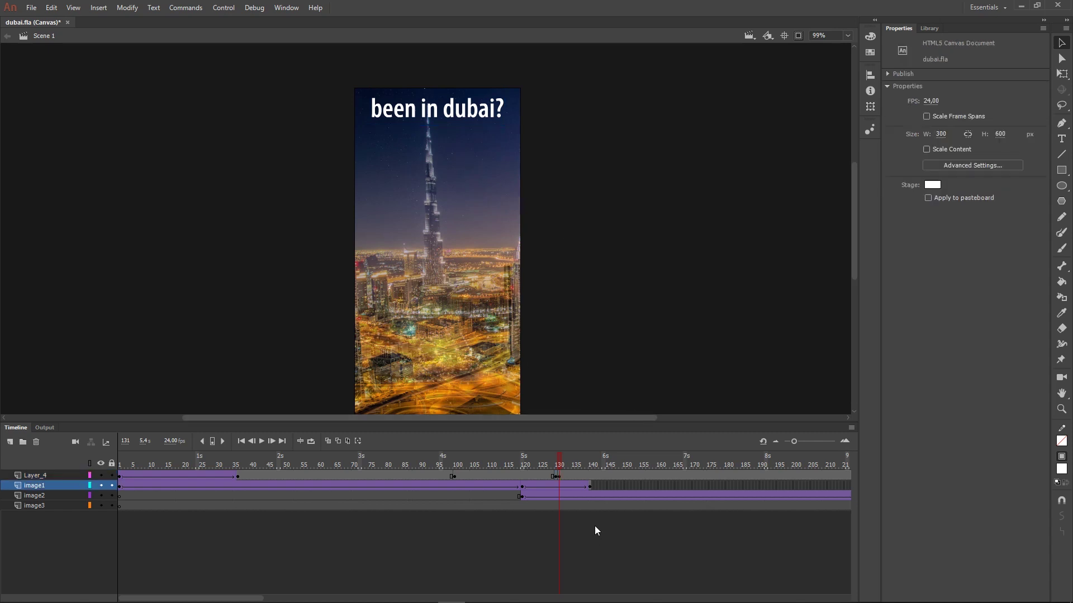
{"action": "key", "text": "ctrl+z"}
{"action": "key", "text": "ctrl+z"}
{"action": "key", "text": "ctrl+z"}
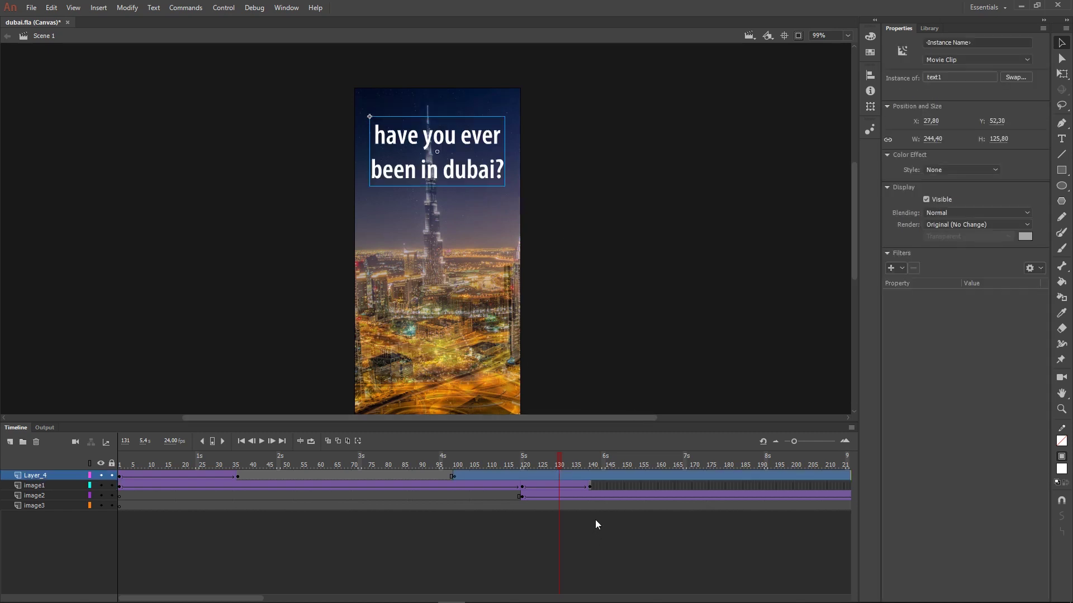
{"action": "left_click", "coordinate": [586, 517]}
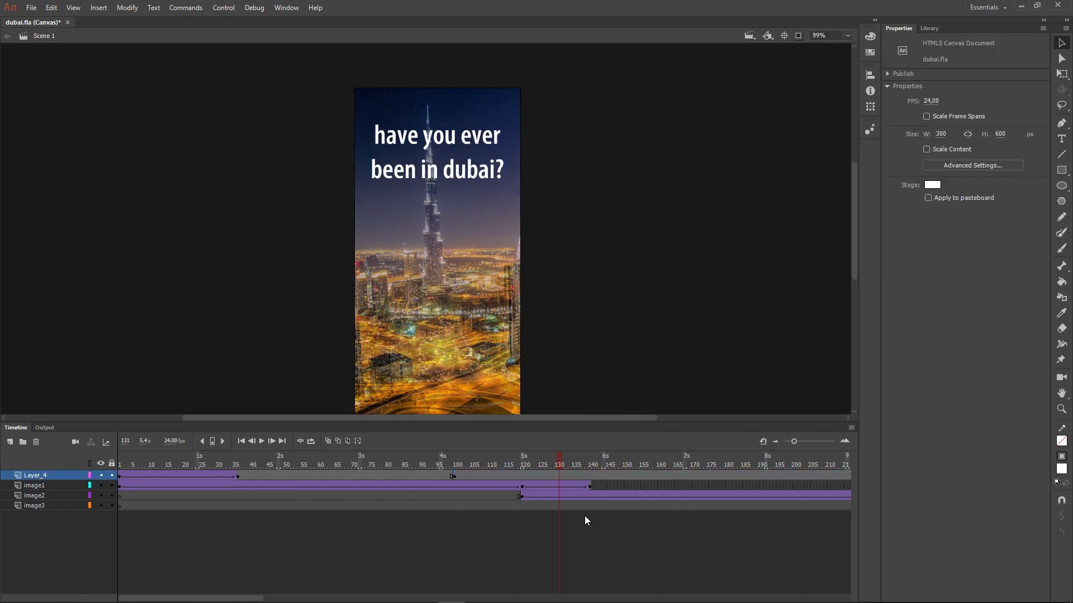
- Insert a keyframe at frame 131 of Layer_4 and move the text1 clip up past the stage's upper edge, at Y -47.70
{"action": "left_click", "coordinate": [558, 476]}
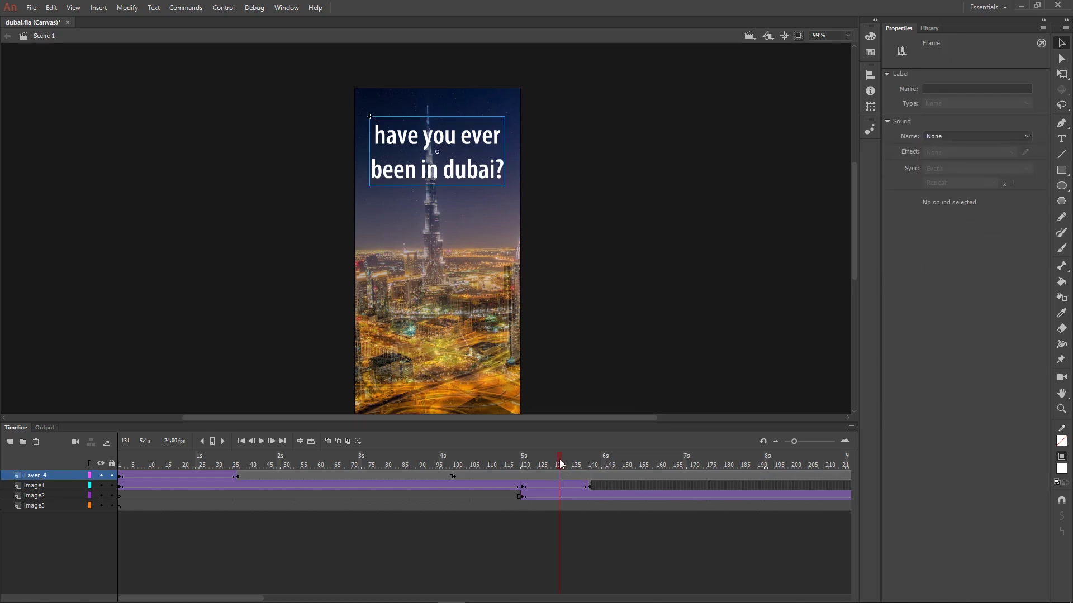
{"action": "mouse_move", "coordinate": [563, 464]}
{"action": "left_mouse_down"}
{"action": "mouse_move", "coordinate": [467, 464]}
{"action": "mouse_move", "coordinate": [577, 471]}
{"action": "mouse_move", "coordinate": [558, 477]}
{"action": "left_mouse_up"}
{"action": "left_click", "coordinate": [558, 477]}
{"action": "key", "text": "shift+Up"}
{"action": "key", "text": "shift+Up"}
{"action": "key", "text": "shift+Up"}
{"action": "key", "text": "shift+Up"}
{"action": "key", "text": "shift+Up"}
{"action": "key", "text": "shift+Up"}
{"action": "key", "text": "shift+Up"}
{"action": "key", "text": "shift+Up"}
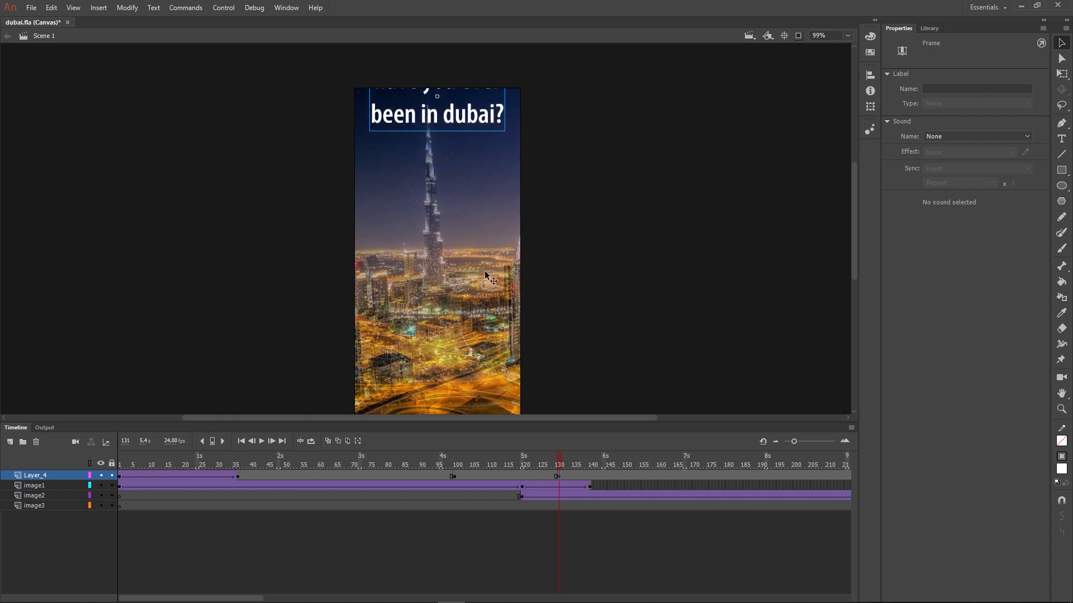
{"action": "left_click", "coordinate": [458, 124]}
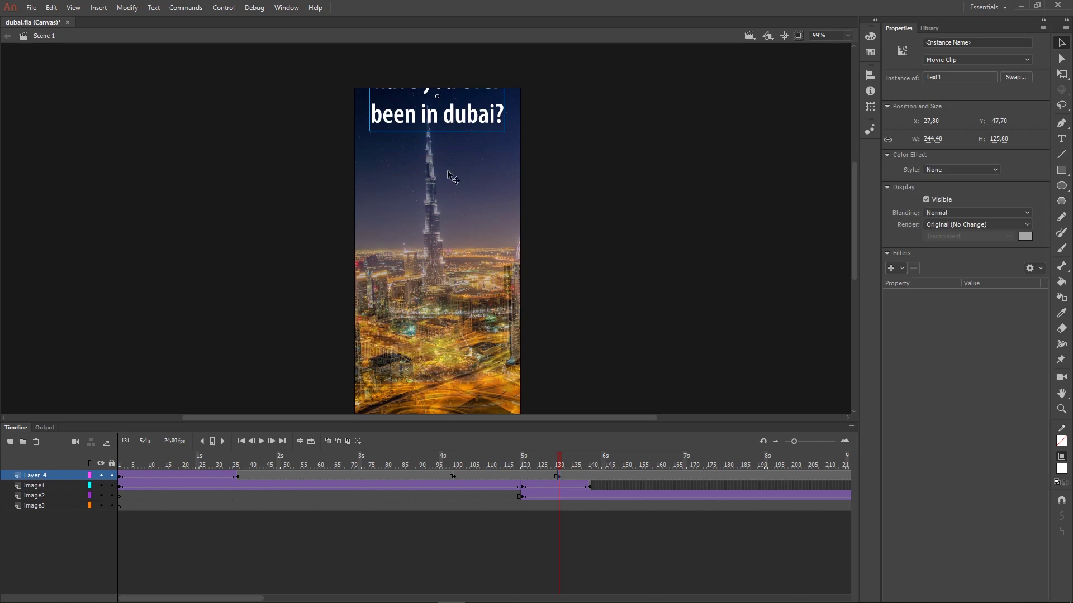
- Apply an Alpha color effect of 0% to the text1 clip at frame 131
{"action": "left_click", "coordinate": [995, 170]}
{"action": "left_click", "coordinate": [948, 231]}
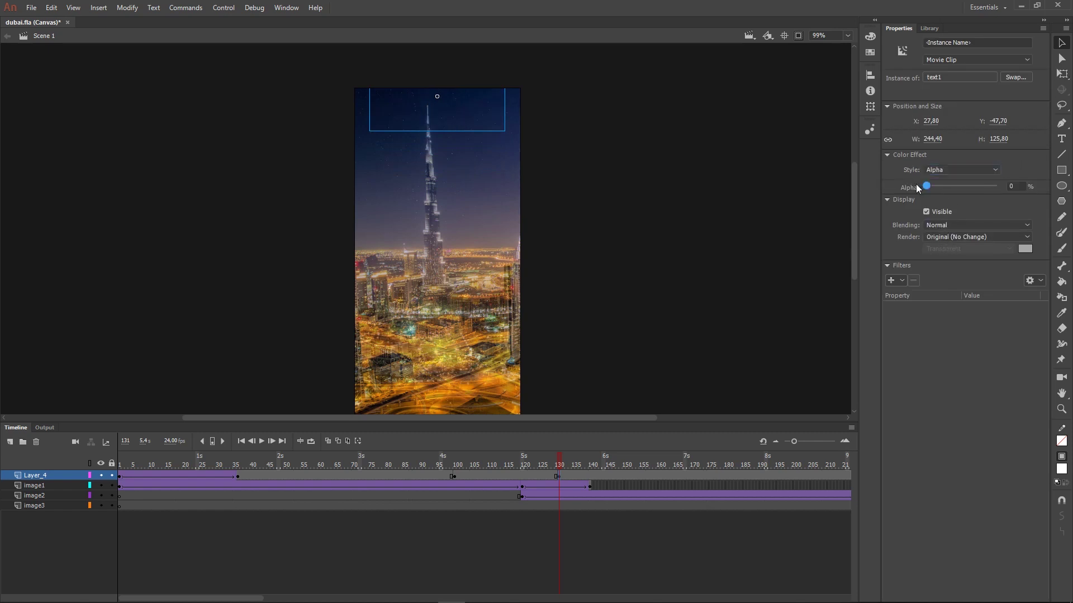
{"action": "left_click", "coordinate": [477, 543]}
- Create a classic tween between the keyframes at frames 100 and 131 of Layer_4
{"action": "left_click", "coordinate": [498, 475]}
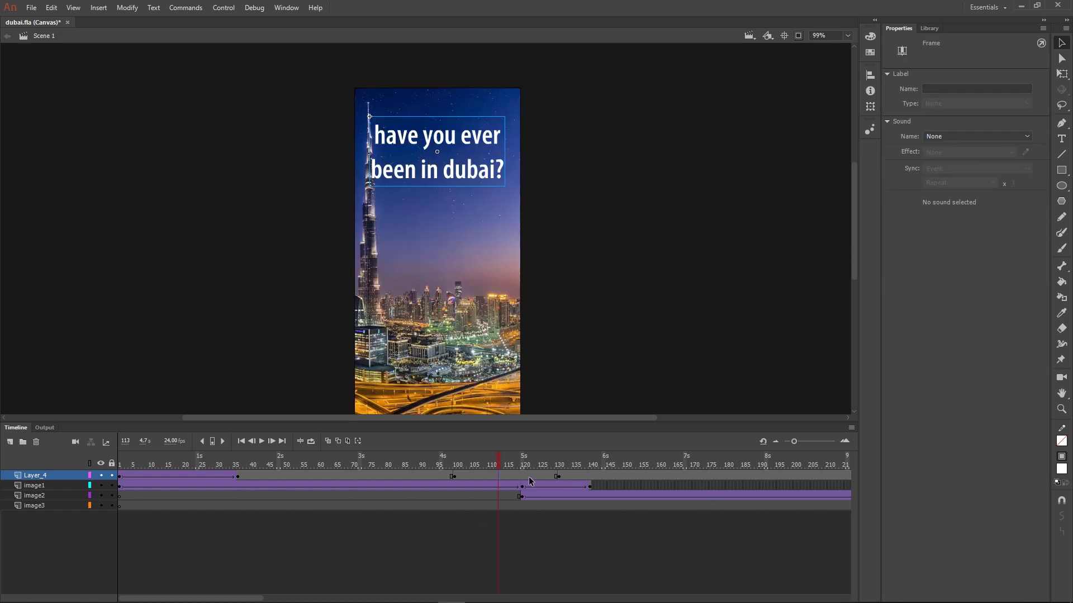
{"action": "left_click", "coordinate": [528, 477]}
{"action": "right_click", "coordinate": [515, 477]}
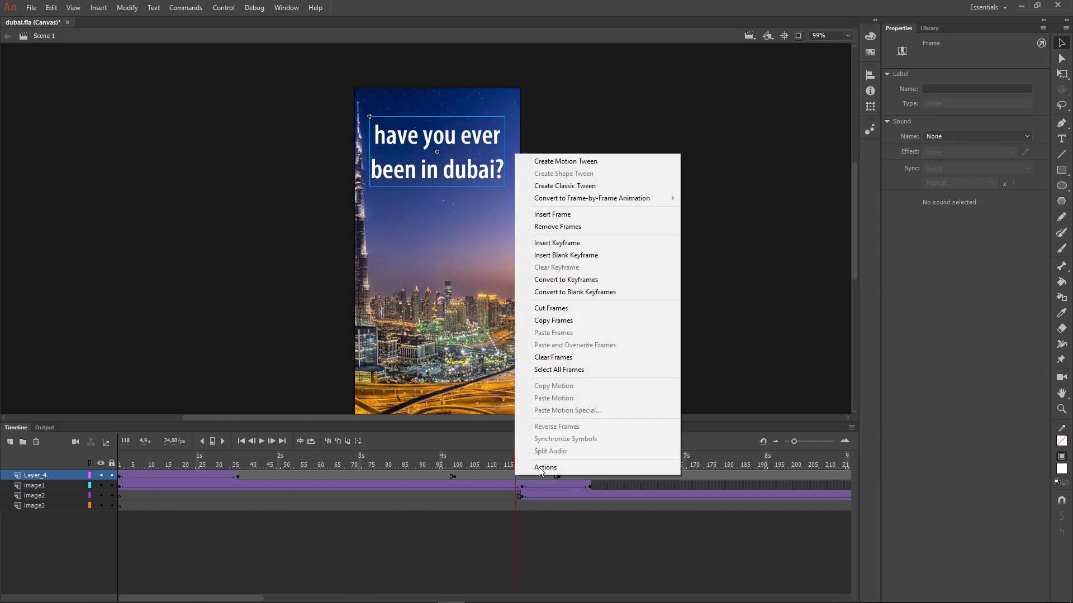
{"action": "left_click", "coordinate": [561, 186]}
{"action": "left_click", "coordinate": [491, 515]}
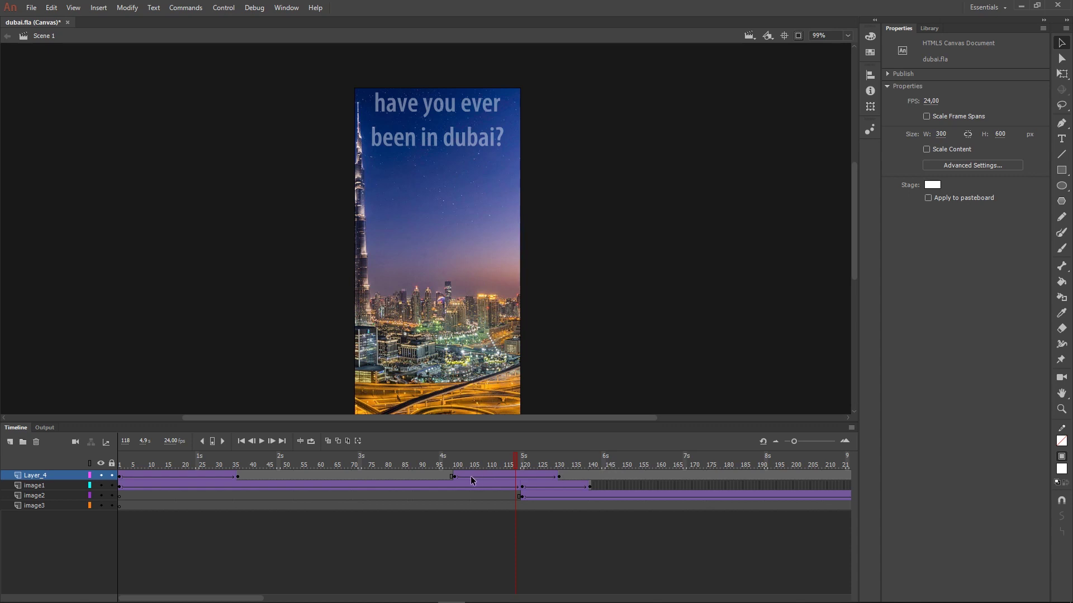
- Apply the Ease In Quart easing to the headline's exit tween starting at frame 100 and preview it by scrubbing the timeline
{"action": "left_click", "coordinate": [454, 478]}
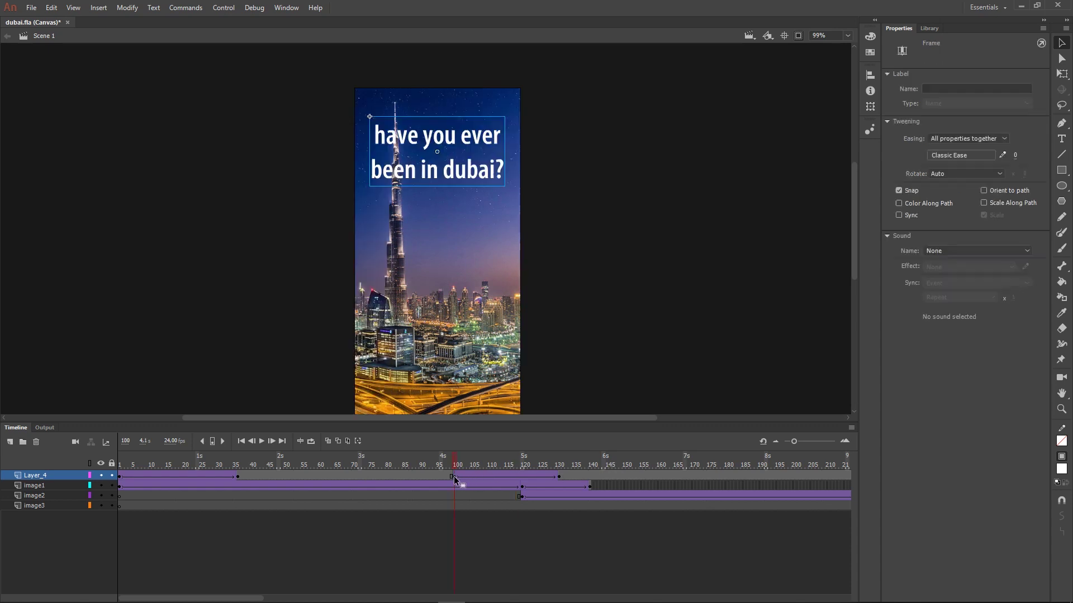
{"action": "left_click", "coordinate": [964, 155]}
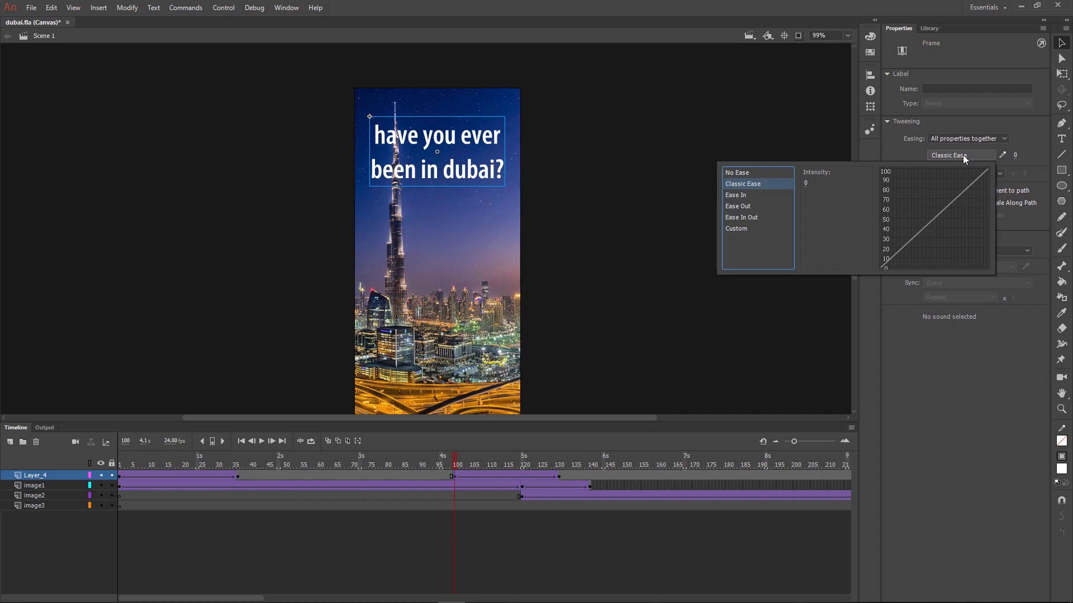
{"action": "left_click", "coordinate": [733, 196]}
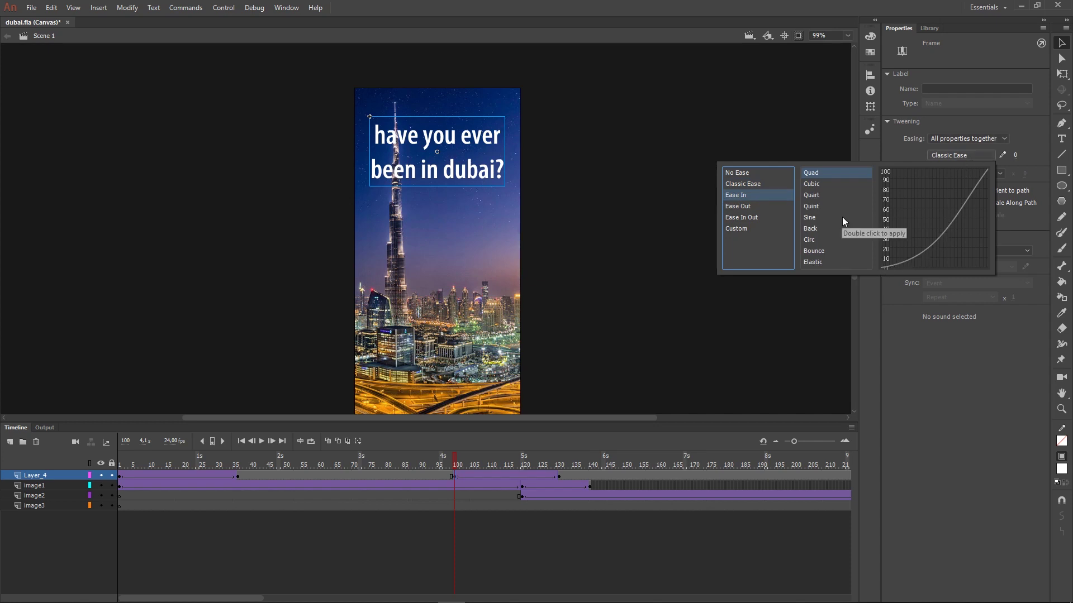
{"action": "left_click", "coordinate": [814, 196]}
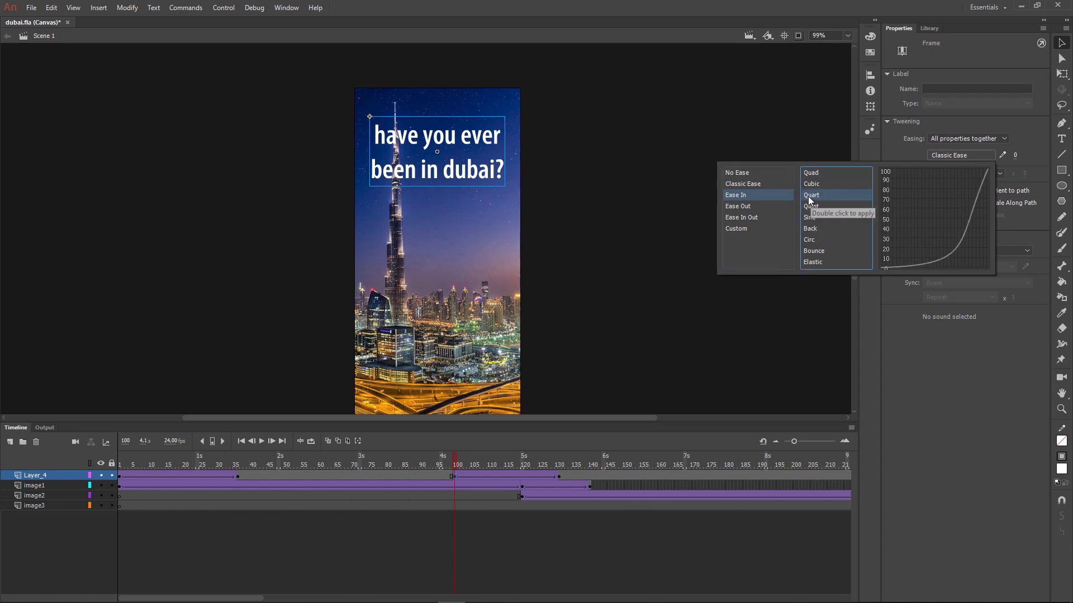
{"action": "double_click", "coordinate": [808, 196]}
{"action": "left_click_drag", "start_coordinate": [456, 465], "coordinate": [582, 459]}
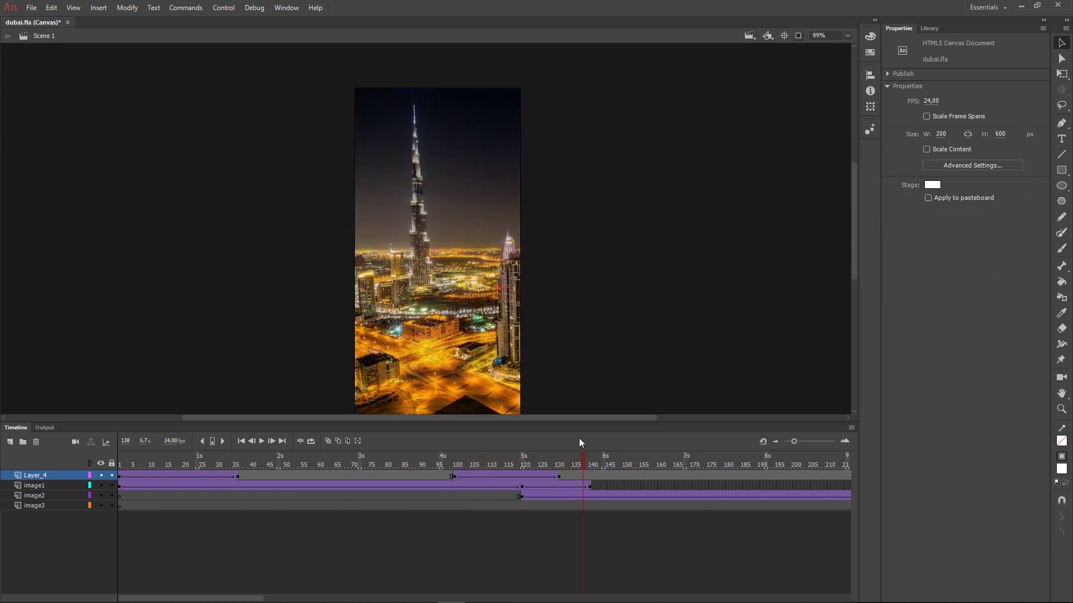
- Rename Layer_4 as text1
{"action": "double_click", "coordinate": [35, 475]}
{"action": "type", "text": "tex"}
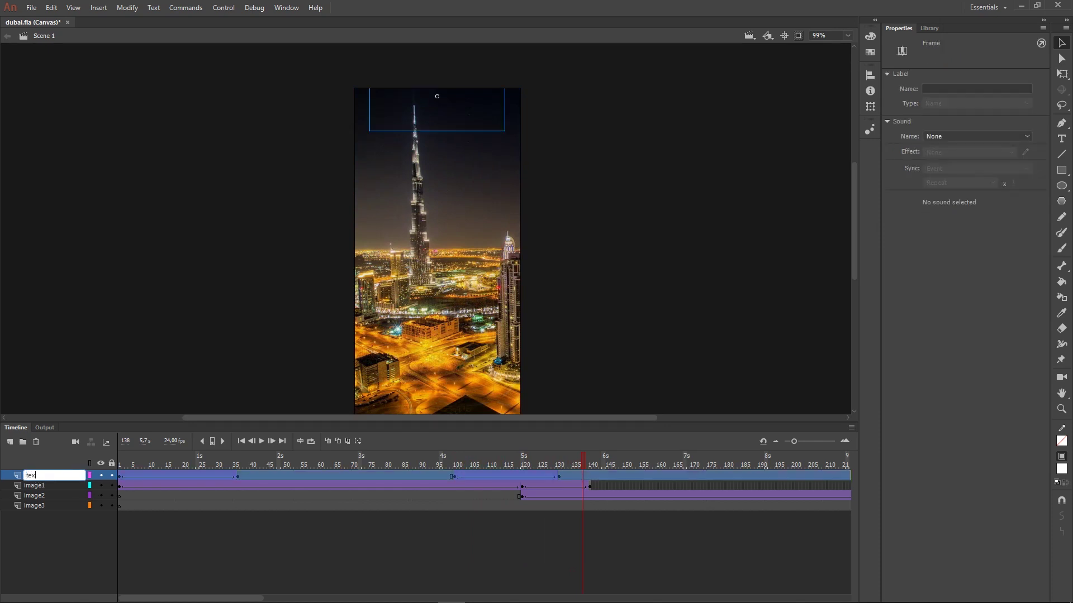
{"action": "type", "text": "t1"}
{"action": "left_click", "coordinate": [45, 558]}
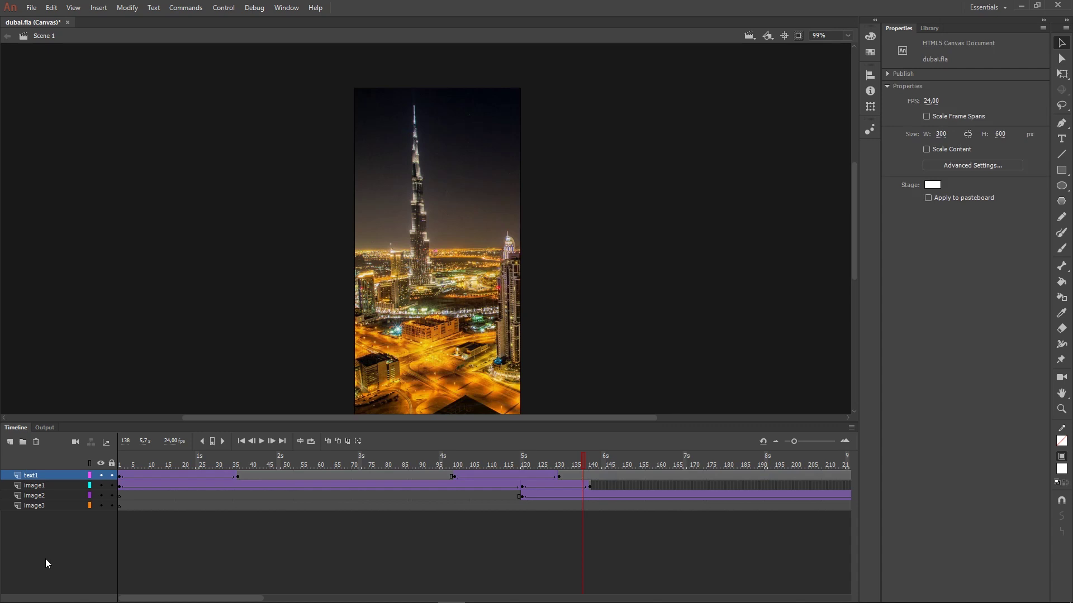
- Add a new layer above text1 and name it text2
{"action": "left_click", "coordinate": [9, 442]}
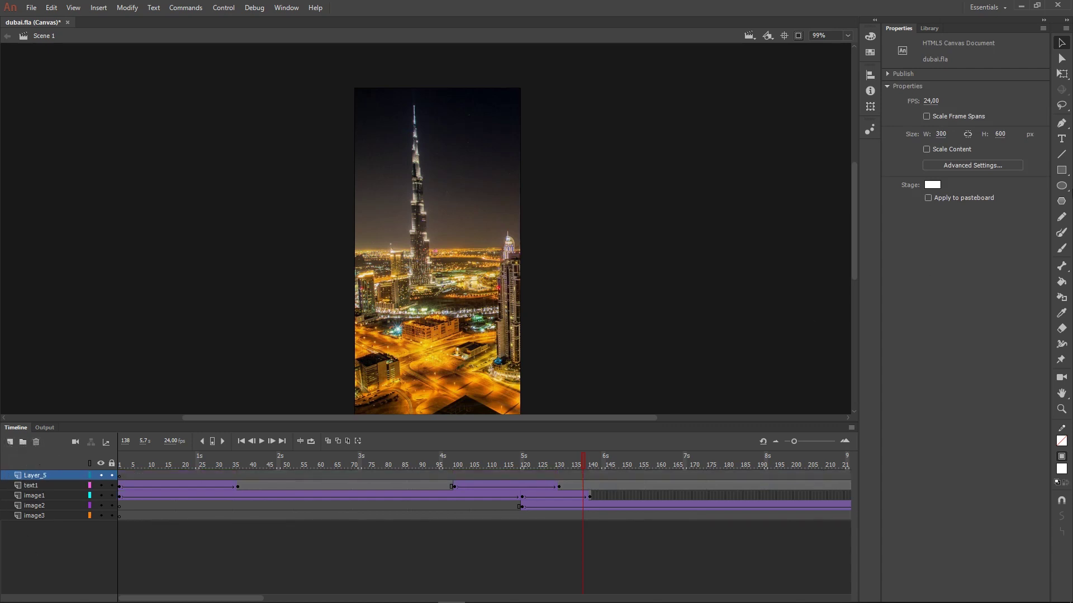
{"action": "left_click", "coordinate": [1061, 138]}
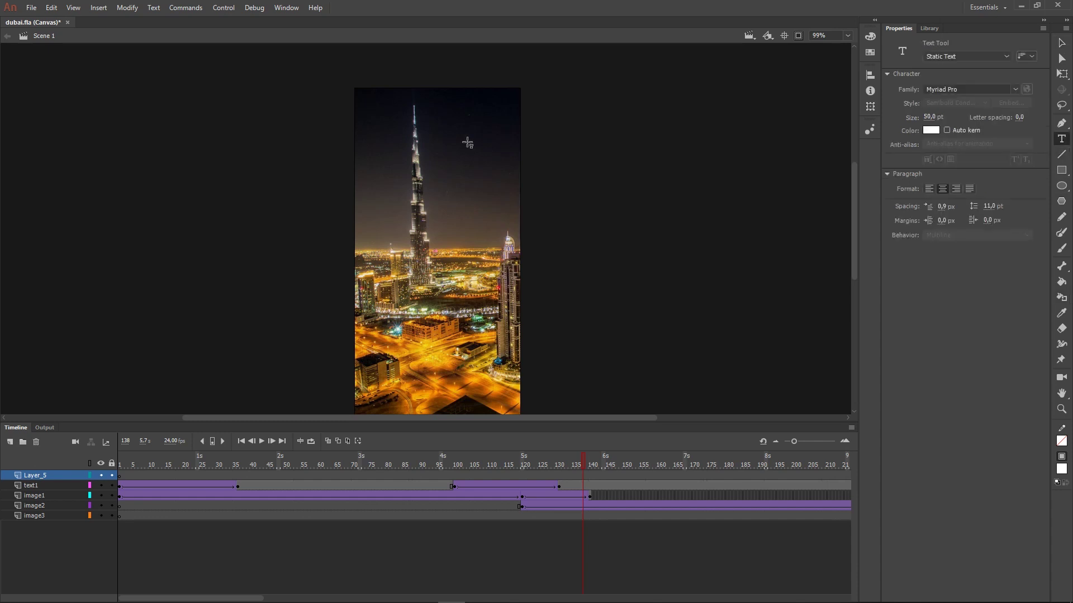
{"action": "double_click", "coordinate": [35, 477]}
{"action": "type", "text": "text2"}
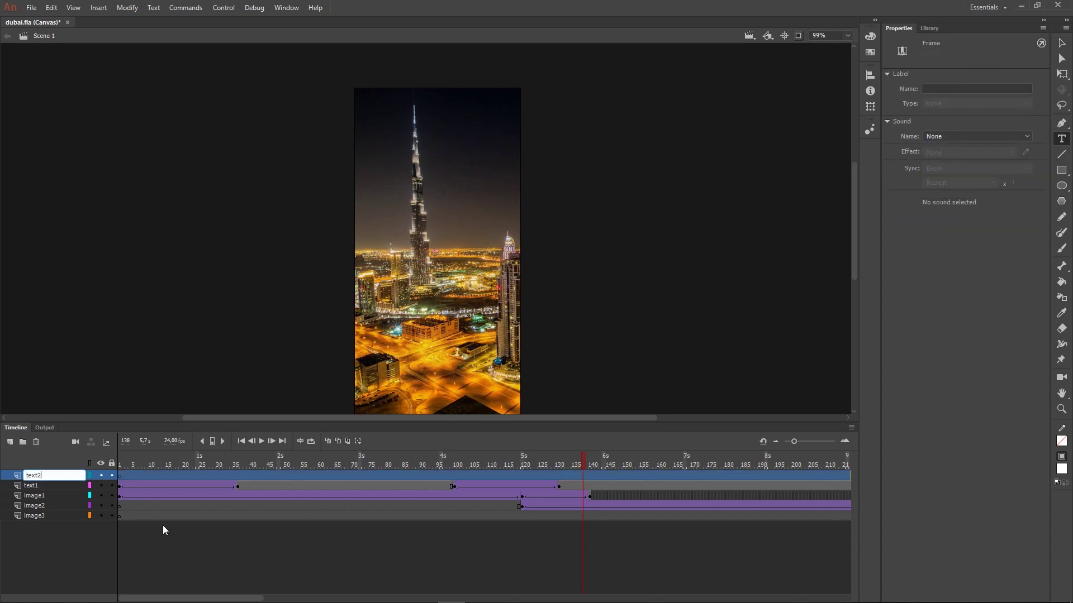
{"action": "left_click", "coordinate": [43, 540]}
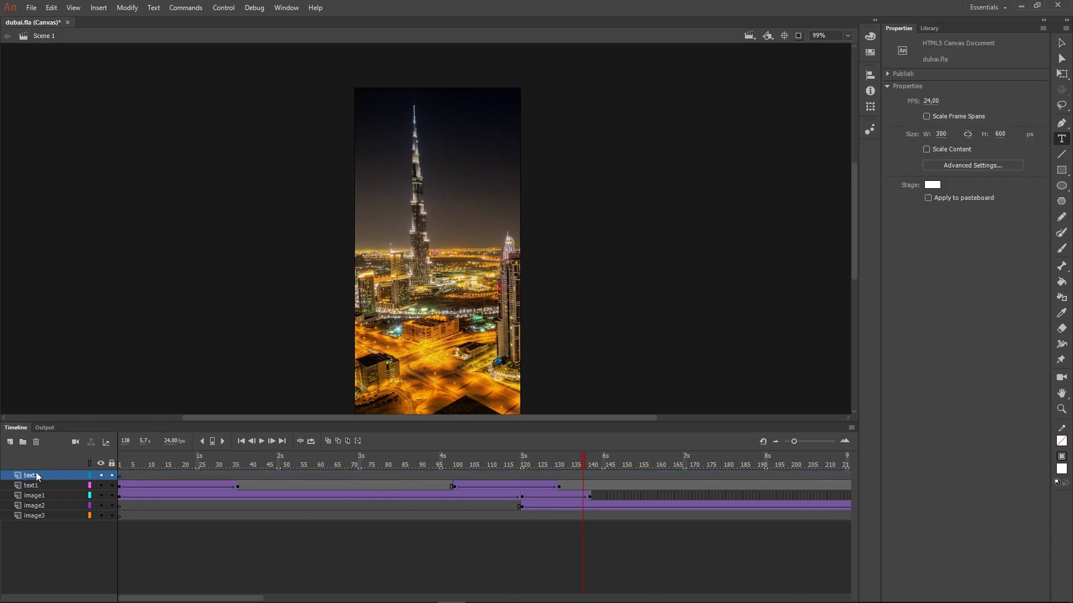
- Add the static text "if yes did you like it in there?" on the text2 layer, broken into two lines before "like"
{"action": "left_click", "coordinate": [385, 142]}
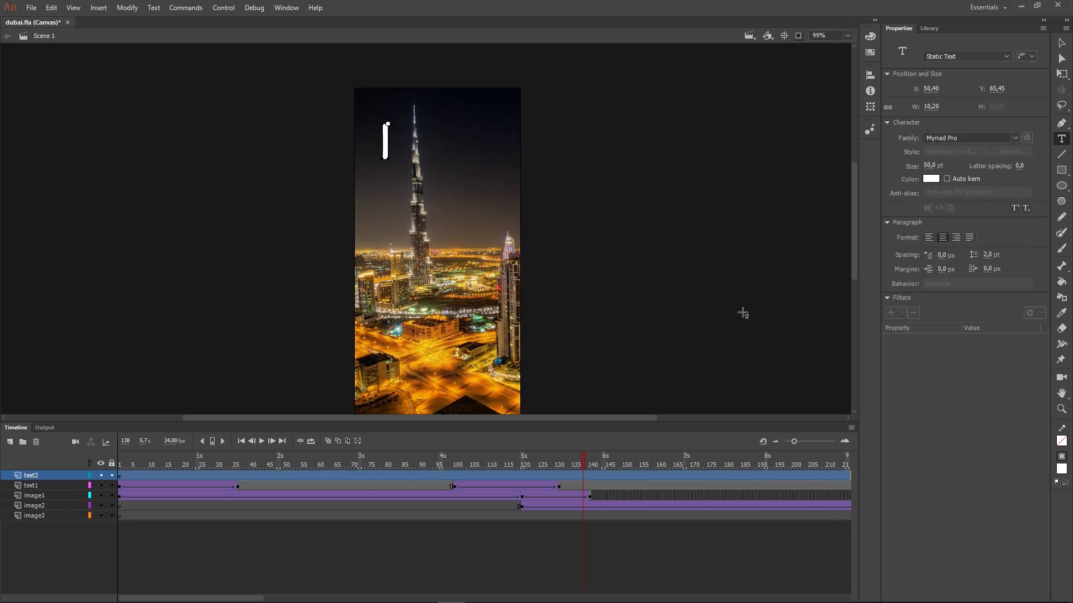
{"action": "type", "text": "if"}
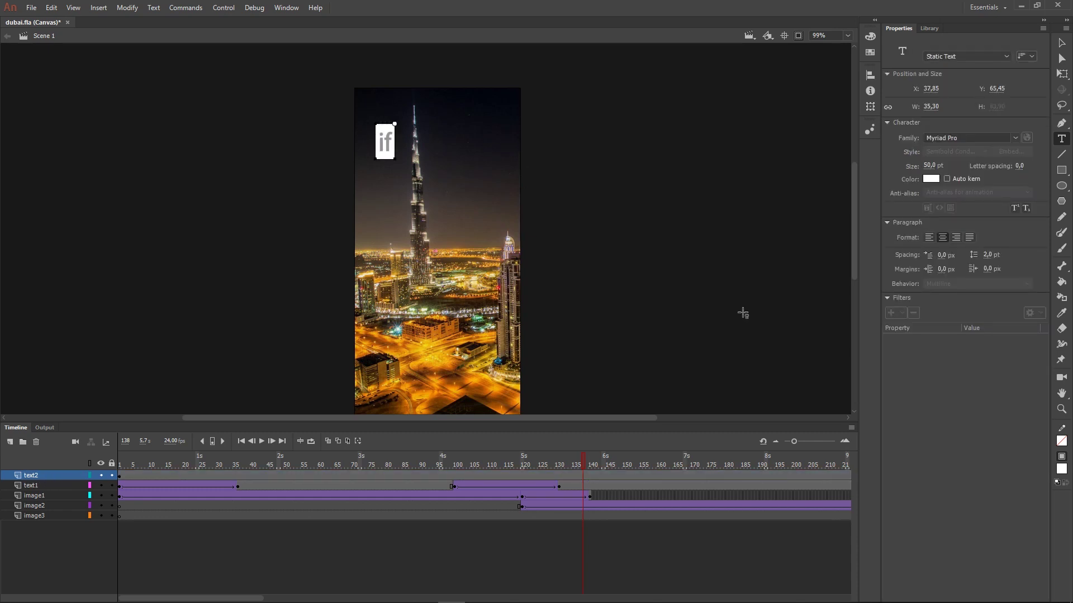
{"action": "type", "text": " yes di"}
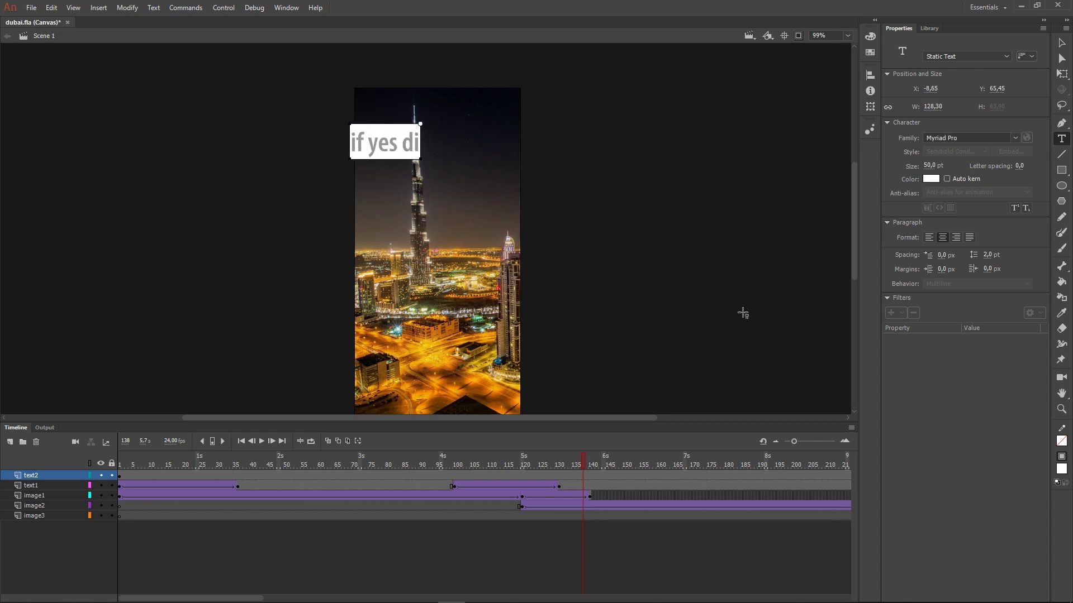
{"action": "type", "text": "d you like"}
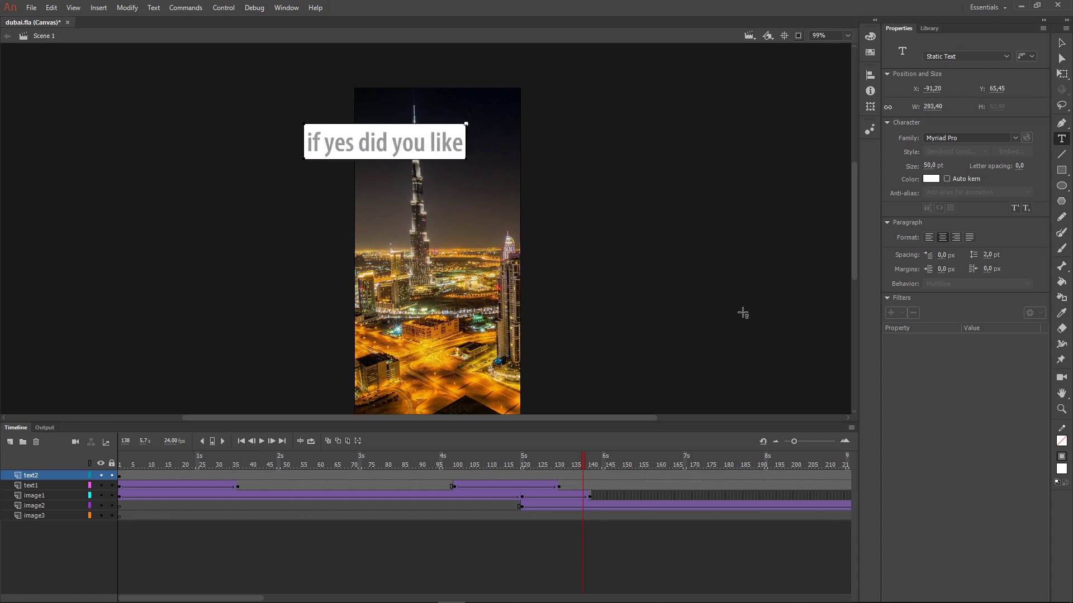
{"action": "type", "text": " it in there?"}
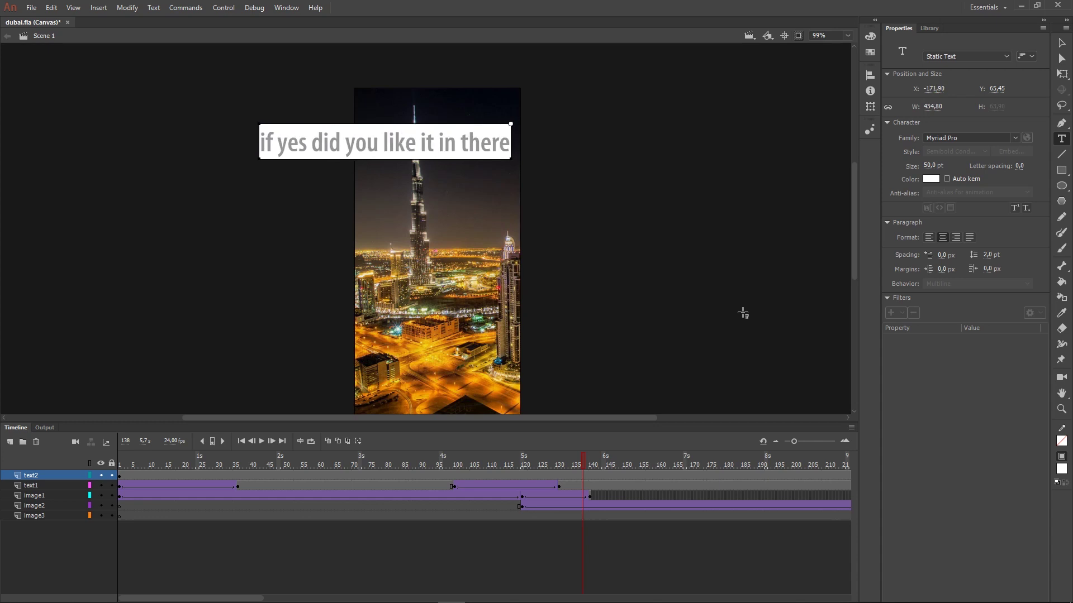
{"action": "left_click", "coordinate": [379, 150]}
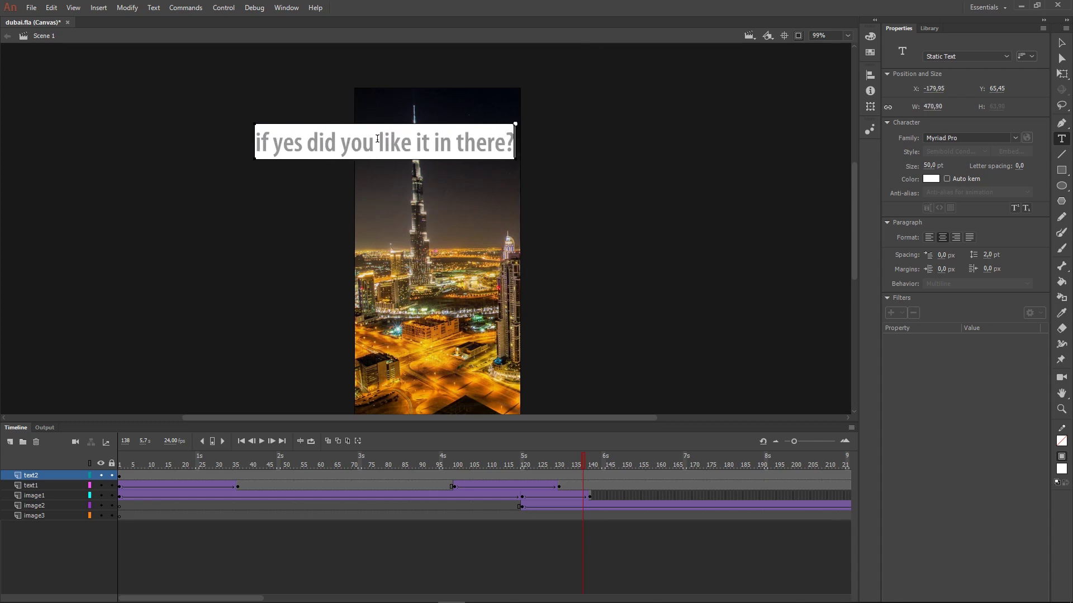
{"action": "key", "text": "Return"}
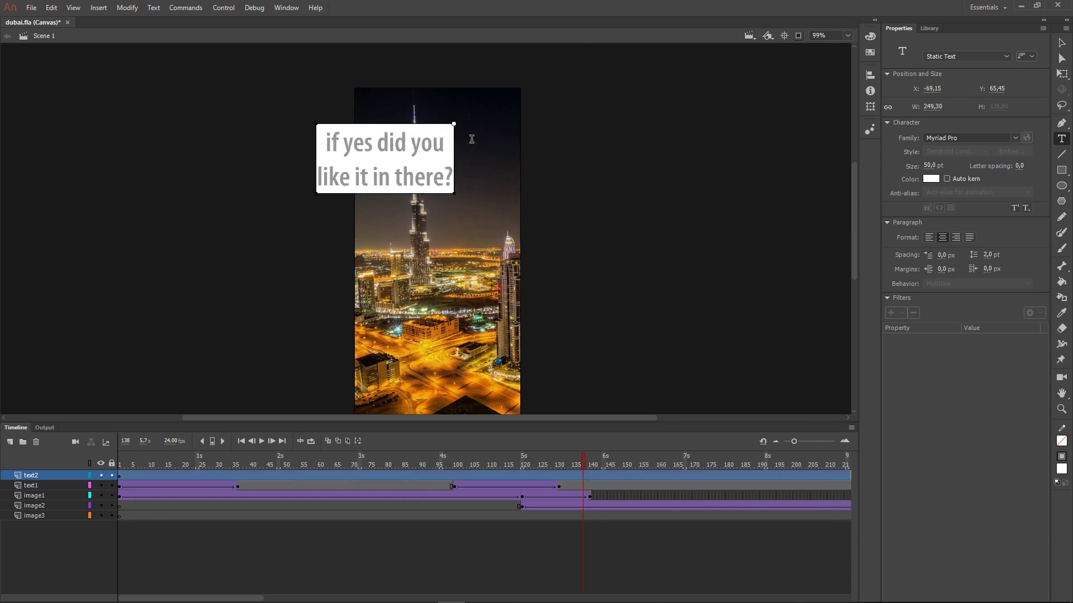
- Move the new text near the upper part of the banner, at Y 49.35, and center it horizontally on the stage
{"action": "left_click", "coordinate": [1061, 43]}
{"action": "left_click_drag", "start_coordinate": [398, 147], "coordinate": [443, 136]}
{"action": "left_click", "coordinate": [669, 163]}
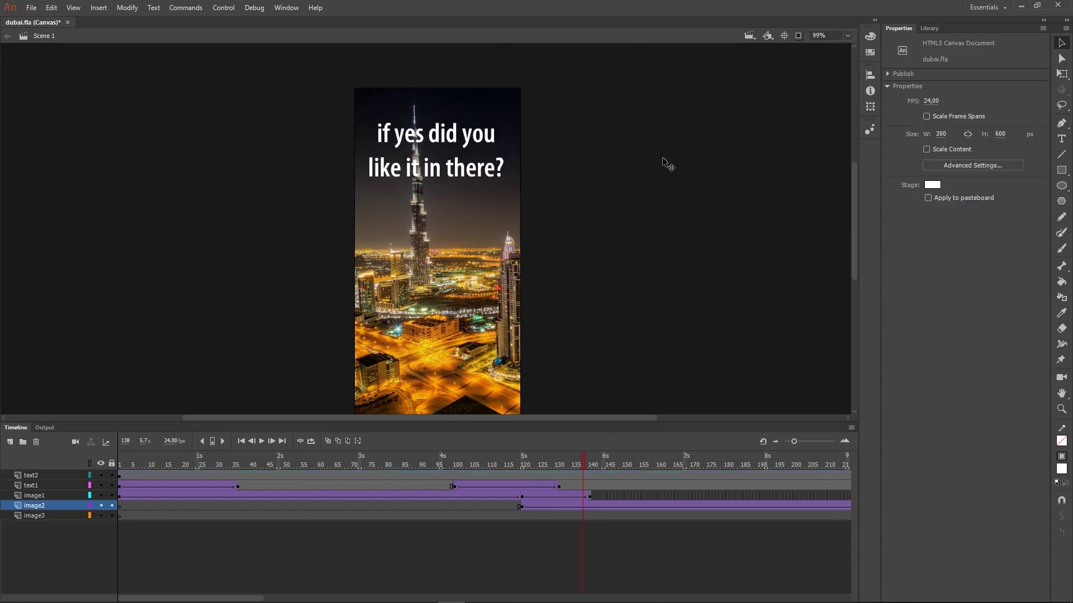
{"action": "left_click", "coordinate": [457, 135]}
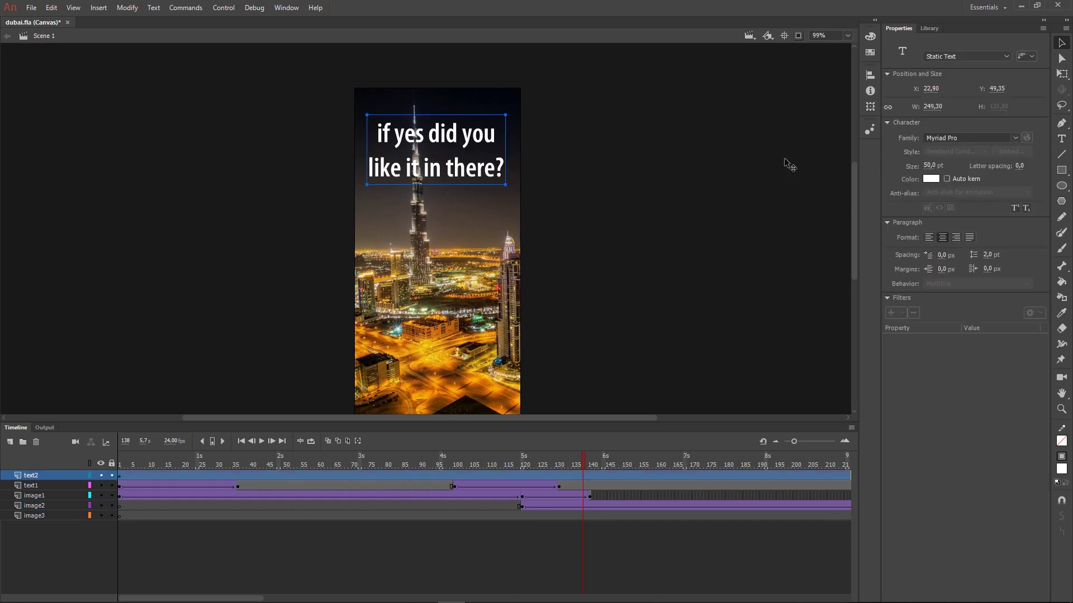
{"action": "left_click", "coordinate": [869, 75]}
{"action": "left_click", "coordinate": [771, 95]}
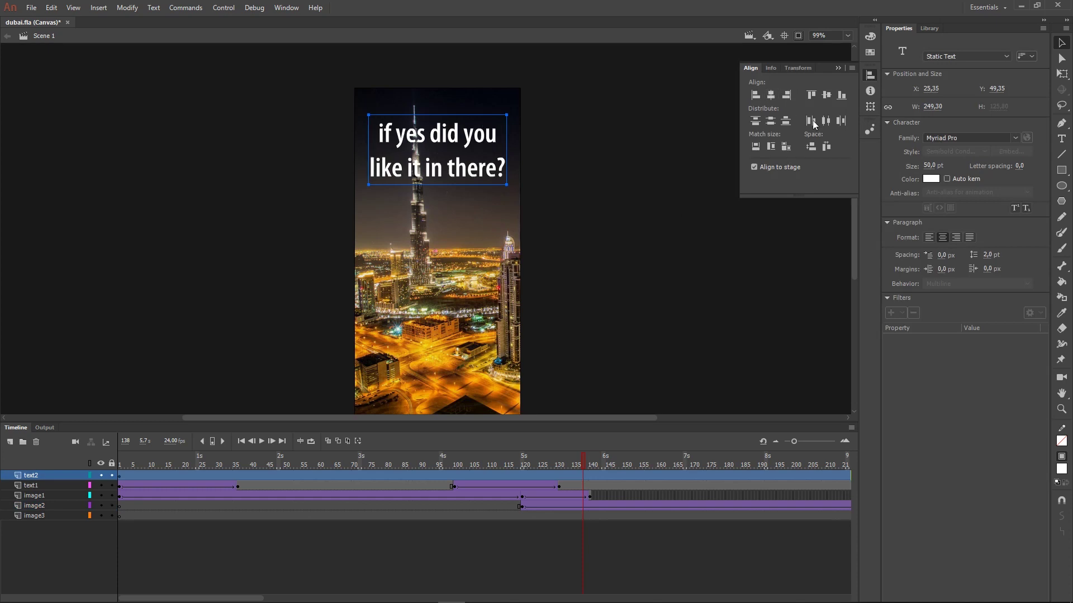
{"action": "left_click", "coordinate": [838, 68]}
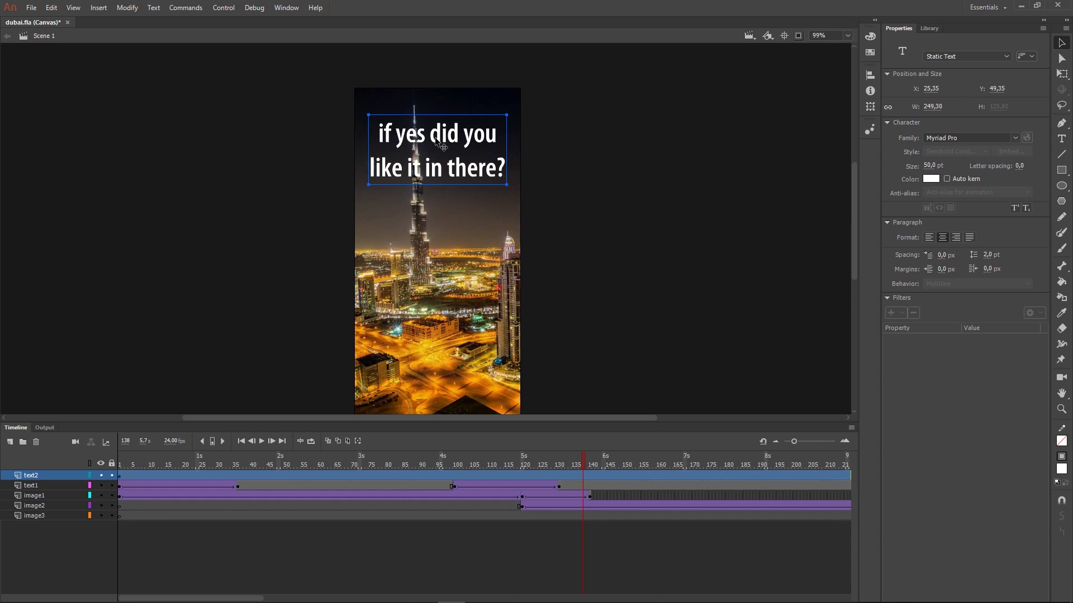
- Convert the second headline into a movie clip symbol named text2
{"action": "key", "text": "F8"}
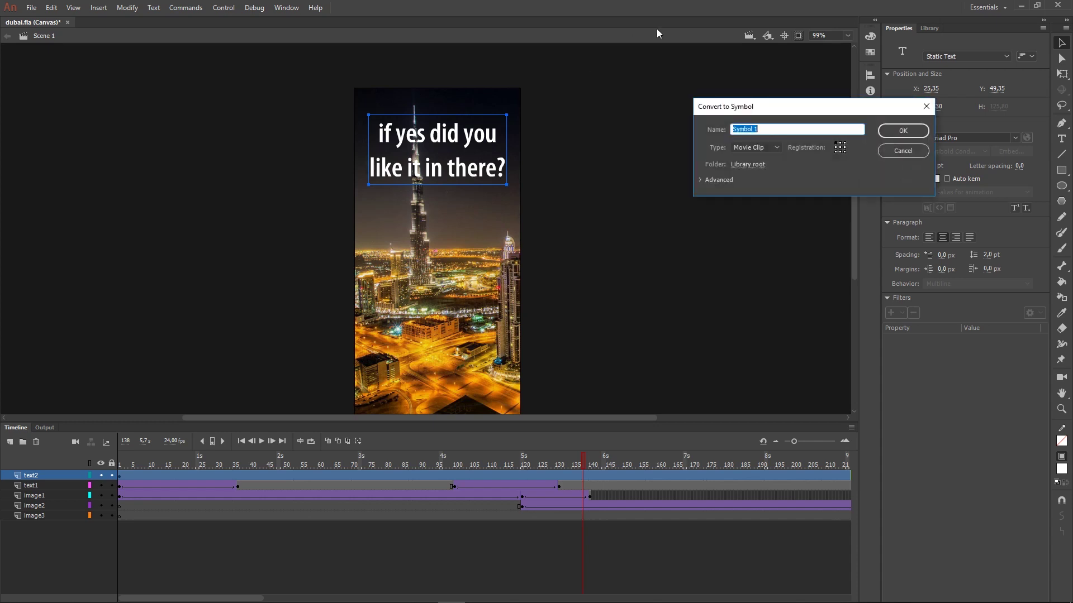
{"action": "type", "text": "text2"}
{"action": "left_click", "coordinate": [907, 132]}
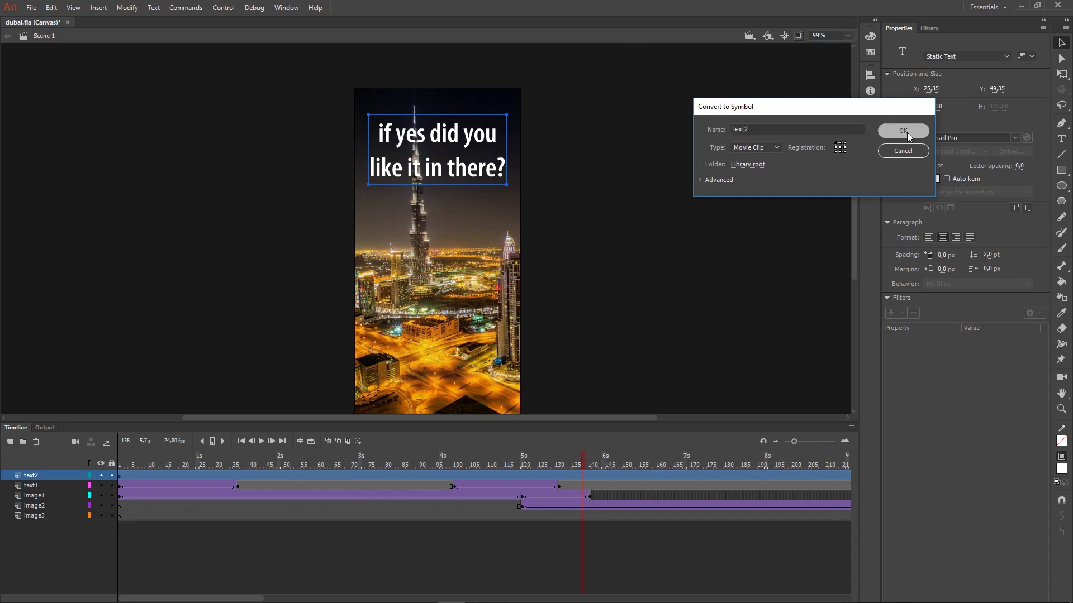
{"action": "left_click", "coordinate": [642, 316]}
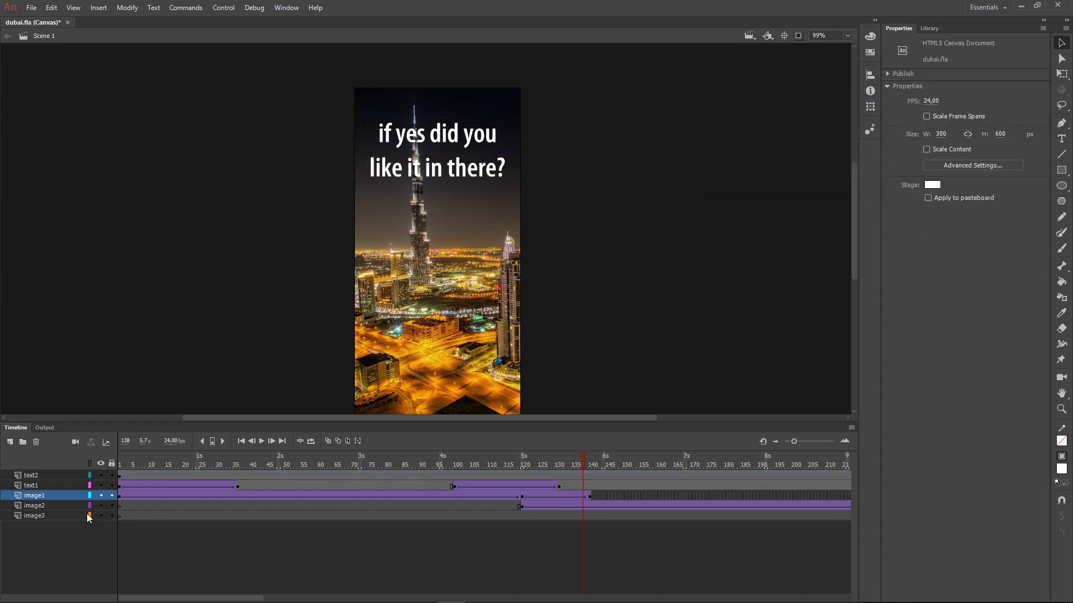
- Move the text2 layer's first keyframe to frame 127 and insert another keyframe at frame 171
{"action": "left_click", "coordinate": [46, 475]}
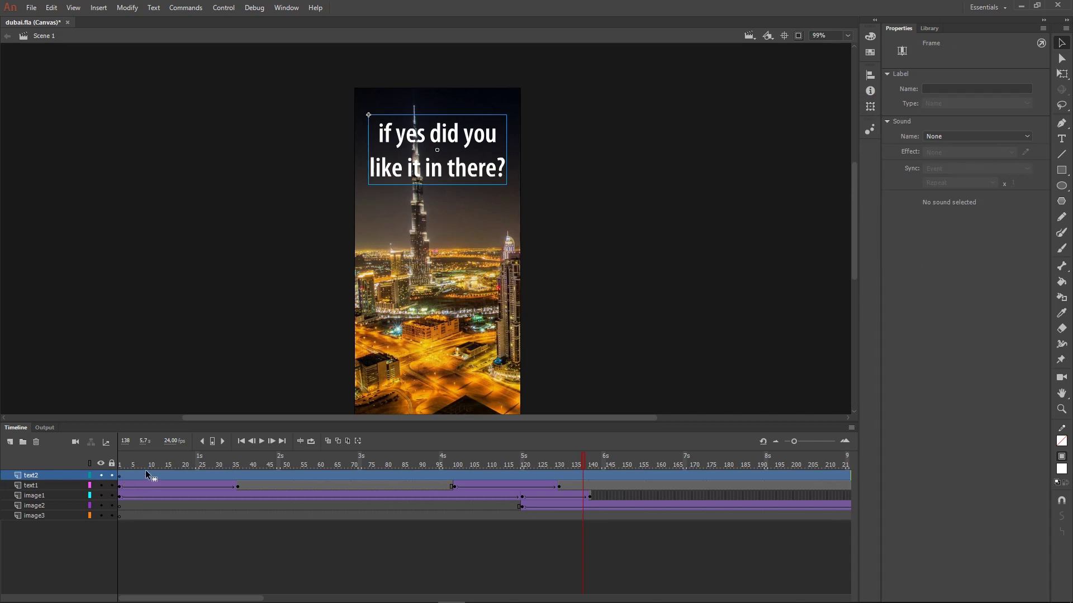
{"action": "left_click", "coordinate": [209, 555]}
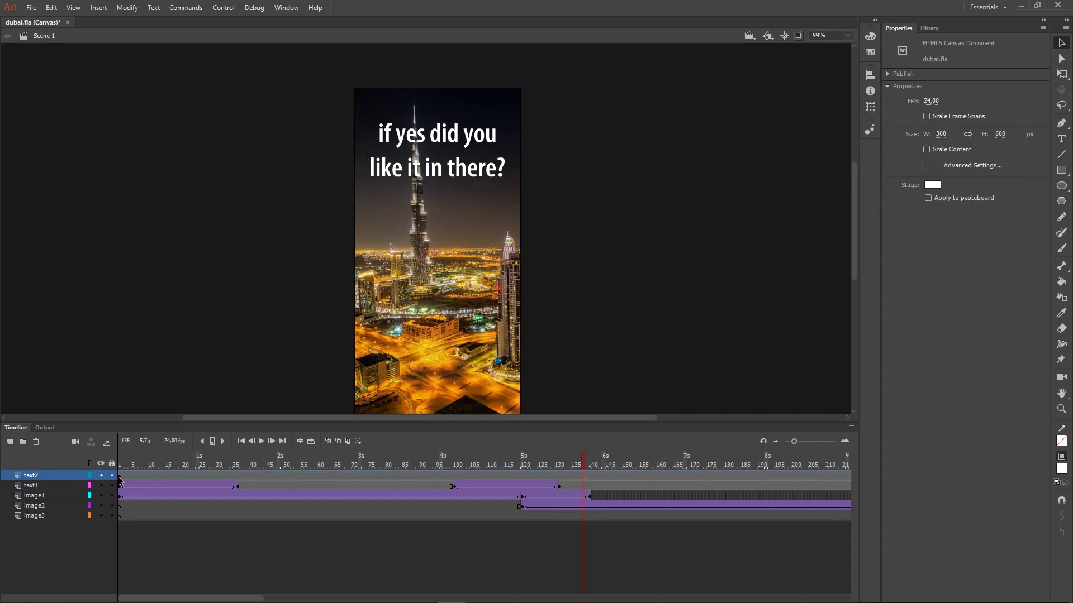
{"action": "left_click_drag", "start_coordinate": [582, 464], "coordinate": [560, 463]}
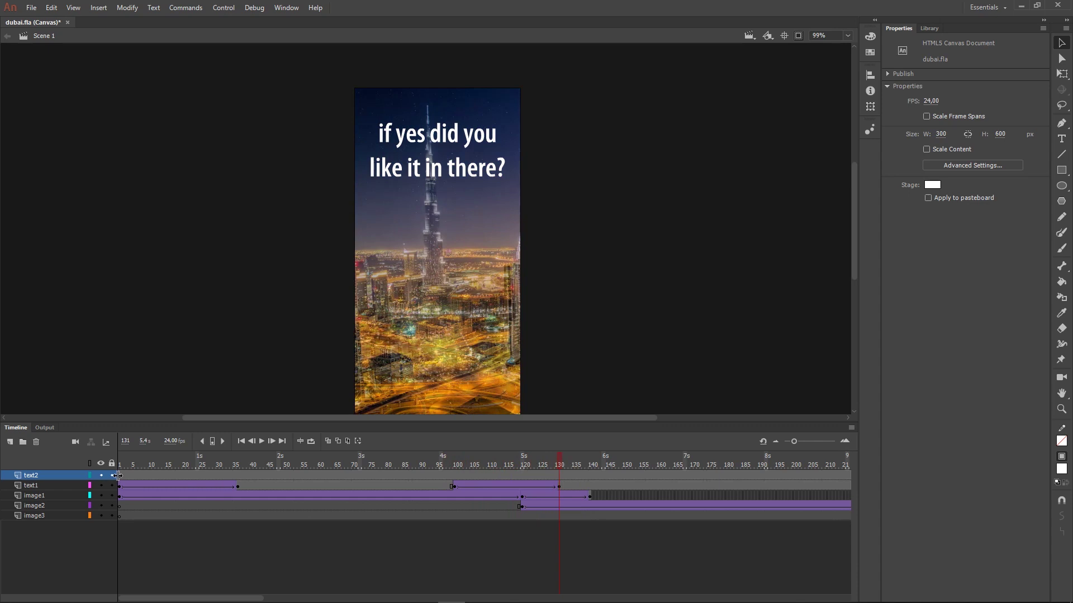
{"action": "left_click", "coordinate": [119, 476]}
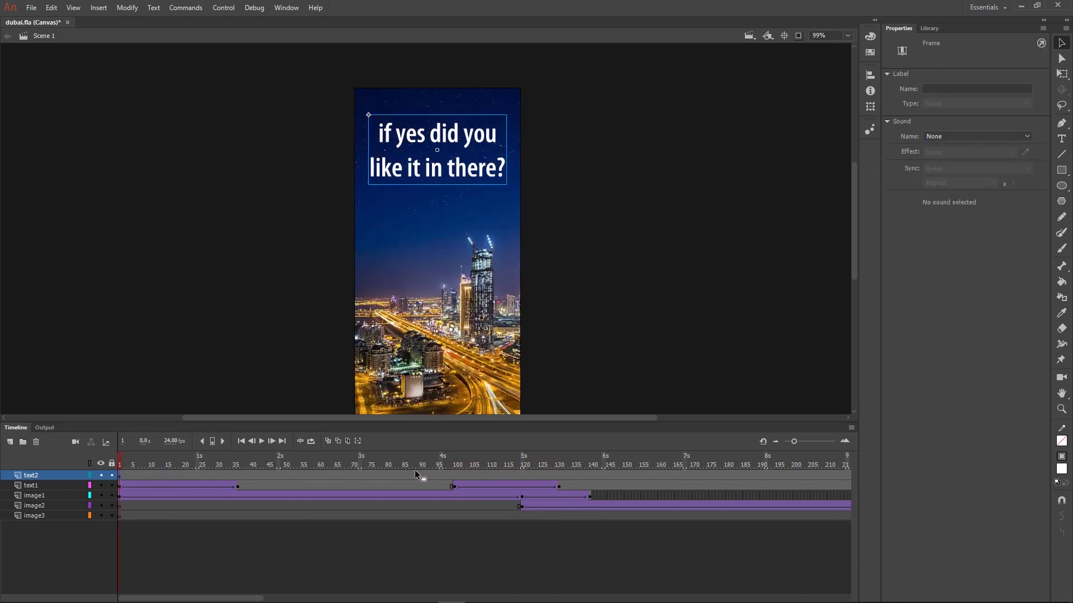
{"action": "left_click", "coordinate": [545, 475]}
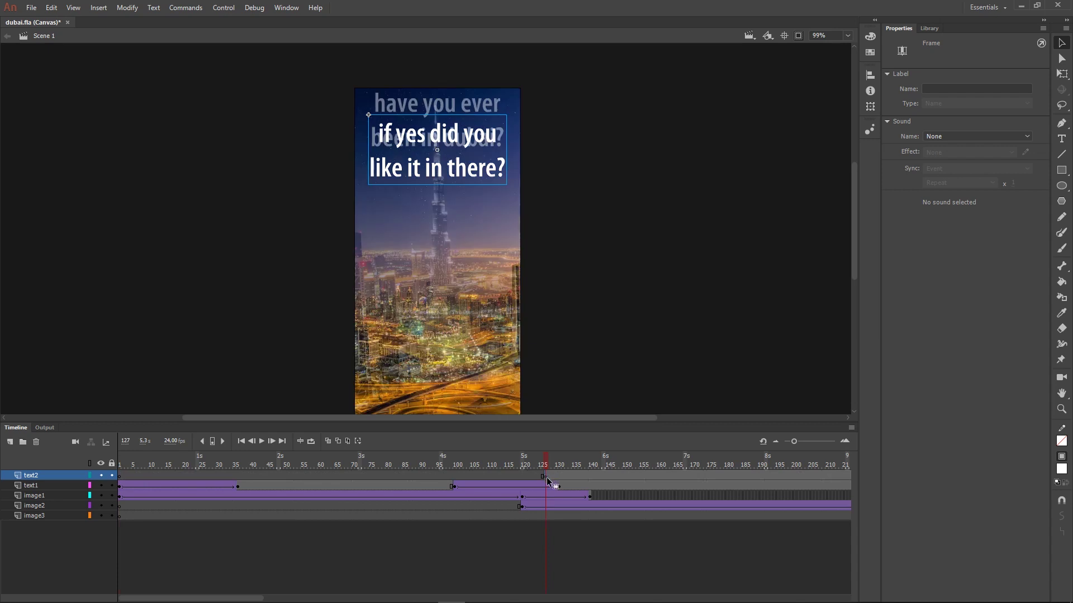
{"action": "left_click", "coordinate": [694, 476]}
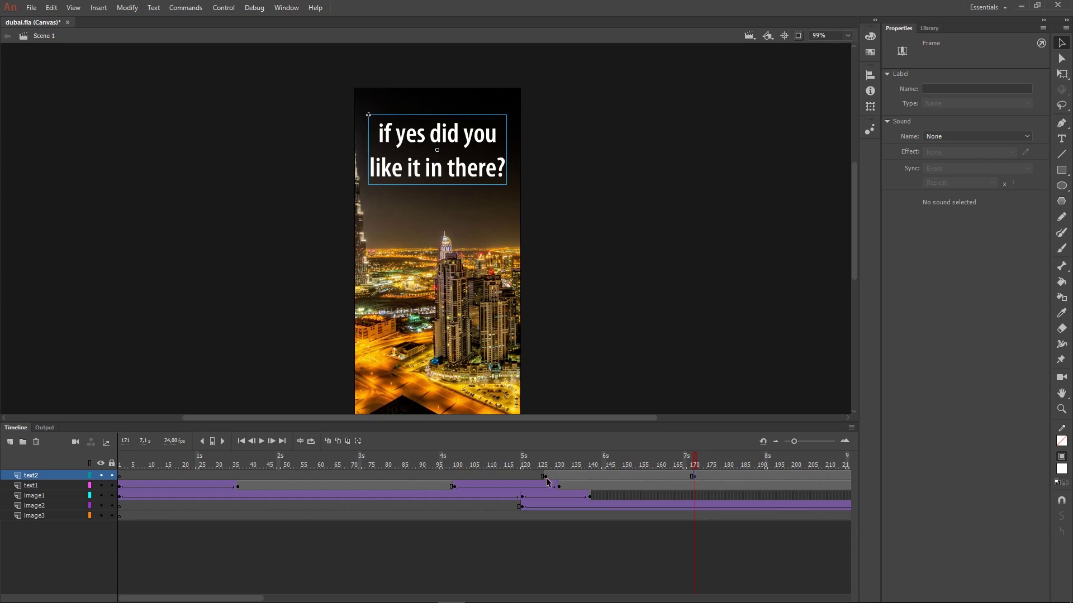
- Hide the text1 layer so only the second headline shows around frame 127
{"action": "left_click", "coordinate": [546, 476]}
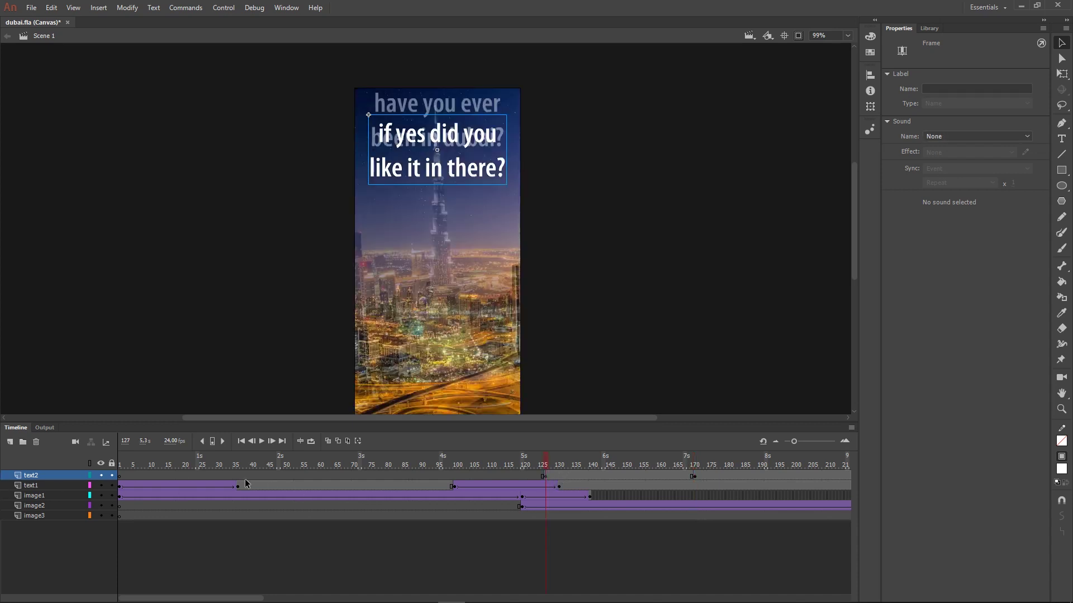
{"action": "left_click", "coordinate": [22, 486]}
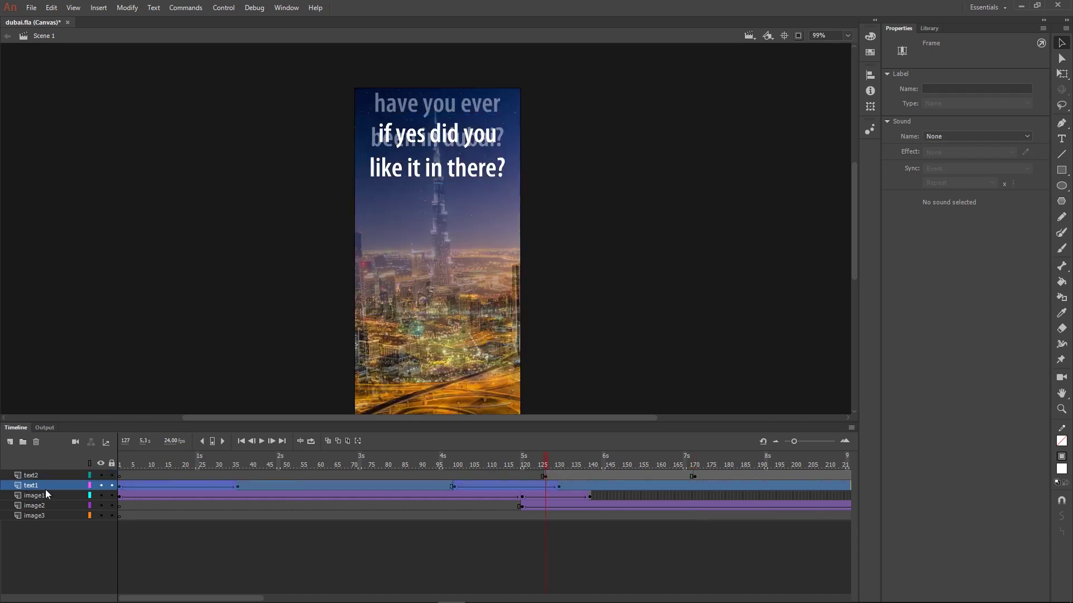
{"action": "left_click", "coordinate": [101, 486]}
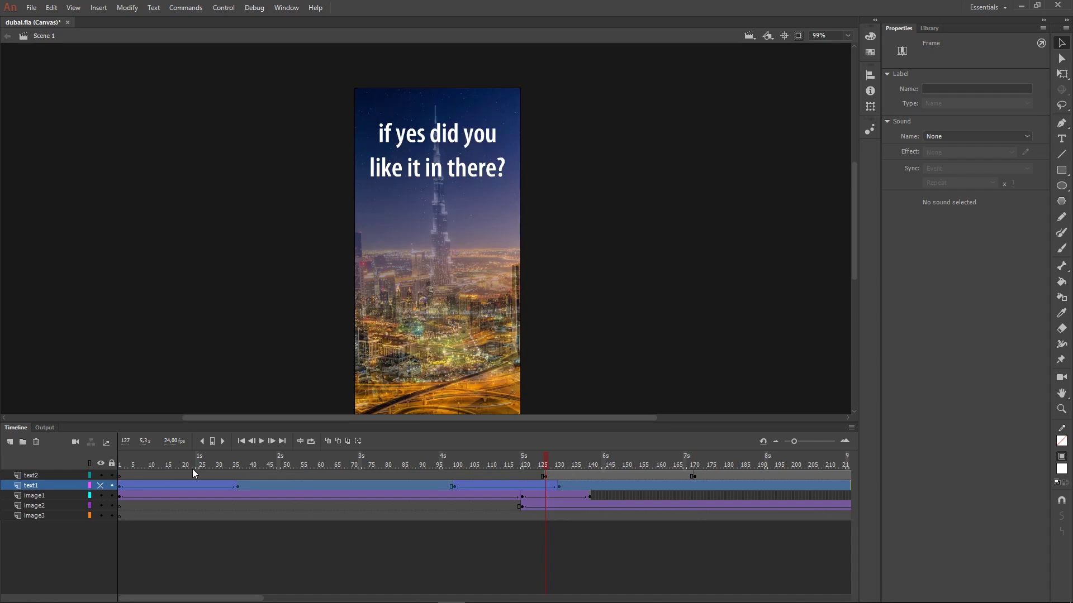
{"action": "left_click", "coordinate": [581, 516]}
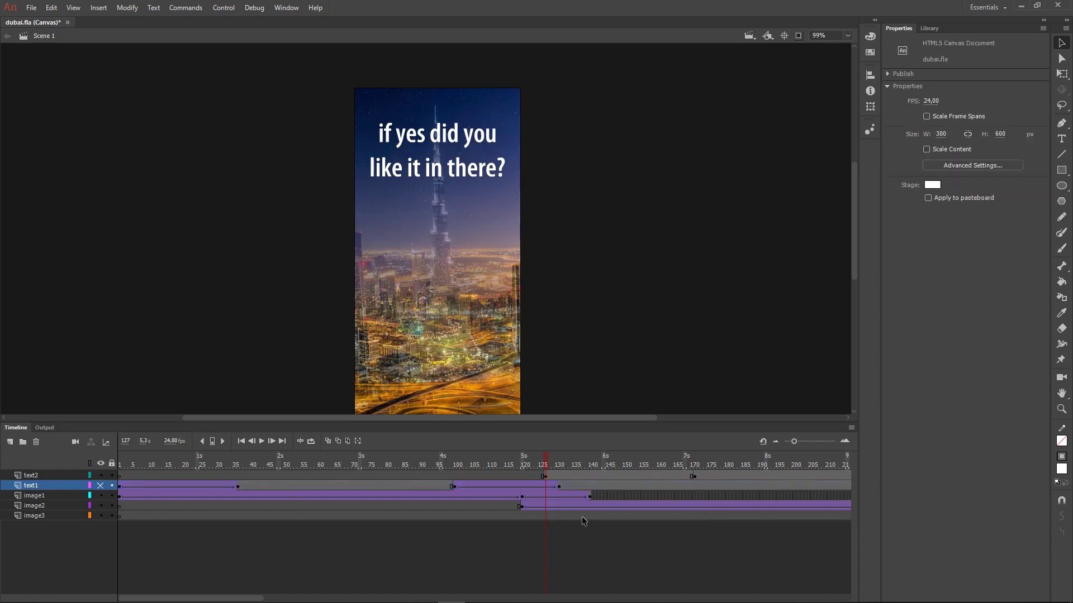
- At text2's keyframe on frame 127, move the headline straight down to Y 189.35
{"action": "left_click", "coordinate": [547, 476]}
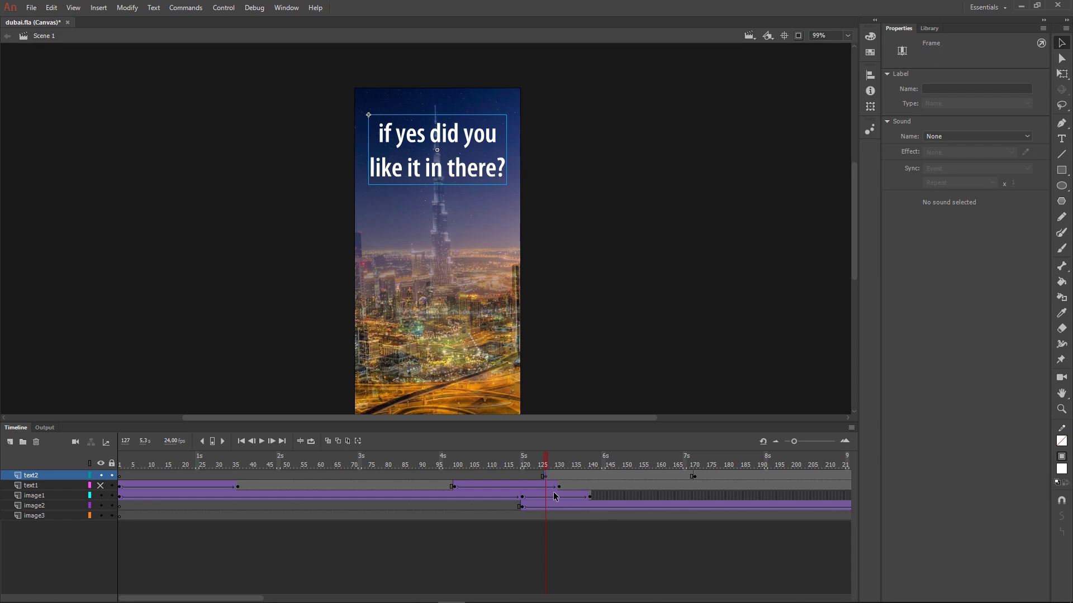
{"action": "key", "text": "shift+Down"}
{"action": "key", "text": "shift+Down"}
{"action": "key", "text": "shift+Down"}
{"action": "key", "text": "shift+Down"}
{"action": "key", "text": "shift+Down"}
{"action": "key", "text": "shift+Down"}
{"action": "key", "text": "shift+Down"}
{"action": "key", "text": "shift+Down"}
{"action": "key", "text": "shift+Down"}
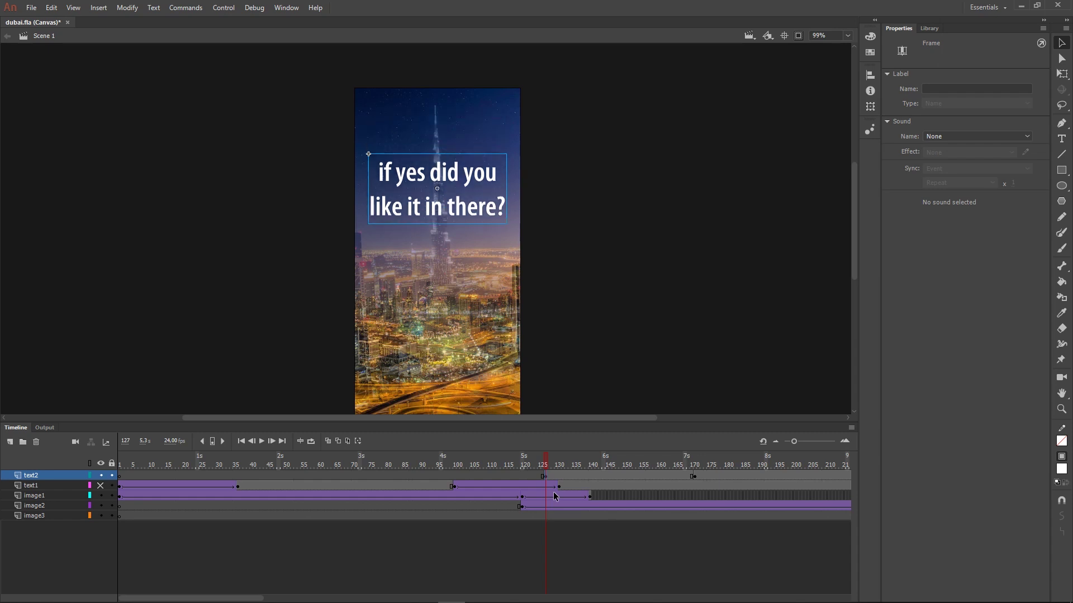
{"action": "key", "text": "shift+Down"}
{"action": "key", "text": "shift+Down"}
{"action": "key", "text": "shift+Down"}
{"action": "key", "text": "shift+Down"}
{"action": "key", "text": "shift+Down"}
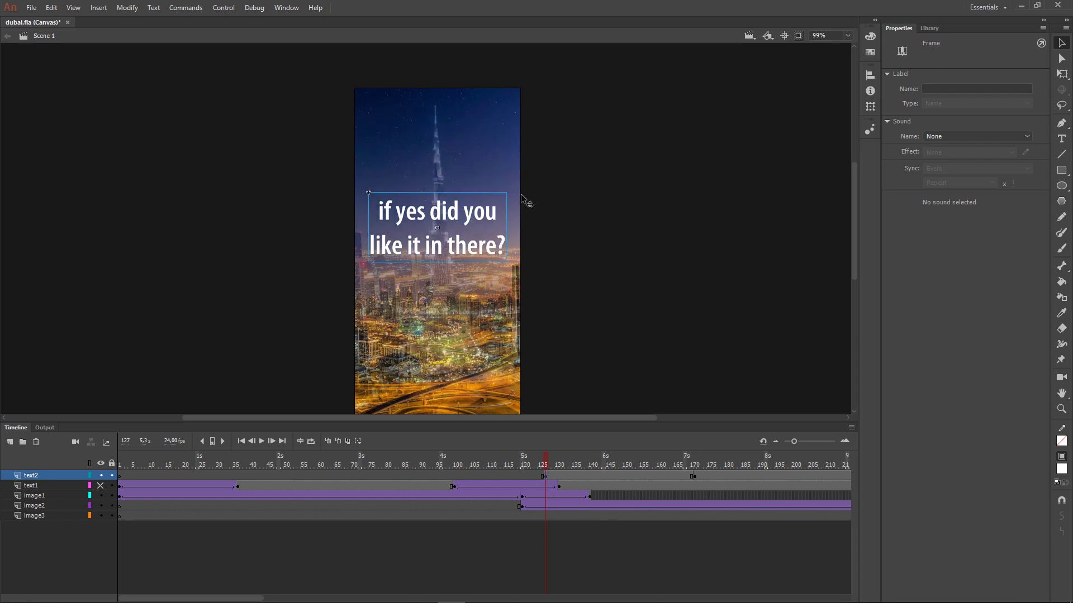
- Make the second headline fully transparent at frame 127 with an Alpha color effect of 0%
{"action": "left_click", "coordinate": [455, 212]}
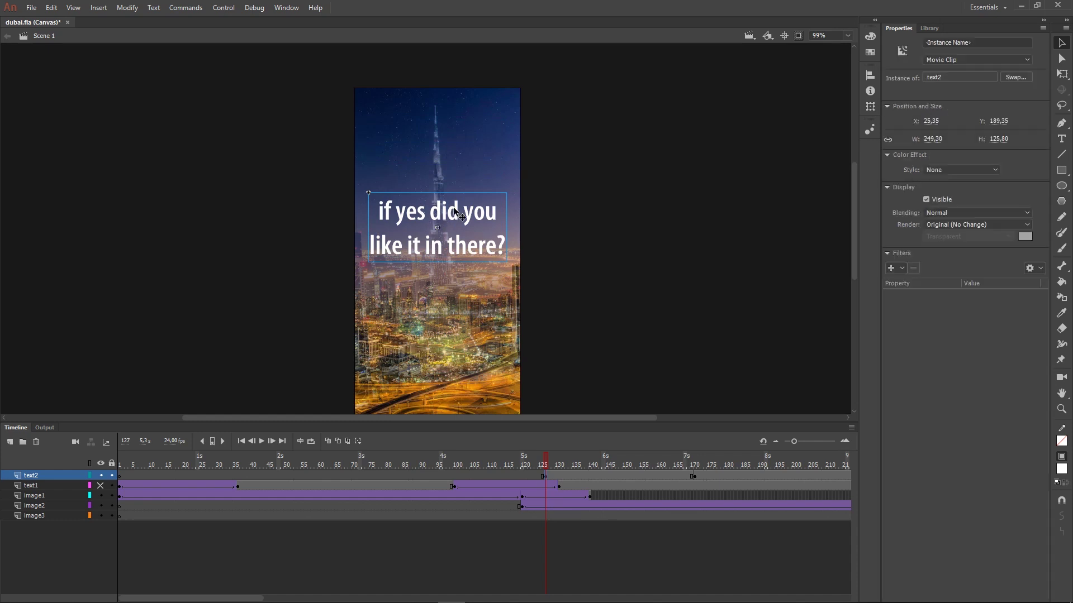
{"action": "left_click", "coordinate": [995, 169]}
{"action": "left_click", "coordinate": [944, 230]}
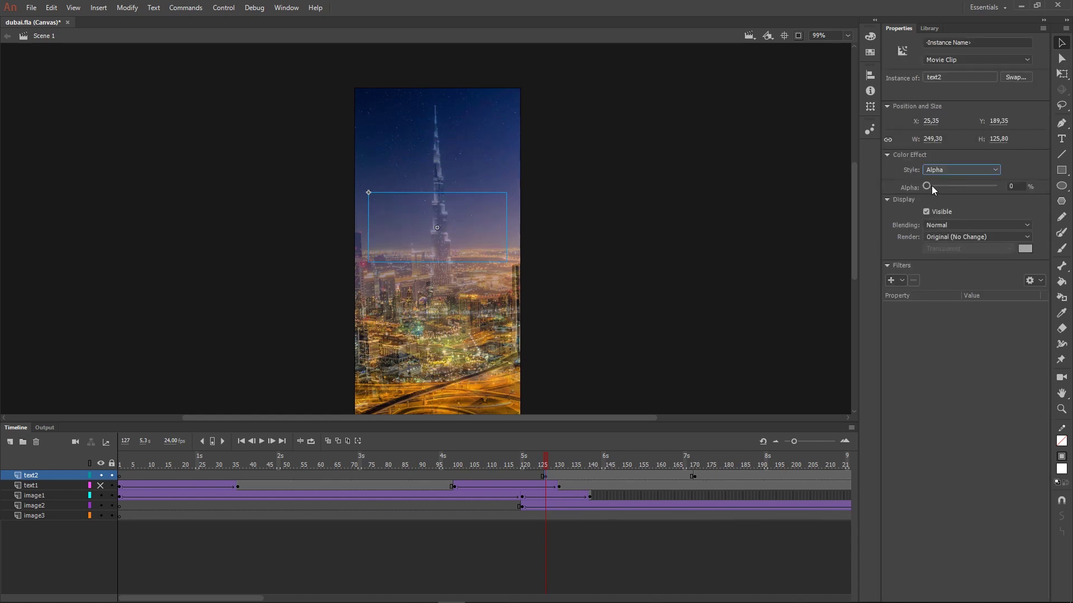
{"action": "left_click_drag", "start_coordinate": [927, 186], "coordinate": [901, 185]}
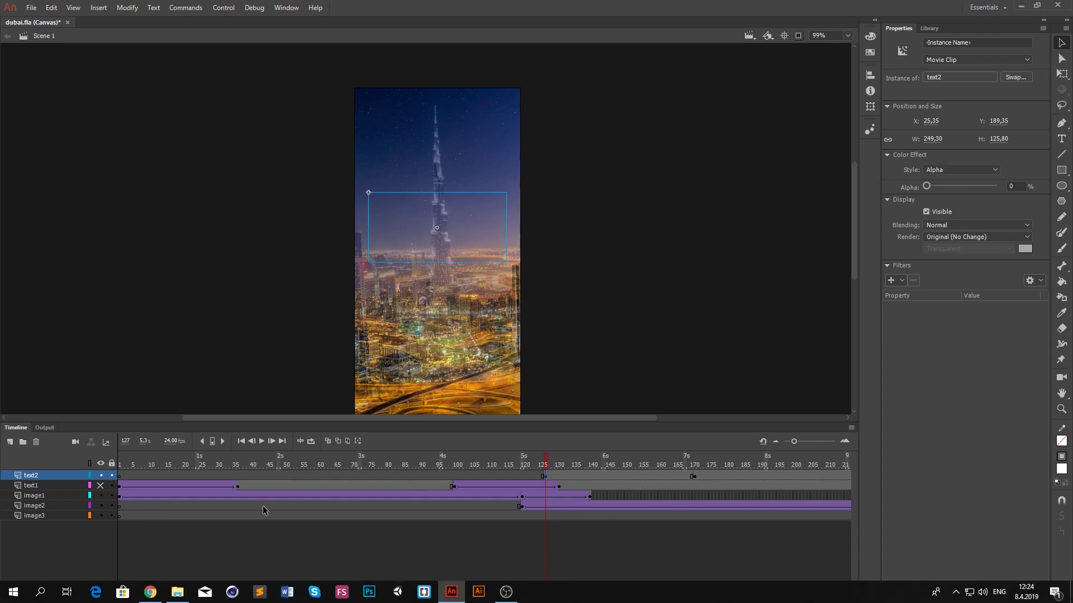
- Create a classic tween on the text2 layer between frames 127 and 171 and scrub through it
{"action": "right_click", "coordinate": [620, 475]}
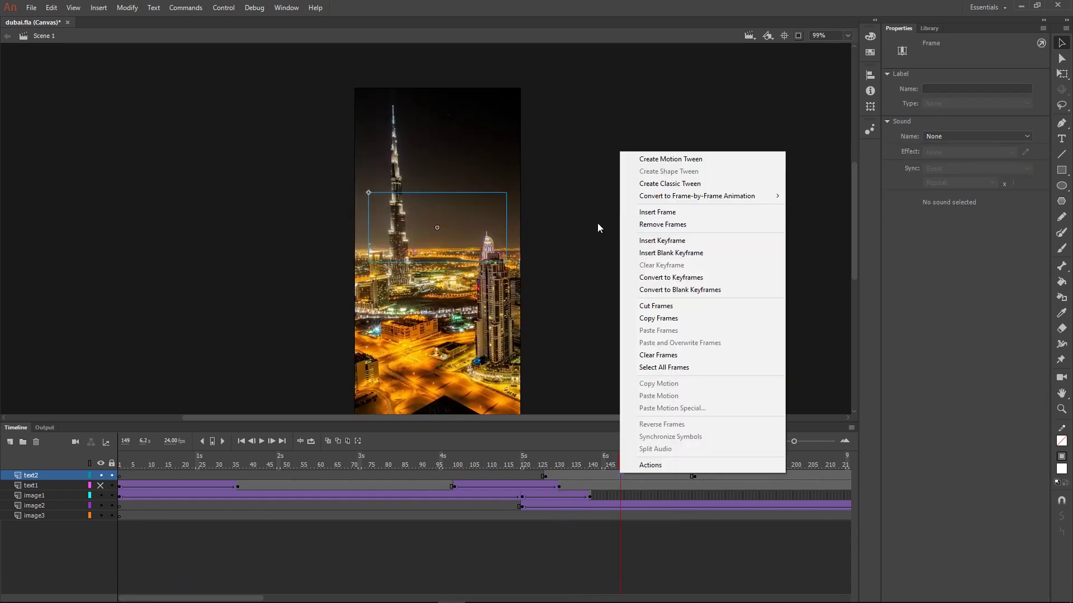
{"action": "left_click", "coordinate": [674, 184]}
{"action": "left_click_drag", "start_coordinate": [616, 461], "coordinate": [696, 447]}
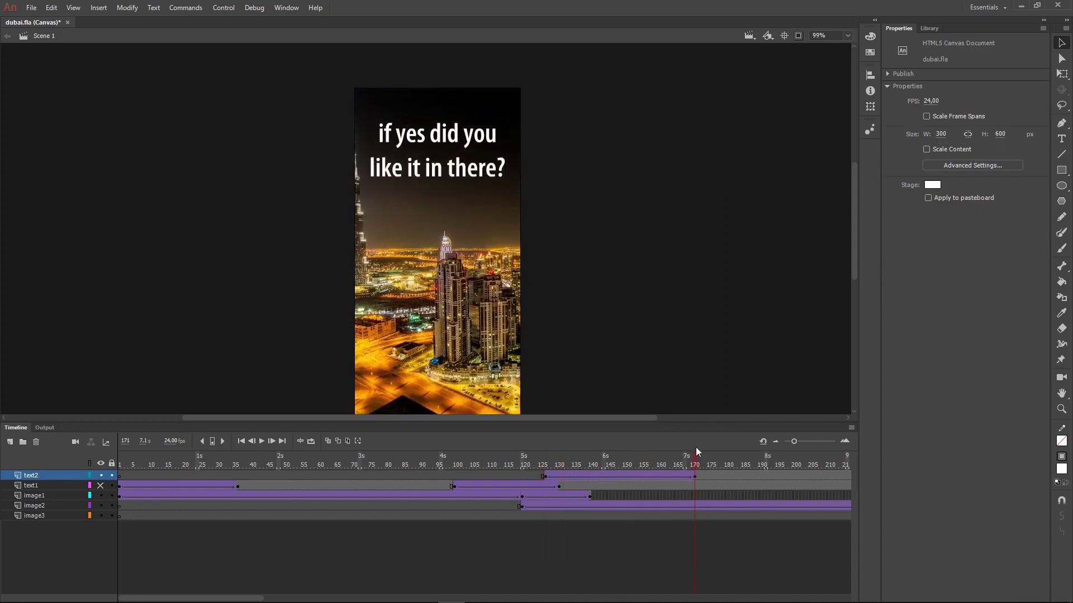
- Set the easing of text2's entrance tween to Quart Ease Out
{"action": "left_click", "coordinate": [545, 477]}
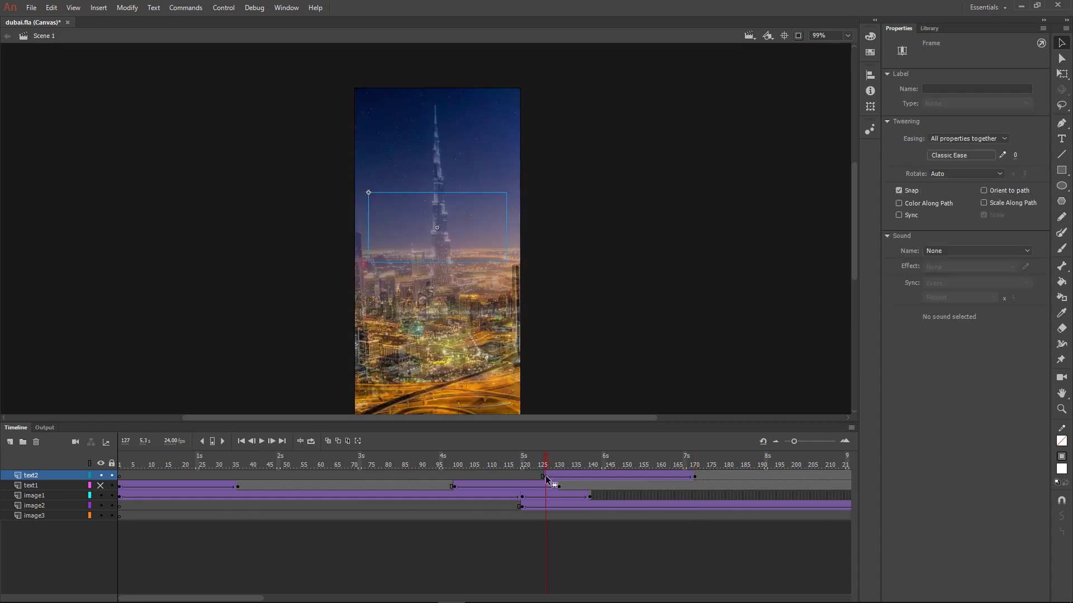
{"action": "left_click", "coordinate": [953, 156]}
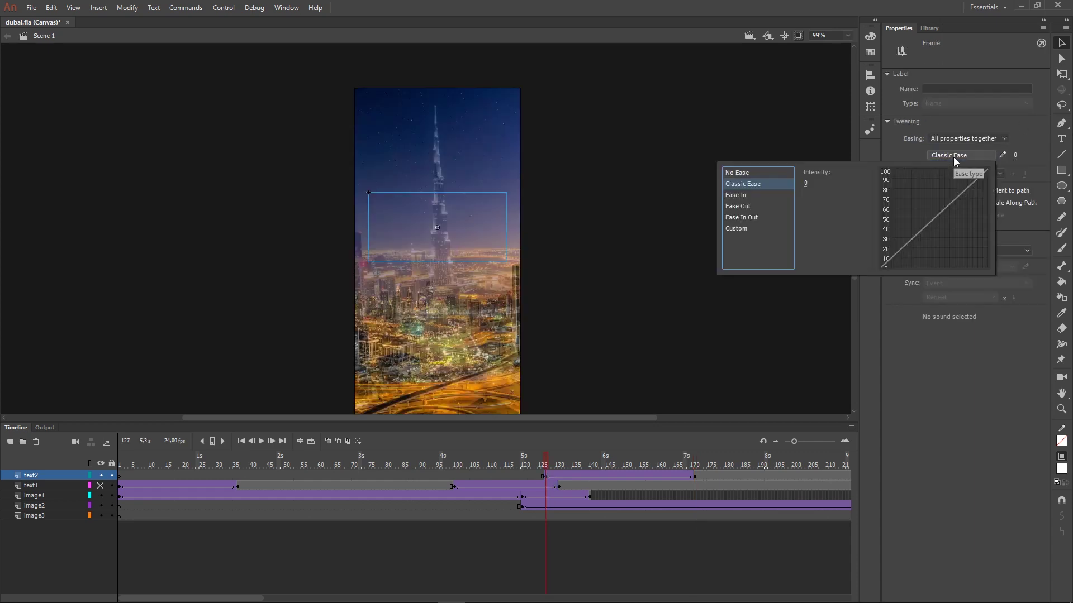
{"action": "left_click", "coordinate": [738, 207]}
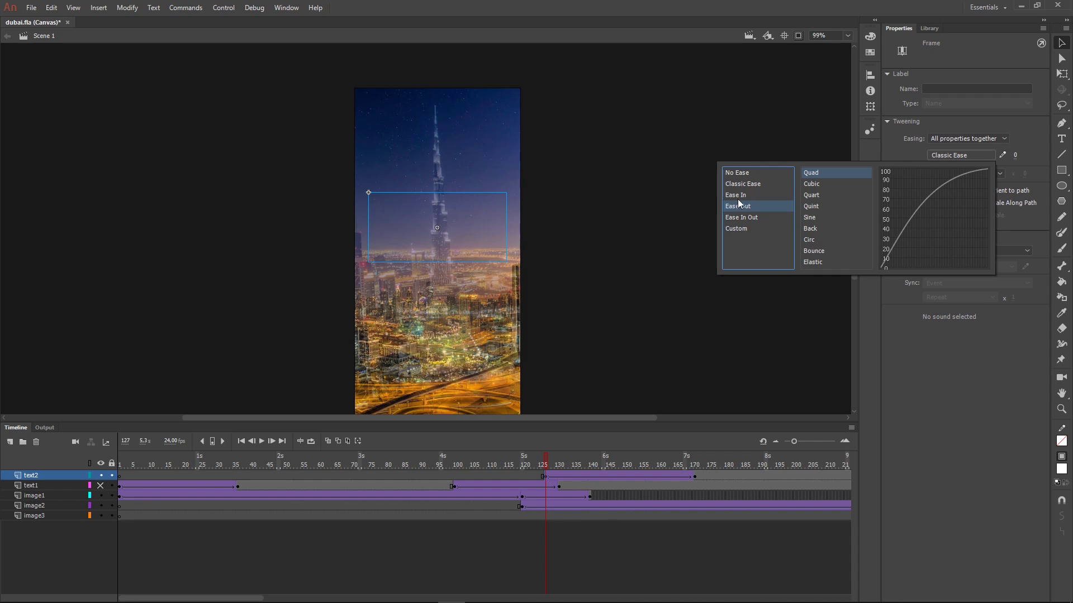
{"action": "left_click", "coordinate": [811, 195]}
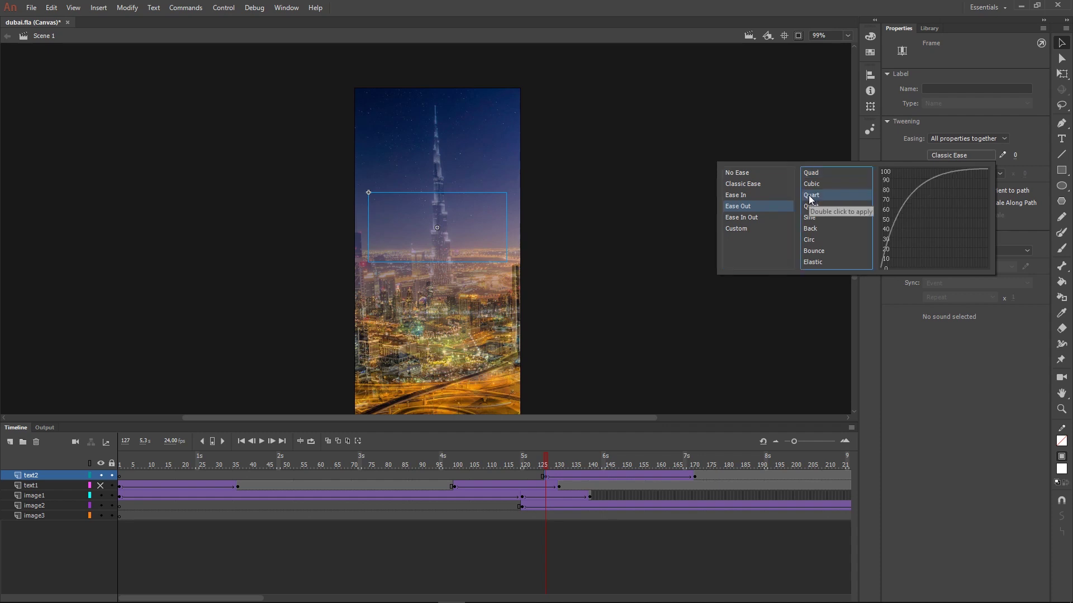
{"action": "double_click", "coordinate": [809, 195]}
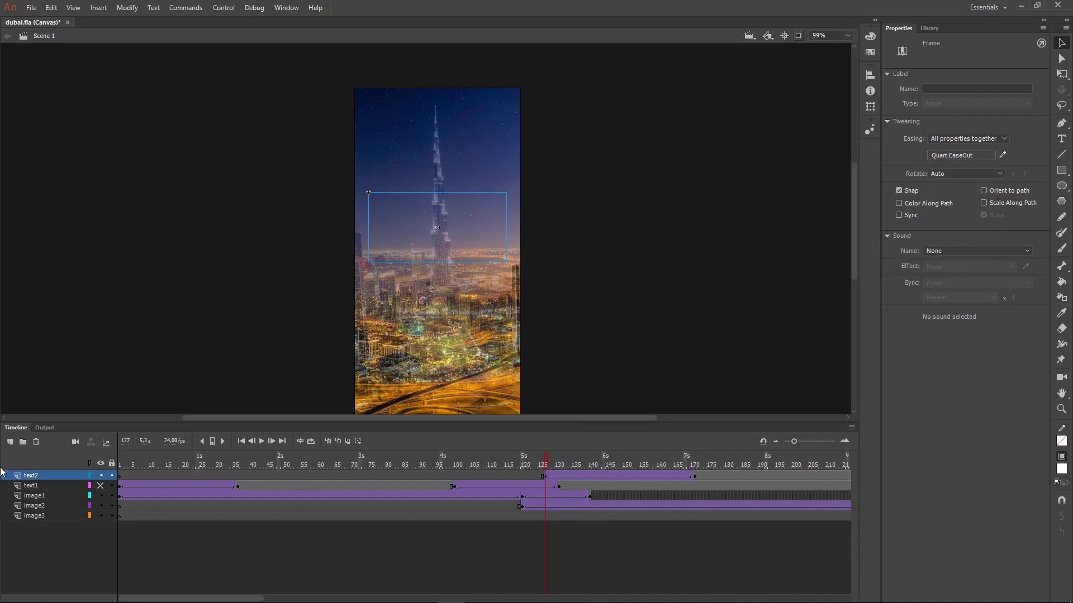
- Show the text1 layer again and shift text2's entrance tween slightly earlier, to start at frame 125
{"action": "left_click", "coordinate": [102, 486]}
{"action": "left_click_drag", "start_coordinate": [556, 461], "coordinate": [633, 461]}
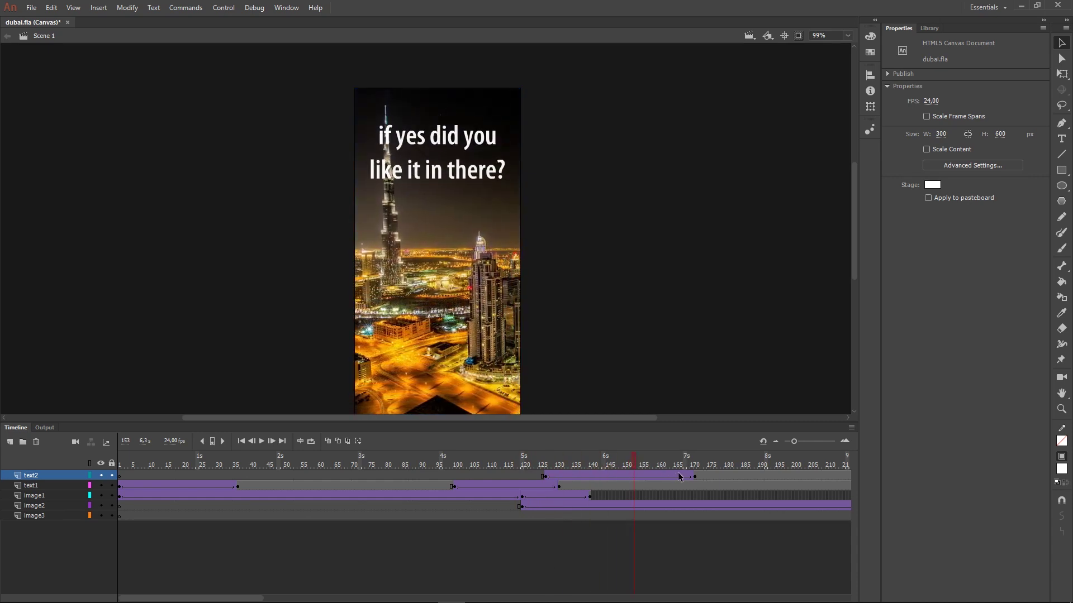
{"action": "left_click", "coordinate": [546, 477]}
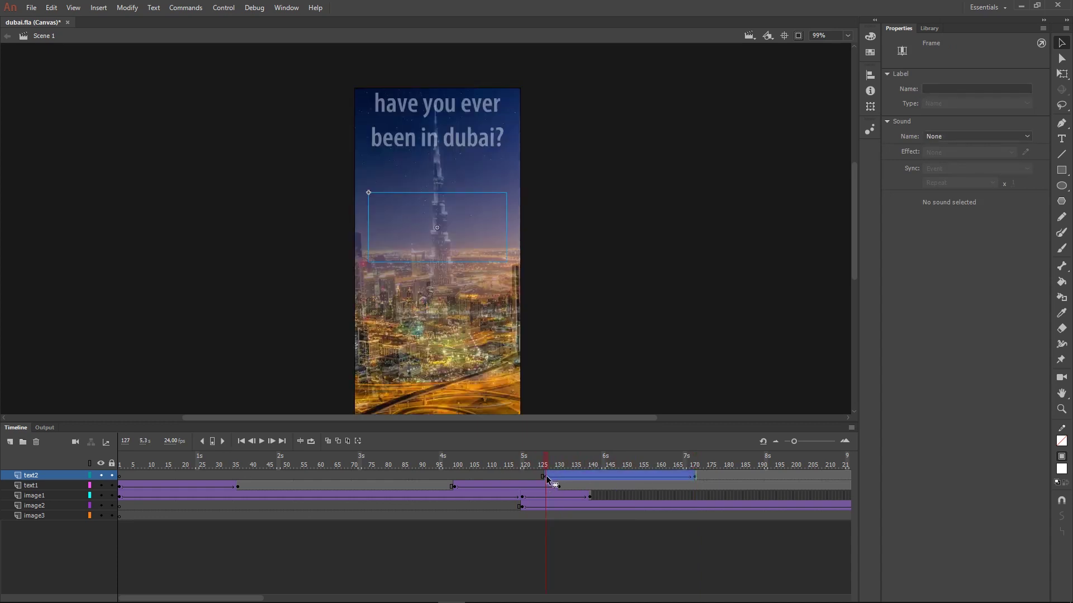
{"action": "left_click_drag", "start_coordinate": [547, 477], "coordinate": [599, 457]}
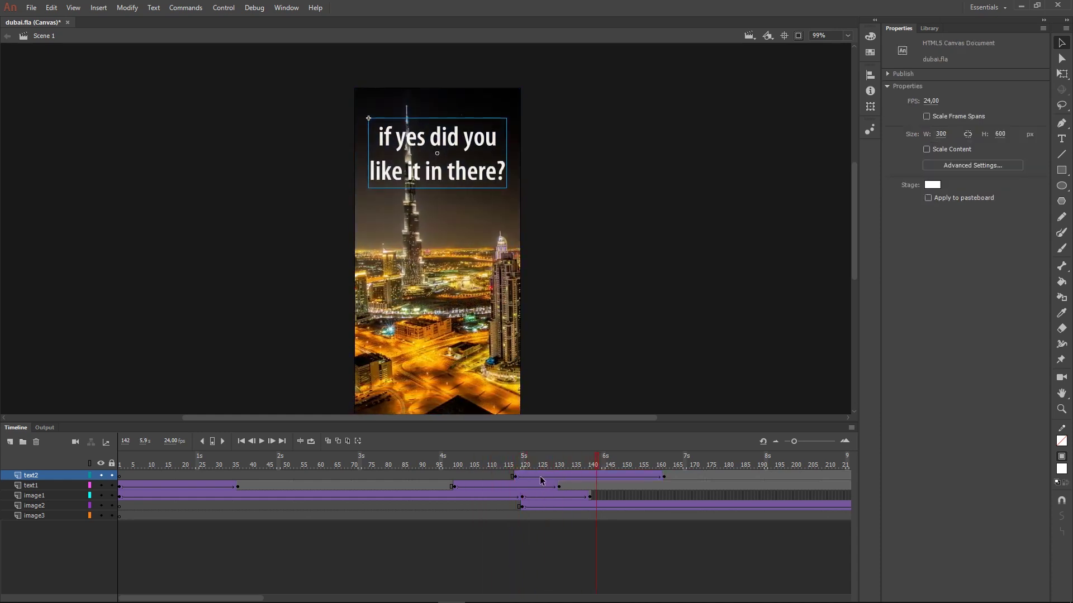
{"action": "left_click", "coordinate": [665, 477]}
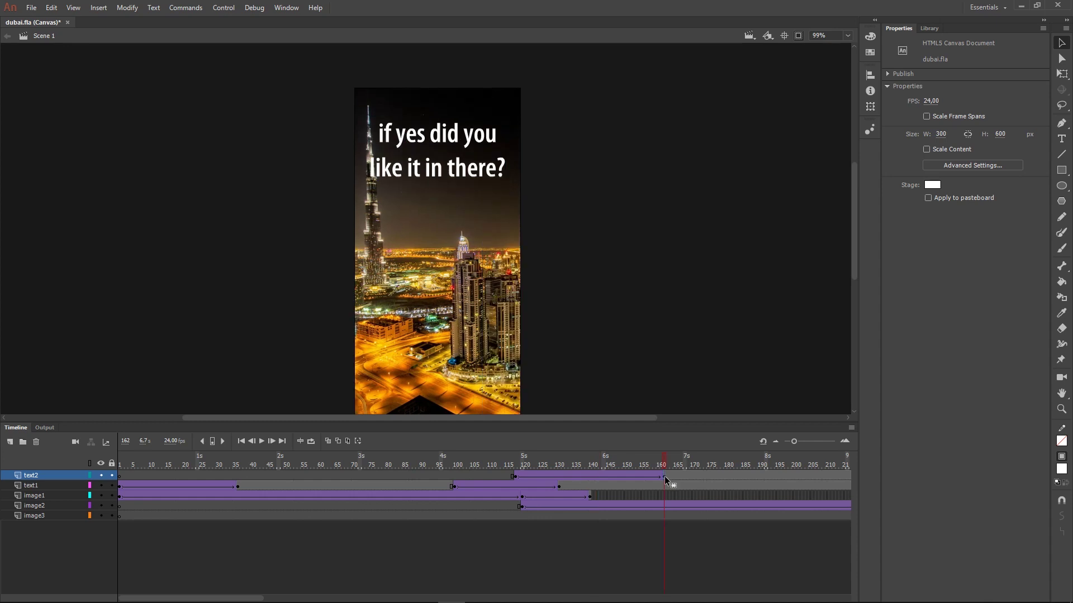
{"action": "left_click", "coordinate": [515, 478], "text": "shift"}
{"action": "left_click_drag", "start_coordinate": [516, 478], "coordinate": [724, 463]}
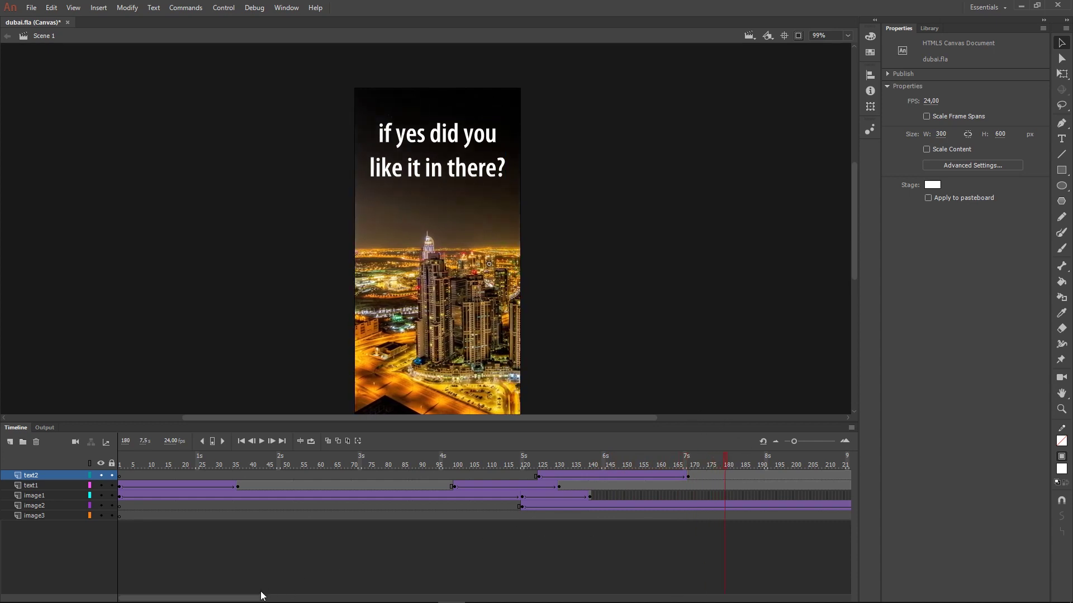
- Insert keyframes on the text2 layer at frames 220 and 253 for the headline's exit
{"action": "left_click_drag", "start_coordinate": [261, 595], "coordinate": [315, 575]}
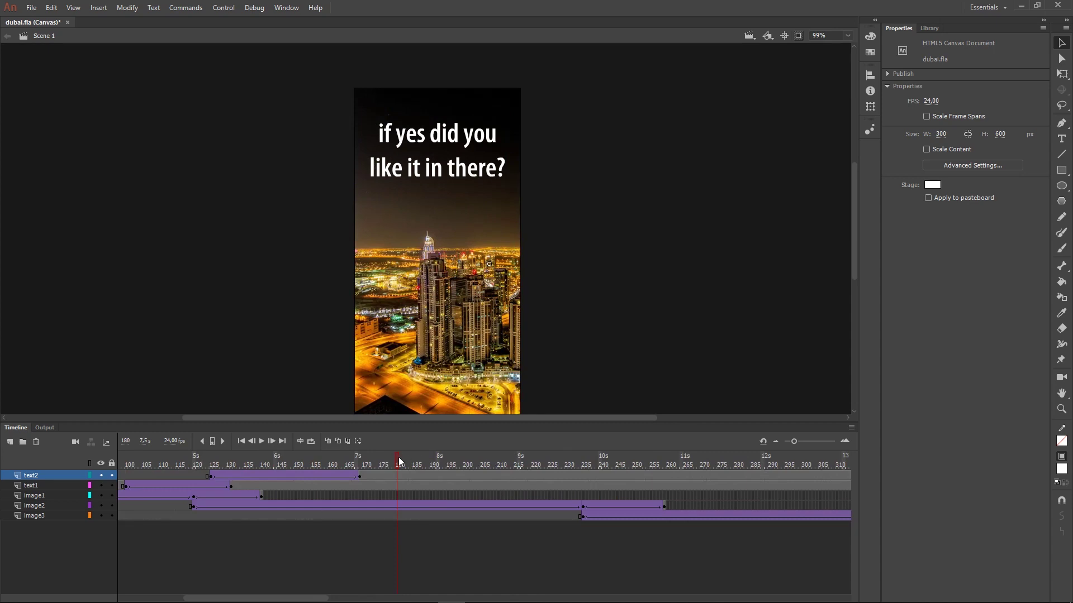
{"action": "left_click_drag", "start_coordinate": [397, 461], "coordinate": [512, 461]}
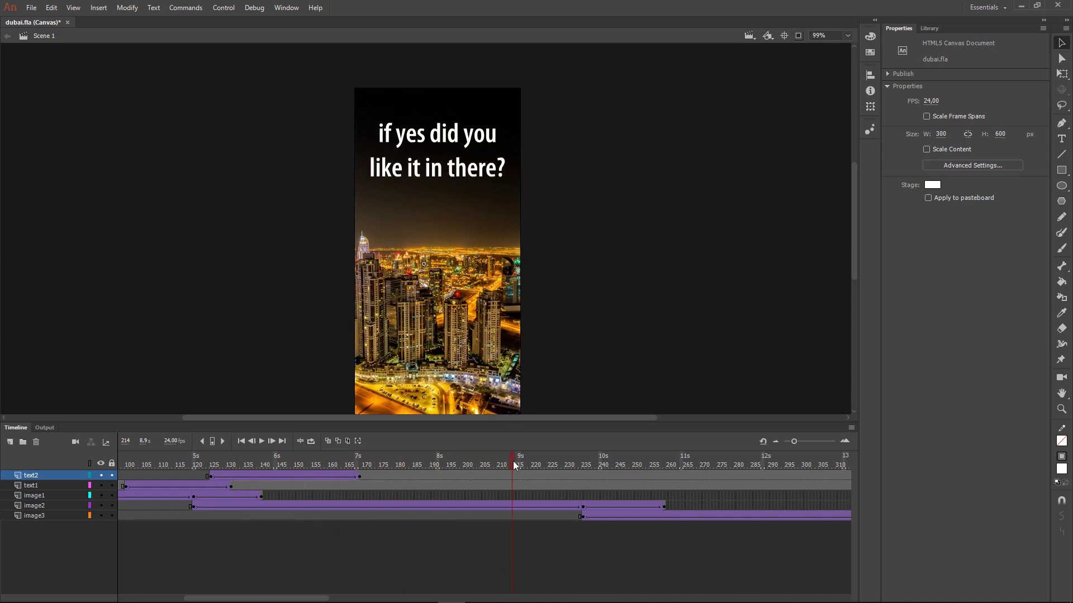
{"action": "left_click_drag", "start_coordinate": [513, 461], "coordinate": [529, 459]}
{"action": "left_click", "coordinate": [534, 476]}
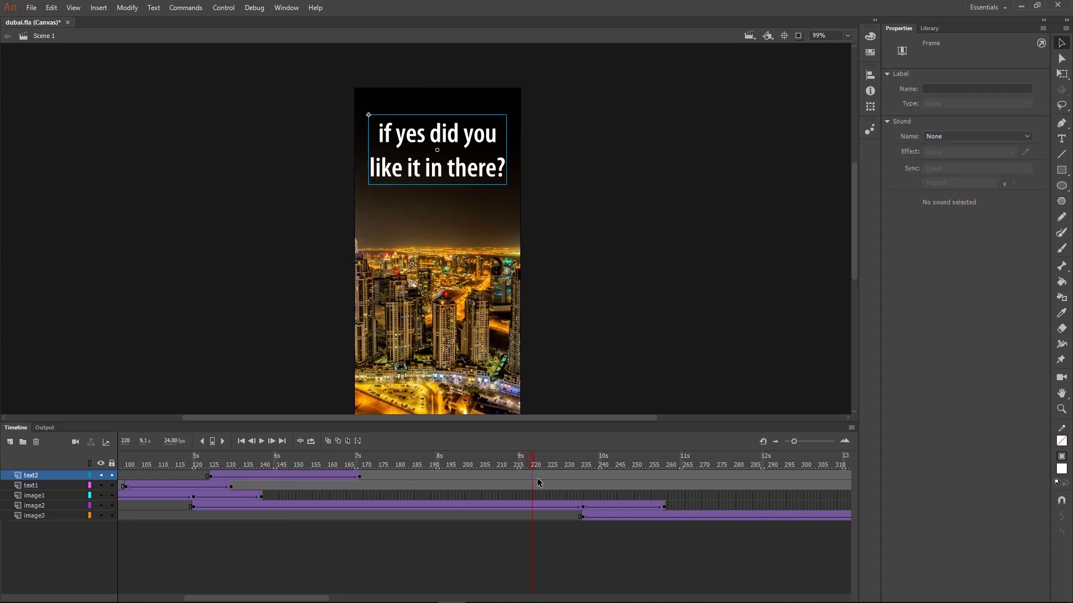
{"action": "key", "text": "F7"}
{"action": "left_click", "coordinate": [645, 478]}
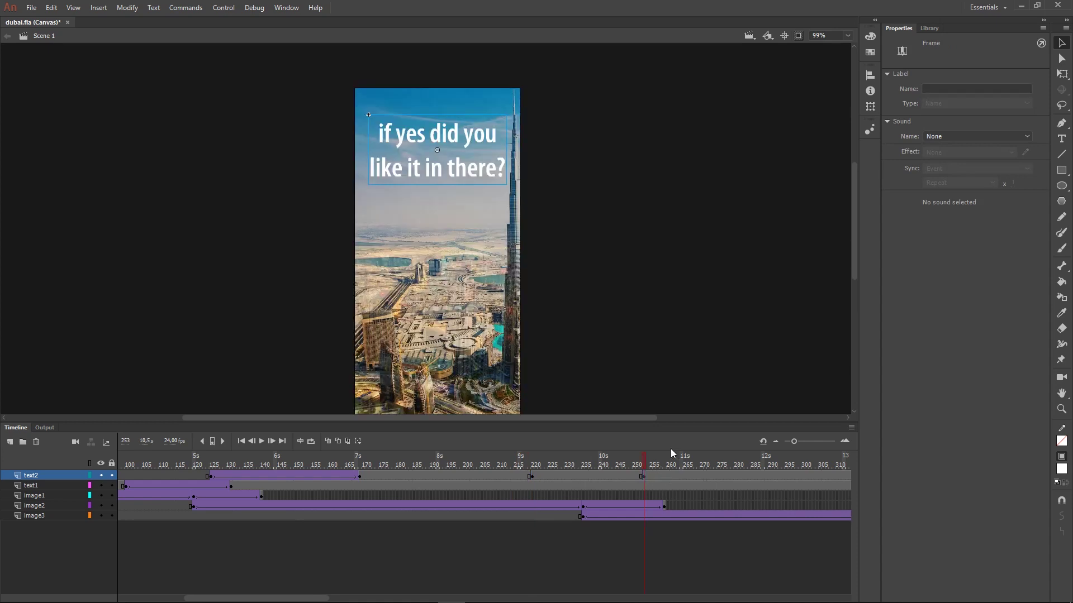
{"action": "key", "text": "F7"}
- At frame 253, move the second headline straight up to Y -20.65
{"action": "key", "text": "shift+Up"}
{"action": "key", "text": "shift+Up"}
{"action": "key", "text": "shift+Up"}
{"action": "key", "text": "shift+Up"}
{"action": "key", "text": "shift+Up"}
{"action": "key", "text": "shift+Up"}
{"action": "key", "text": "shift+Up"}
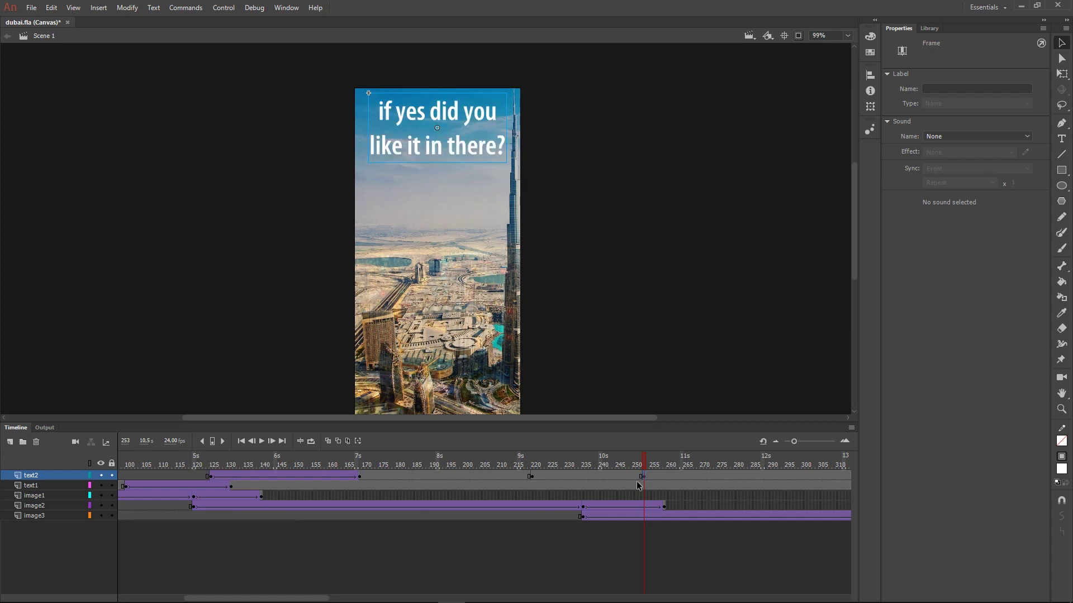
- Set the second headline's Alpha color effect to 0% at frame 253
{"action": "left_click", "coordinate": [436, 97]}
{"action": "left_click", "coordinate": [961, 170]}
{"action": "left_click", "coordinate": [945, 233]}
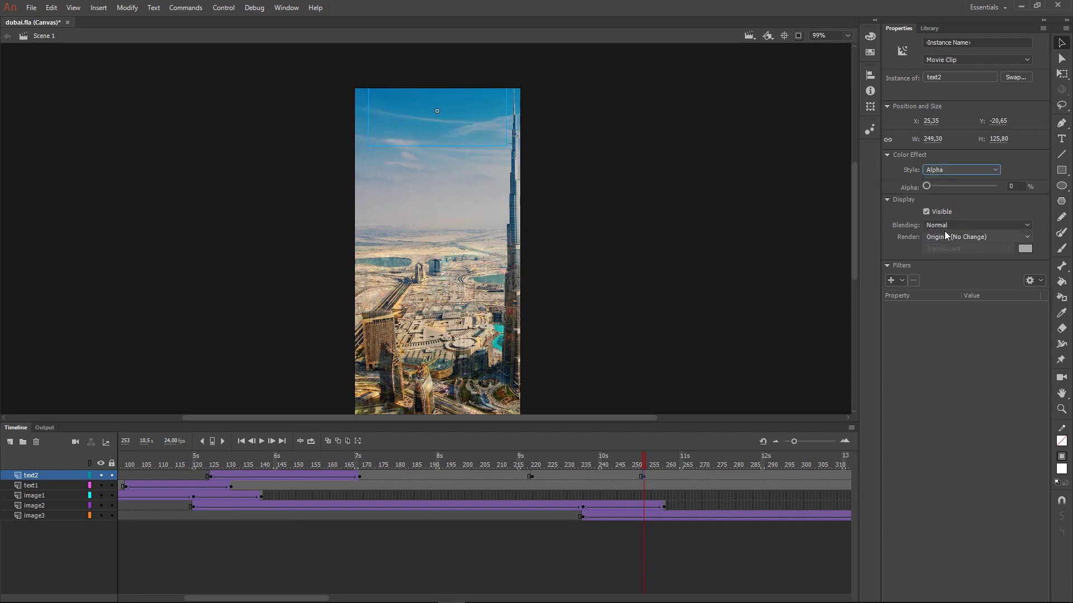
{"action": "left_click", "coordinate": [494, 537]}
- Create a classic tween on the text2 layer between frames 220 and 253 and play it back
{"action": "right_click", "coordinate": [576, 475]}
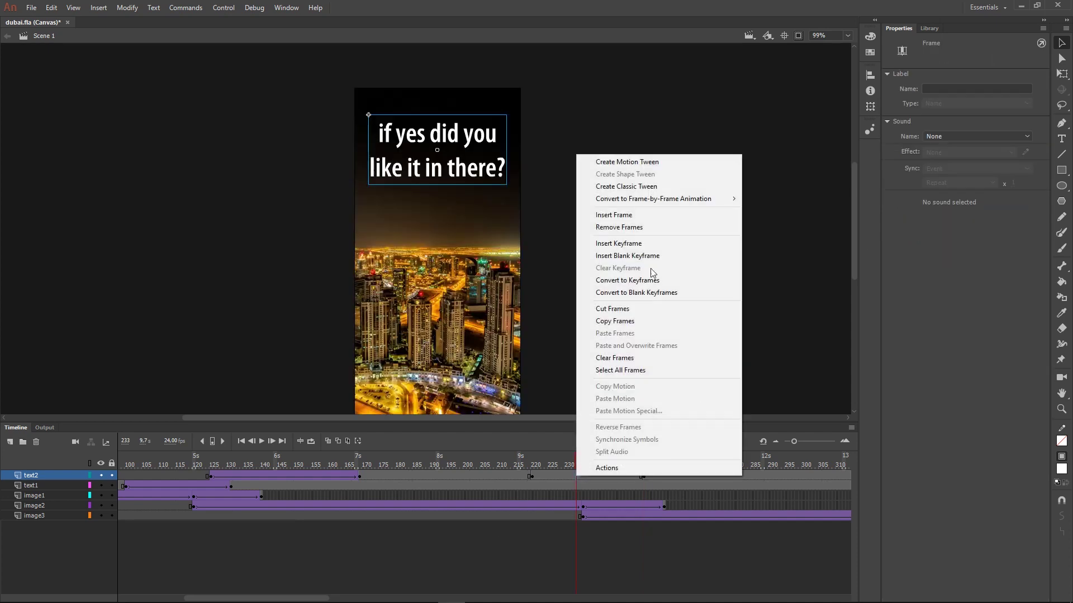
{"action": "left_click", "coordinate": [626, 186]}
{"action": "left_click", "coordinate": [529, 460]}
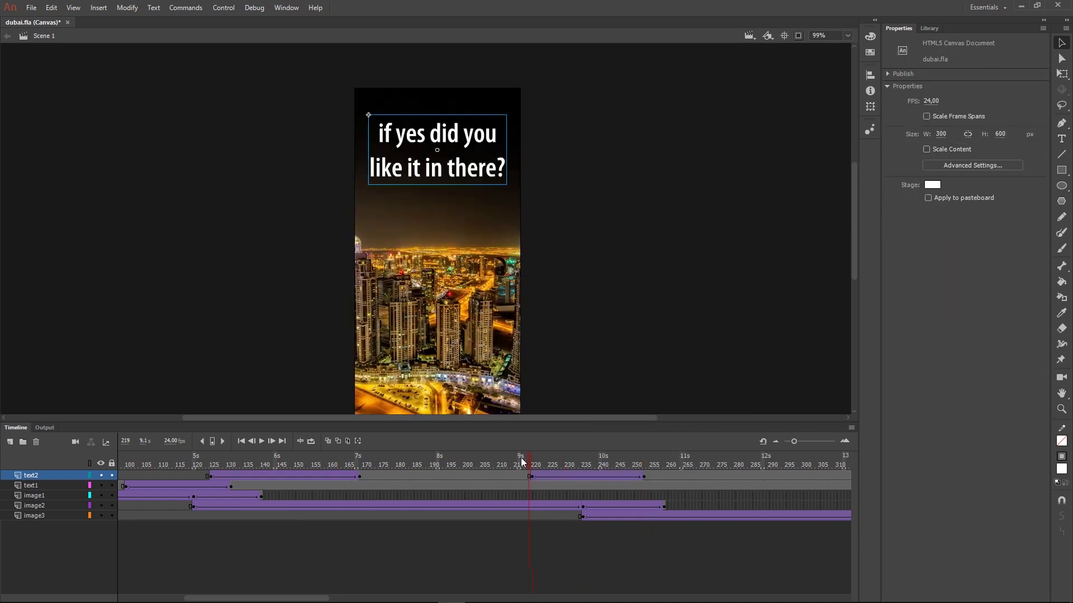
{"action": "key", "text": "Return"}
{"action": "key", "text": "Return"}
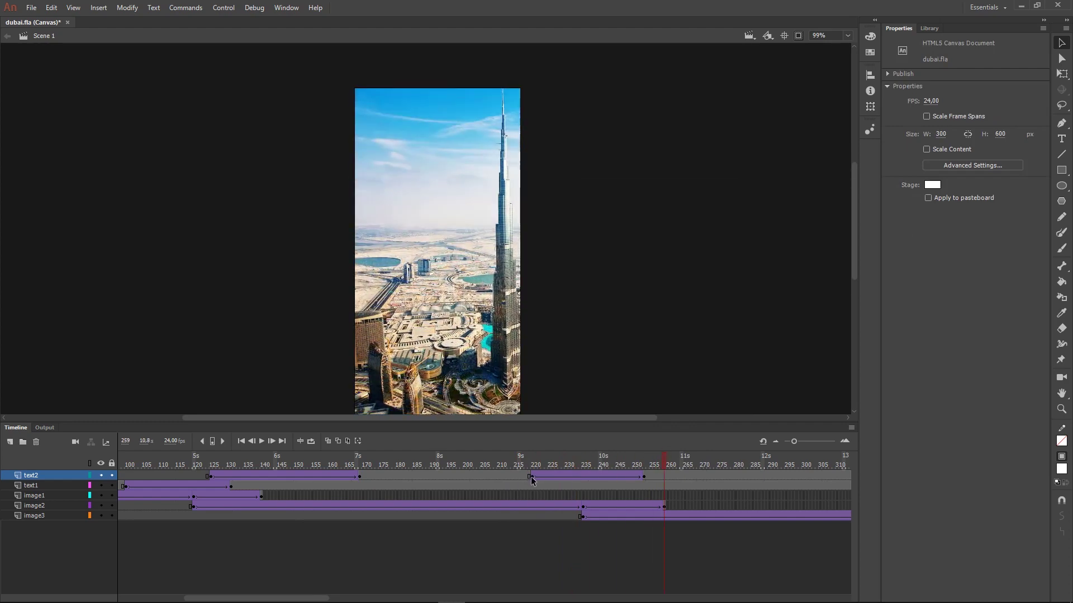
- Apply the Ease In Quart easing to the second headline's exit tween starting at frame 220 and scrub through it
{"action": "left_click", "coordinate": [531, 478]}
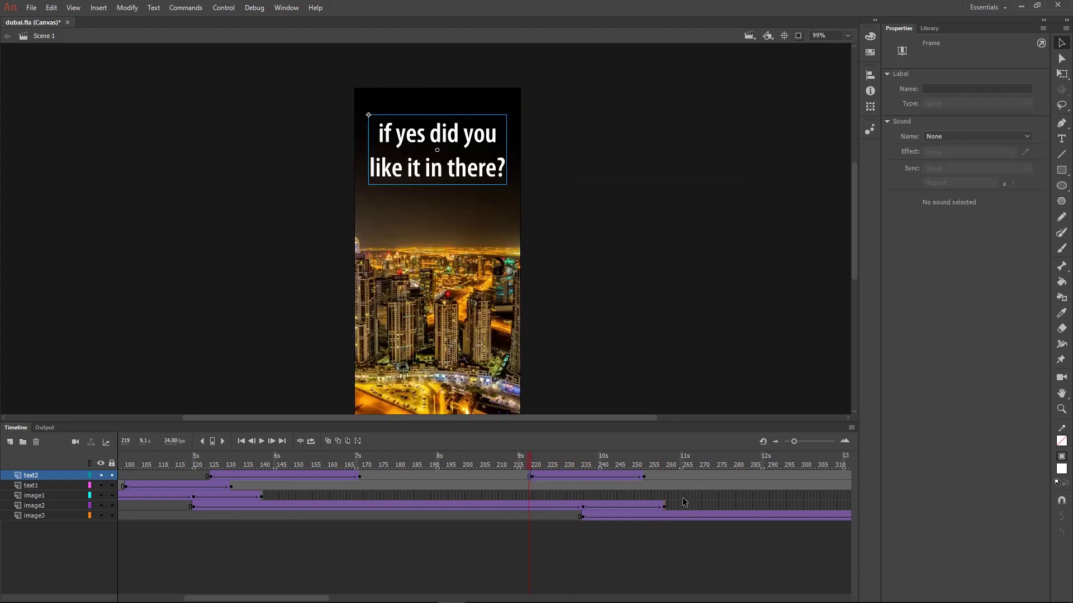
{"action": "left_click", "coordinate": [532, 479]}
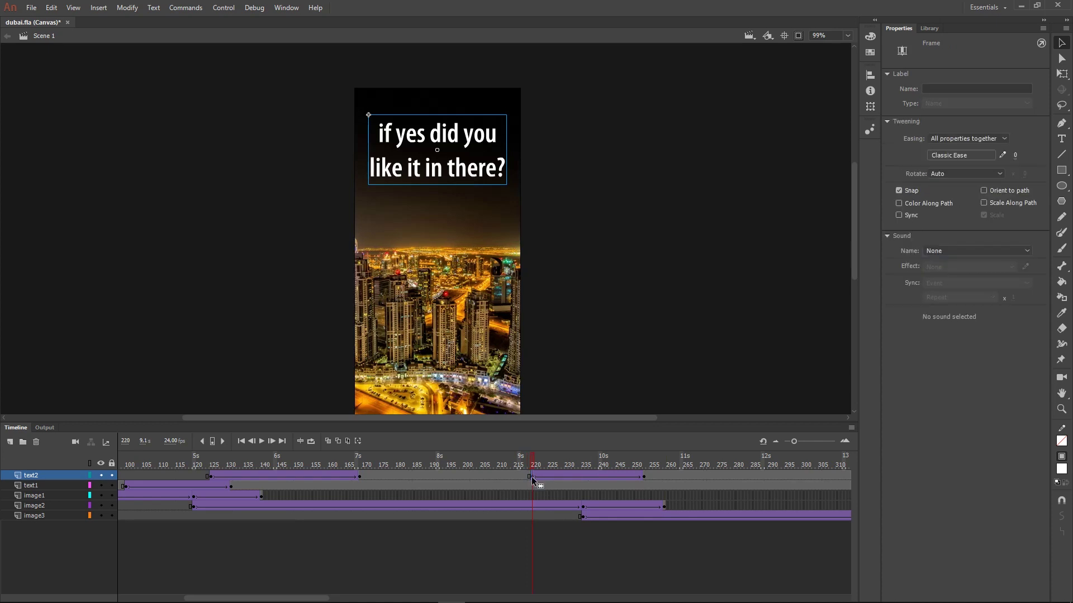
{"action": "left_click", "coordinate": [950, 155]}
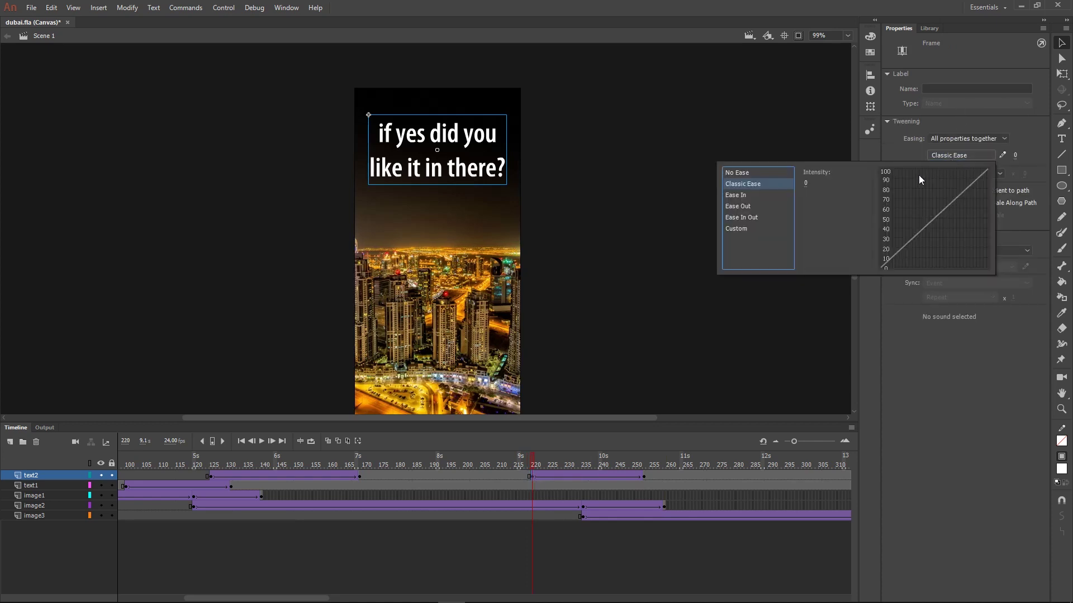
{"action": "left_click", "coordinate": [735, 196]}
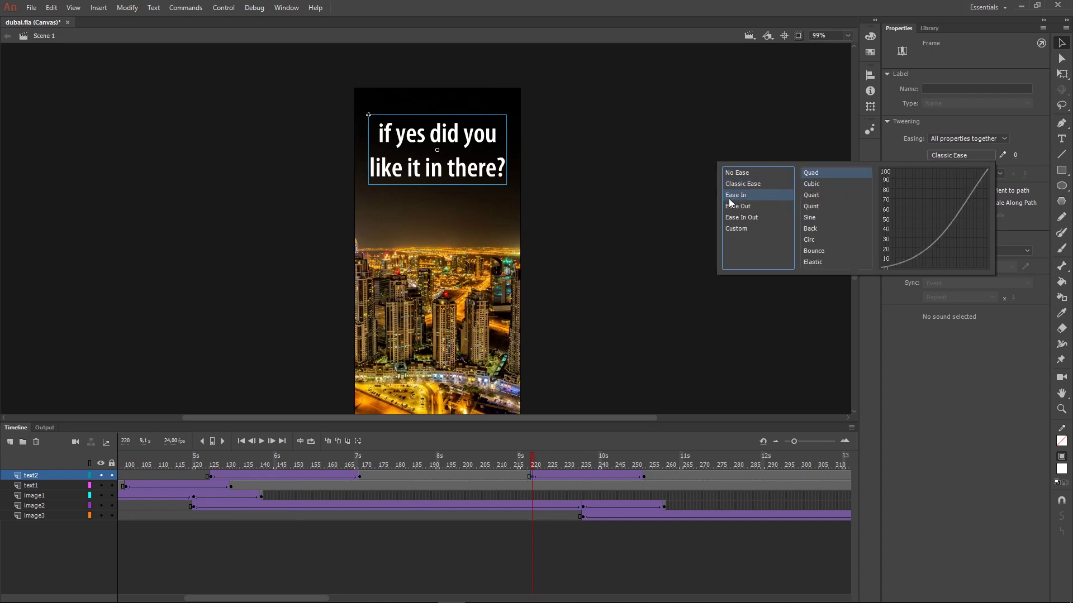
{"action": "left_click", "coordinate": [813, 194]}
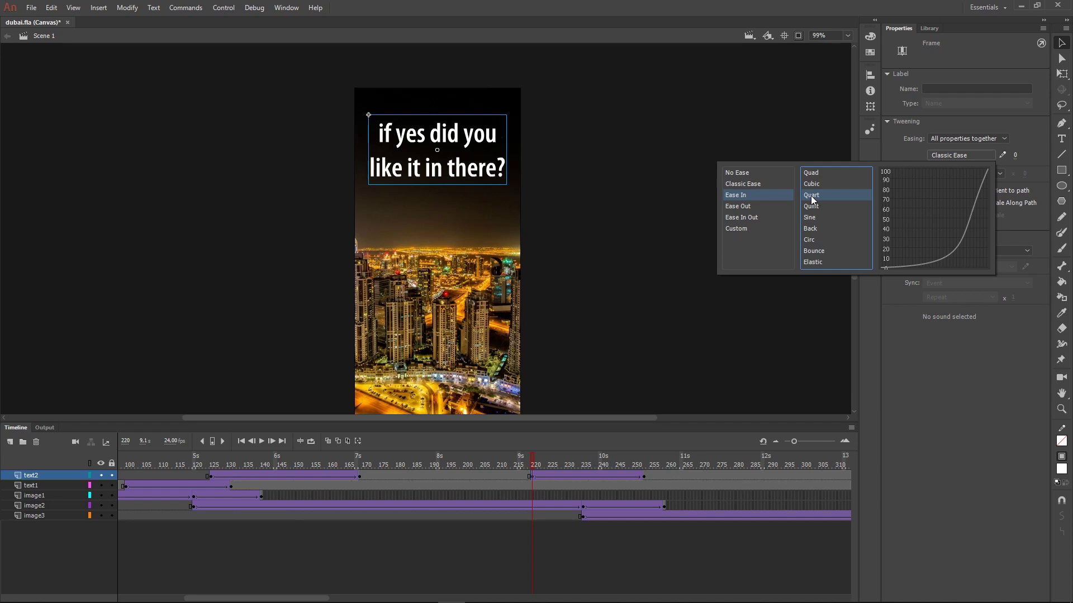
{"action": "left_click", "coordinate": [810, 196]}
{"action": "left_click_drag", "start_coordinate": [531, 457], "coordinate": [656, 447]}
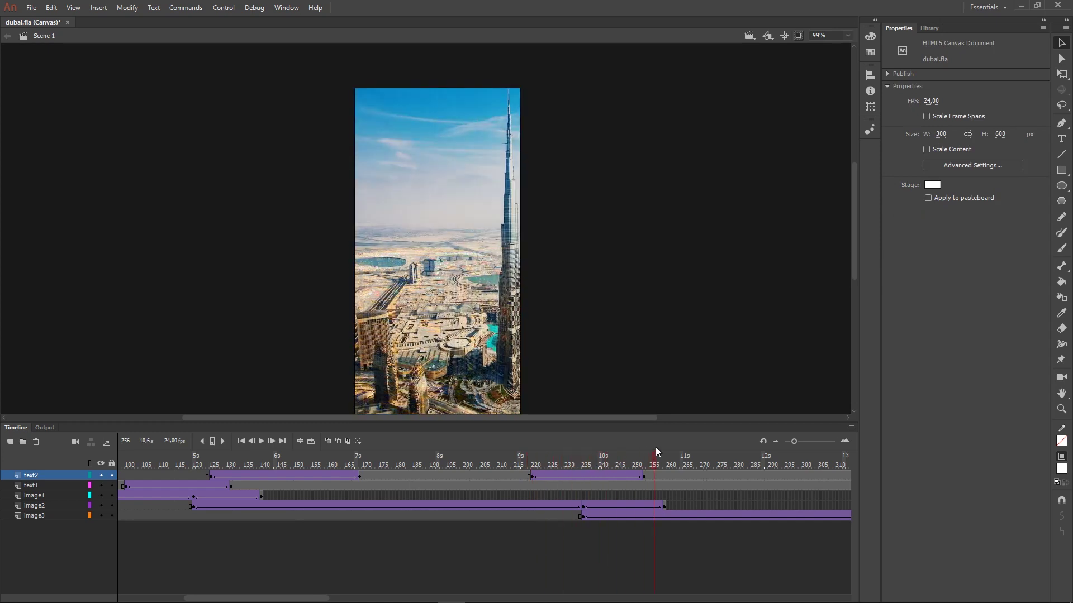
- Remove all frames on the text2 layer after the headline's exit keyframe at frame 253
{"action": "left_click", "coordinate": [645, 477]}
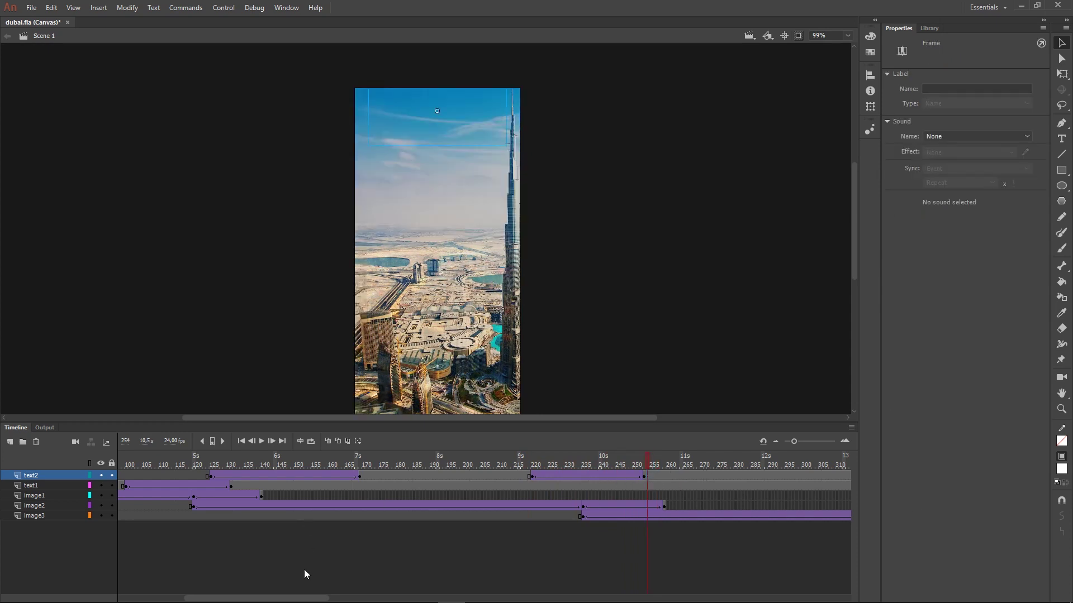
{"action": "left_click_drag", "start_coordinate": [296, 599], "coordinate": [381, 599]}
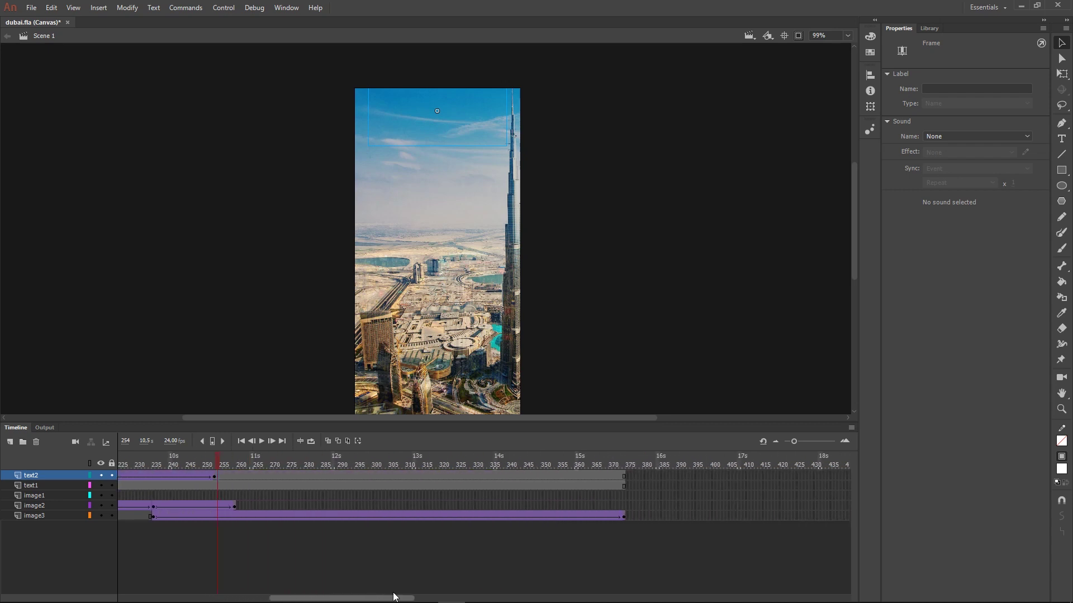
{"action": "left_click", "coordinate": [645, 478]}
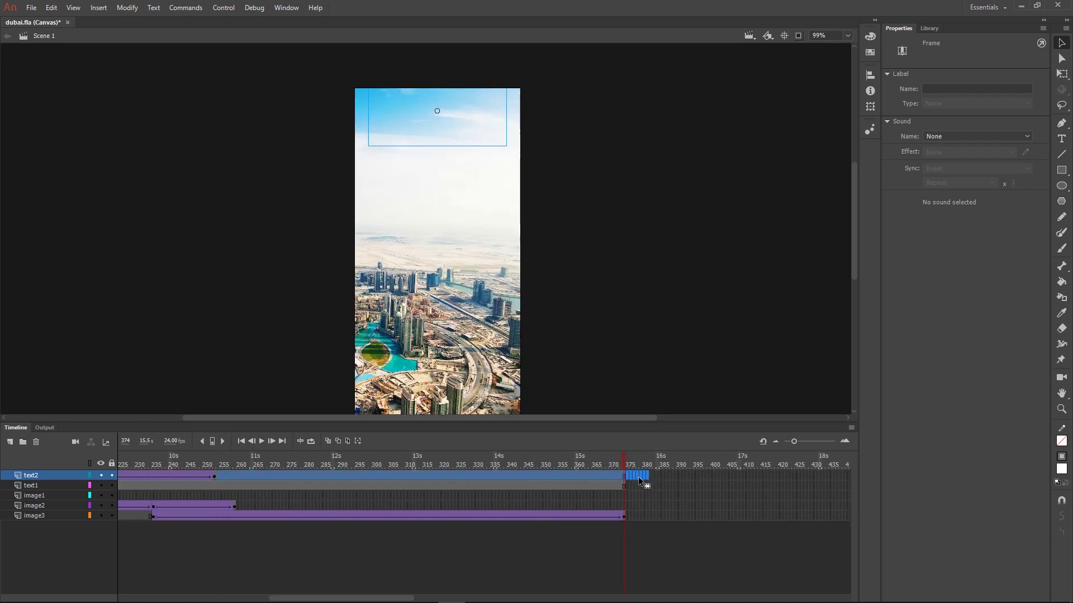
{"action": "right_click", "coordinate": [563, 480]}
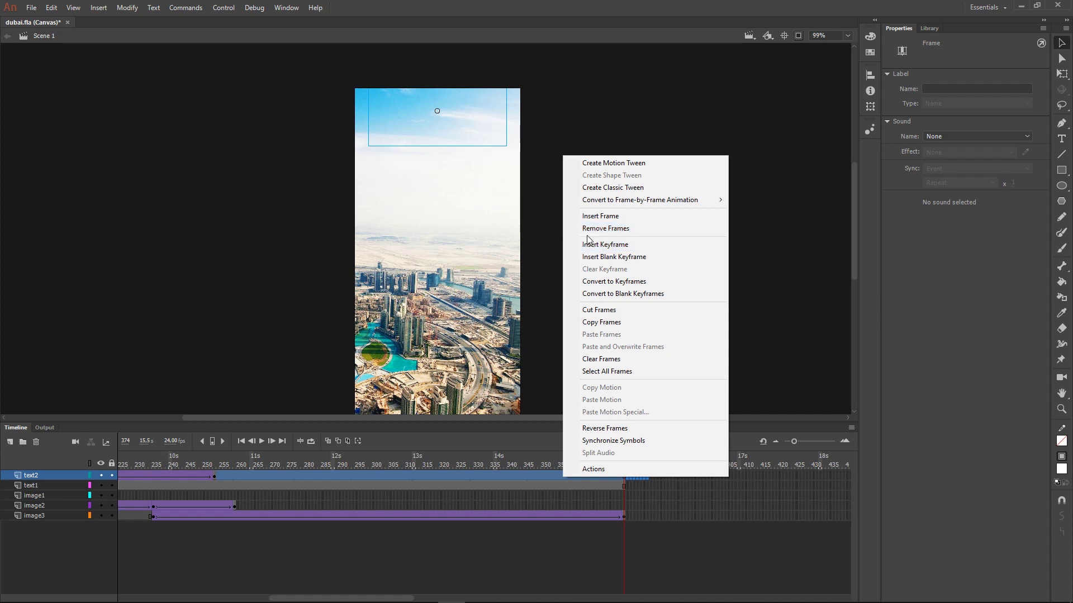
{"action": "left_click", "coordinate": [622, 229]}
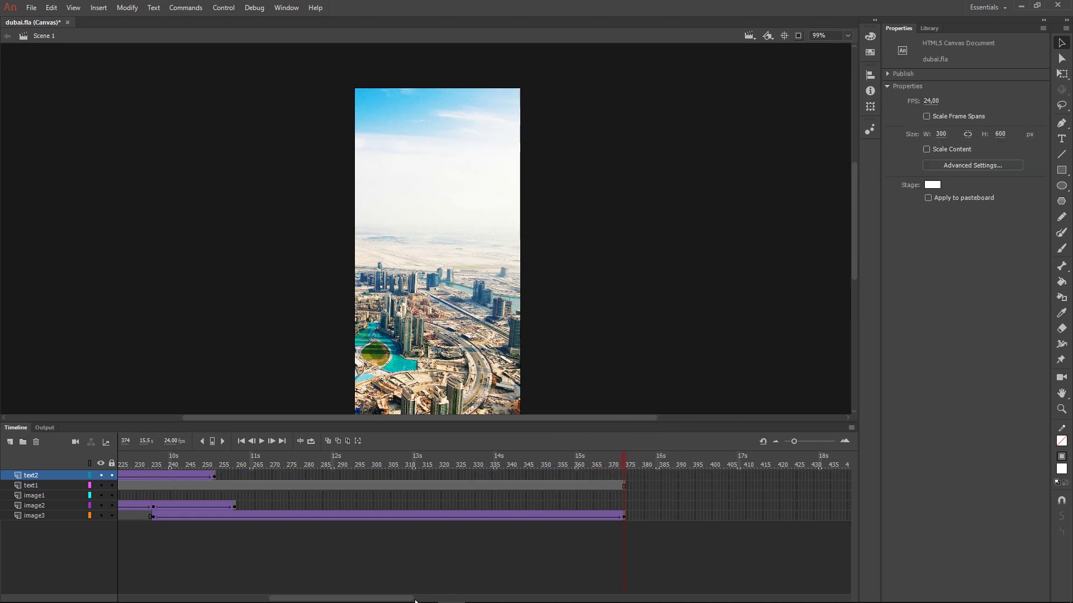
- Add a new layer above text2 and name it text3
{"action": "left_click_drag", "start_coordinate": [399, 598], "coordinate": [196, 580]}
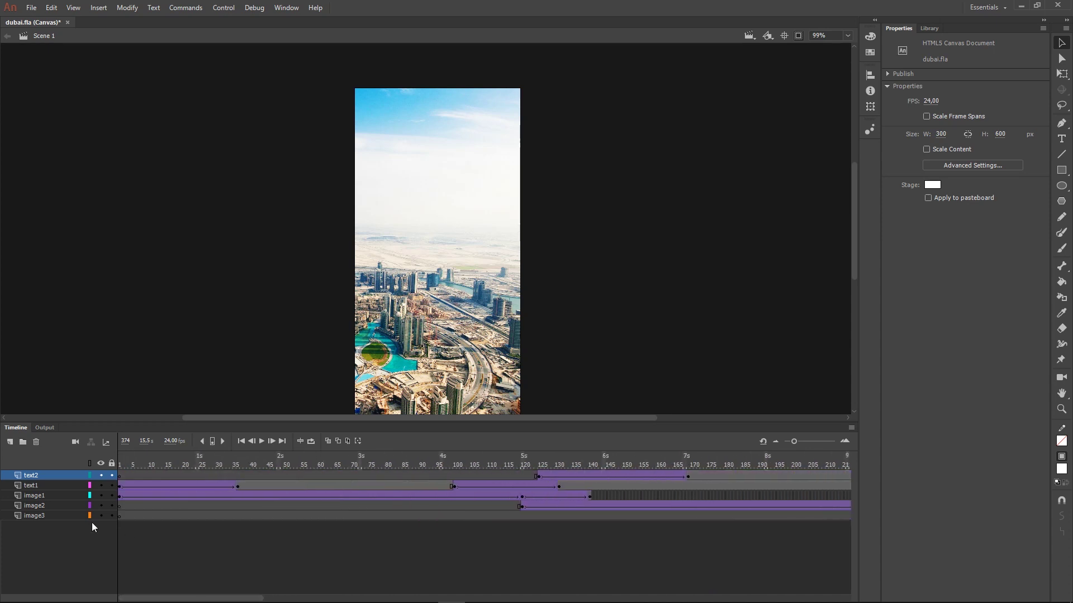
{"action": "left_click", "coordinate": [9, 442]}
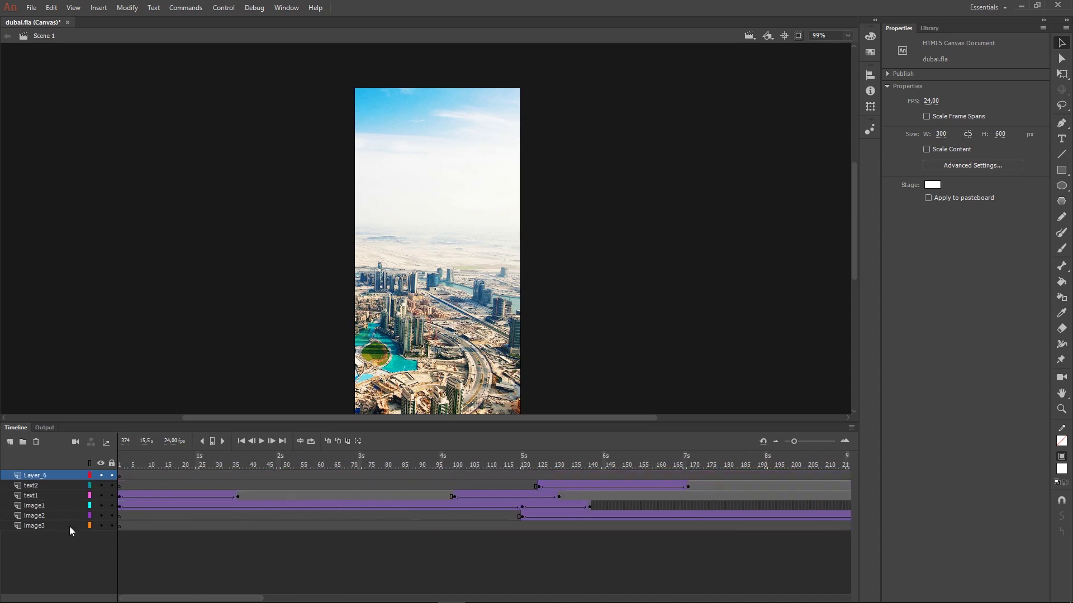
{"action": "double_click", "coordinate": [38, 473]}
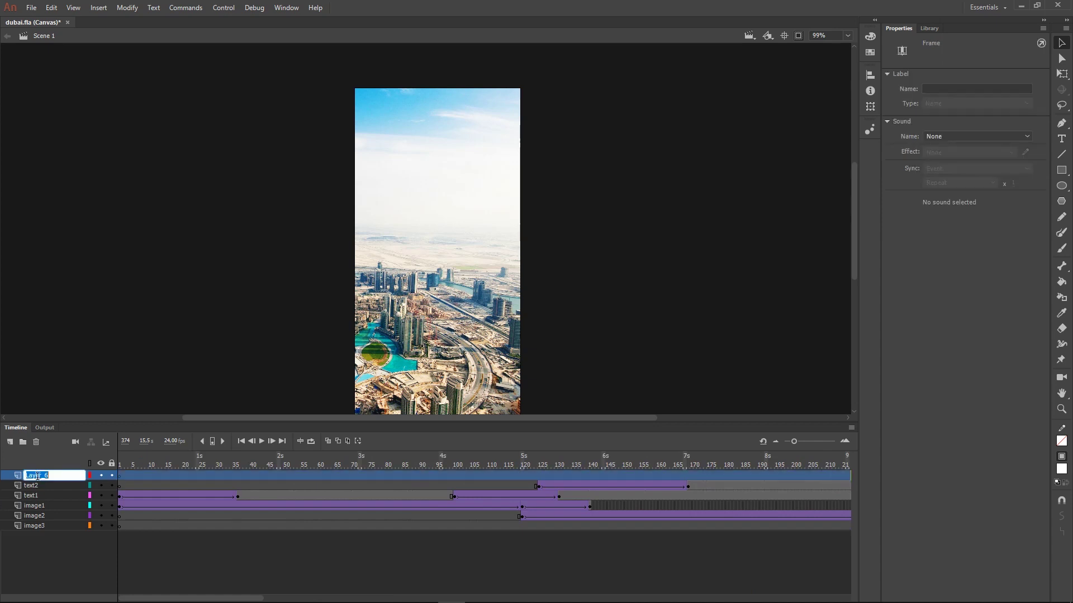
{"action": "type", "text": "tez"}
{"action": "key", "text": "BackSpace"}
{"action": "type", "text": "x3"}
{"action": "left_click", "coordinate": [86, 555]}
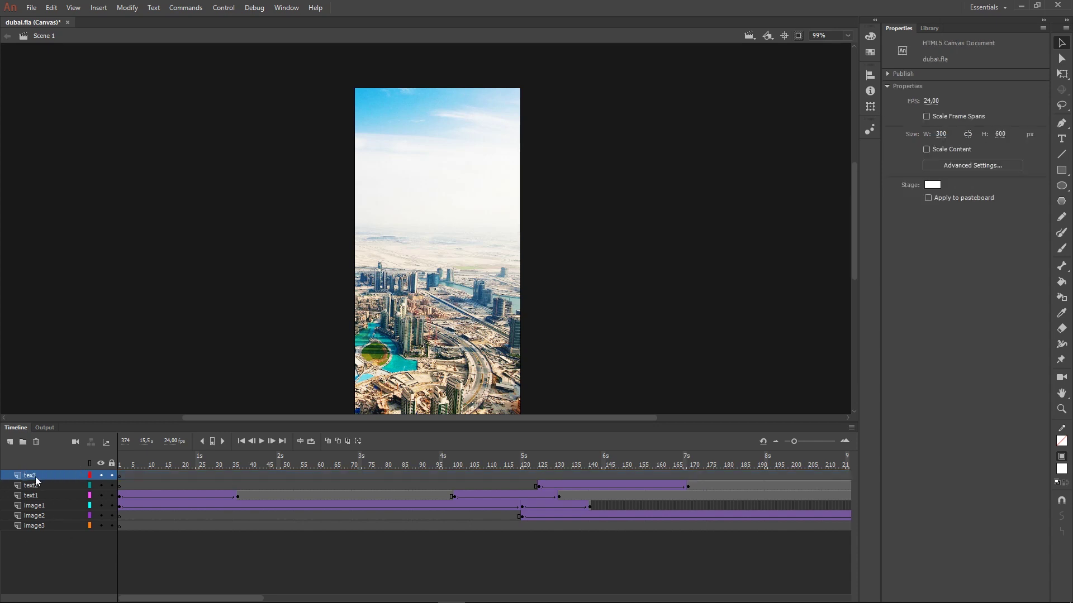
{"action": "left_click", "coordinate": [34, 475]}
{"action": "double_click", "coordinate": [32, 475]}
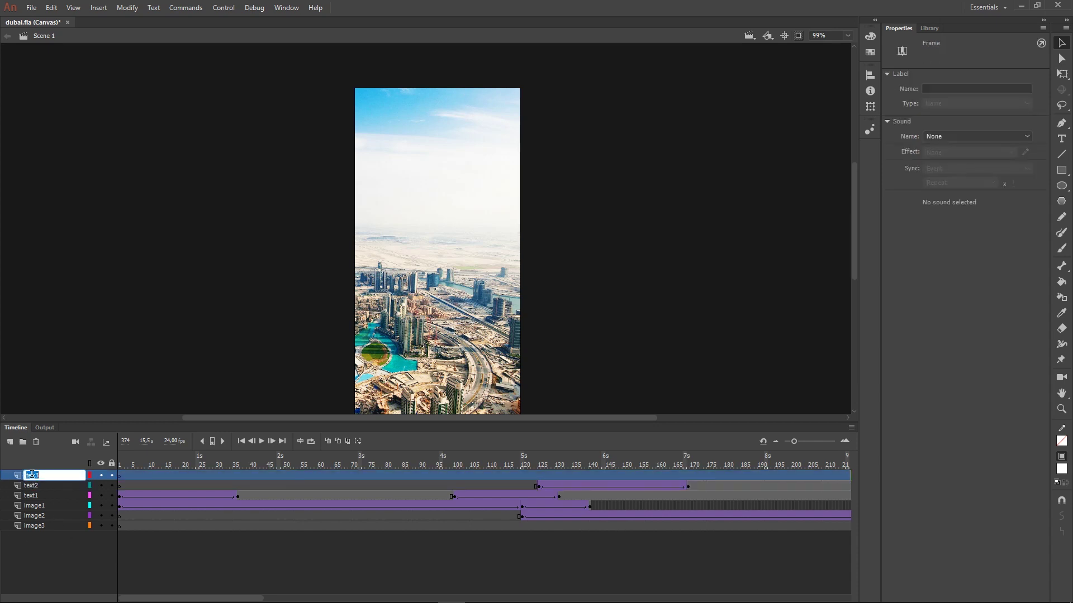
{"action": "left_click", "coordinate": [33, 474]}
{"action": "type", "text": "t"}
{"action": "left_click", "coordinate": [59, 553]}
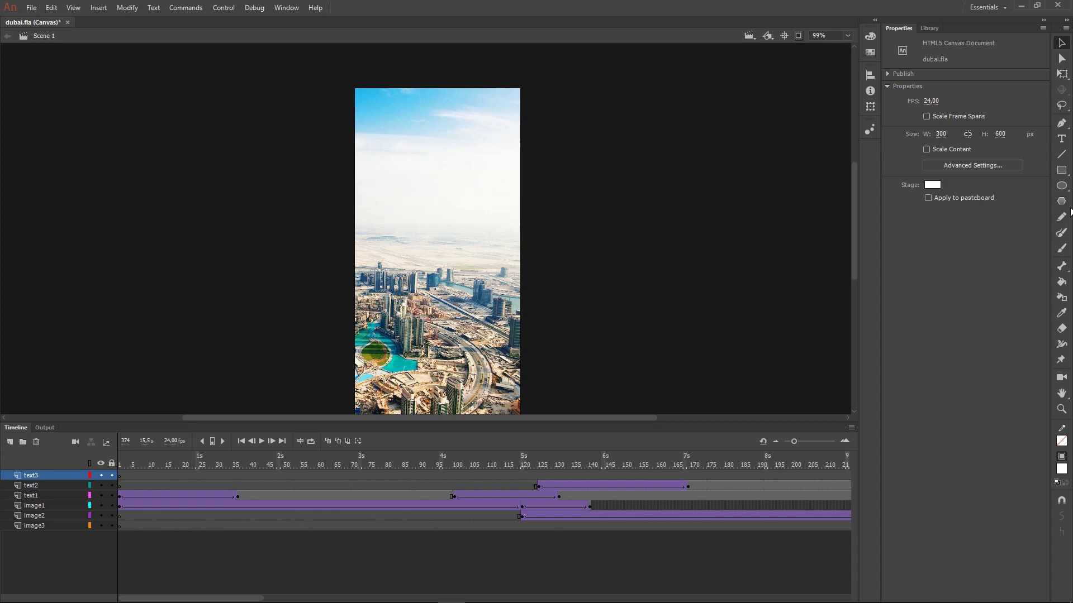
- Add the black static text "if not would you like to go there?" on the text3 layer, breaking the line before "like"
{"action": "left_click", "coordinate": [1062, 139]}
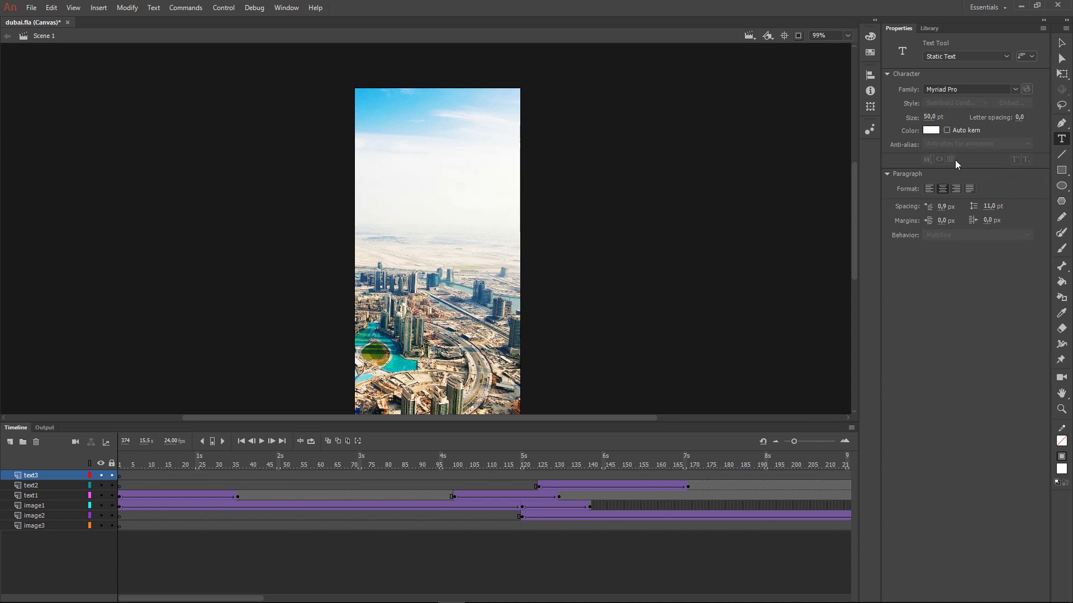
{"action": "left_click", "coordinate": [930, 130]}
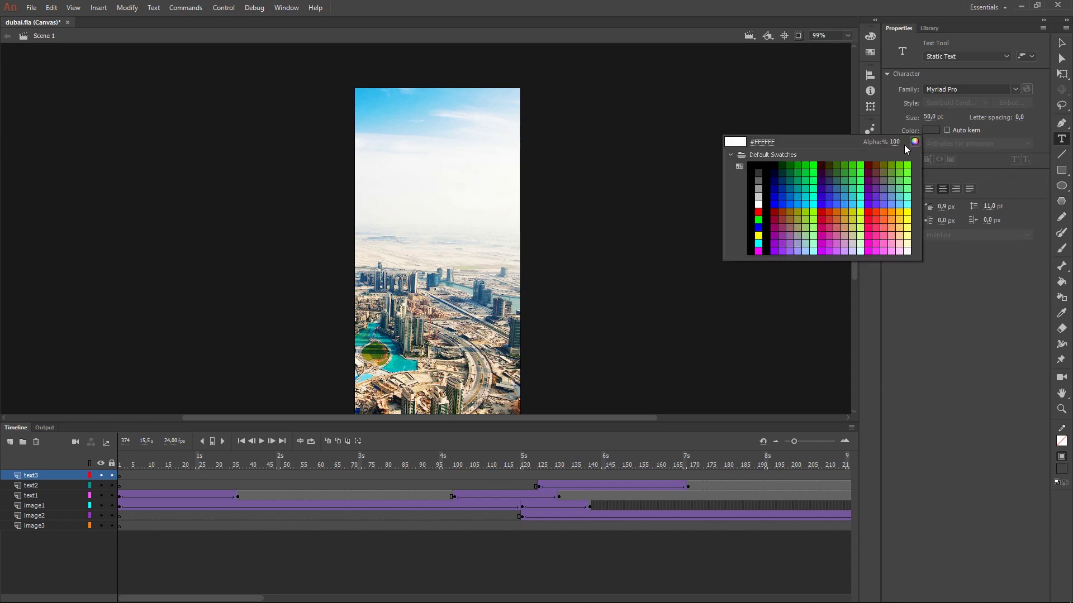
{"action": "left_click", "coordinate": [765, 171]}
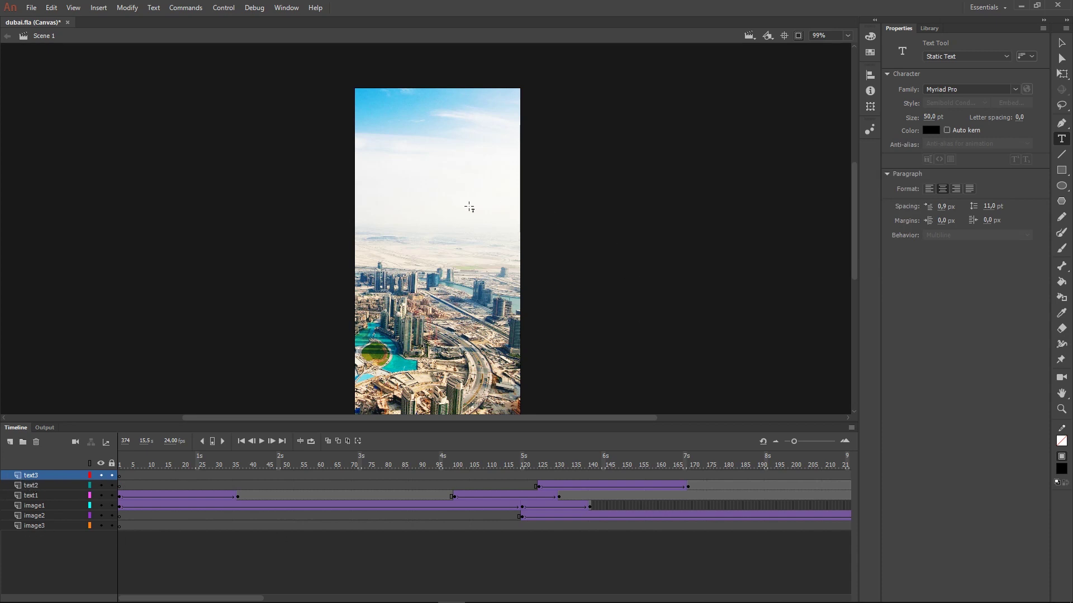
{"action": "left_click", "coordinate": [397, 167]}
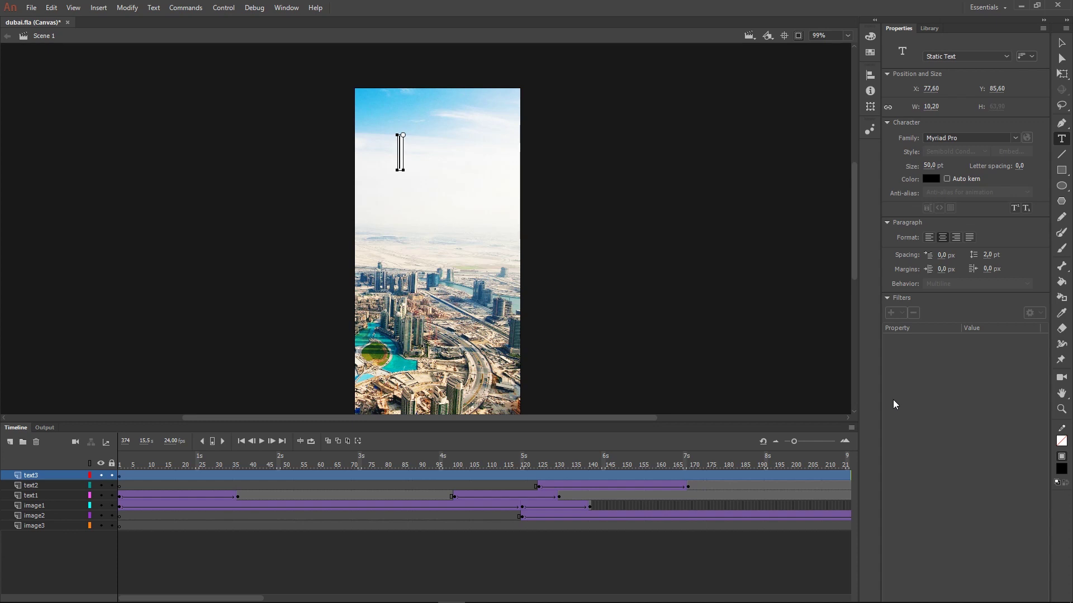
{"action": "type", "text": "if not"}
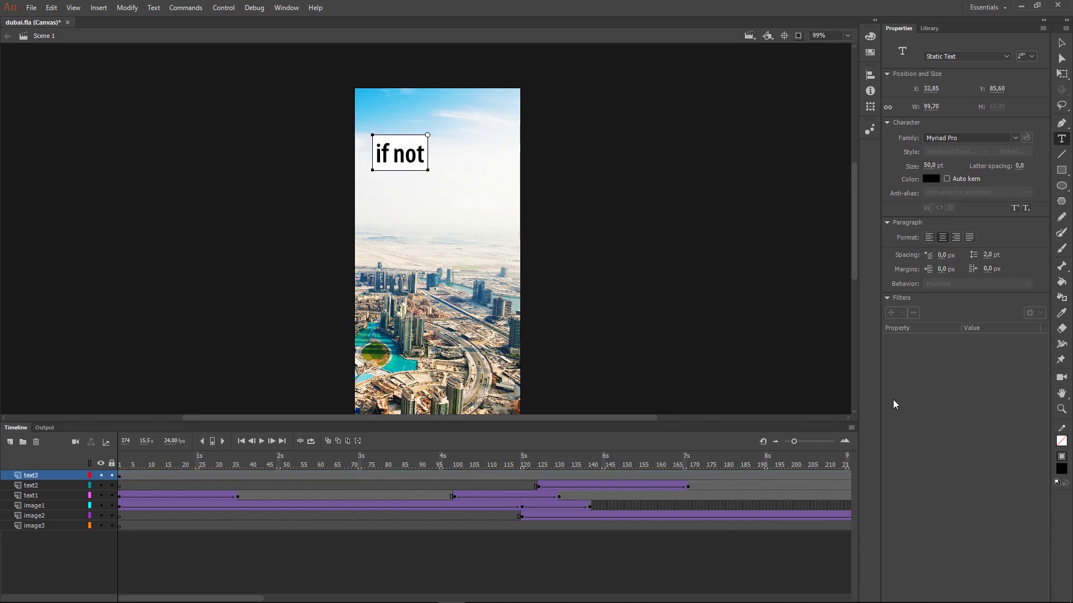
{"action": "type", "text": " would"}
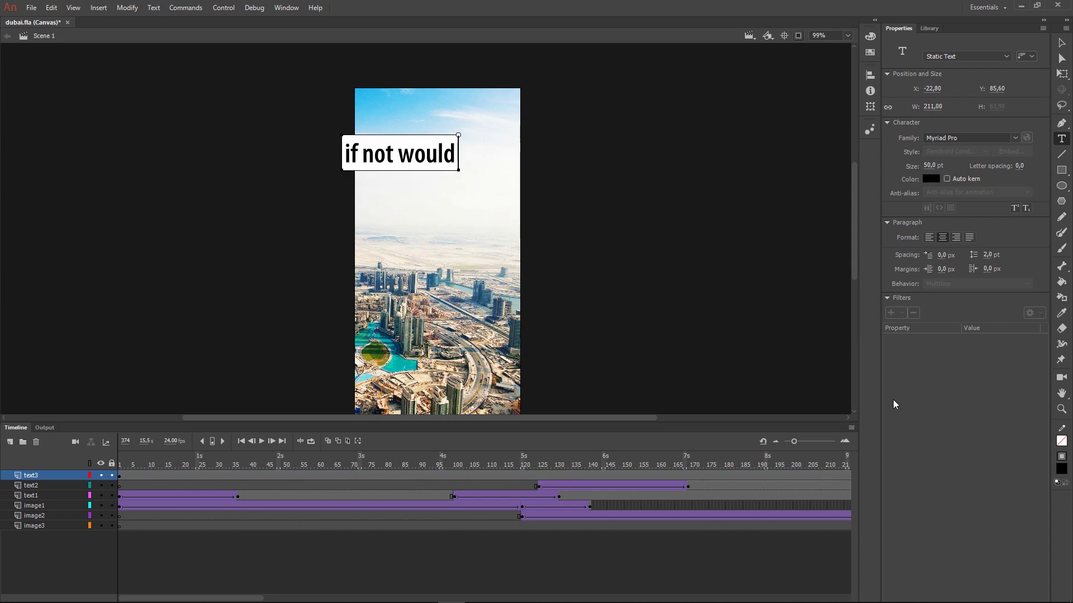
{"action": "type", "text": " you lik"}
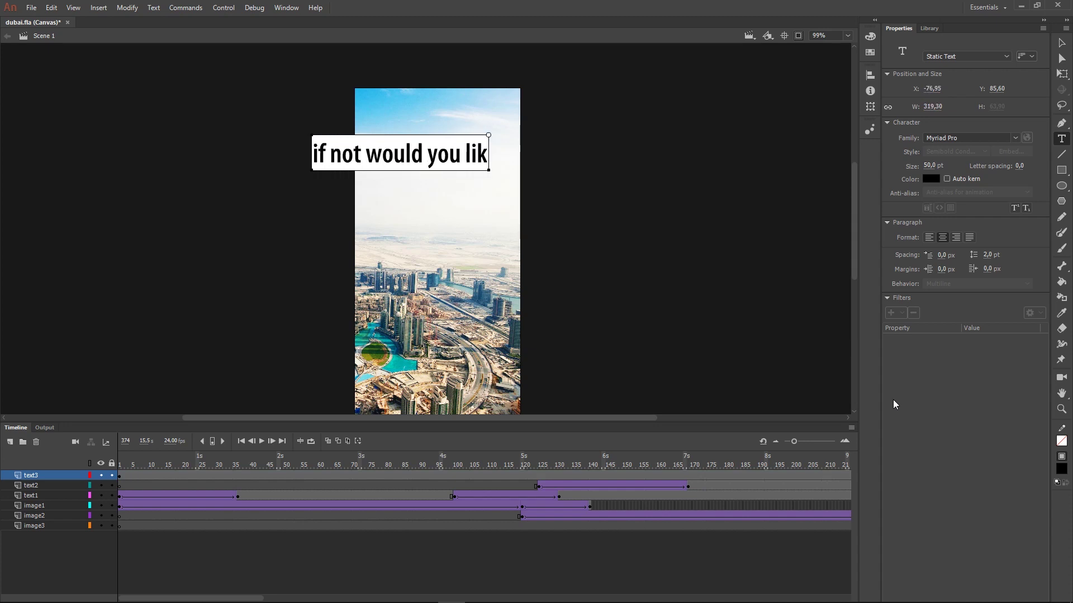
{"action": "type", "text": "e to go there?"}
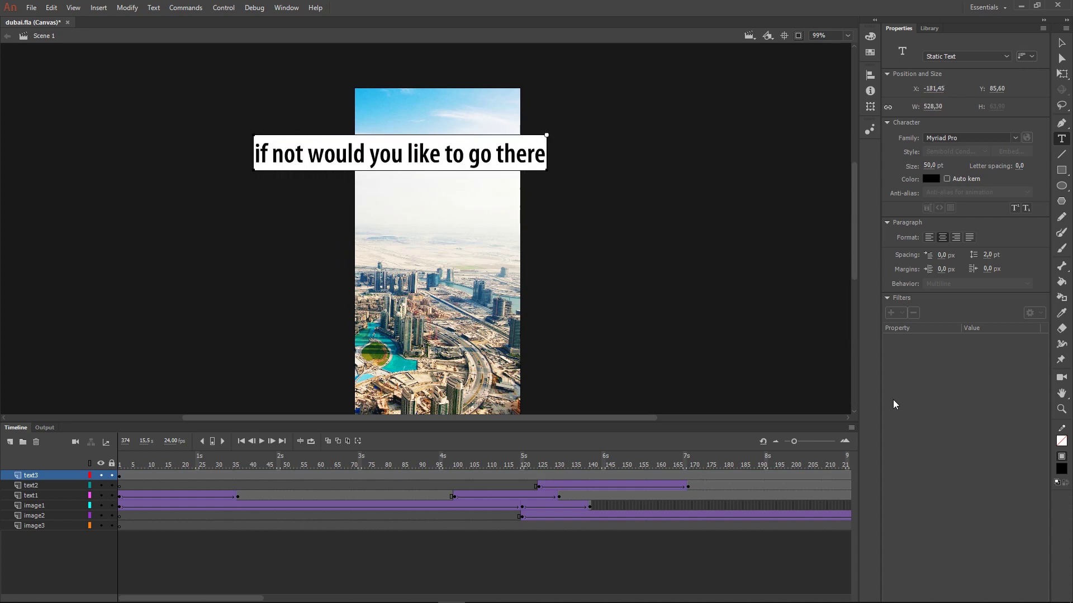
{"action": "left_click", "coordinate": [406, 156]}
{"action": "key", "text": "Return"}
- Move the third headline over the pale sky at Y 72.50 and center it horizontally on the stage
{"action": "left_click", "coordinate": [1061, 42]}
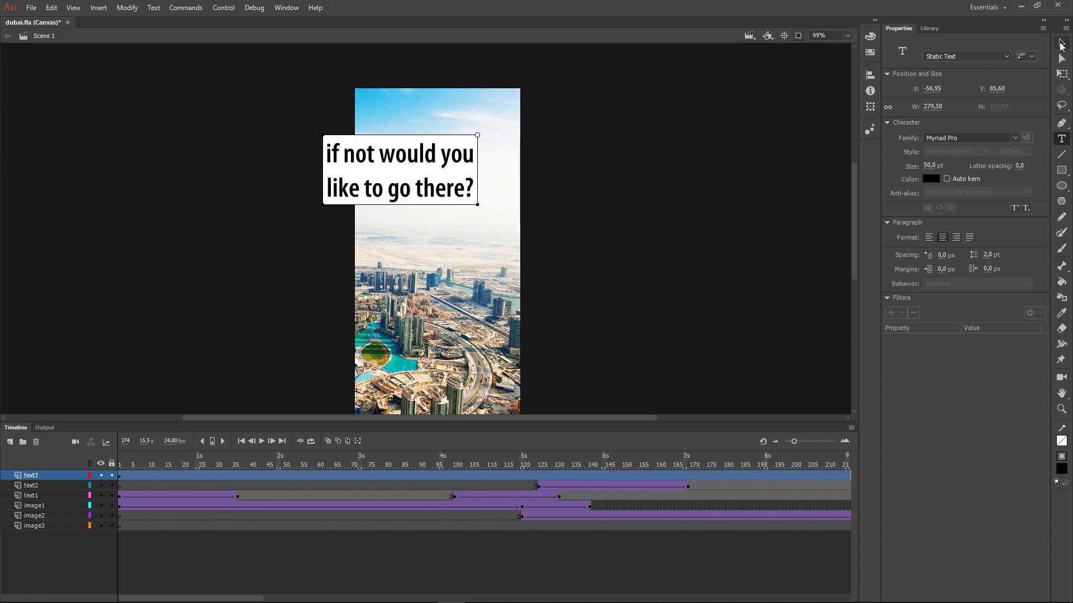
{"action": "left_click_drag", "start_coordinate": [435, 164], "coordinate": [462, 157]}
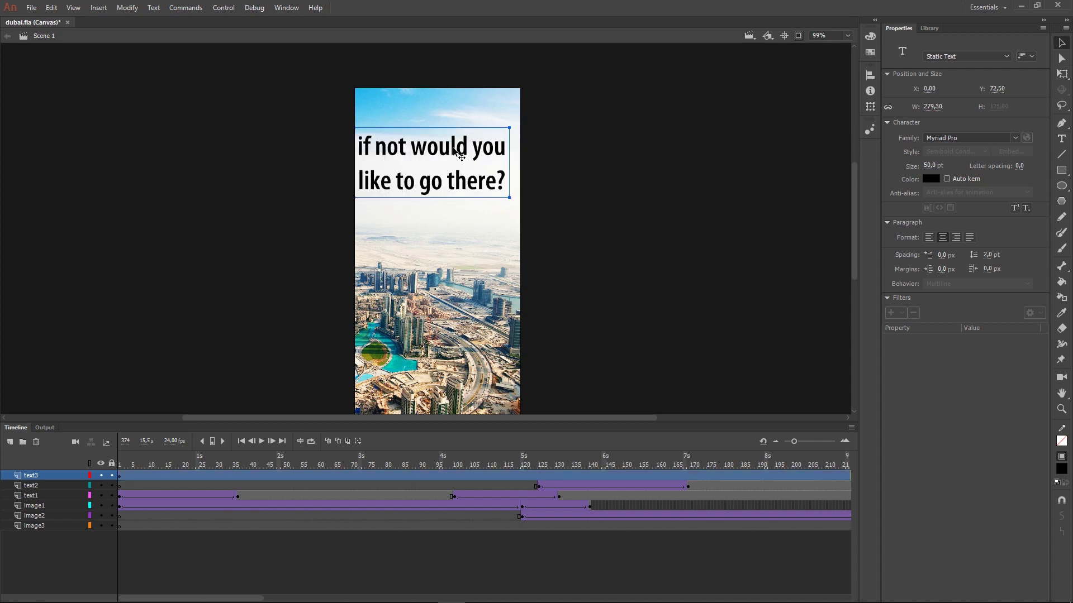
{"action": "left_click", "coordinate": [869, 75]}
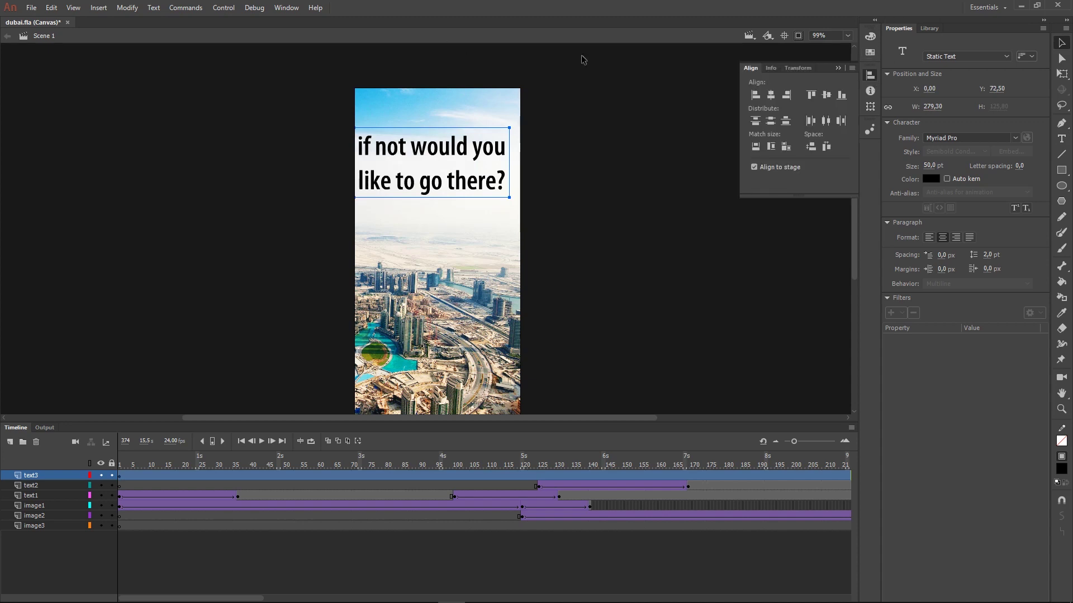
{"action": "left_click", "coordinate": [770, 95]}
{"action": "left_click", "coordinate": [838, 69]}
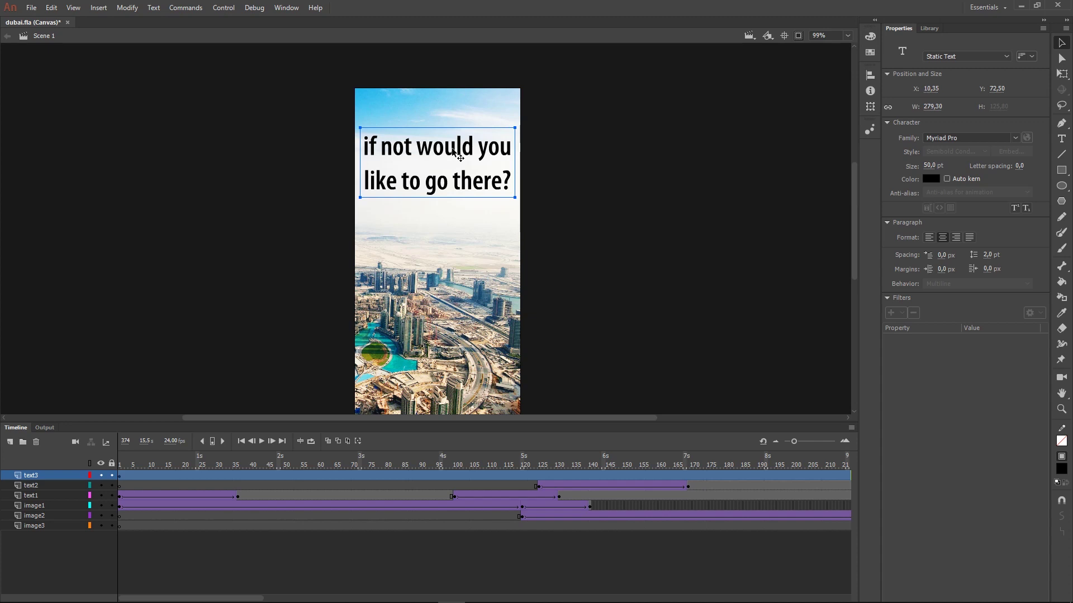
- Convert the third headline to a Movie Clip symbol named text3 and inspect the symbols in the library
{"action": "key", "text": "F8"}
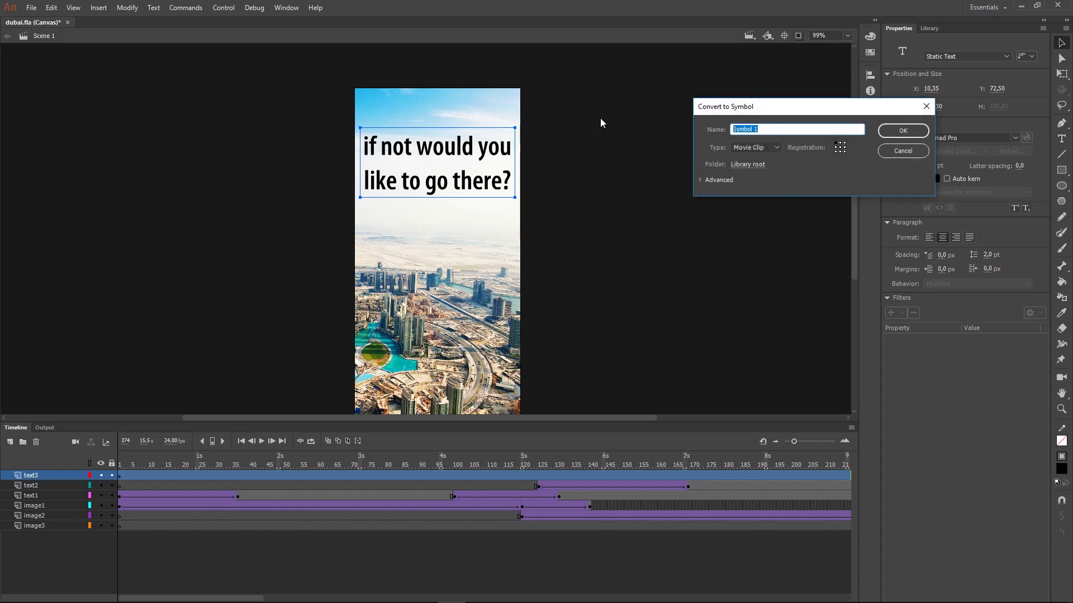
{"action": "type", "text": "text3"}
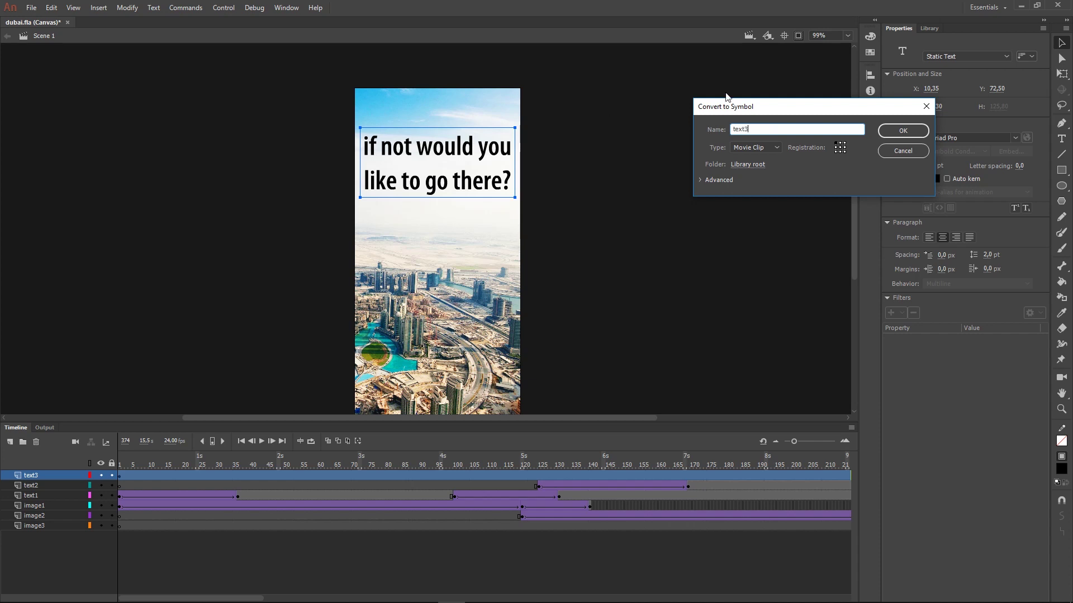
{"action": "left_click", "coordinate": [917, 134]}
{"action": "left_click", "coordinate": [588, 276]}
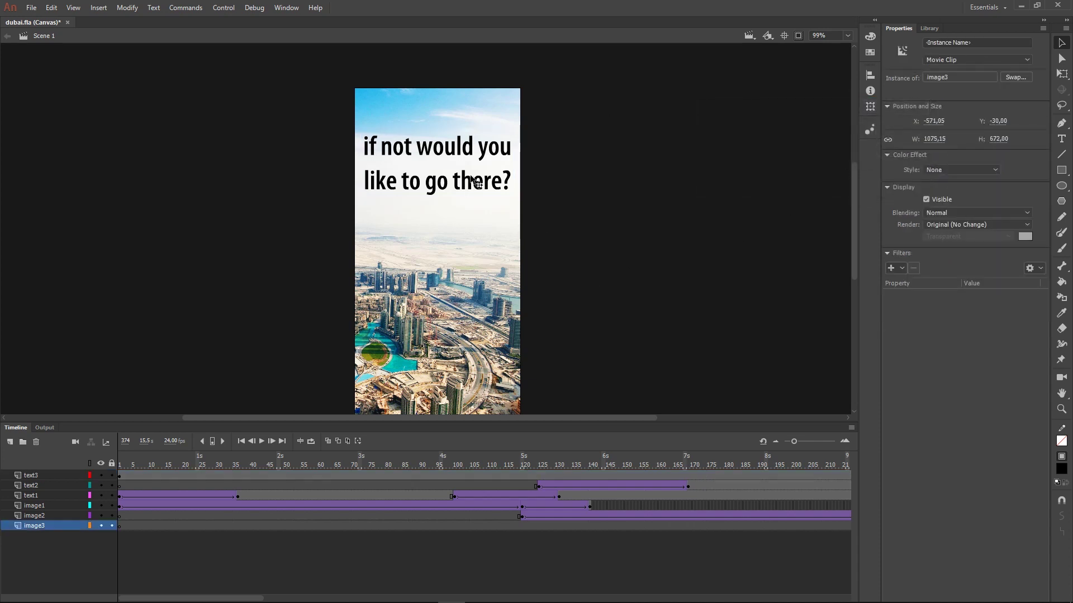
{"action": "left_click", "coordinate": [486, 185]}
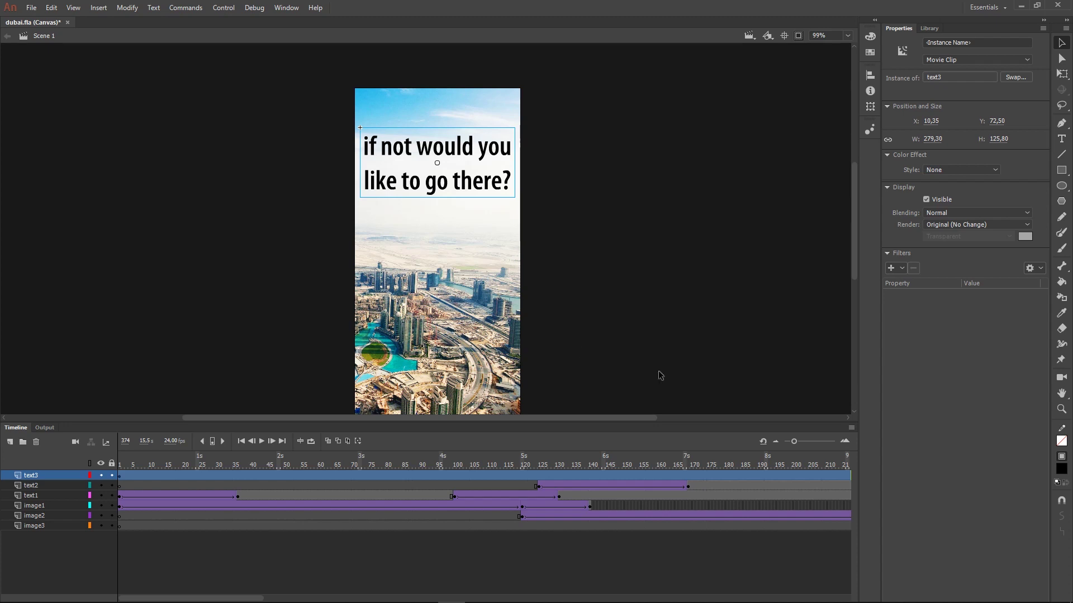
{"action": "left_click", "coordinate": [931, 29]}
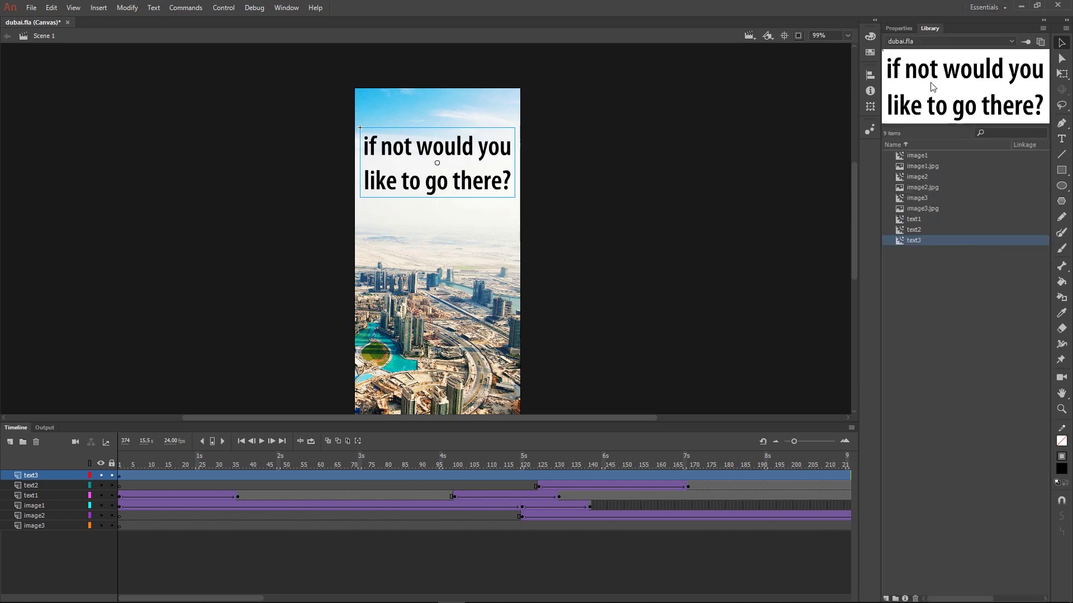
{"action": "left_click", "coordinate": [899, 155]}
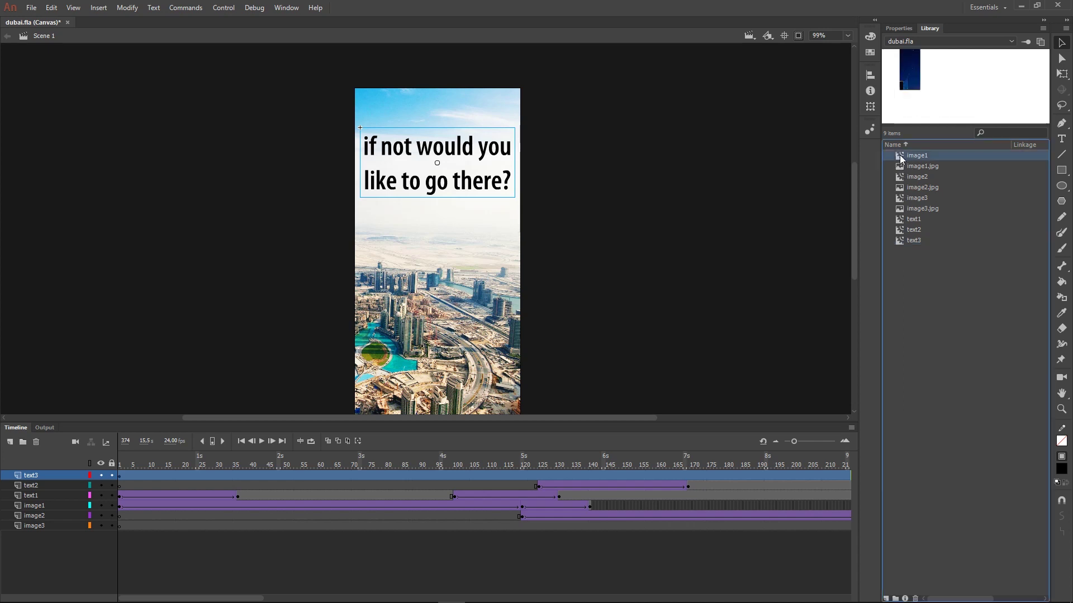
- Move the text3 layer's starting keyframe from frame 1 to frame 251, near the end of the second headline's fade-out
{"action": "left_click", "coordinate": [902, 28]}
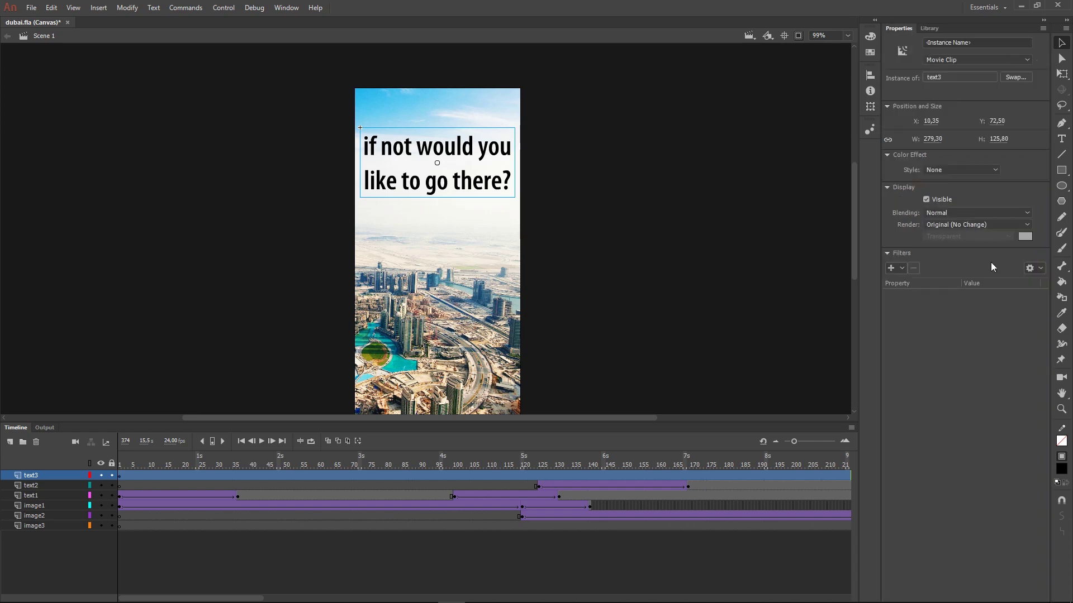
{"action": "left_click", "coordinate": [653, 380]}
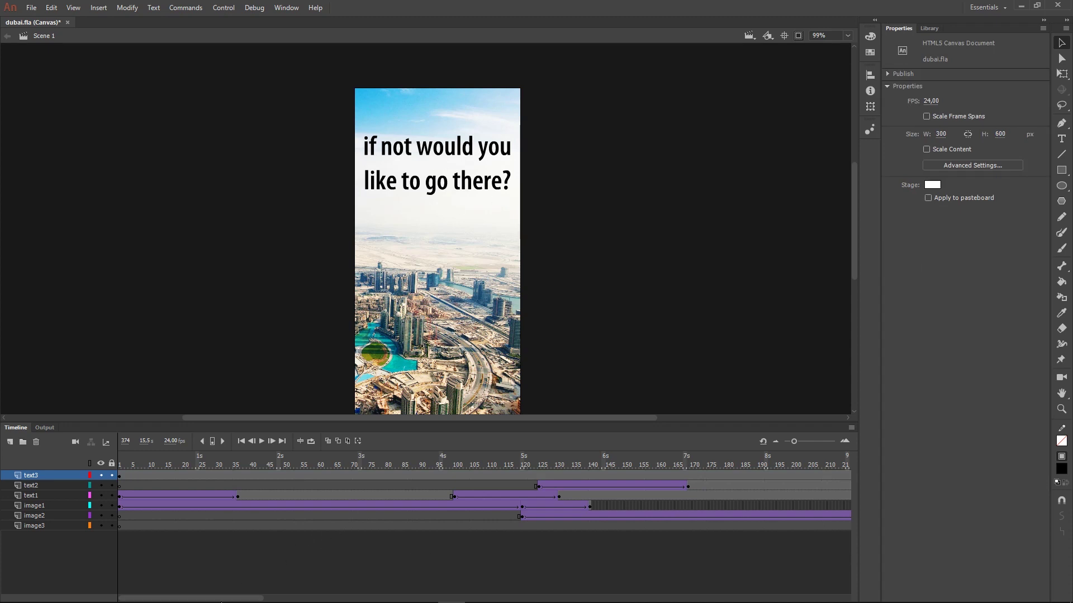
{"action": "left_click_drag", "start_coordinate": [218, 600], "coordinate": [285, 600]}
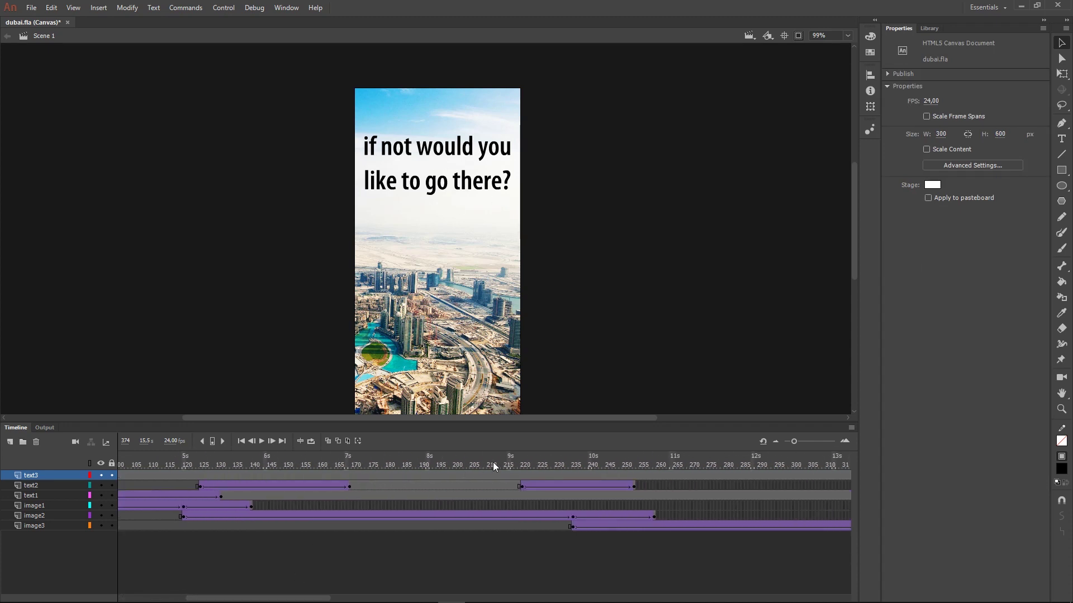
{"action": "left_click_drag", "start_coordinate": [496, 459], "coordinate": [638, 464]}
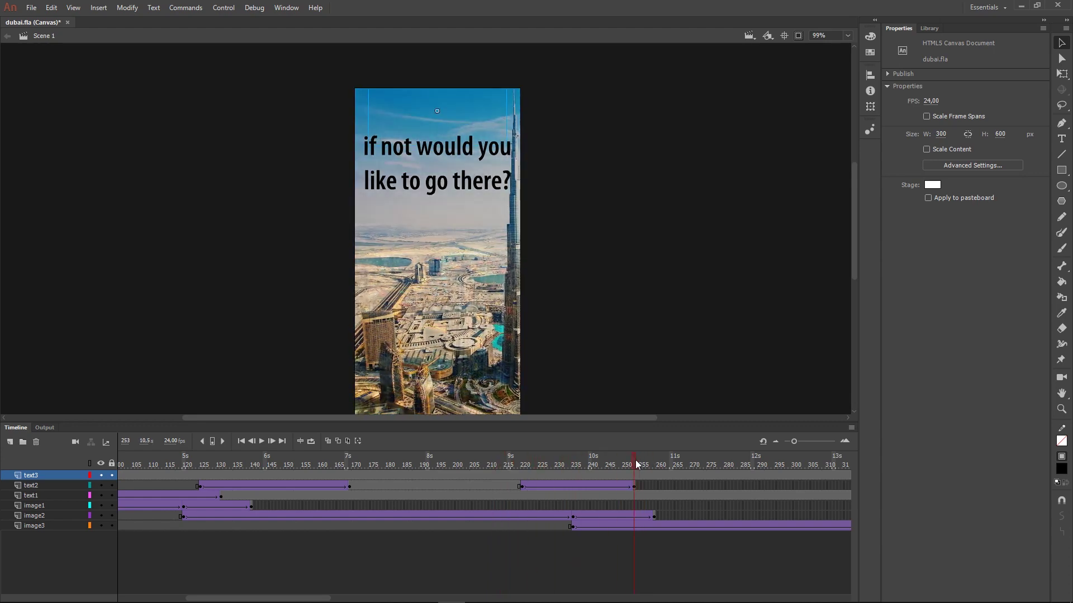
{"action": "left_click_drag", "start_coordinate": [326, 599], "coordinate": [221, 599]}
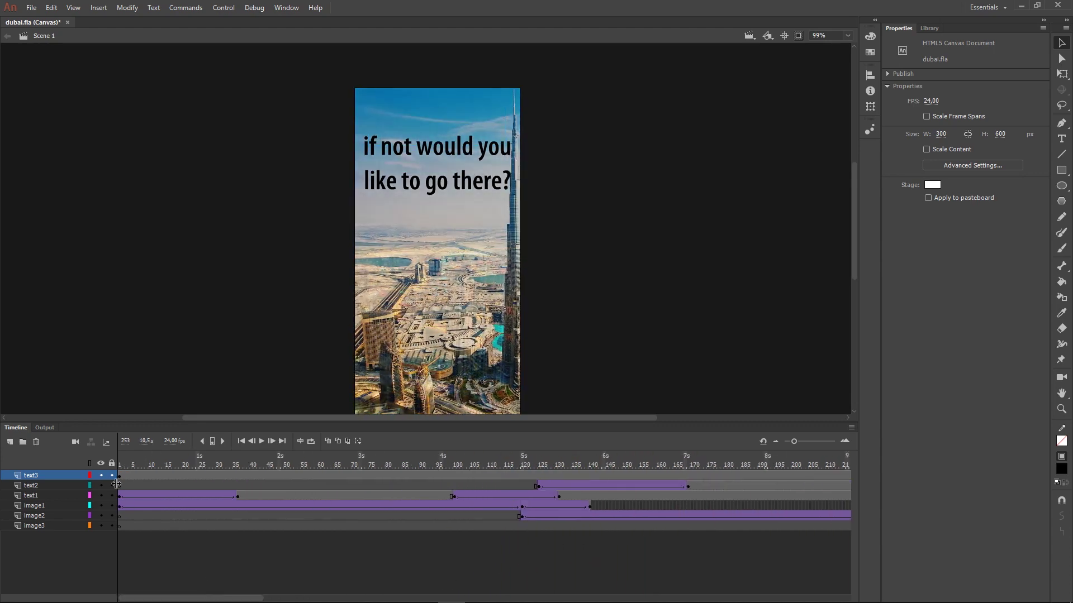
{"action": "left_click", "coordinate": [120, 477]}
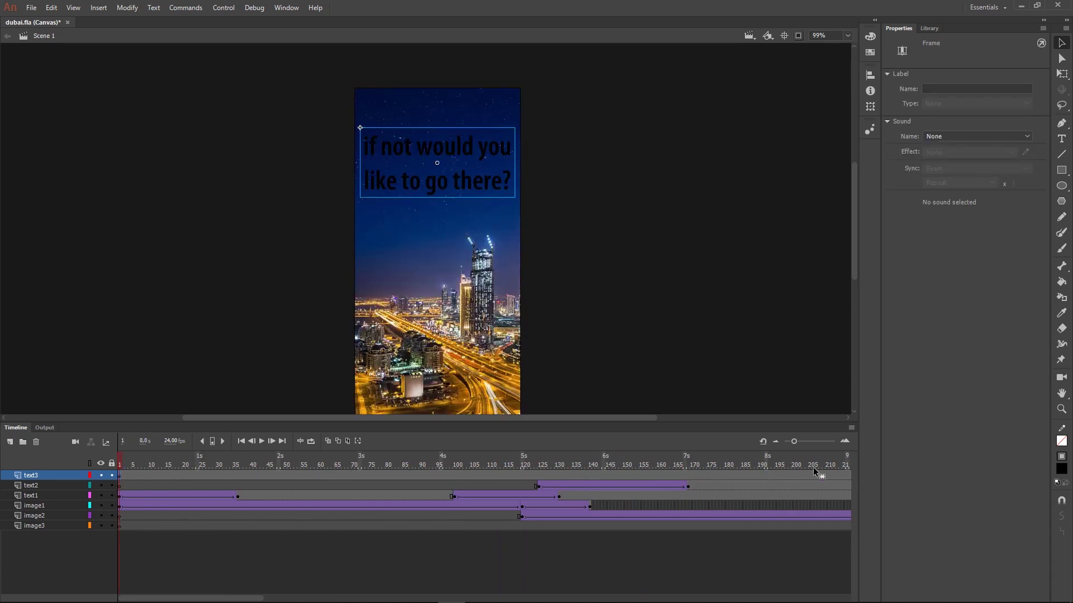
{"action": "left_click_drag", "start_coordinate": [814, 467], "coordinate": [785, 473]}
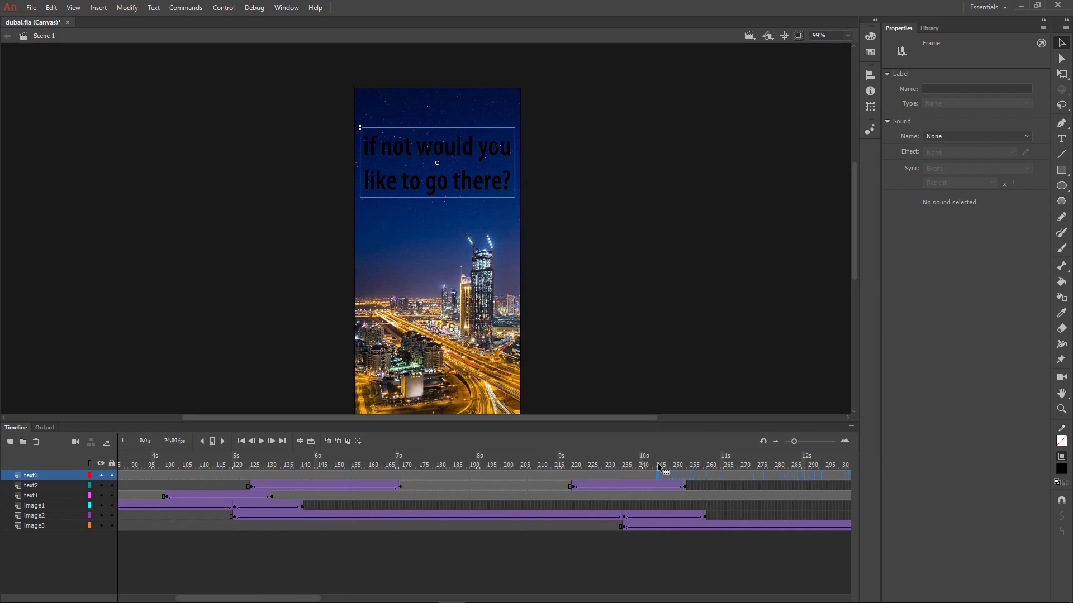
{"action": "left_click_drag", "start_coordinate": [657, 463], "coordinate": [675, 467]}
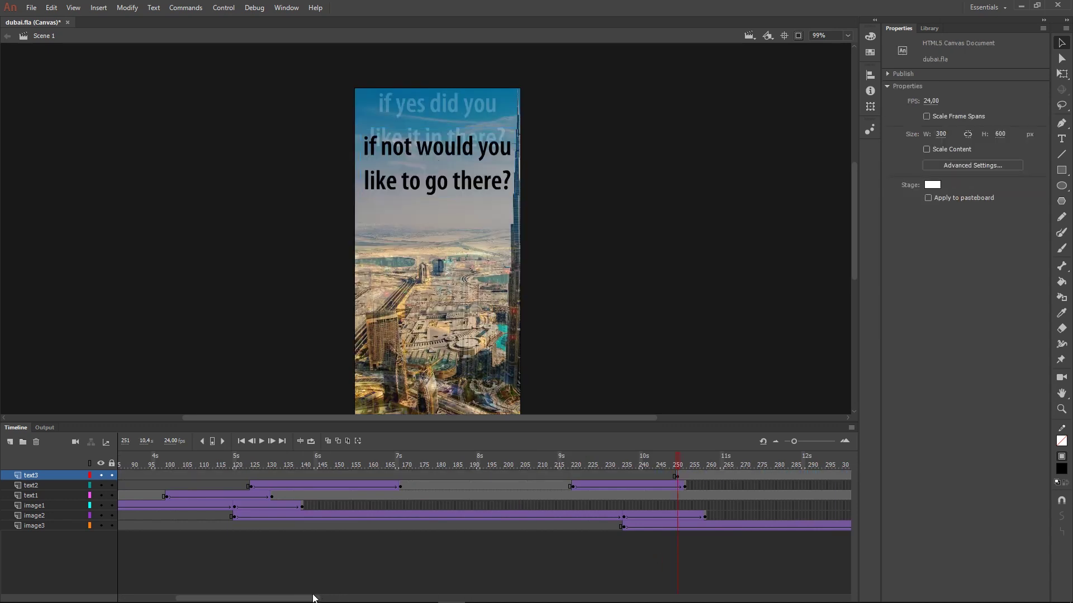
- Insert a keyframe on the text3 layer at frame 291 for the third headline's resting position
{"action": "left_click_drag", "start_coordinate": [311, 598], "coordinate": [345, 598]}
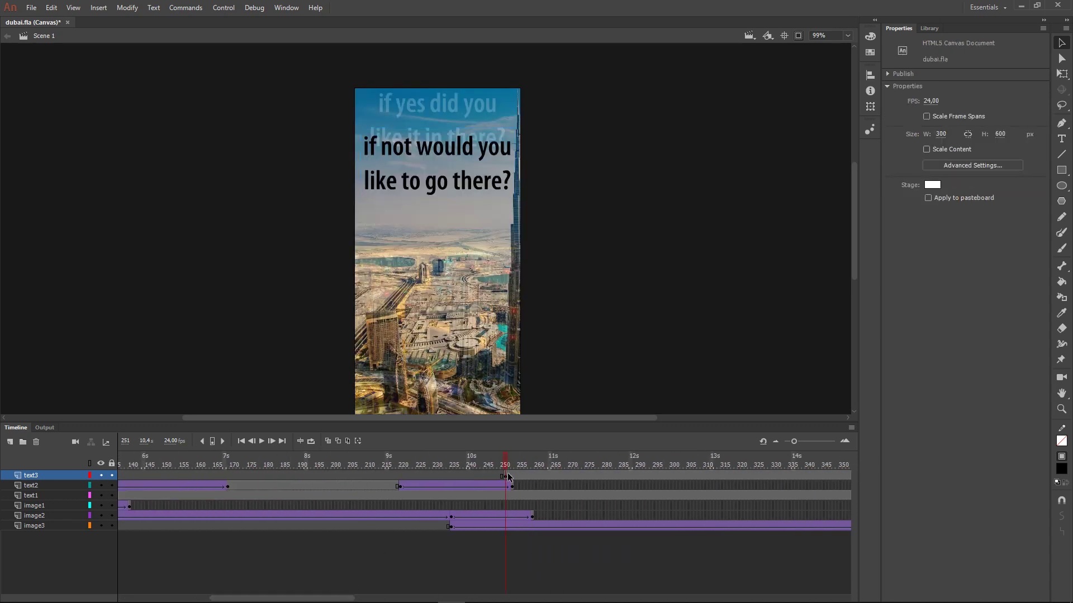
{"action": "left_click", "coordinate": [638, 475]}
{"action": "key", "text": "F6"}
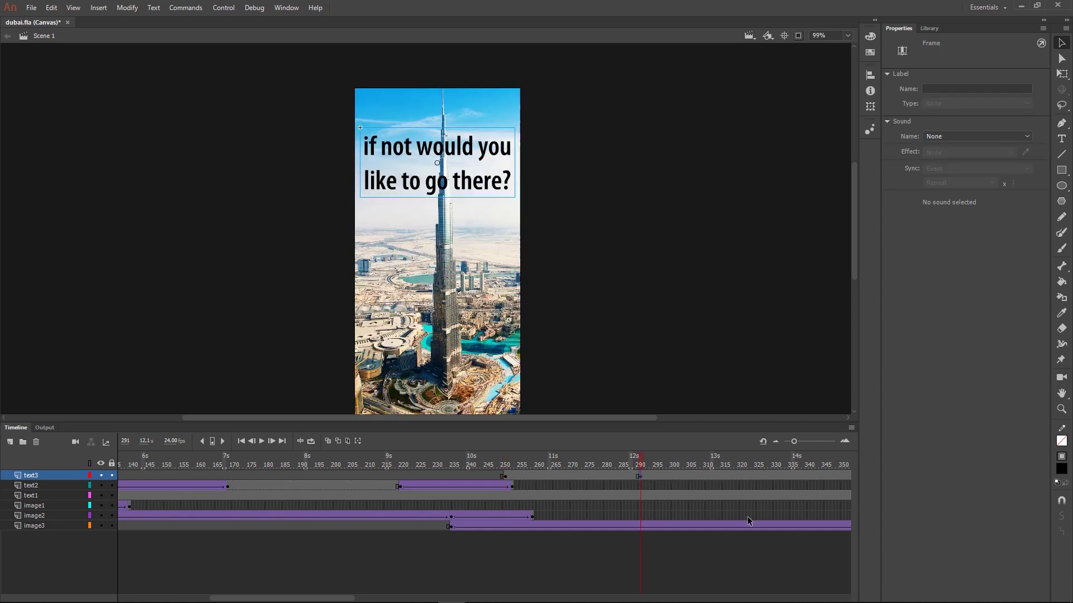
{"action": "left_click", "coordinate": [485, 158]}
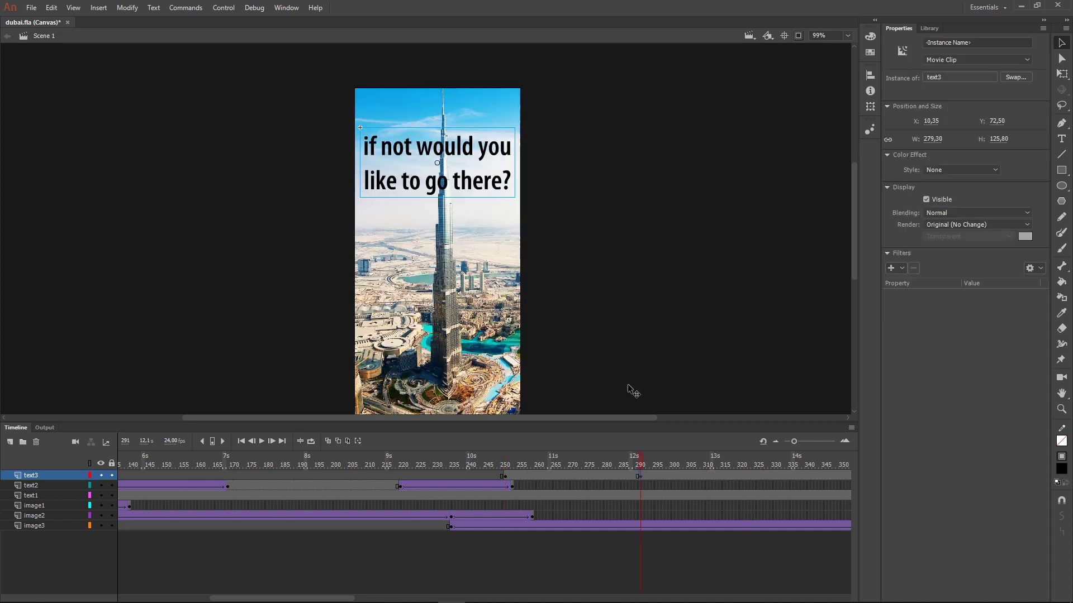
- At the text3 keyframe on frame 251, lower the third headline 80 px to Y 152.50
{"action": "left_click_drag", "start_coordinate": [642, 464], "coordinate": [555, 466]}
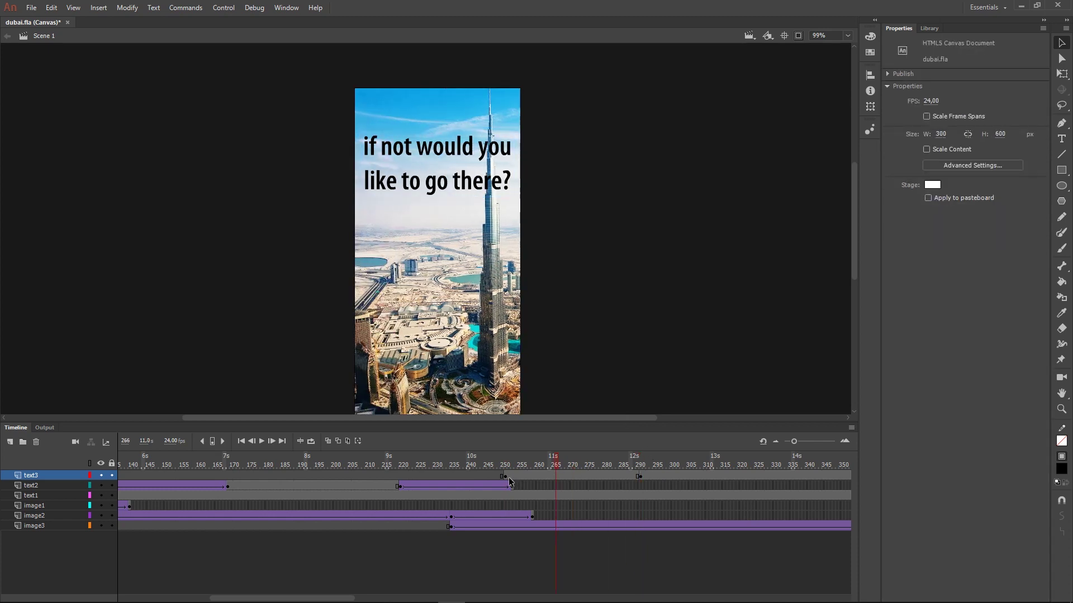
{"action": "left_click", "coordinate": [508, 477]}
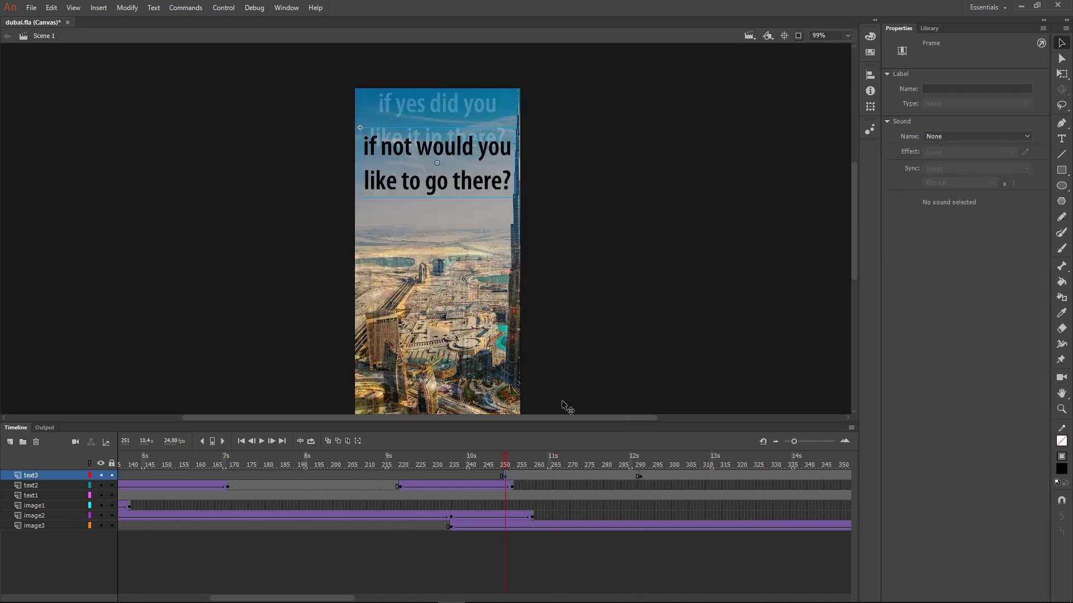
{"action": "key", "text": "shift+Down"}
{"action": "key", "text": "shift+Down"}
{"action": "key", "text": "shift+Down"}
{"action": "key", "text": "shift+Down"}
{"action": "key", "text": "shift+Down"}
{"action": "key", "text": "shift+Down"}
{"action": "key", "text": "shift+Down"}
{"action": "key", "text": "shift+Down"}
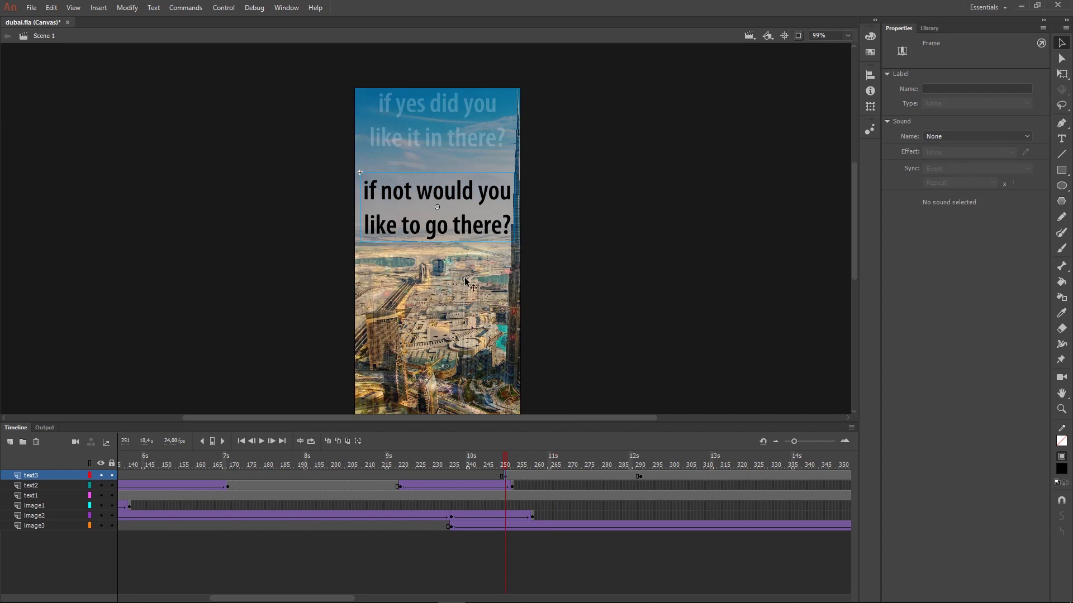
- Make the third headline fully transparent at frame 251 with an Alpha color effect
{"action": "left_click", "coordinate": [475, 192]}
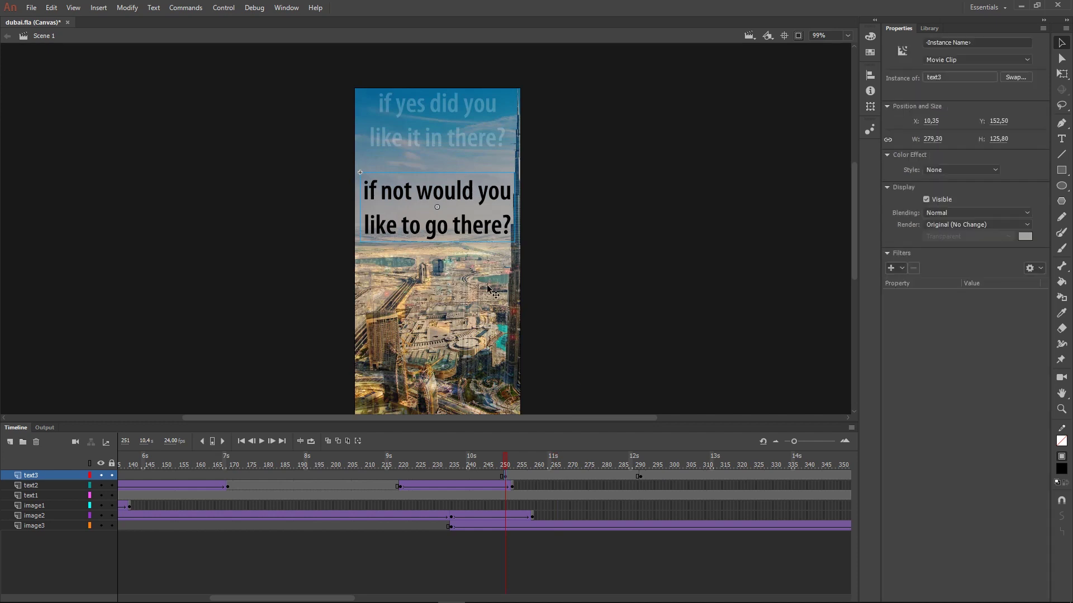
{"action": "left_click", "coordinate": [998, 171]}
{"action": "left_click", "coordinate": [954, 231]}
{"action": "left_click", "coordinate": [573, 562]}
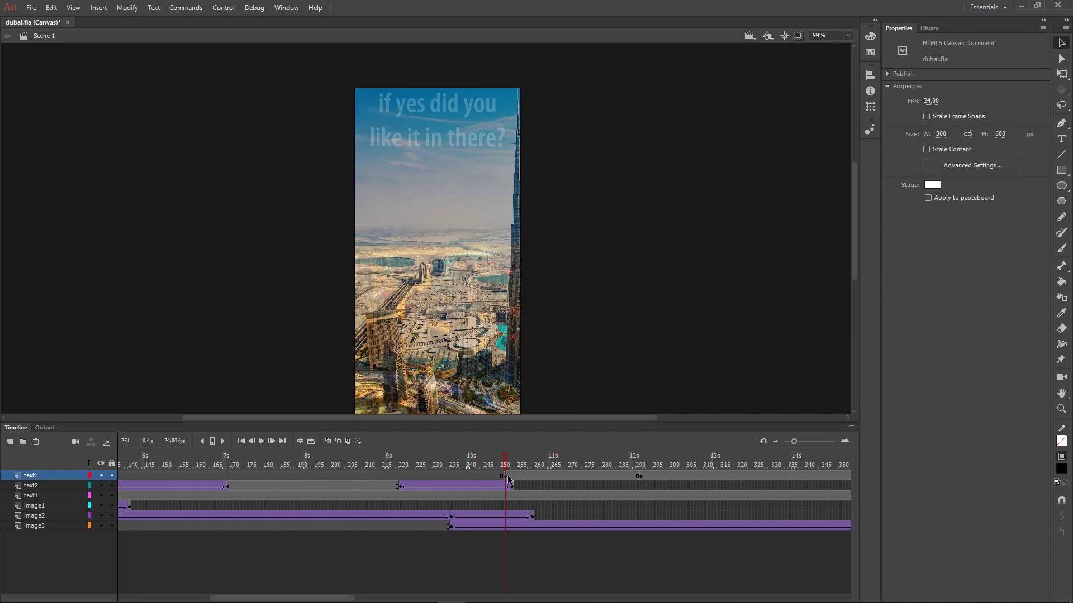
- Create a classic tween on the text3 layer between frames 251 and 291
{"action": "left_click", "coordinate": [504, 477]}
{"action": "right_click", "coordinate": [566, 476]}
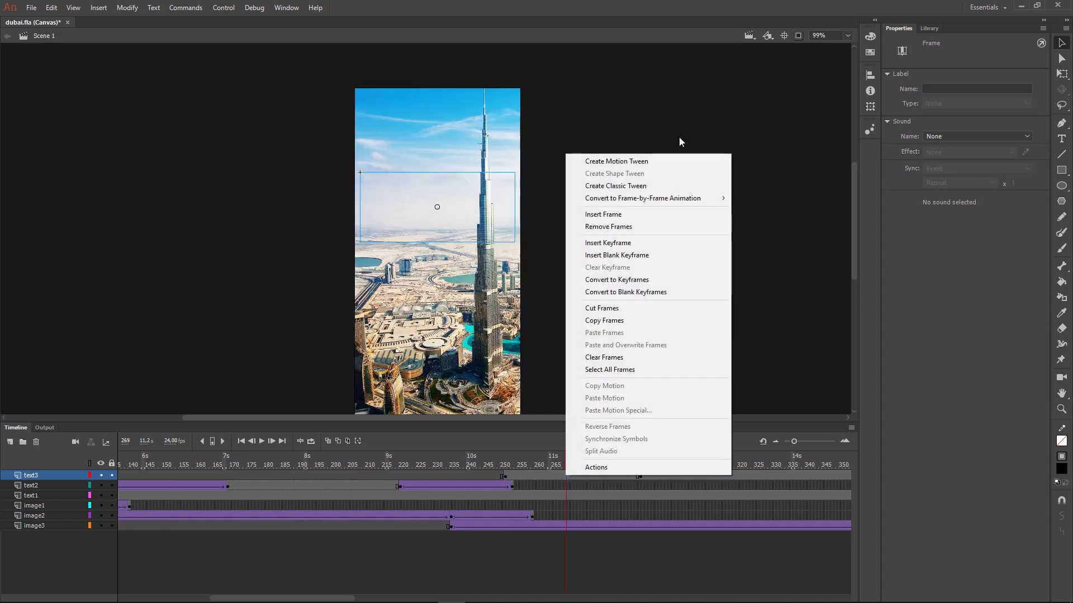
{"action": "left_click", "coordinate": [637, 189]}
{"action": "left_click", "coordinate": [605, 556]}
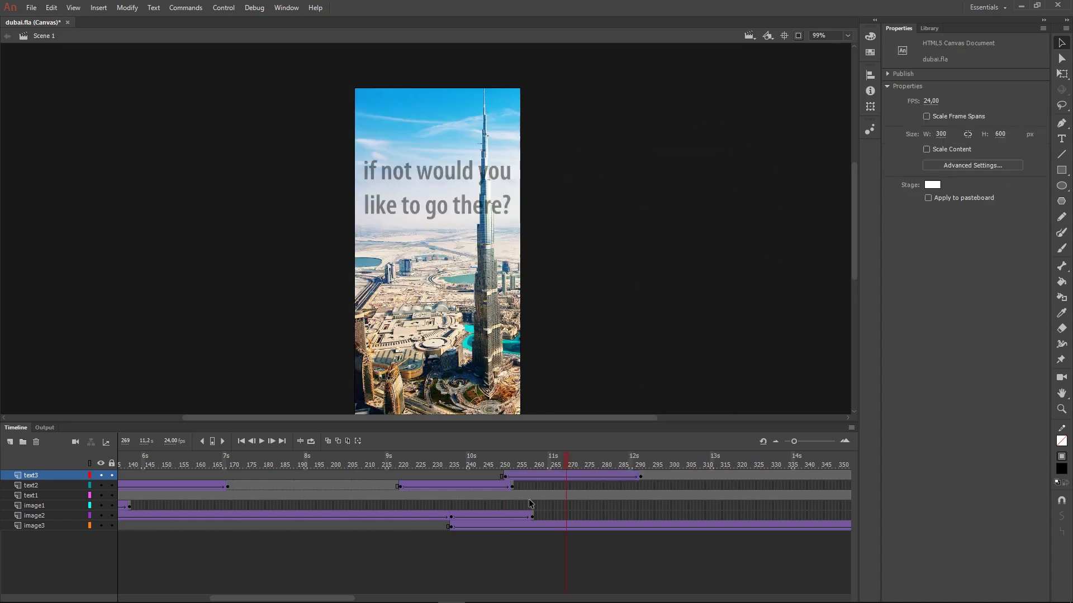
- Apply a custom ease named My Ease 1 to the text3 tween, curving steeply at the start and flattening toward the end
{"action": "left_click", "coordinate": [505, 477]}
{"action": "left_click", "coordinate": [1002, 155]}
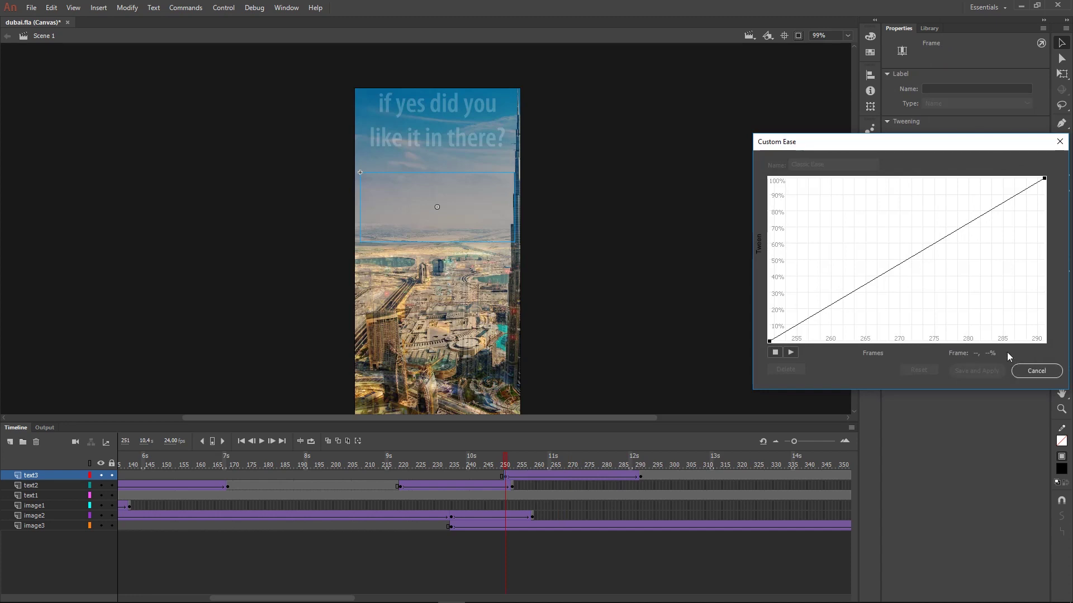
{"action": "left_click", "coordinate": [1036, 372]}
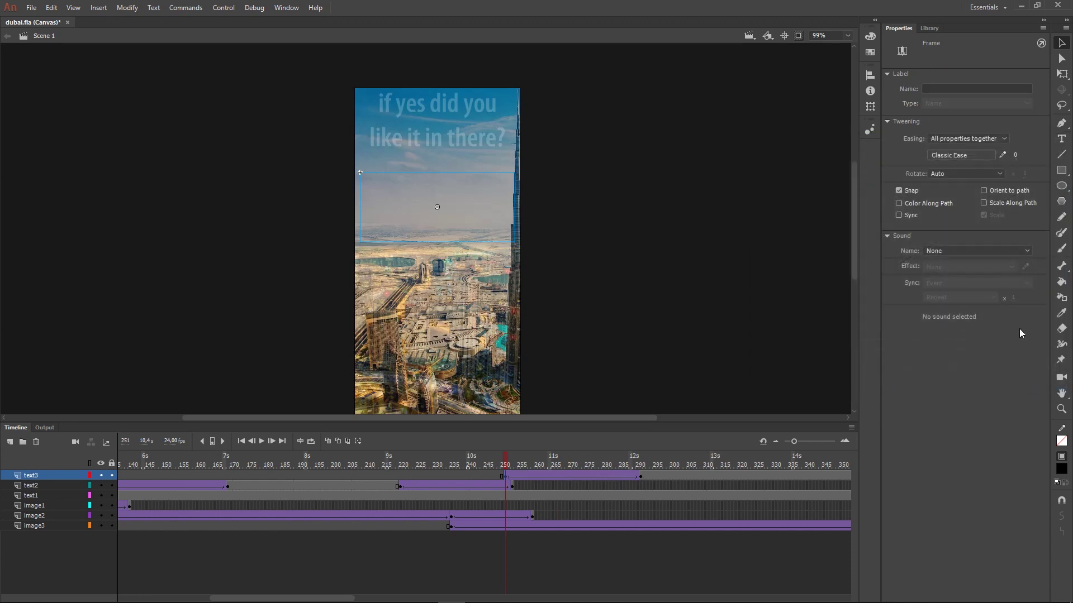
{"action": "left_click", "coordinate": [1004, 157]}
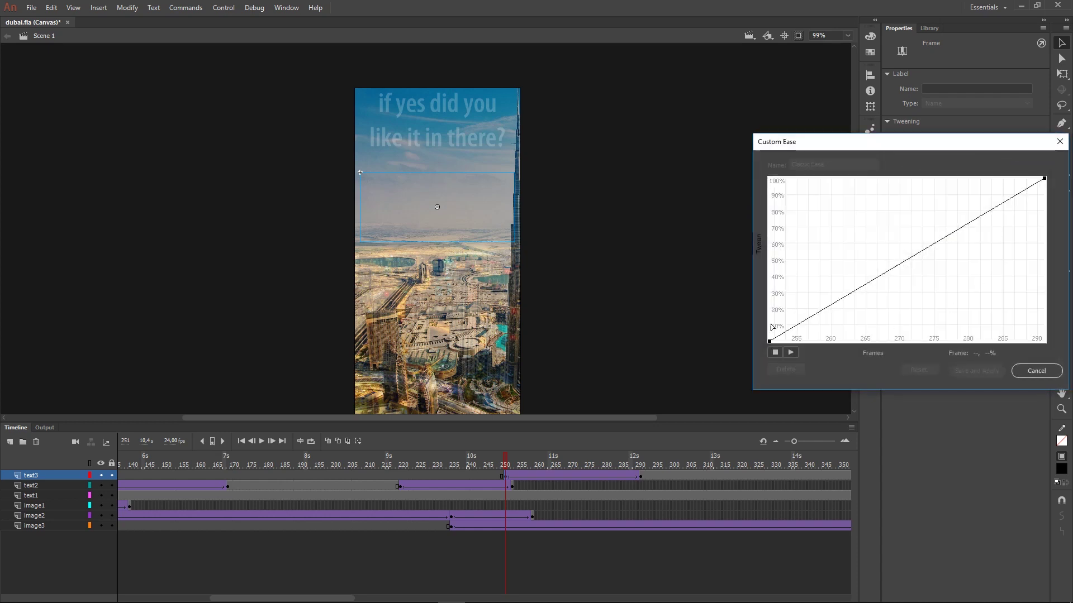
{"action": "left_click", "coordinate": [769, 341]}
{"action": "left_click_drag", "start_coordinate": [860, 288], "coordinate": [810, 223]}
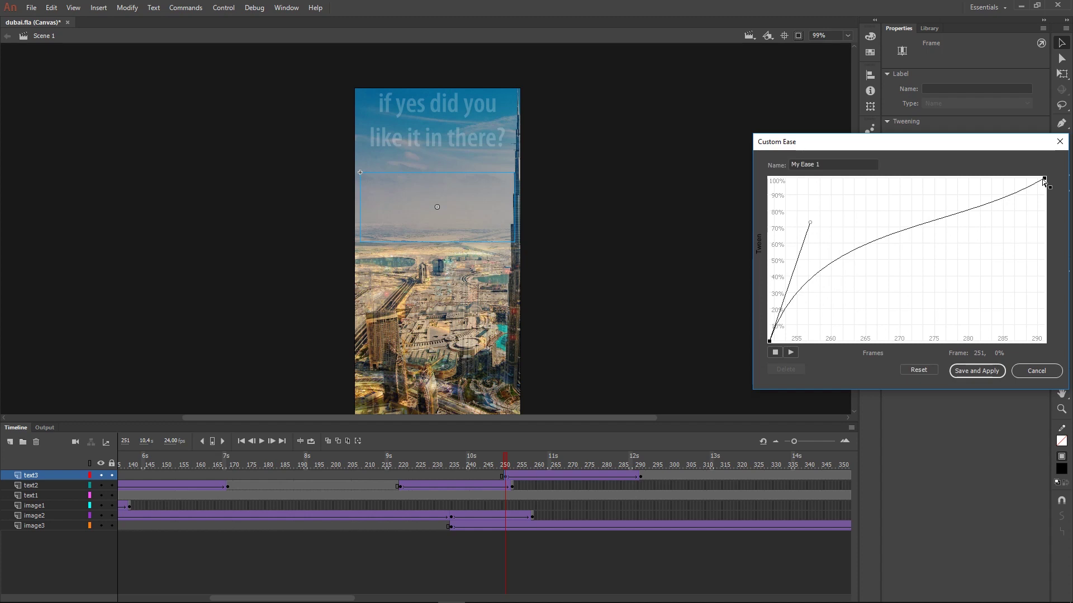
{"action": "left_click", "coordinate": [1044, 179]}
{"action": "left_click_drag", "start_coordinate": [953, 237], "coordinate": [877, 133]}
{"action": "left_click", "coordinate": [976, 371]}
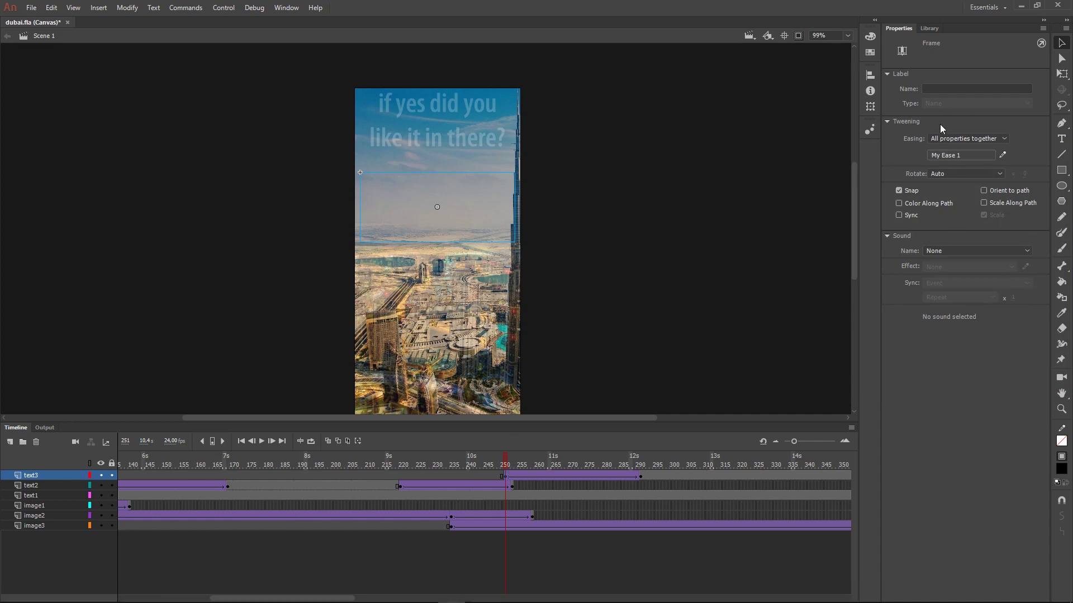
- Compare the text3 tween's custom ease curve with the Ease Out presets
{"action": "left_click", "coordinate": [955, 157]}
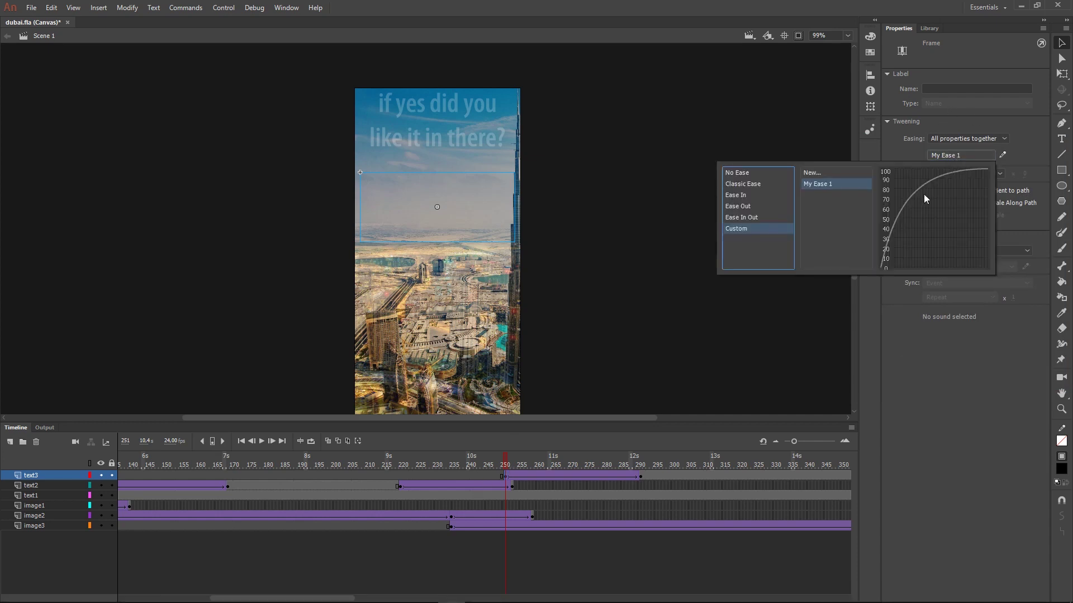
{"action": "left_click", "coordinate": [743, 210]}
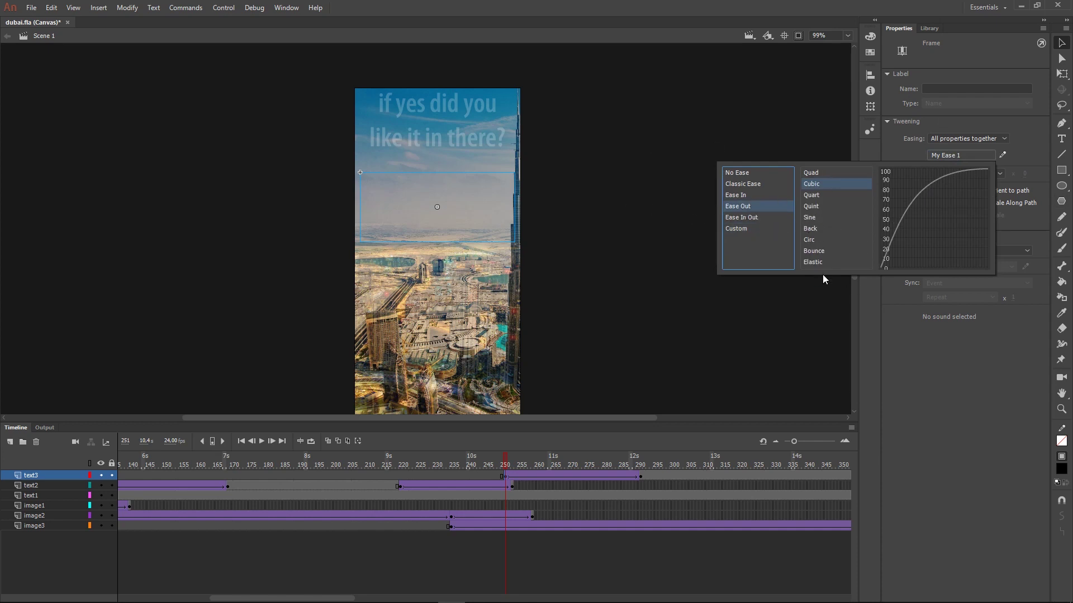
{"action": "left_click", "coordinate": [899, 156]}
- Save the document and test the banner animation in the browser, returning to the timeline when done
{"action": "left_click_drag", "start_coordinate": [509, 462], "coordinate": [534, 450]}
{"action": "key", "text": "ctrl+s"}
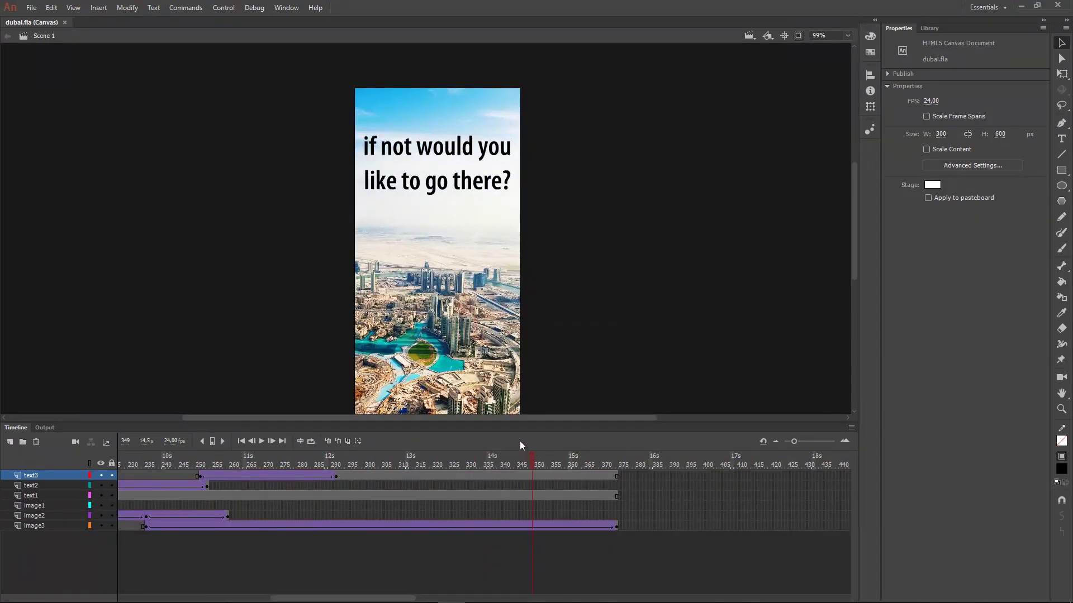
{"action": "key", "text": "ctrl+Return"}
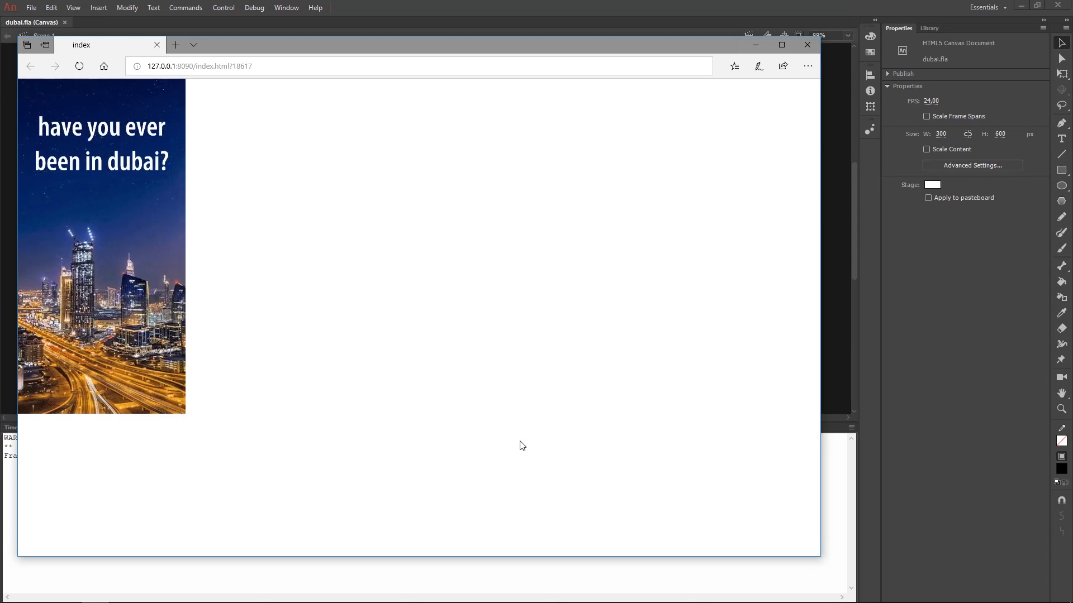
{"action": "left_click", "coordinate": [813, 45]}
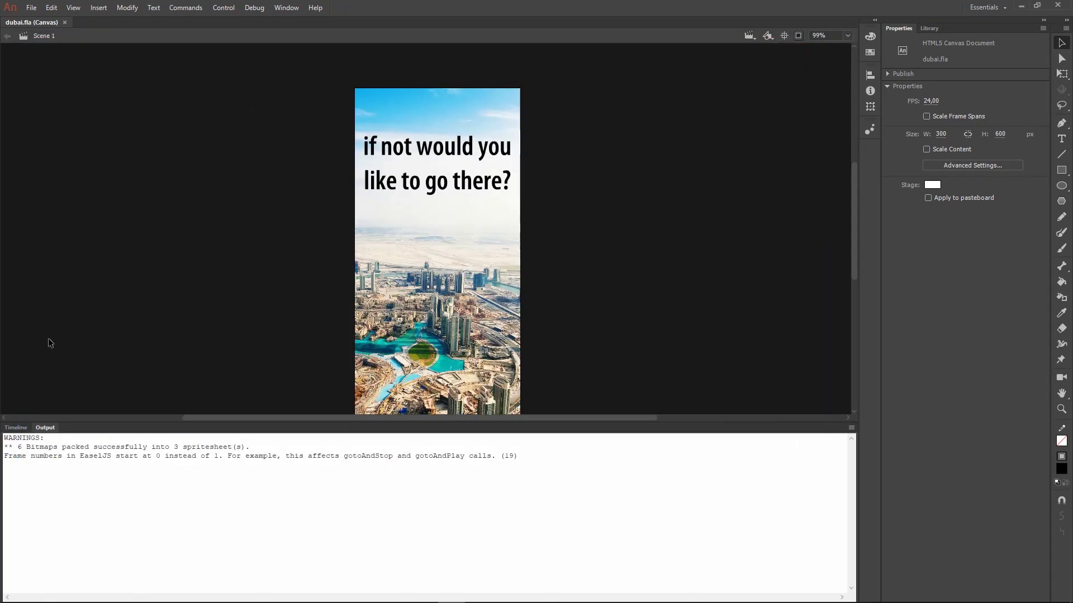
{"action": "left_click", "coordinate": [16, 427]}
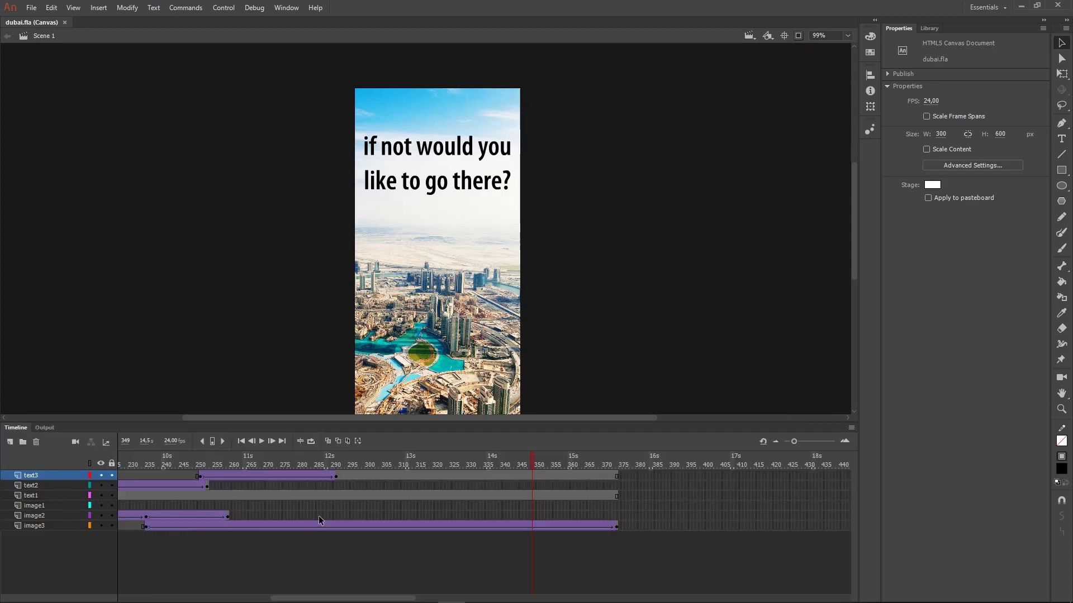
- At the text3 keyframe on frame 291, raise the third headline 17 px to Y 55.50
{"action": "left_click_drag", "start_coordinate": [532, 462], "coordinate": [472, 472]}
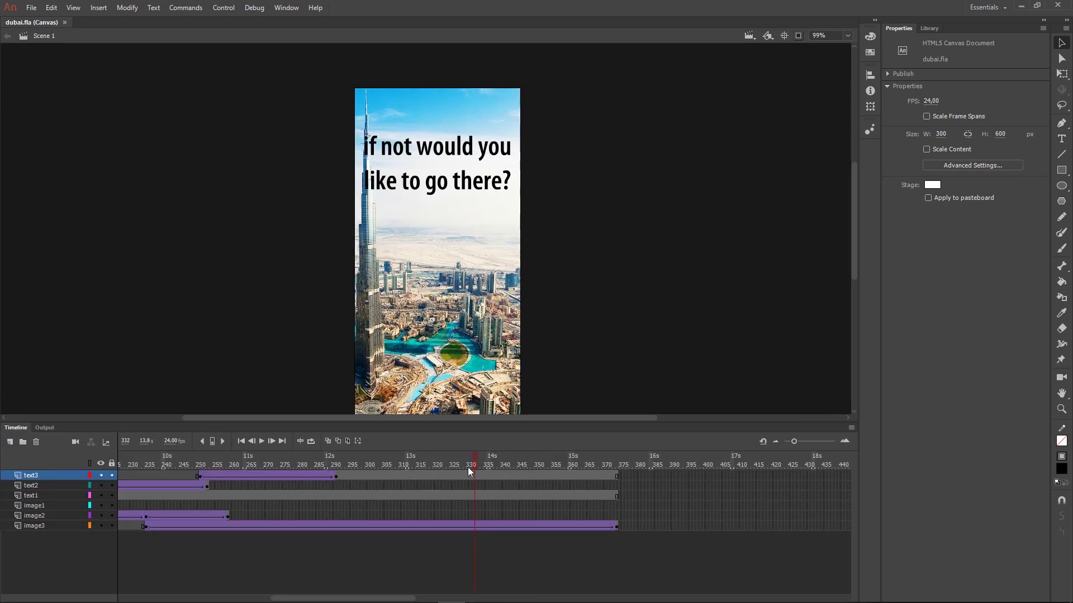
{"action": "left_click", "coordinate": [336, 478]}
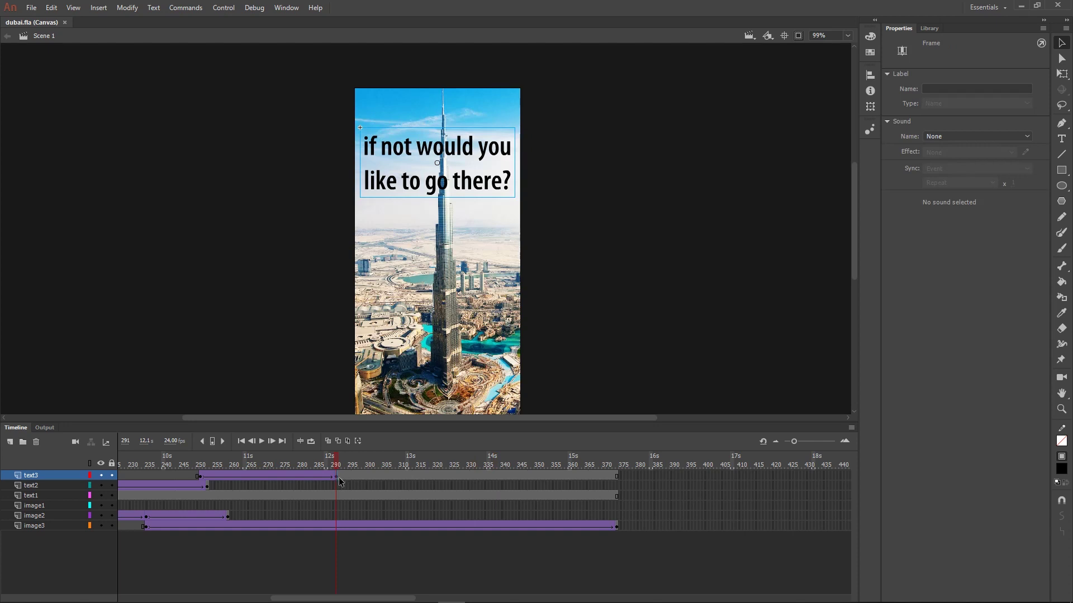
{"action": "key", "text": "Up"}
{"action": "key", "text": "Up"}
{"action": "key", "text": "Up"}
{"action": "key", "text": "Up"}
{"action": "key", "text": "Up"}
{"action": "key", "text": "Up"}
{"action": "key", "text": "Up"}
{"action": "key", "text": "Up"}
{"action": "key", "text": "Up"}
{"action": "key", "text": "Up"}
{"action": "key", "text": "Up"}
{"action": "key", "text": "Up"}
{"action": "key", "text": "Up"}
{"action": "key", "text": "Up"}
{"action": "key", "text": "Up"}
{"action": "key", "text": "Up"}
{"action": "key", "text": "Up"}
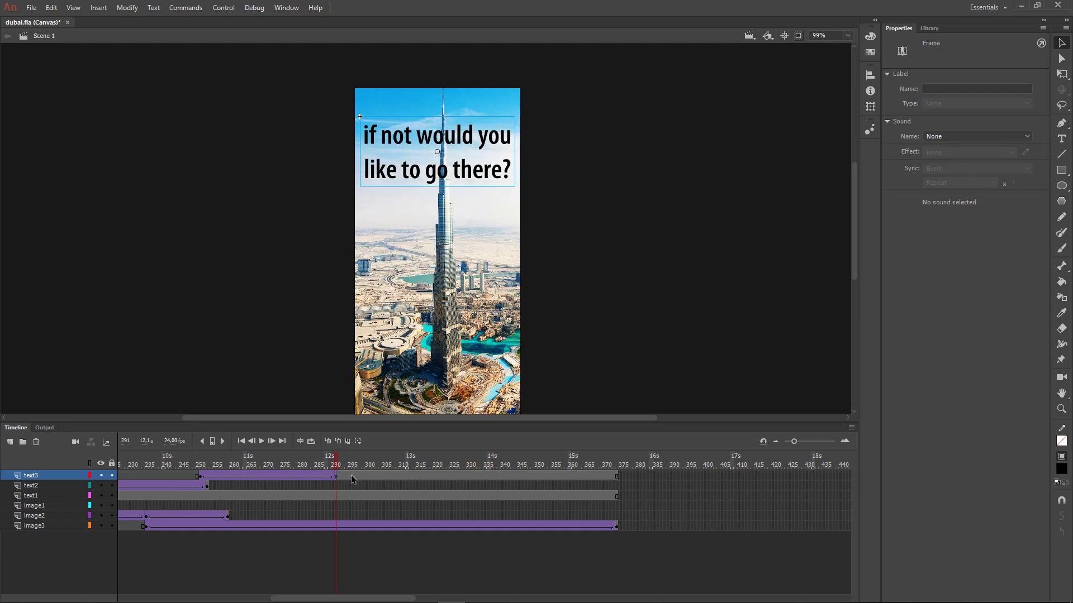
{"action": "left_click", "coordinate": [408, 568]}
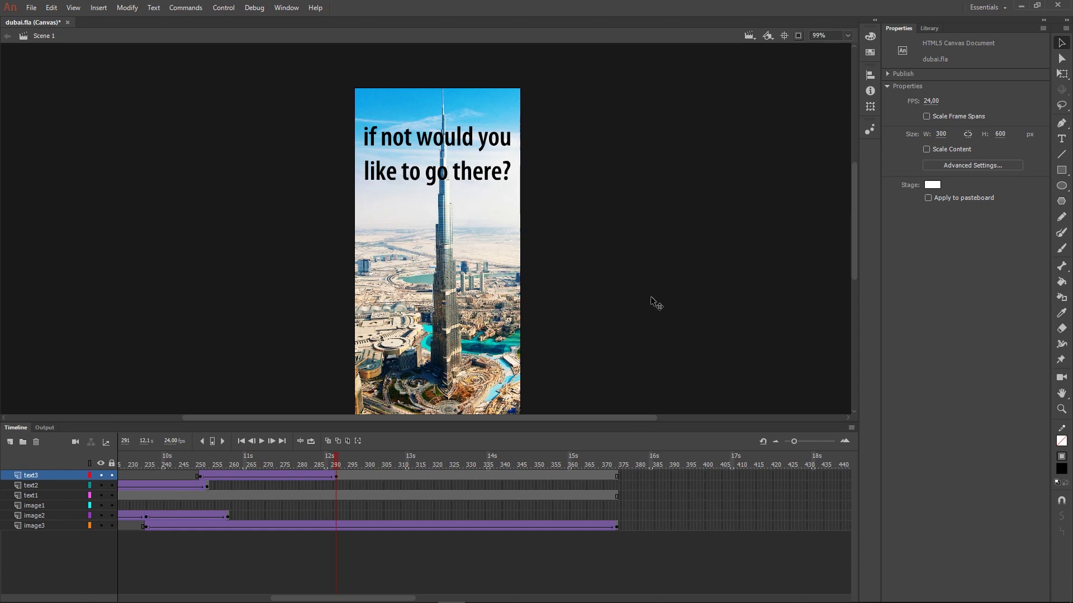
- Open the text3 movie clip for editing in place and deselect its text
{"action": "left_click", "coordinate": [471, 144]}
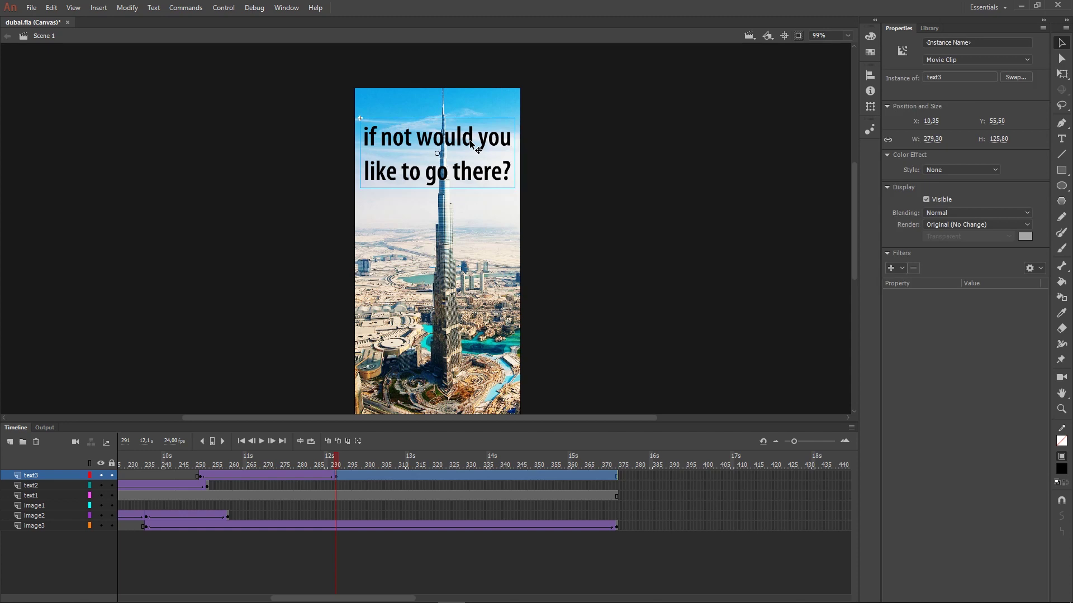
{"action": "double_click", "coordinate": [470, 144]}
{"action": "left_click", "coordinate": [359, 564]}
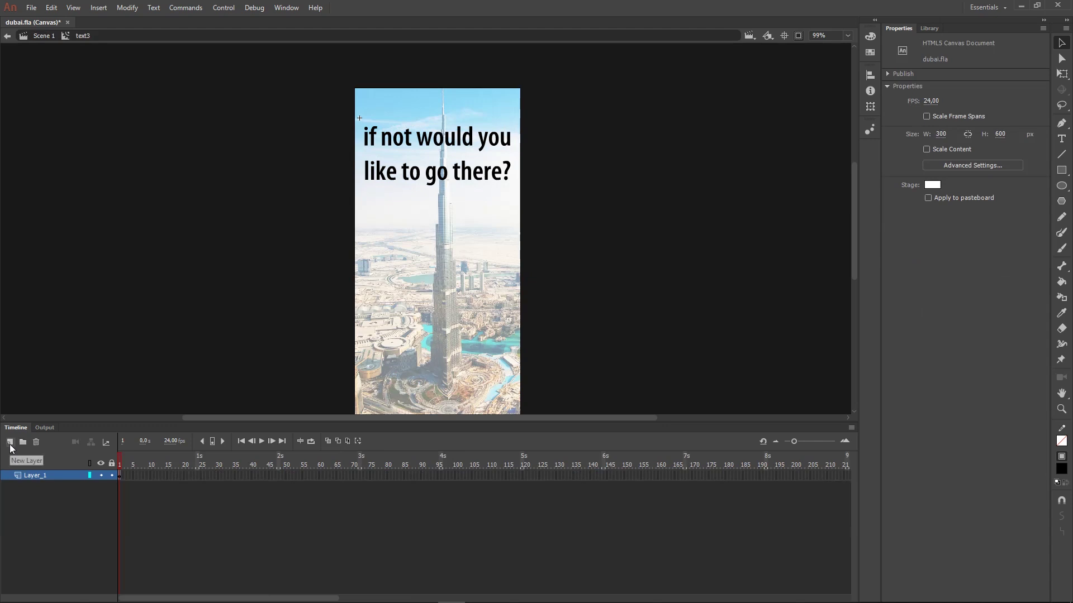
- Add a new layer in the text3 clip and place it beneath the headline text layer
{"action": "left_click", "coordinate": [10, 444]}
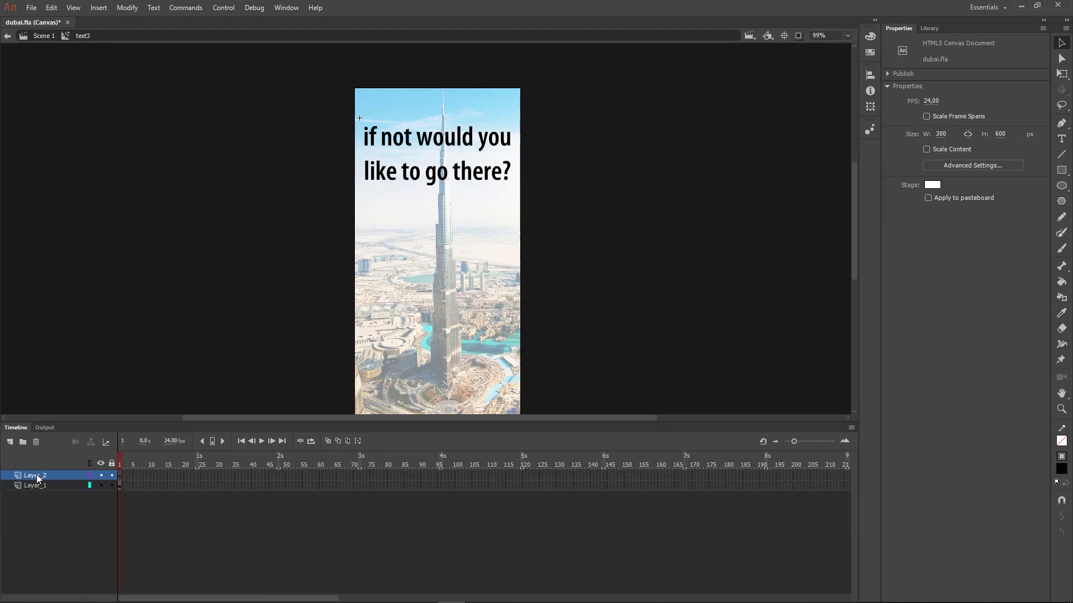
{"action": "left_click", "coordinate": [38, 479]}
{"action": "left_click_drag", "start_coordinate": [38, 487], "coordinate": [38, 490]}
{"action": "left_click", "coordinate": [38, 476]}
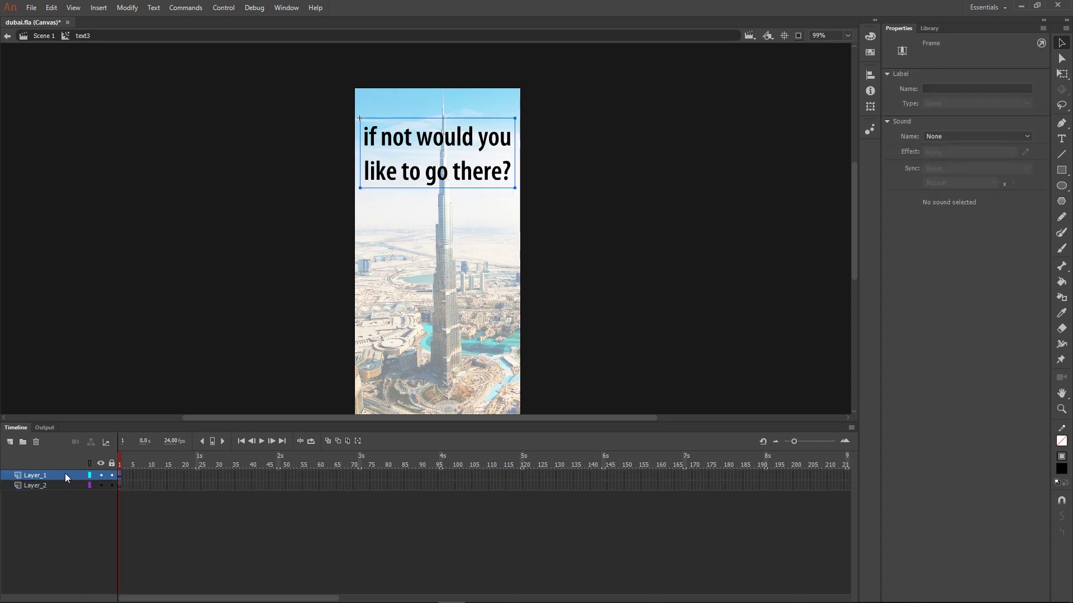
- Set the third headline's text color to white #FFFFFF
{"action": "left_click", "coordinate": [440, 146]}
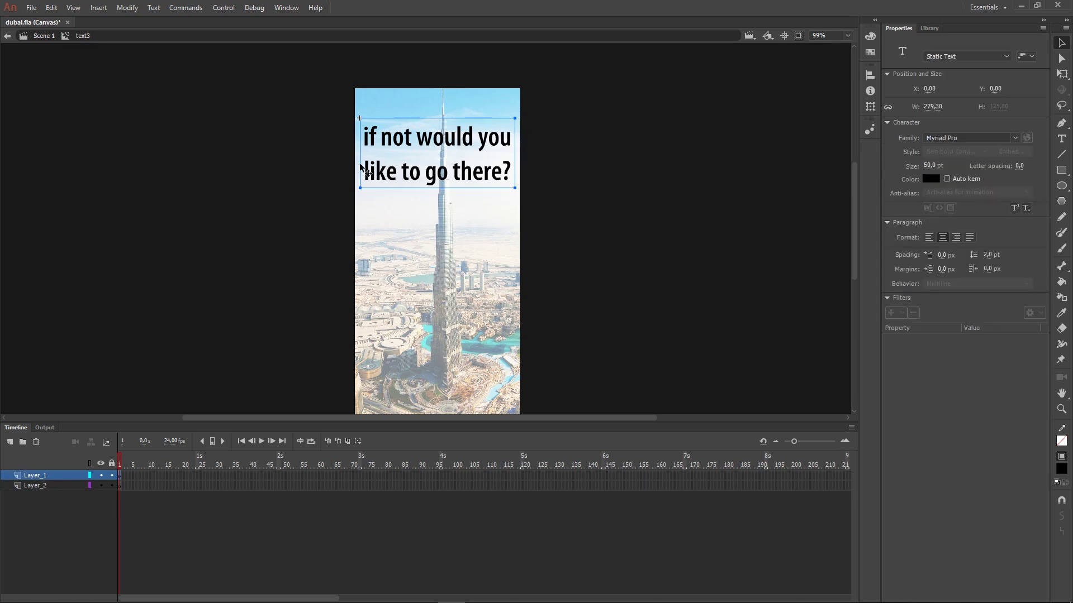
{"action": "left_click", "coordinate": [936, 181]}
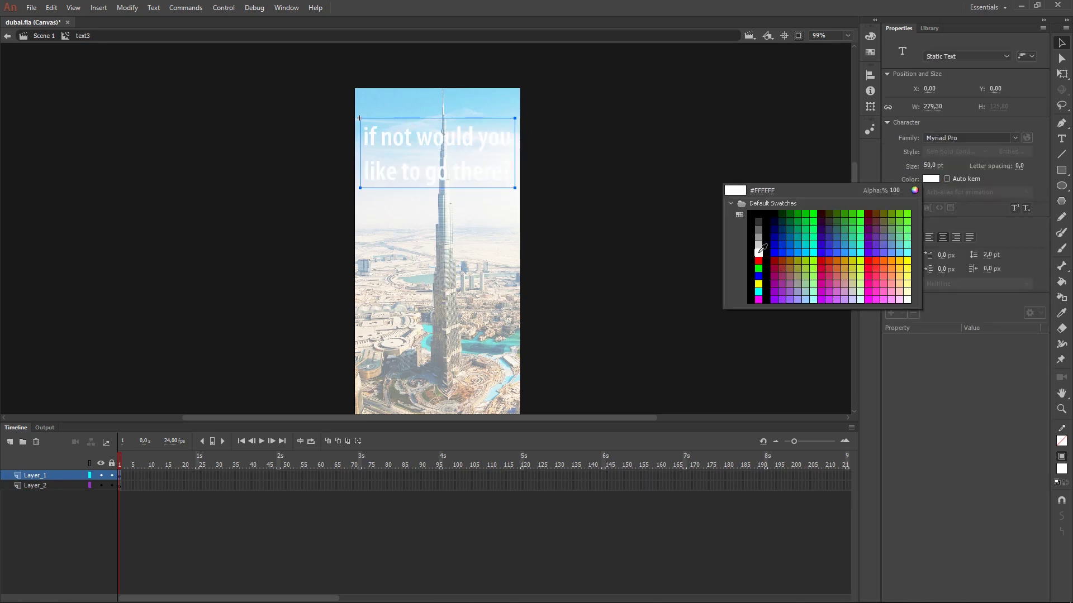
{"action": "left_click", "coordinate": [759, 252]}
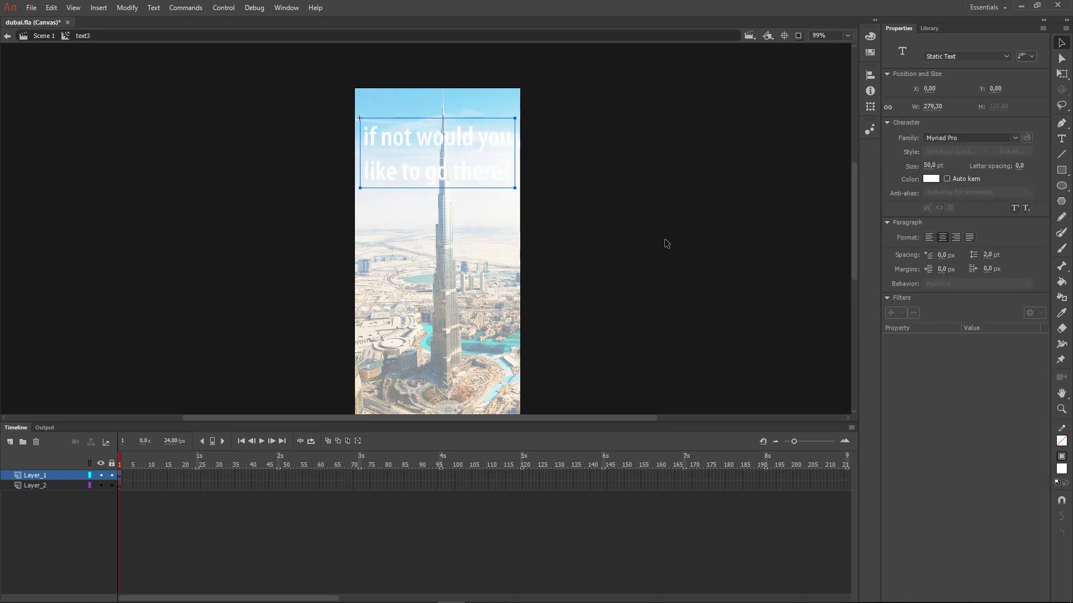
- Draw a black rectangle without stroke, about 297 × 116 px, behind the headline on the lower layer
{"action": "left_click", "coordinate": [37, 486]}
{"action": "left_click", "coordinate": [1061, 171]}
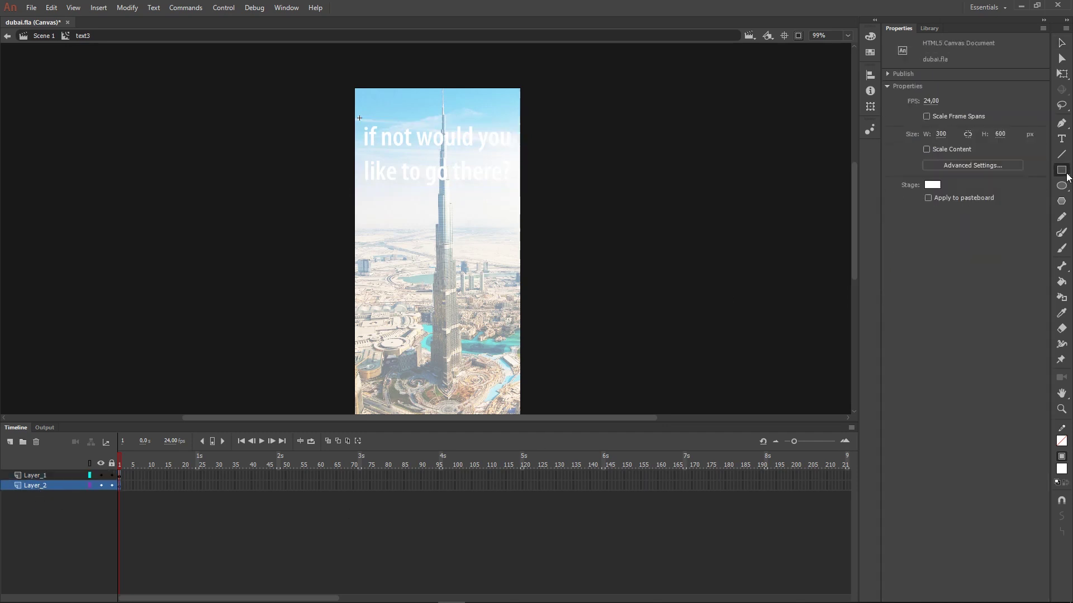
{"action": "left_click", "coordinate": [1000, 91]}
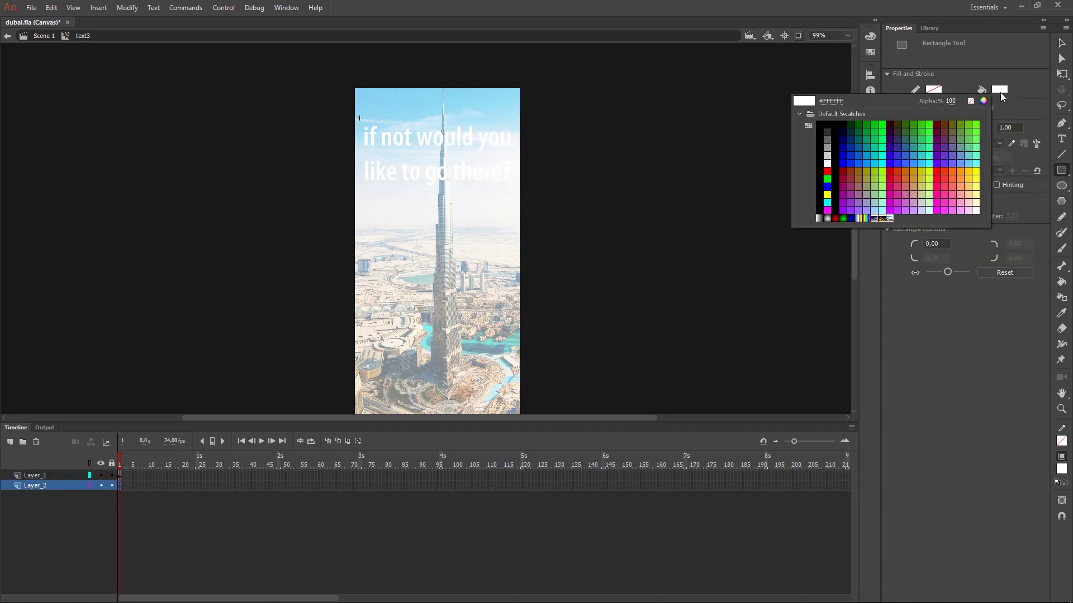
{"action": "left_click", "coordinate": [829, 119]}
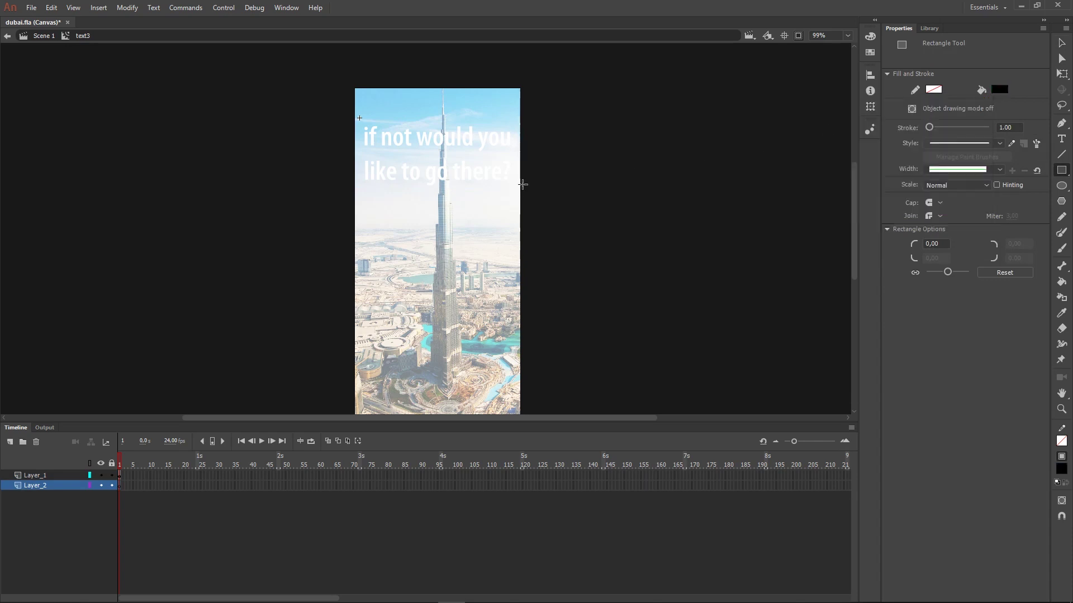
{"action": "left_click_drag", "start_coordinate": [516, 179], "coordinate": [354, 115]}
- Stretch the black rectangle symmetrically to a height of about 160 px with Free Transform
{"action": "left_click", "coordinate": [1061, 43]}
{"action": "left_click", "coordinate": [493, 160]}
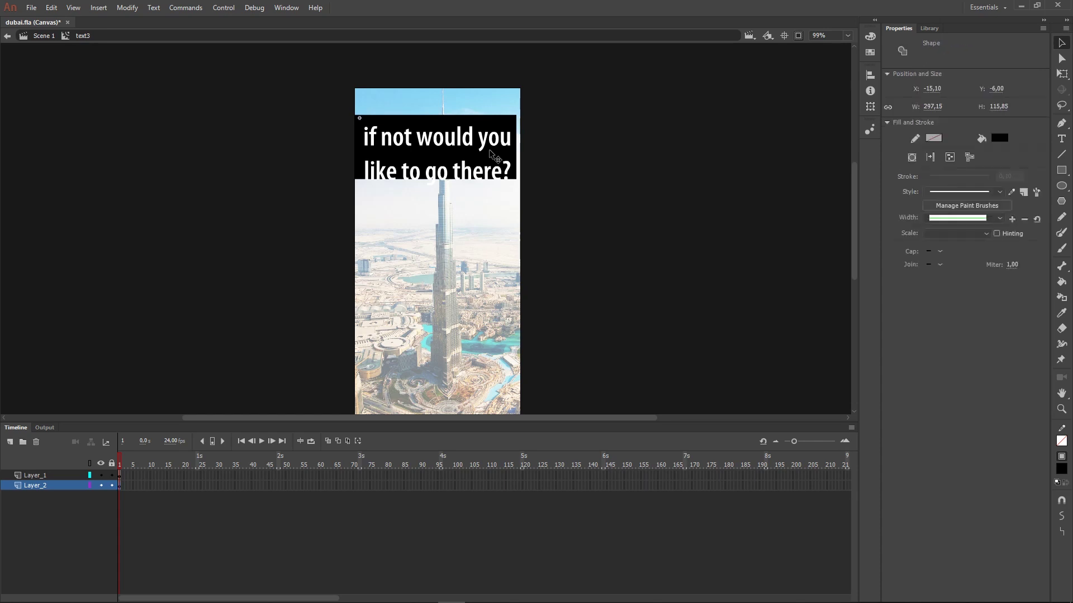
{"action": "key", "text": "q"}
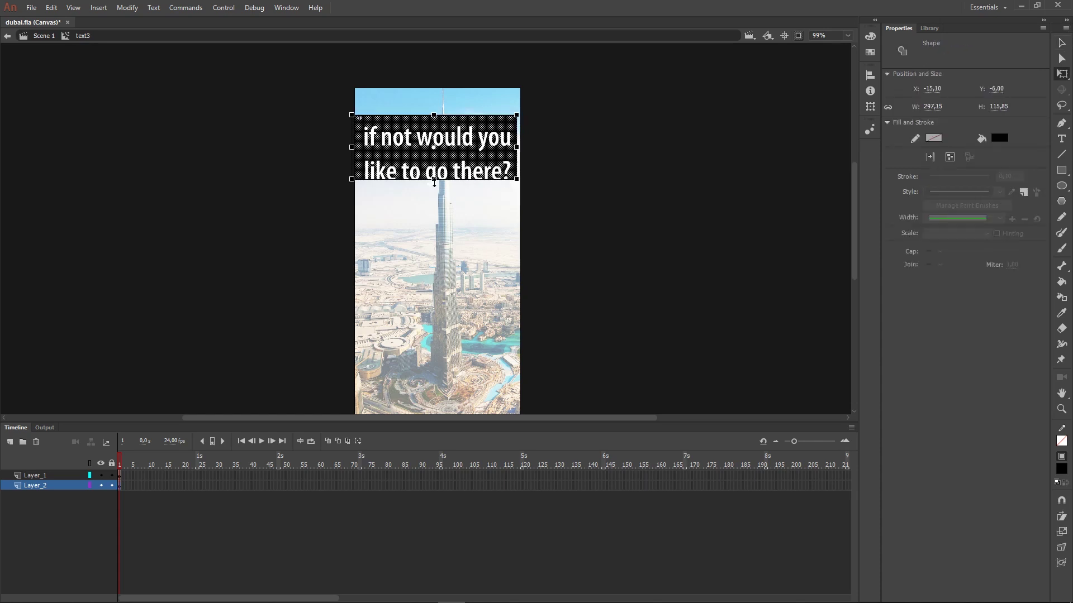
{"action": "left_click_drag", "start_coordinate": [434, 180], "coordinate": [434, 192]}
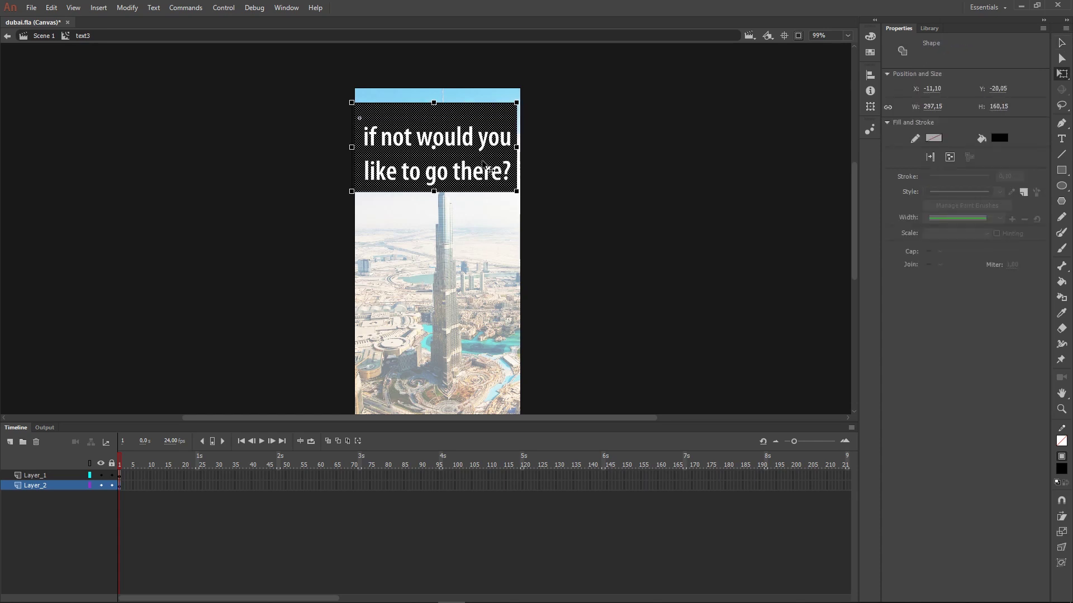
- Position the black rectangle across the banner's width at about X -10.10, Y -20.05
{"action": "left_click_drag", "start_coordinate": [492, 155], "coordinate": [496, 160]}
{"action": "key", "text": "Right"}
{"action": "key", "text": "Right"}
{"action": "key", "text": "Right"}
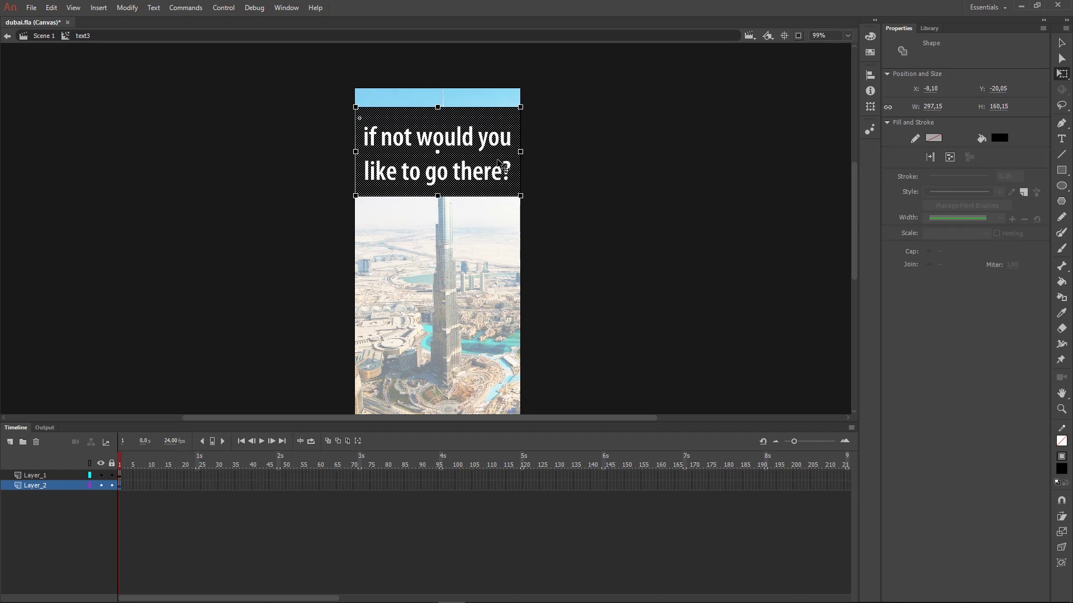
{"action": "key", "text": "Left"}
{"action": "key", "text": "Left"}
- Shrink the black rectangle about its centre to about 282 × 152 px, leaving a margin at the banner edges
{"action": "scroll", "coordinate": [671, 216], "scroll_direction": "up", "scroll_amount": 5}
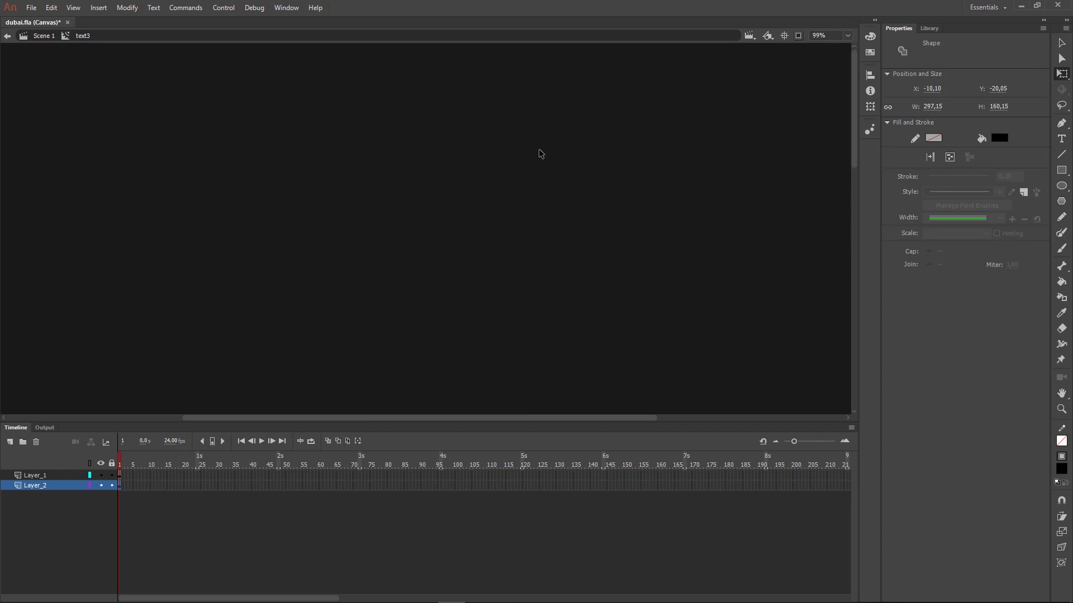
{"action": "left_click", "coordinate": [784, 35]}
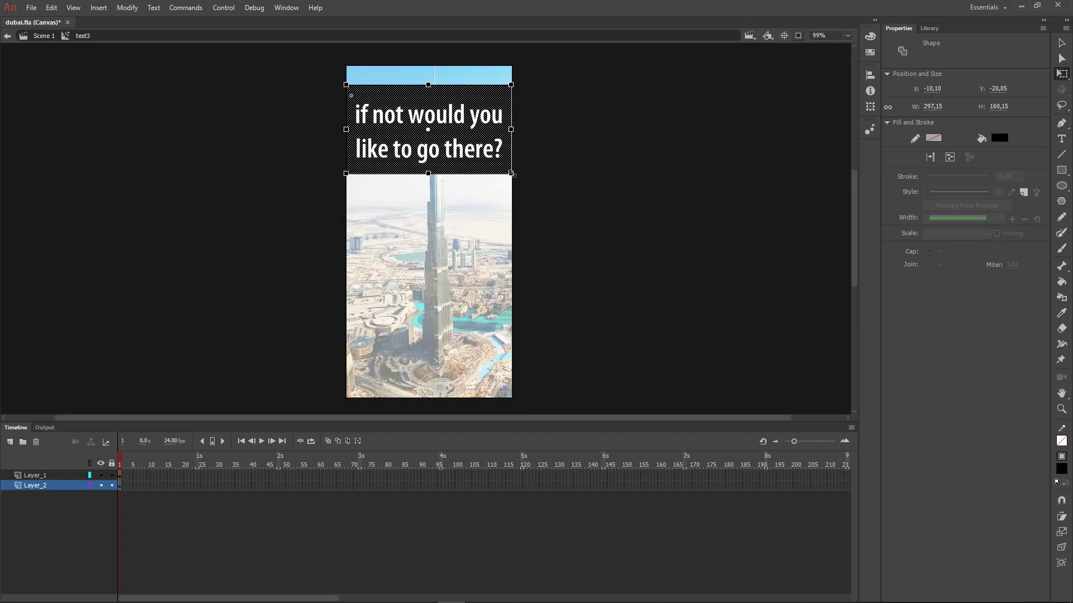
{"action": "left_click_drag", "start_coordinate": [511, 175], "coordinate": [509, 173]}
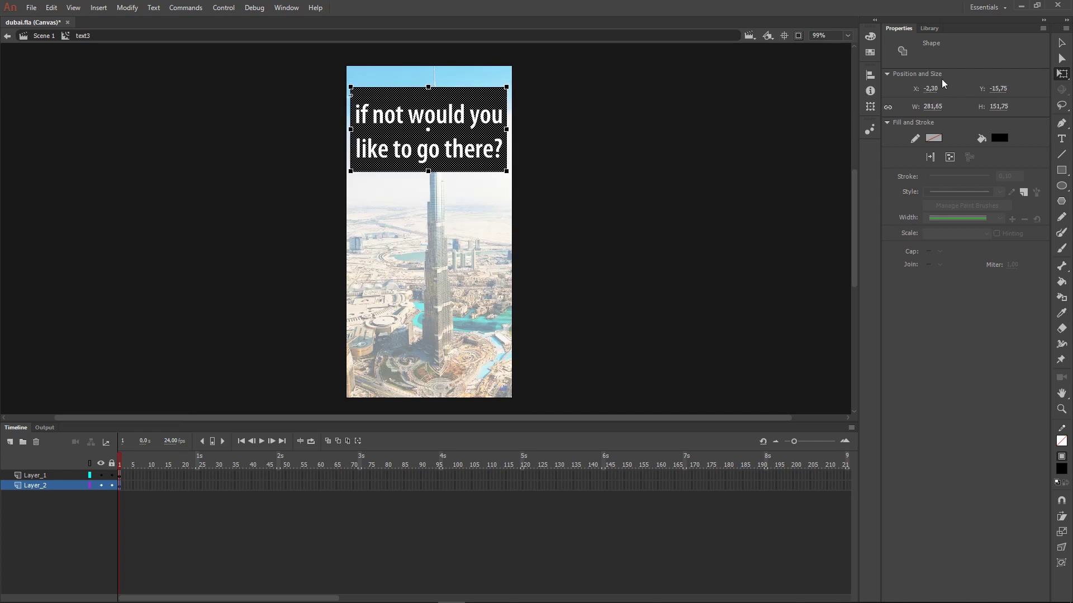
- Make the rectangle's black fill semi-transparent by setting its alpha to about 44% and deselect the shape
{"action": "left_click", "coordinate": [1061, 43]}
{"action": "left_click", "coordinate": [635, 166]}
{"action": "left_click", "coordinate": [481, 169]}
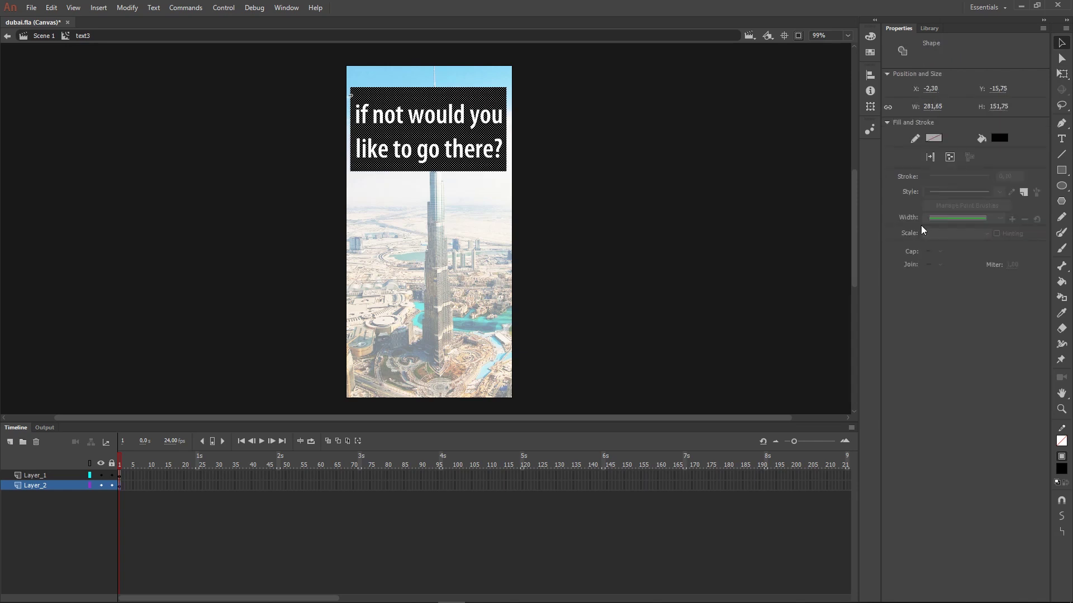
{"action": "left_click", "coordinate": [1000, 139]}
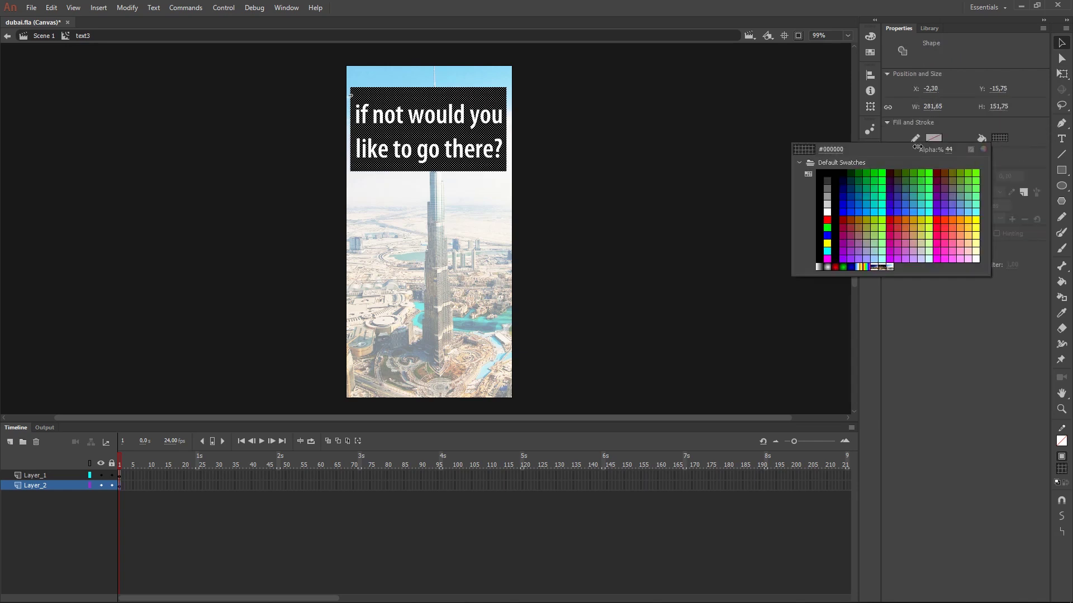
{"action": "left_click", "coordinate": [717, 173]}
{"action": "left_click", "coordinate": [721, 172]}
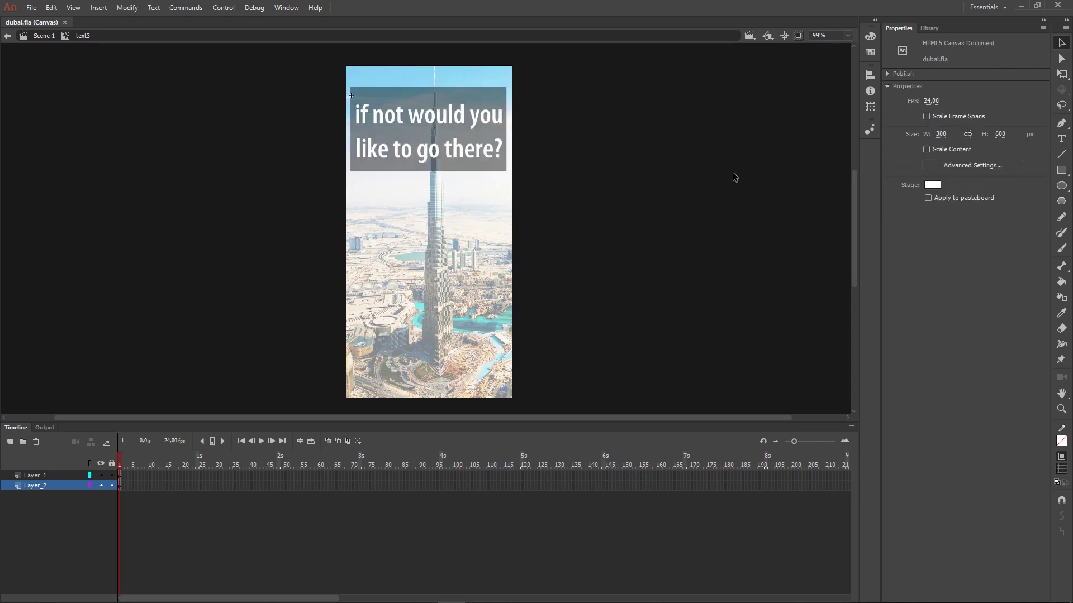
- Test the banner with the boxed third headline in the browser and return to the timeline
{"action": "key", "text": "ctrl+Return"}
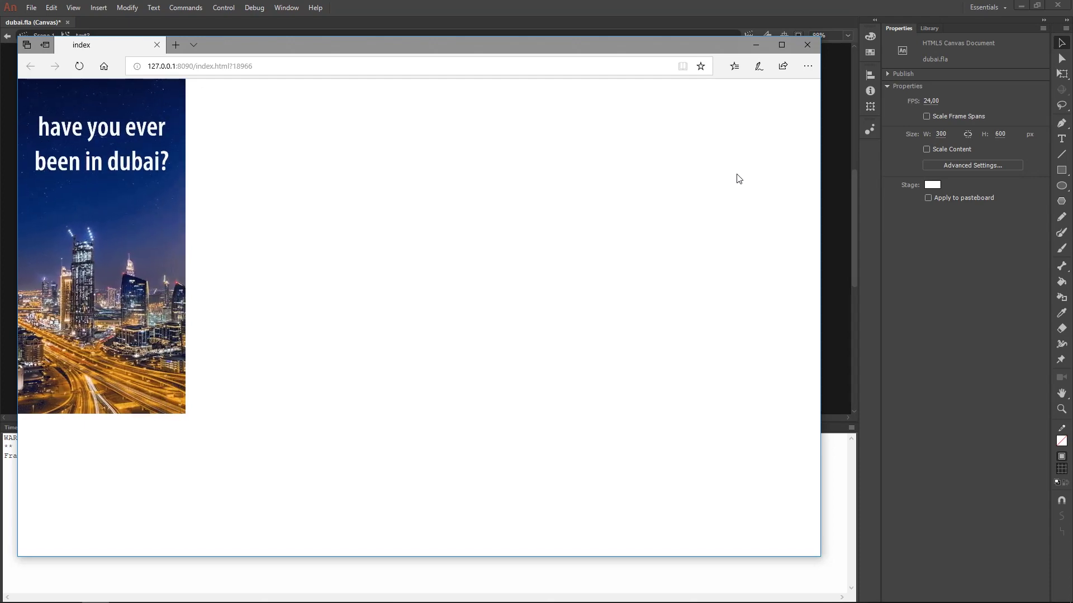
{"action": "left_click", "coordinate": [806, 44]}
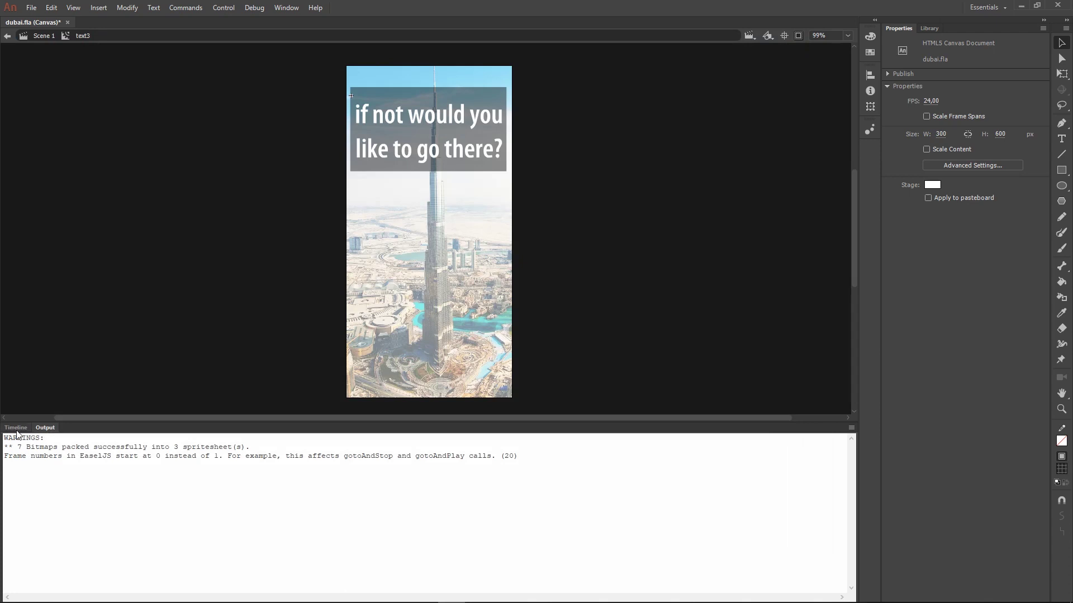
{"action": "left_click", "coordinate": [16, 429]}
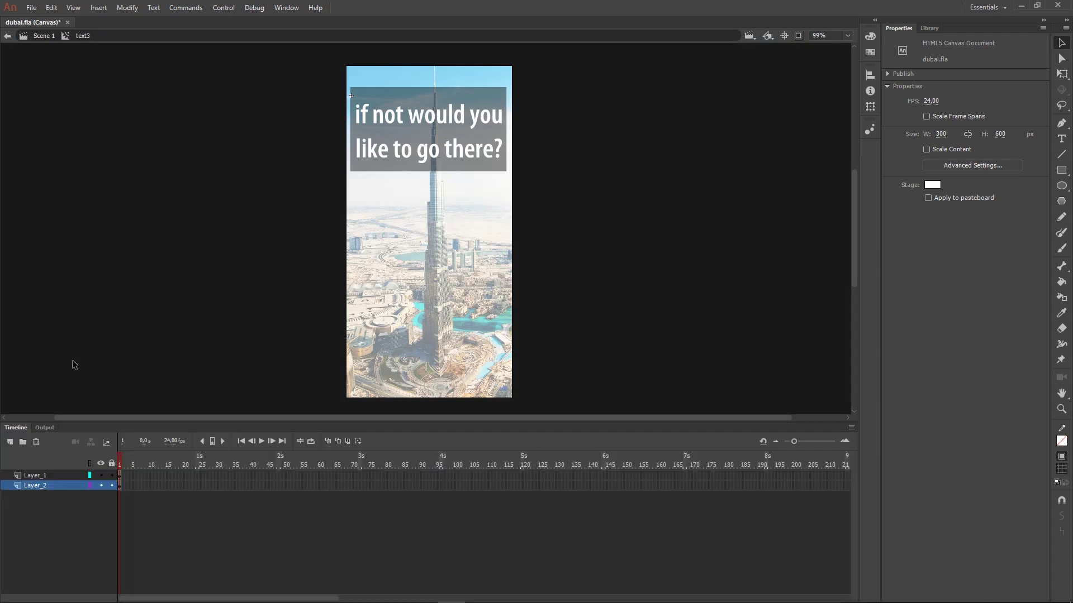
- Delete the rectangle's layer from the text3 clip and set the headline text color to black
{"action": "left_click", "coordinate": [41, 486]}
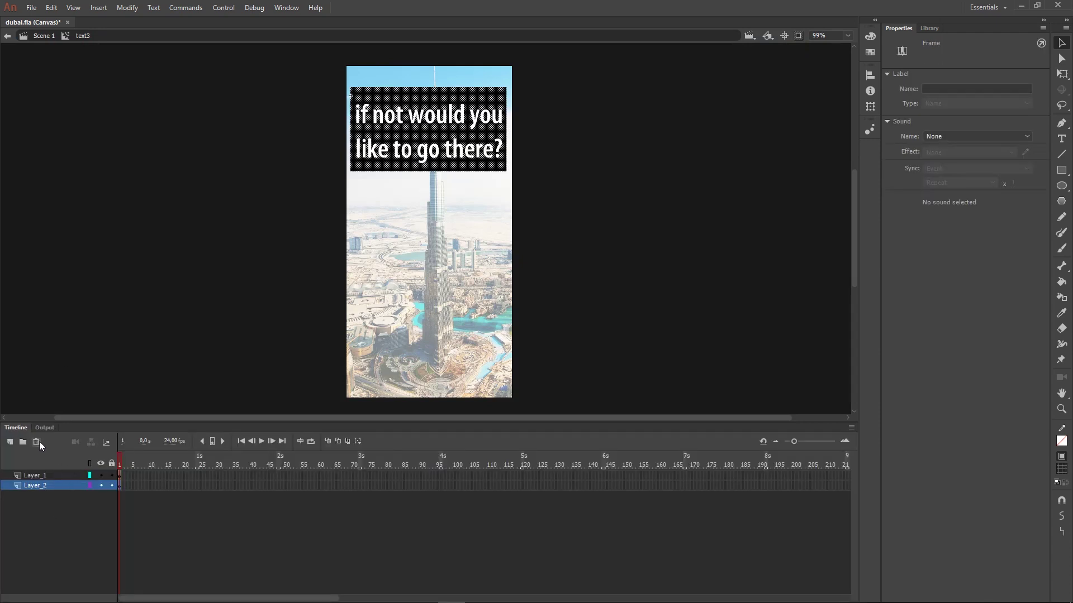
{"action": "left_click", "coordinate": [38, 442]}
{"action": "left_click", "coordinate": [38, 475]}
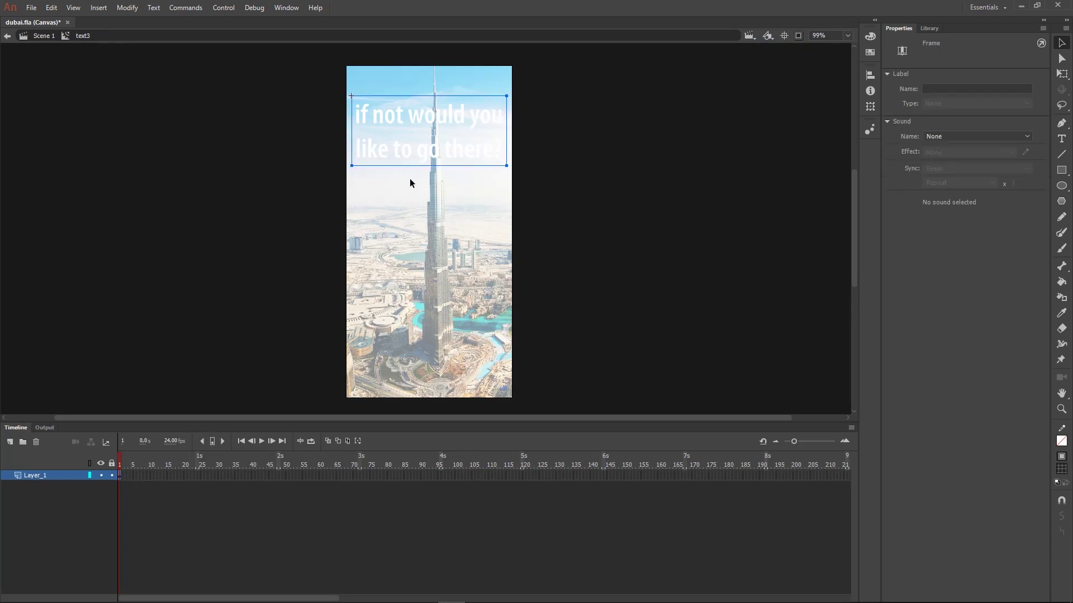
{"action": "left_click", "coordinate": [425, 120]}
{"action": "left_click", "coordinate": [931, 178]}
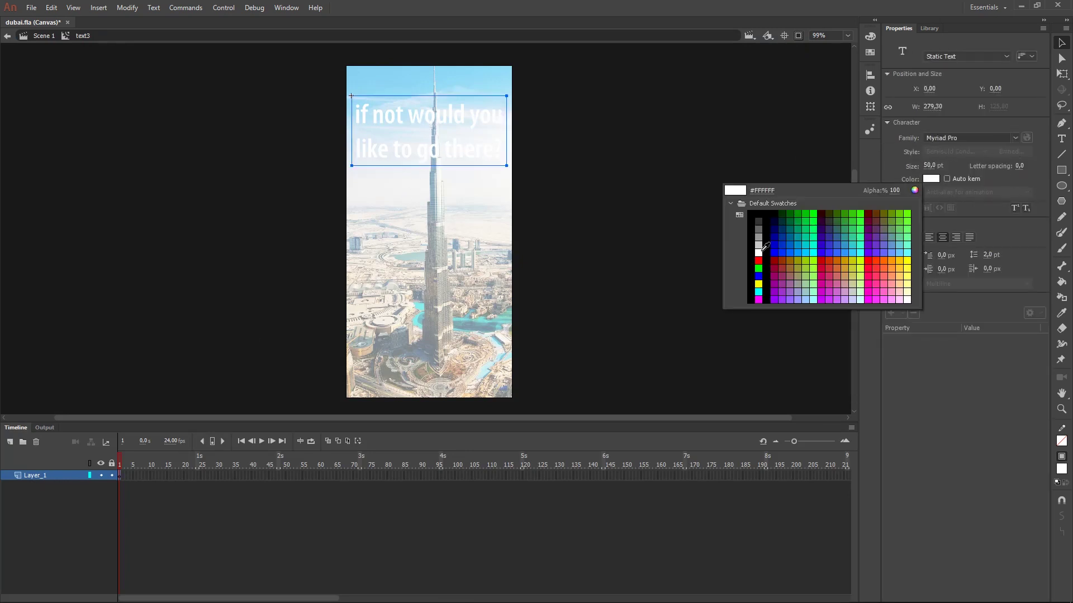
{"action": "left_click", "coordinate": [743, 211]}
{"action": "left_click", "coordinate": [793, 170]}
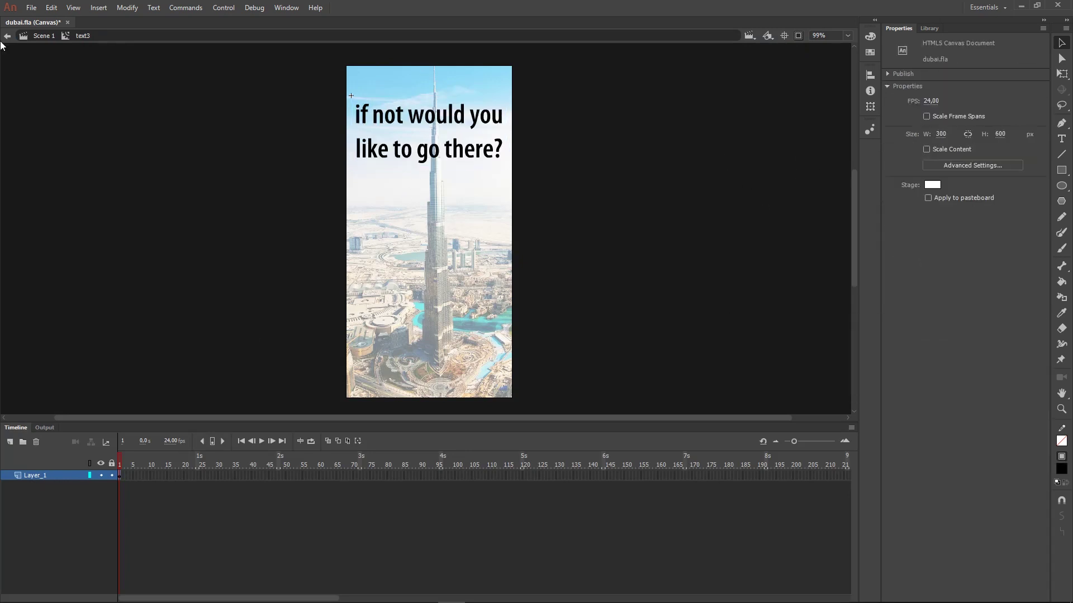
- Return to Scene 1 and select the text3 layer at the start of the timeline
{"action": "left_click", "coordinate": [44, 36]}
{"action": "left_click", "coordinate": [629, 195]}
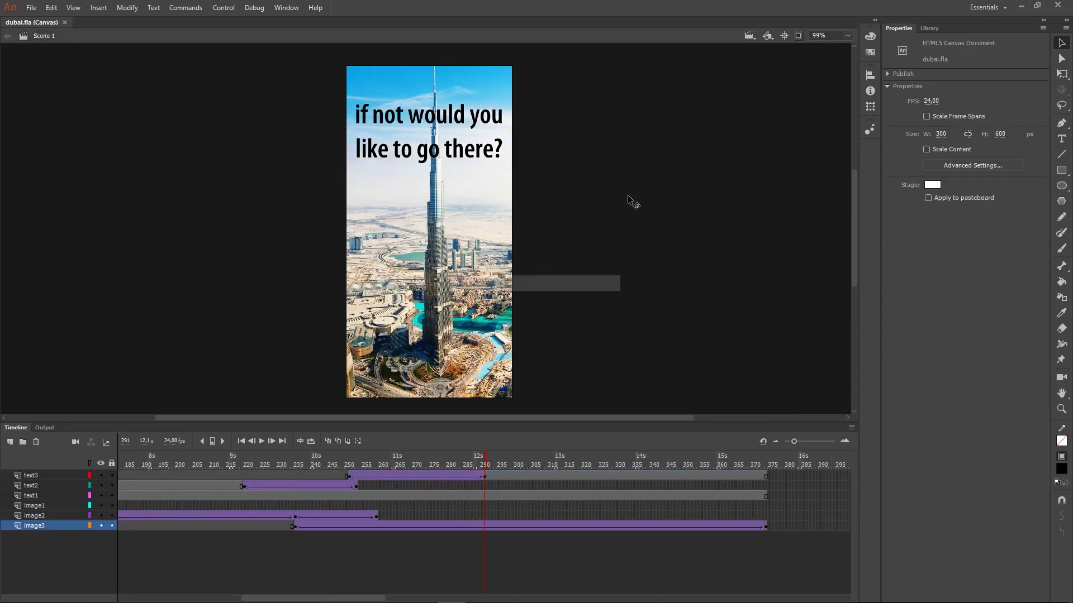
{"action": "left_click_drag", "start_coordinate": [321, 599], "coordinate": [164, 589]}
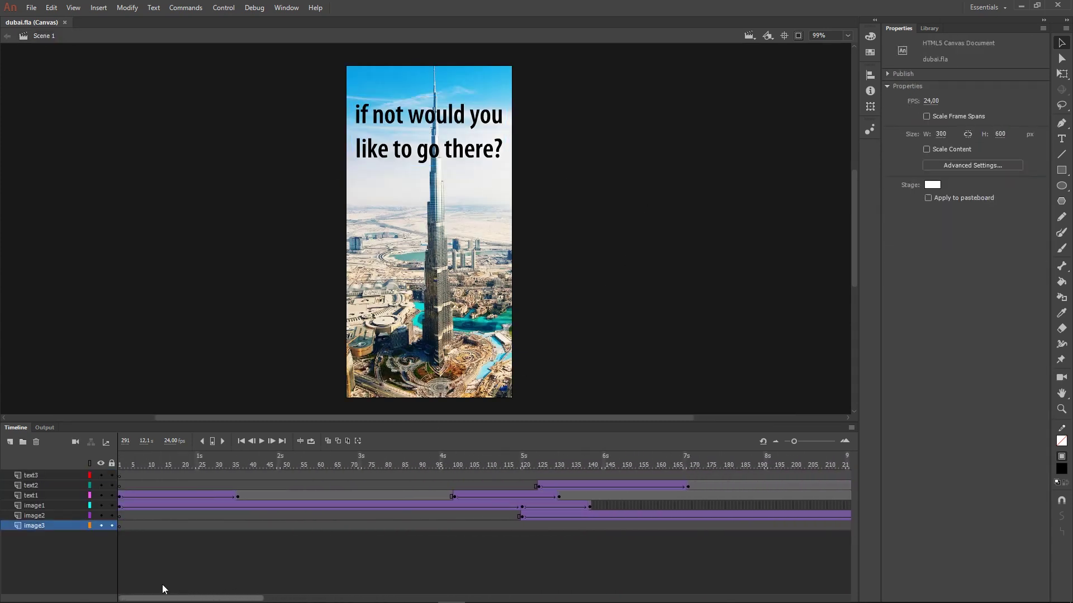
{"action": "left_click", "coordinate": [35, 476]}
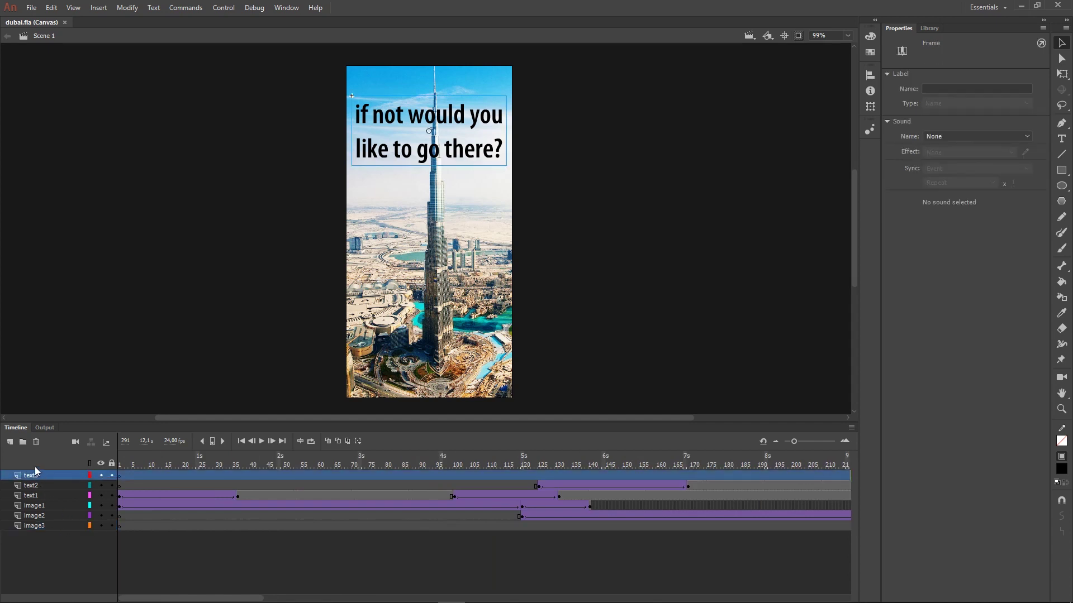
{"action": "left_click", "coordinate": [155, 555]}
{"action": "mouse_move", "coordinate": [191, 598]}
{"action": "left_mouse_down"}
{"action": "mouse_move", "coordinate": [358, 598]}
{"action": "mouse_move", "coordinate": [174, 586]}
{"action": "left_mouse_up"}
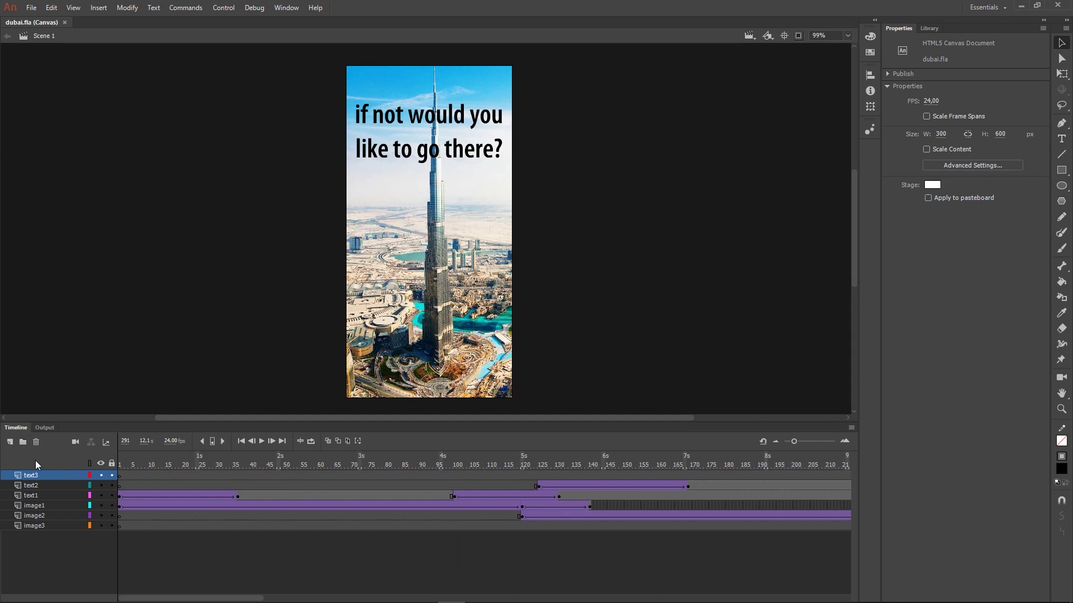
- Add a new layer above text3 and name it "code"
{"action": "left_click", "coordinate": [10, 442]}
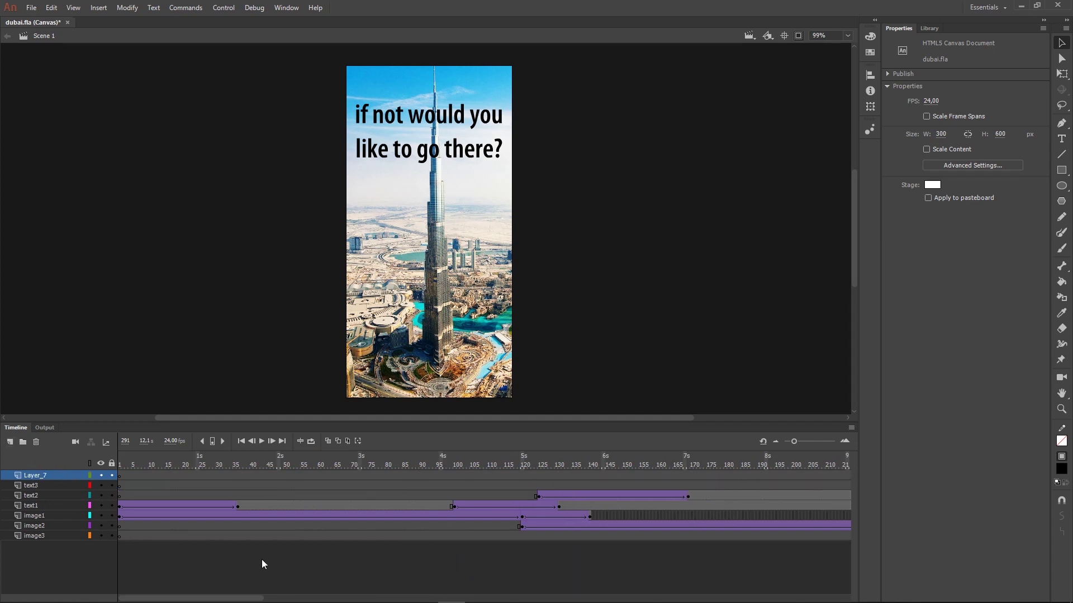
{"action": "double_click", "coordinate": [39, 476]}
{"action": "type", "text": "code"}
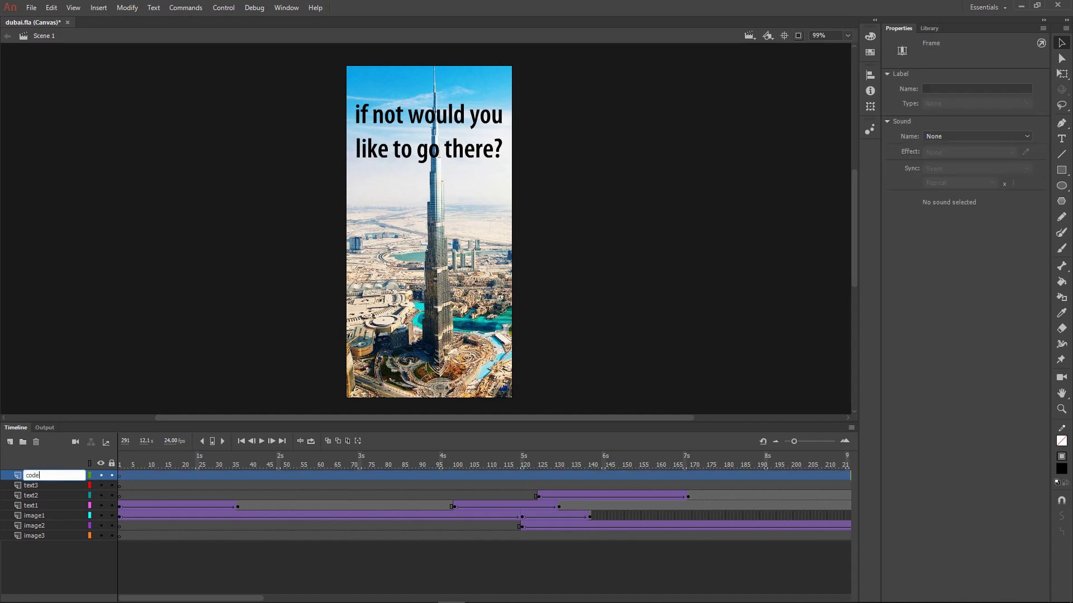
{"action": "left_click", "coordinate": [75, 567]}
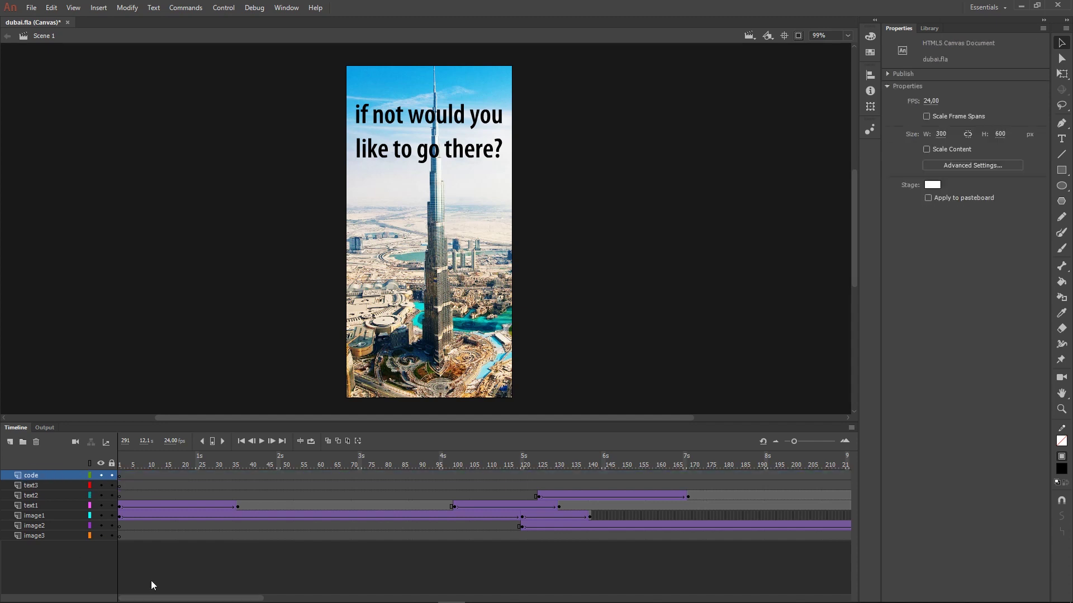
- Open the Actions editor for frame 1 of the code layer
{"action": "left_click", "coordinate": [119, 476]}
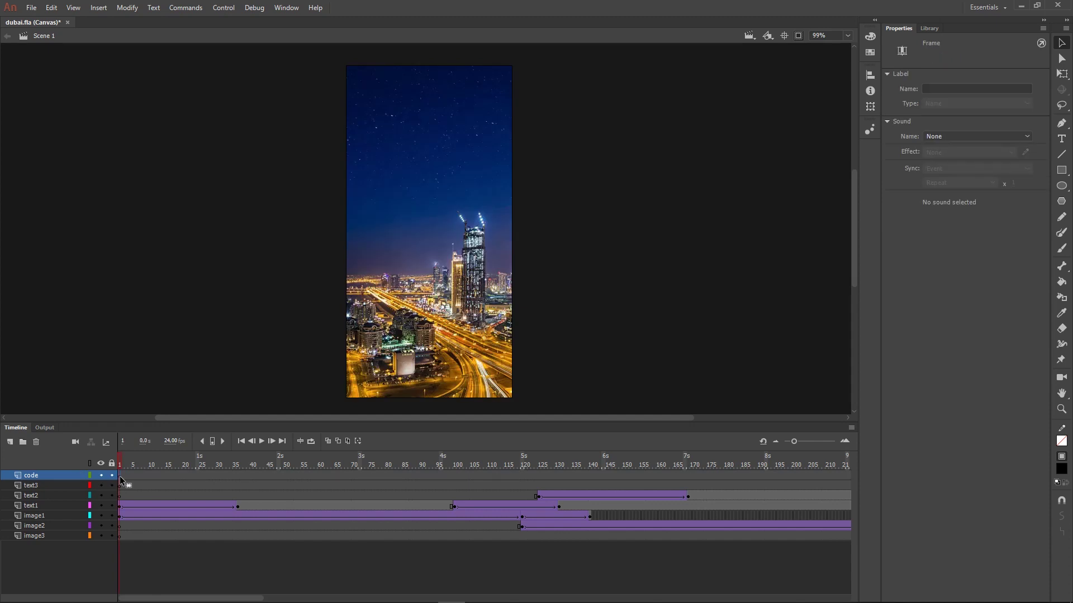
{"action": "right_click", "coordinate": [120, 476]}
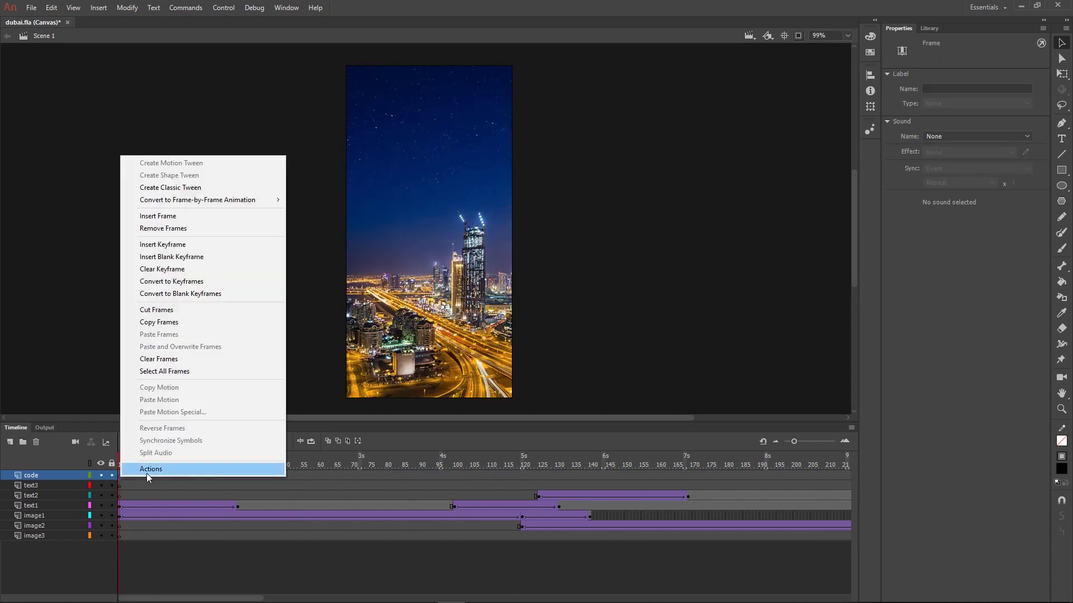
{"action": "left_click", "coordinate": [146, 470]}
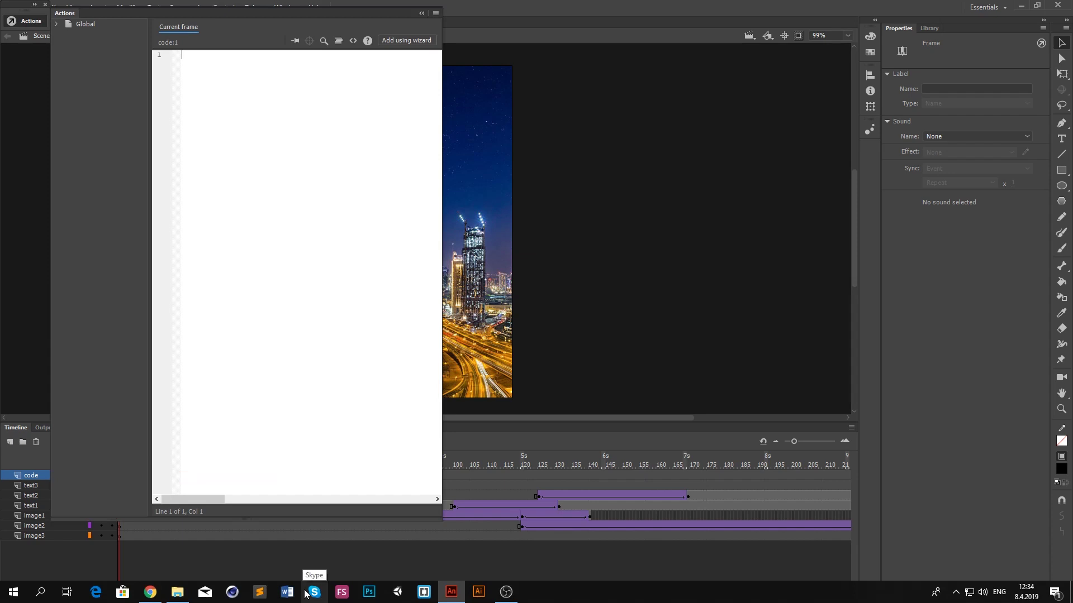
- Write this.stop() as the script on frame 1 of the code layer and collapse the Actions editor
{"action": "type", "text": "this.stop"}
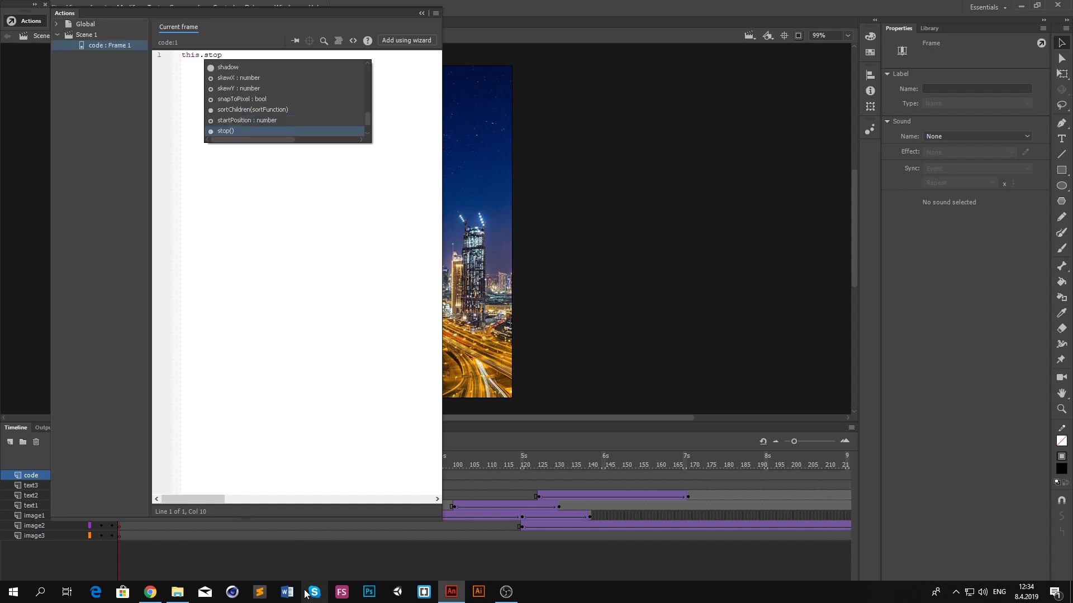
{"action": "key", "text": "Escape"}
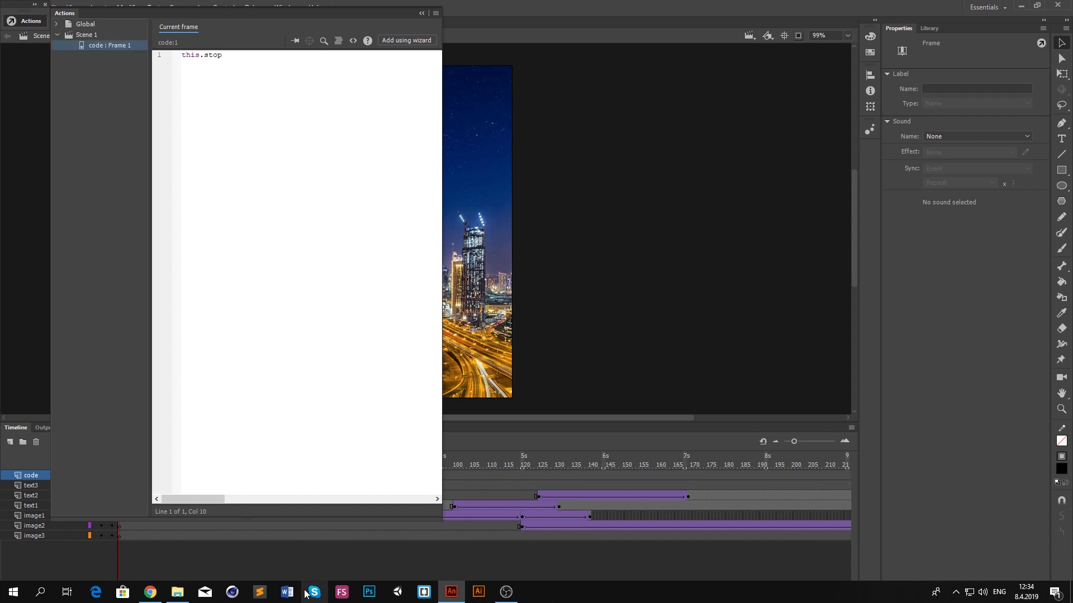
{"action": "type", "text": "()"}
{"action": "left_click", "coordinate": [421, 14]}
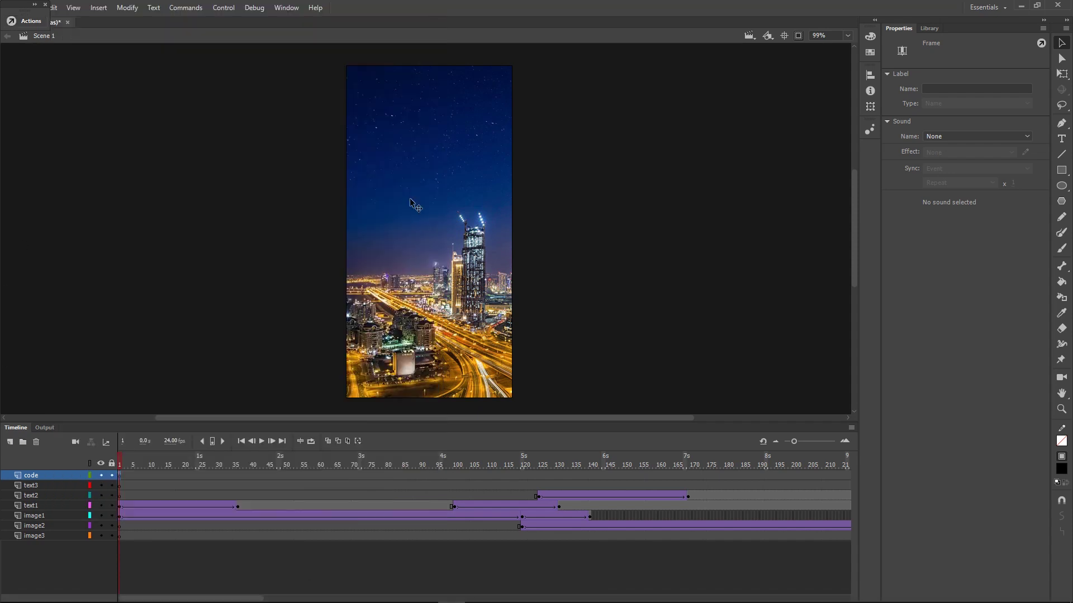
- Play the banner from frame 1, test the movie in the browser, and close the preview
{"action": "left_click", "coordinate": [372, 580]}
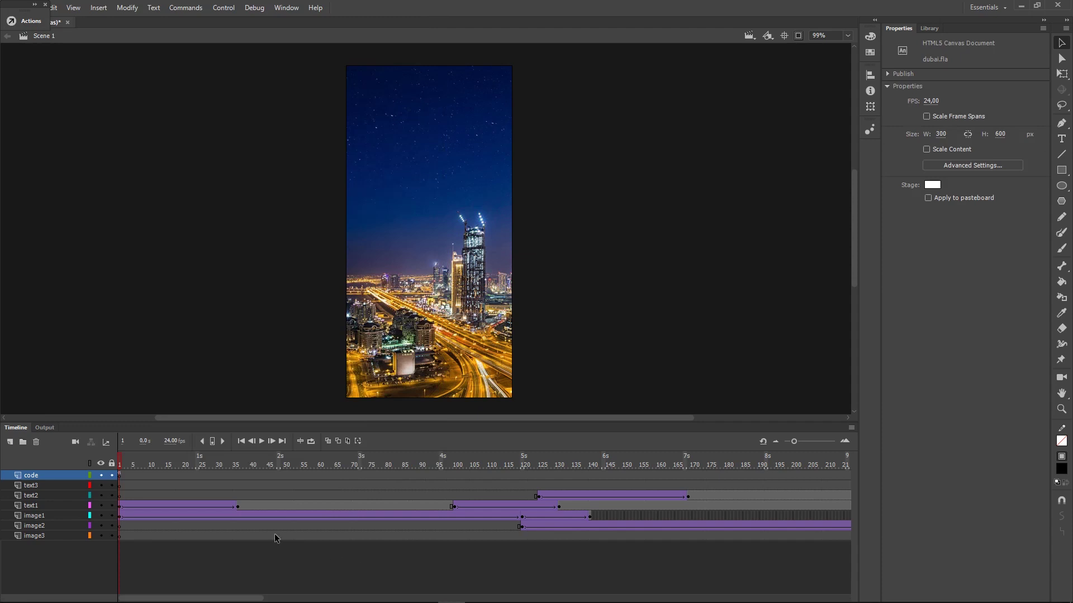
{"action": "key", "text": "Return"}
{"action": "left_click", "coordinate": [120, 476]}
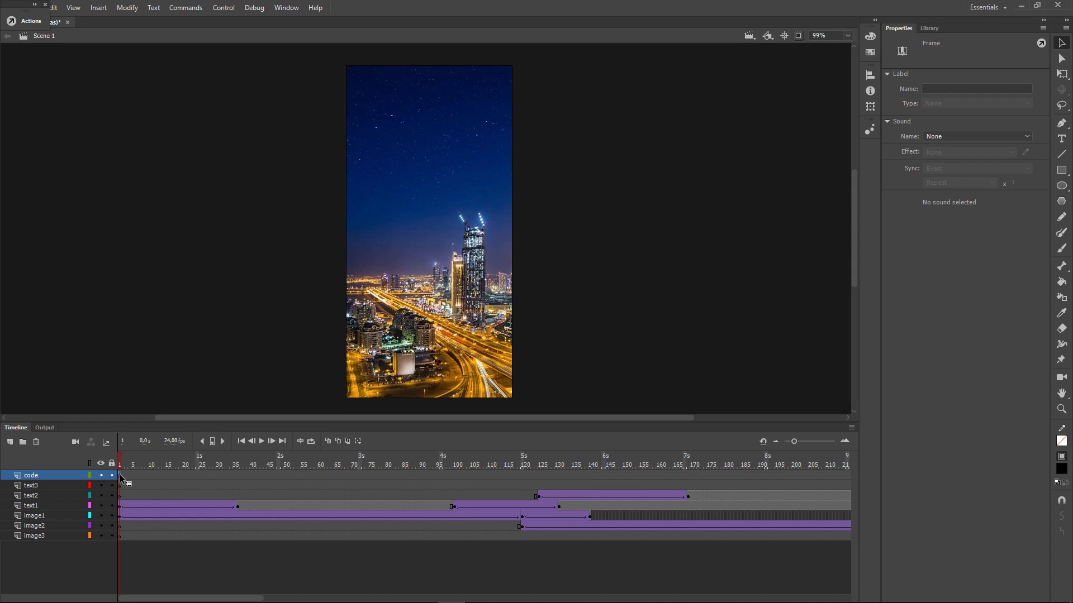
{"action": "left_click", "coordinate": [175, 552]}
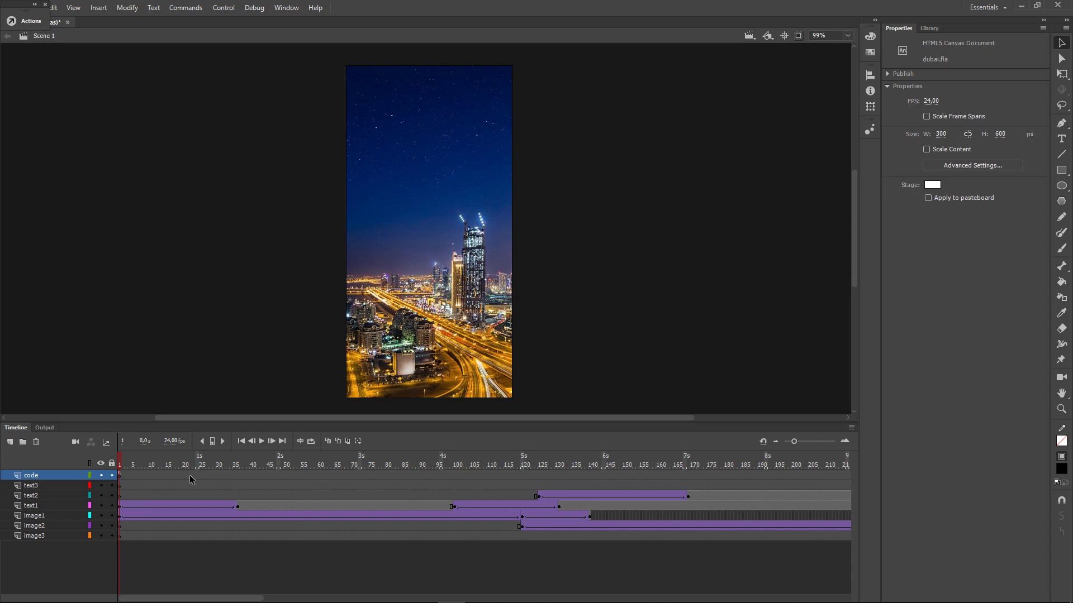
{"action": "key", "text": "ctrl+Return"}
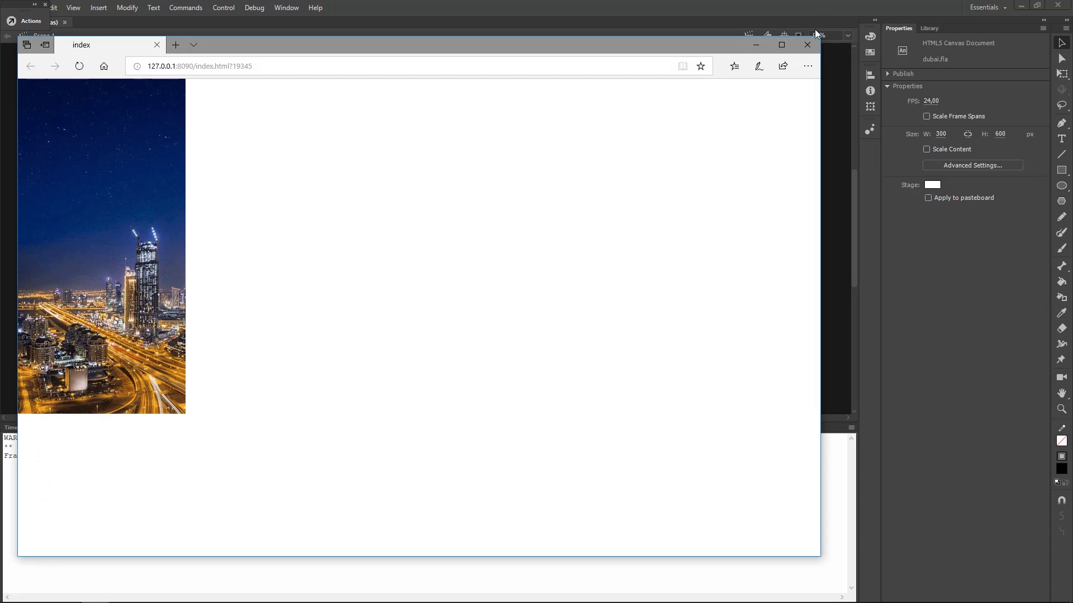
{"action": "left_click", "coordinate": [807, 44]}
- Return to the timeline and move the code layer's script keyframe from frame 1 to the end of the animation at frame 374
{"action": "left_click", "coordinate": [16, 428]}
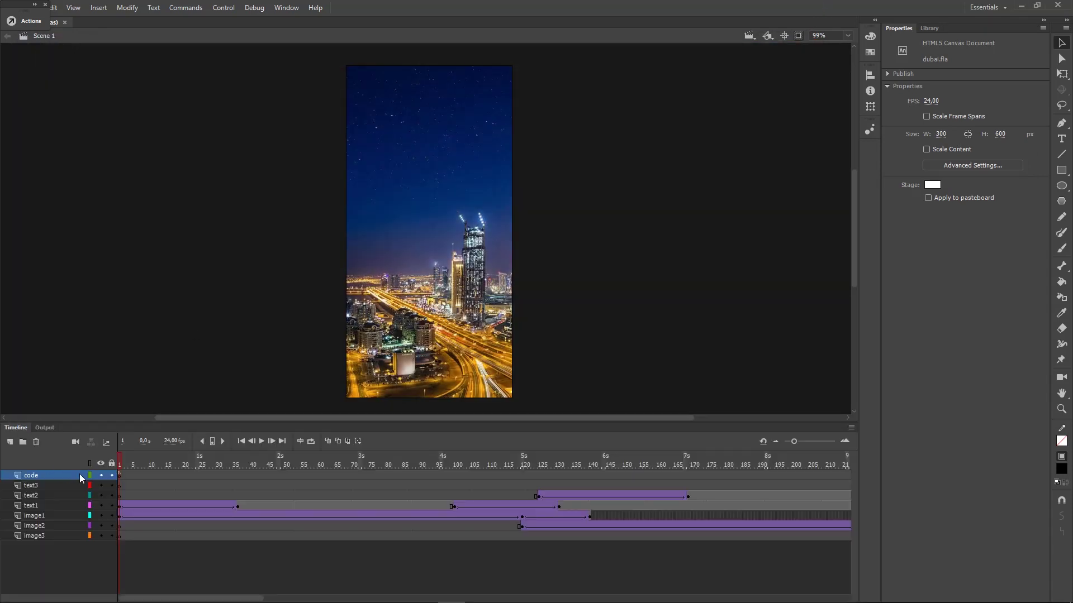
{"action": "left_click", "coordinate": [119, 475]}
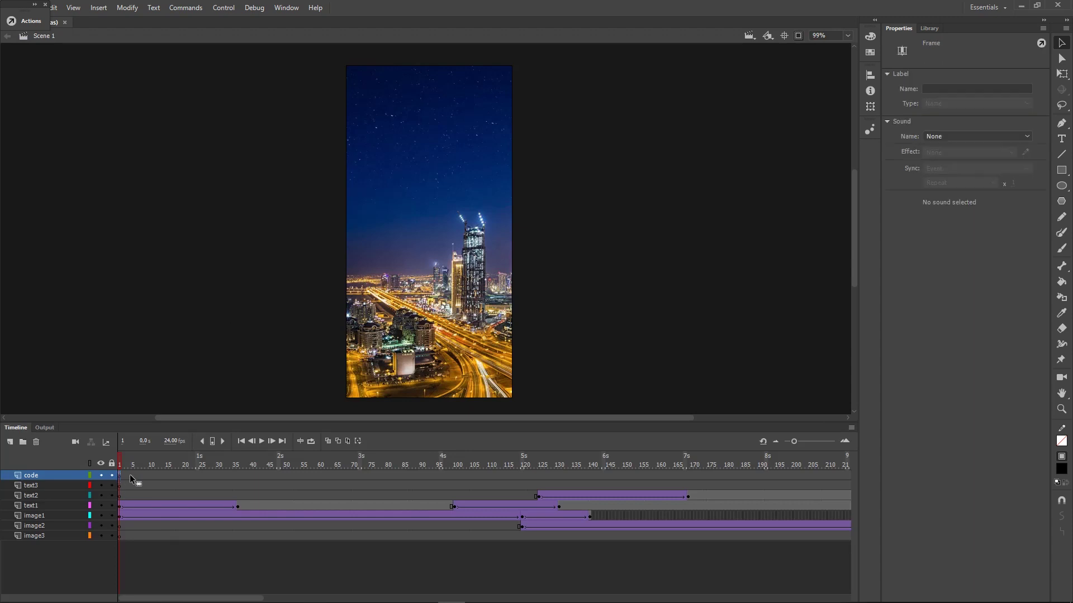
{"action": "mouse_move", "coordinate": [712, 474]}
{"action": "left_mouse_down"}
{"action": "mouse_move", "coordinate": [861, 474]}
{"action": "mouse_move", "coordinate": [222, 464]}
{"action": "mouse_move", "coordinate": [724, 463]}
{"action": "left_mouse_up"}
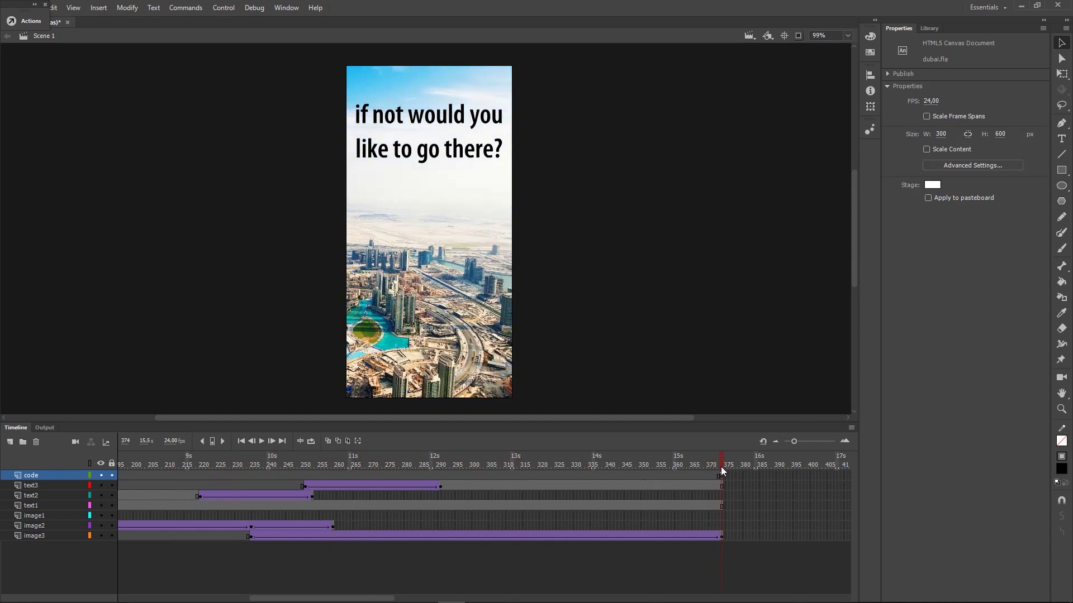